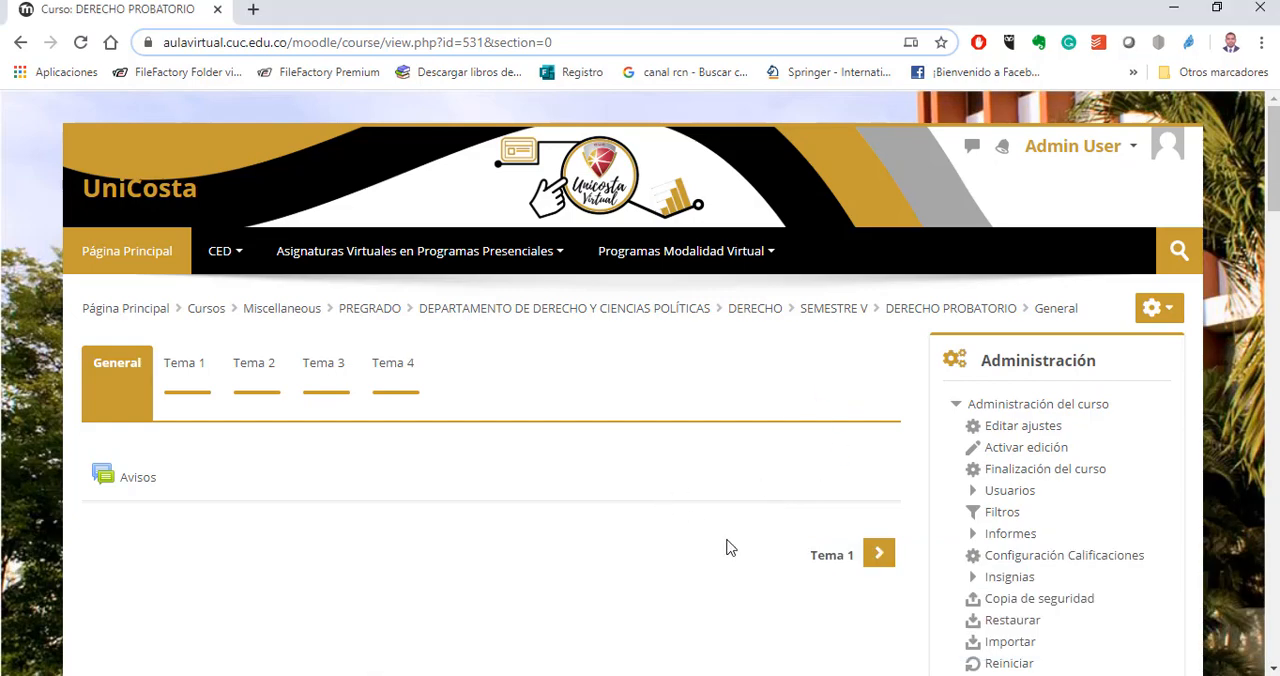
Open the Tema 2 section of the DERECHO PROBATORIO course and turn on course editing.
scroll(657, 540, down, 1)
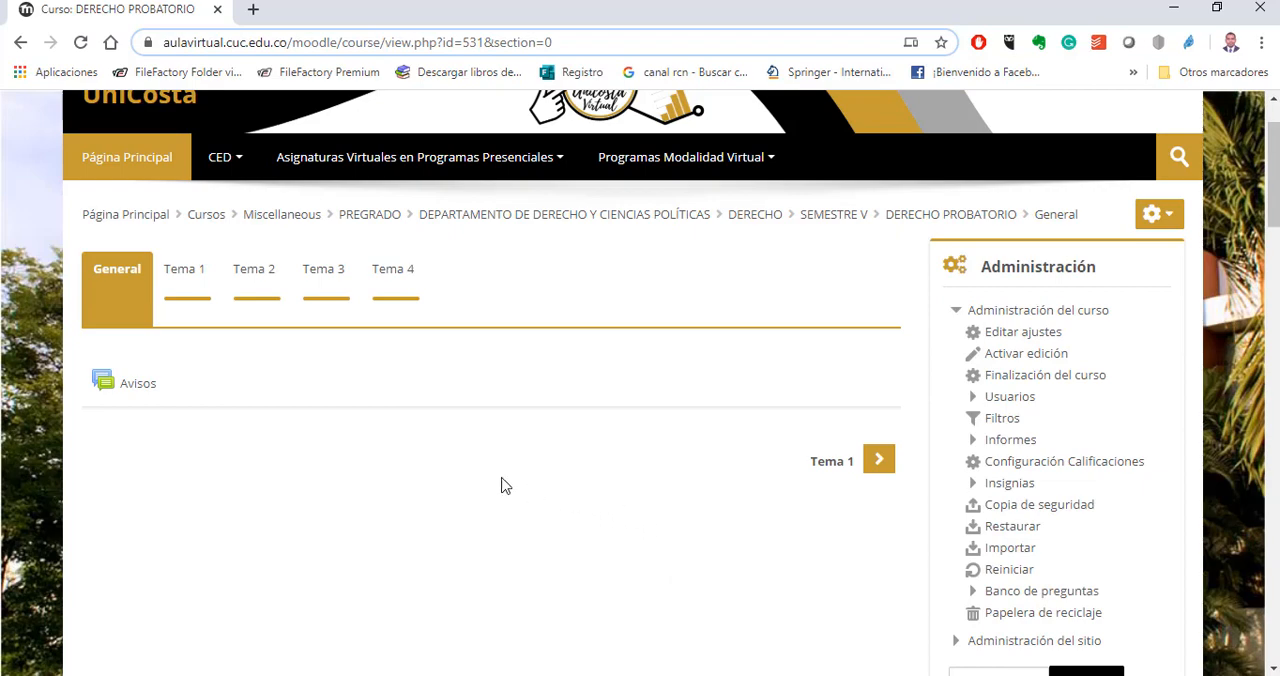
click(262, 298)
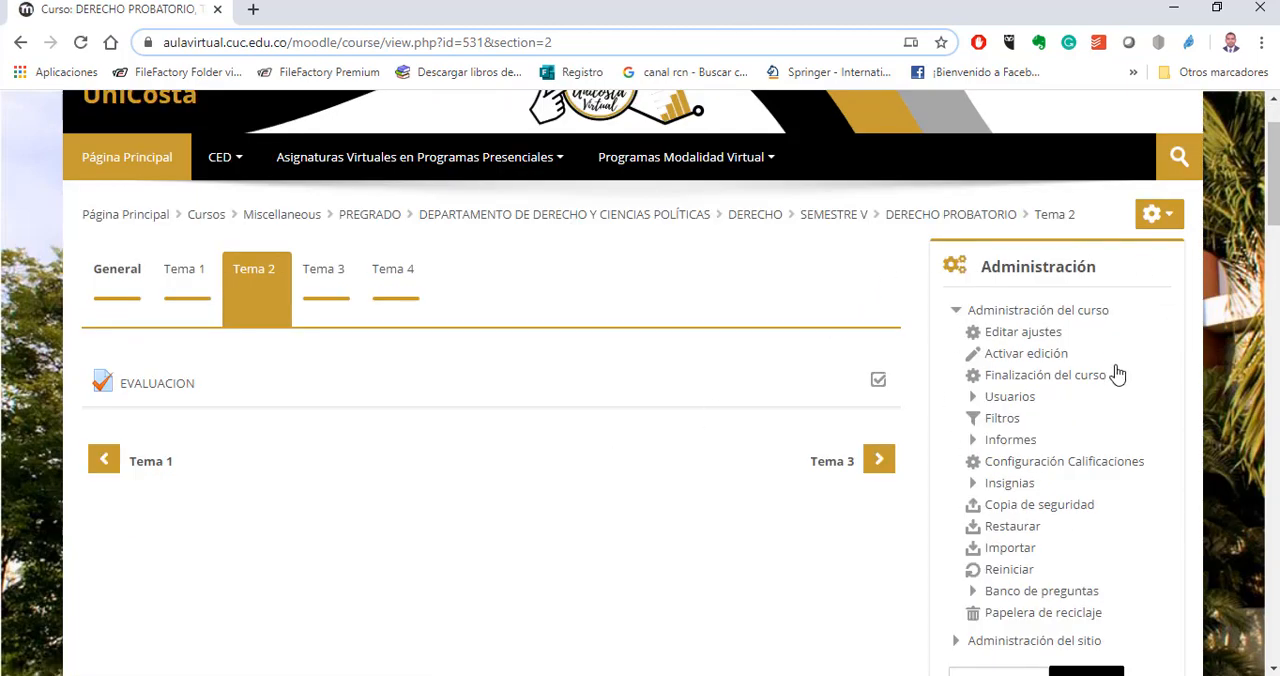
click(1036, 362)
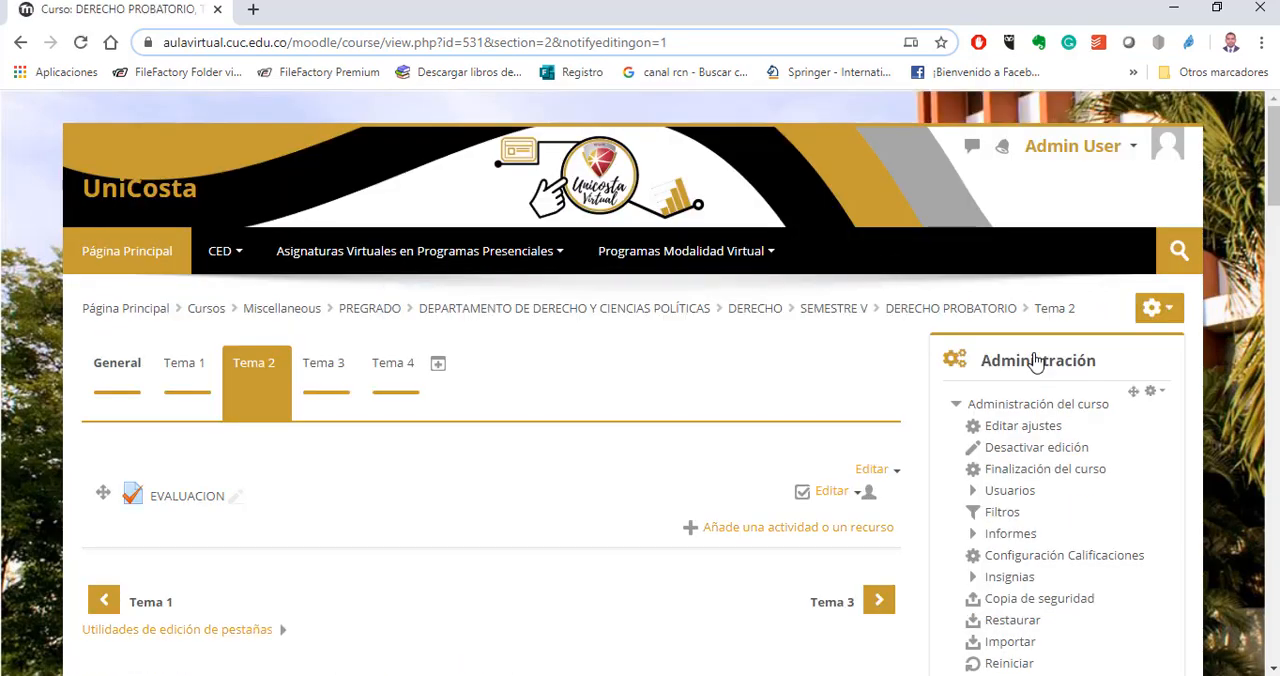
Add a new Cuestionario activity to the Tema 2 section.
scroll(624, 469, down, 1)
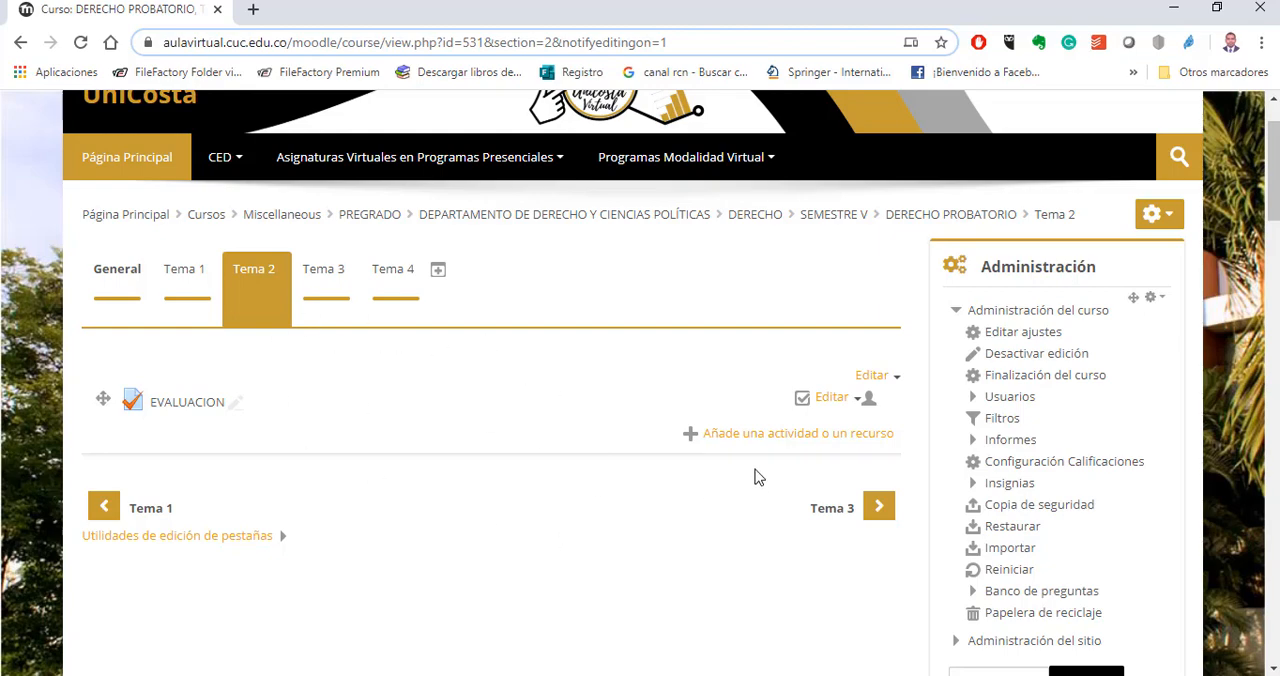
click(800, 434)
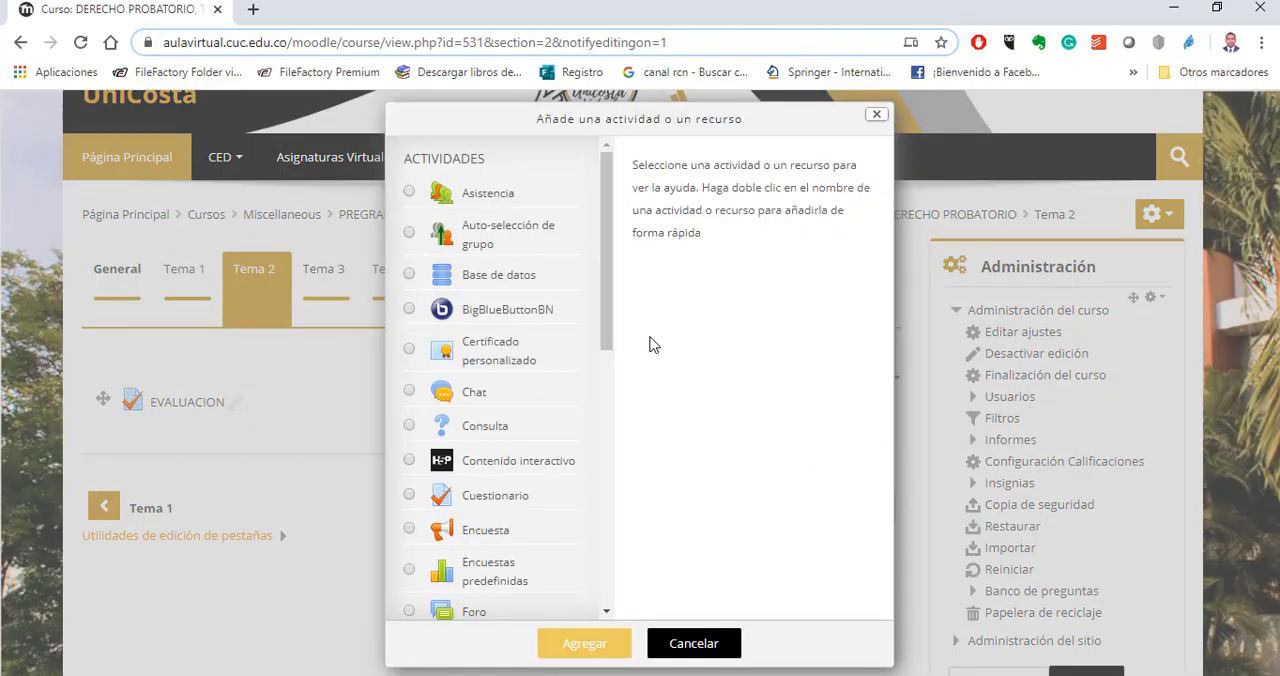
drag(609, 300, 622, 268)
click(409, 496)
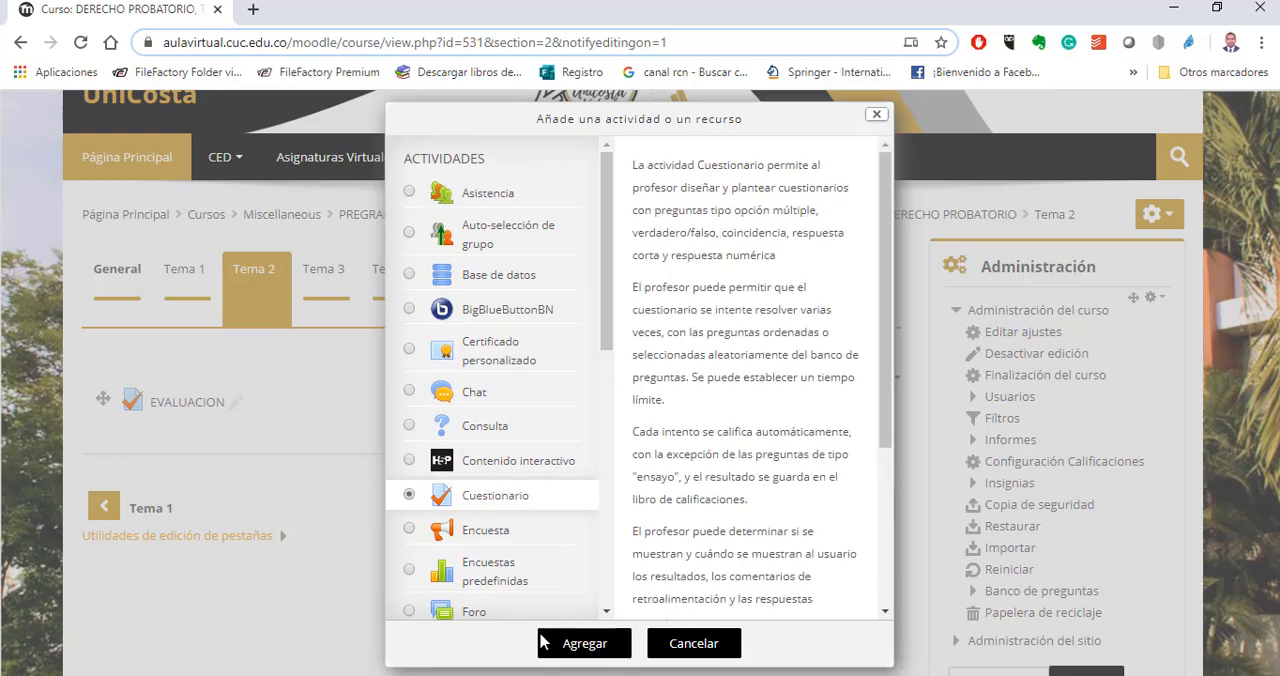
click(567, 652)
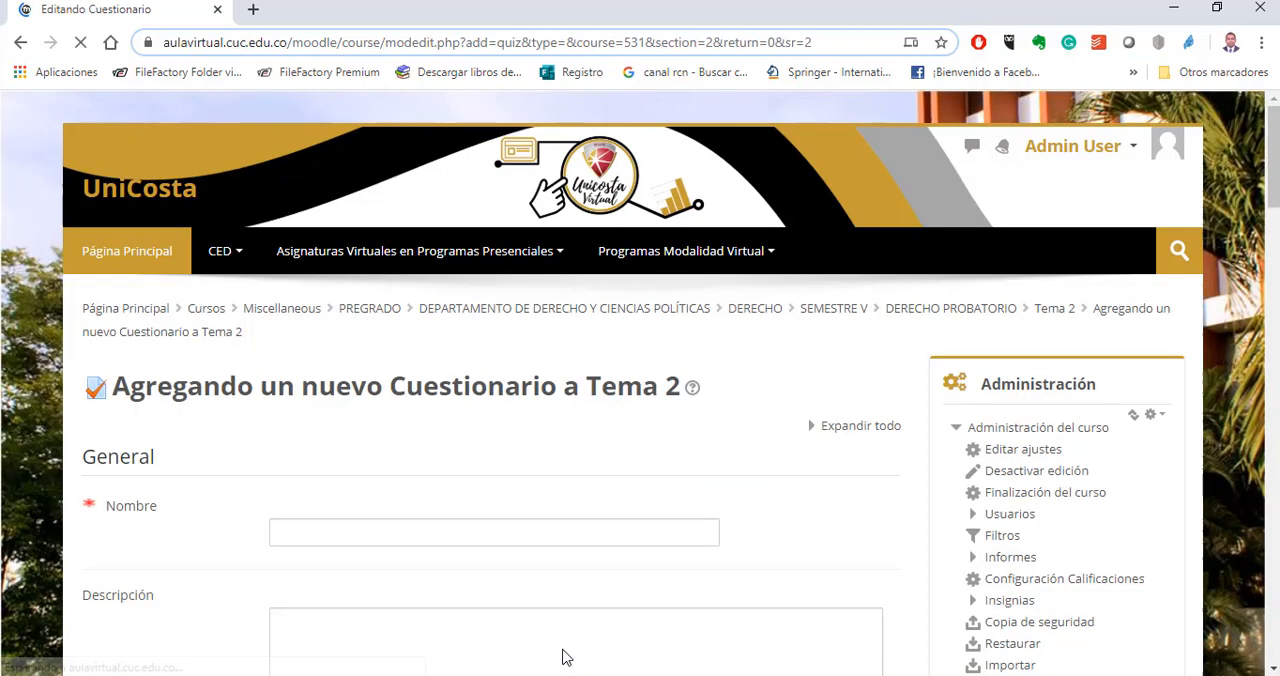
Name the new quiz EVALUACION PRUEBA TESTIMONIAL in its general settings.
scroll(565, 657, down, 2)
scroll(364, 612, down, 1)
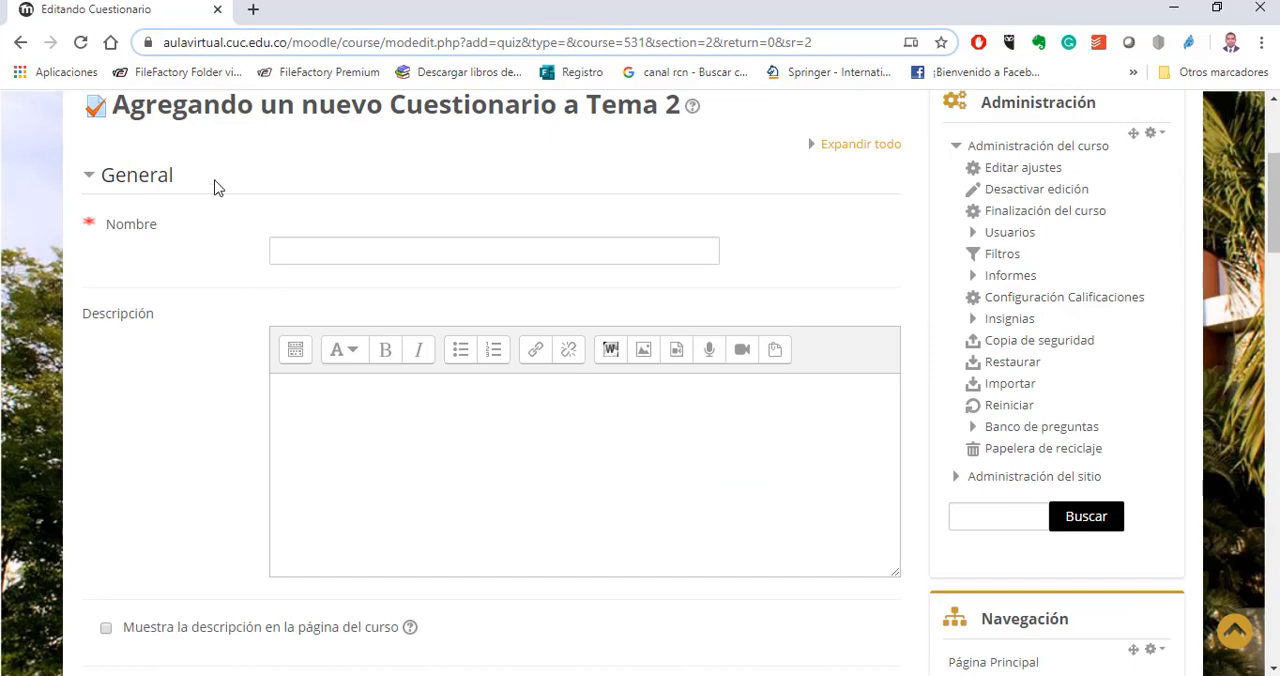
scroll(711, 431, down, 6)
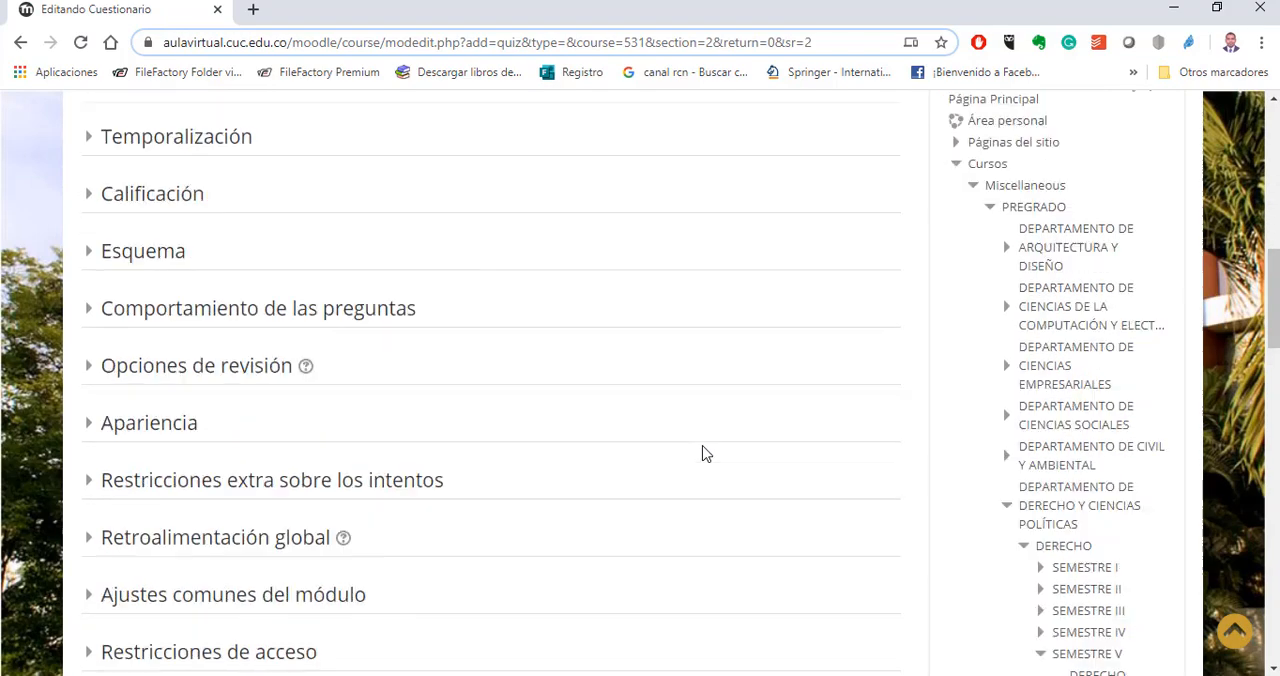
scroll(703, 450, up, 7)
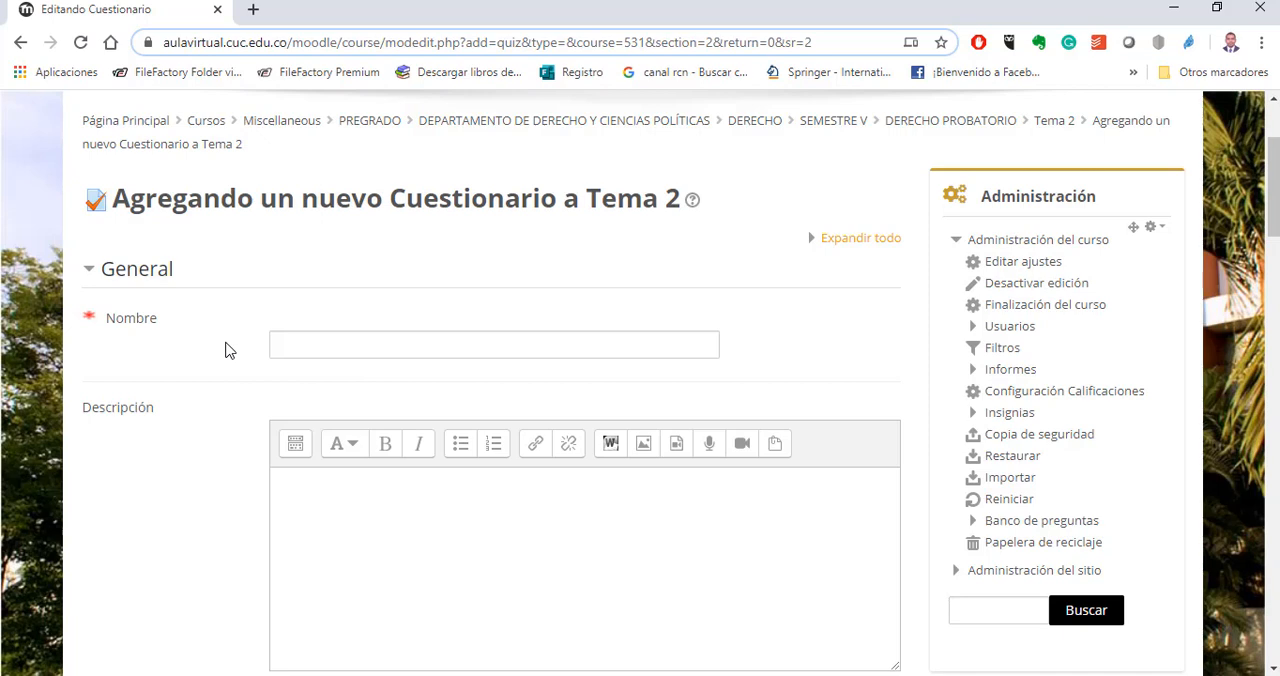
scroll(225, 350, down, 1)
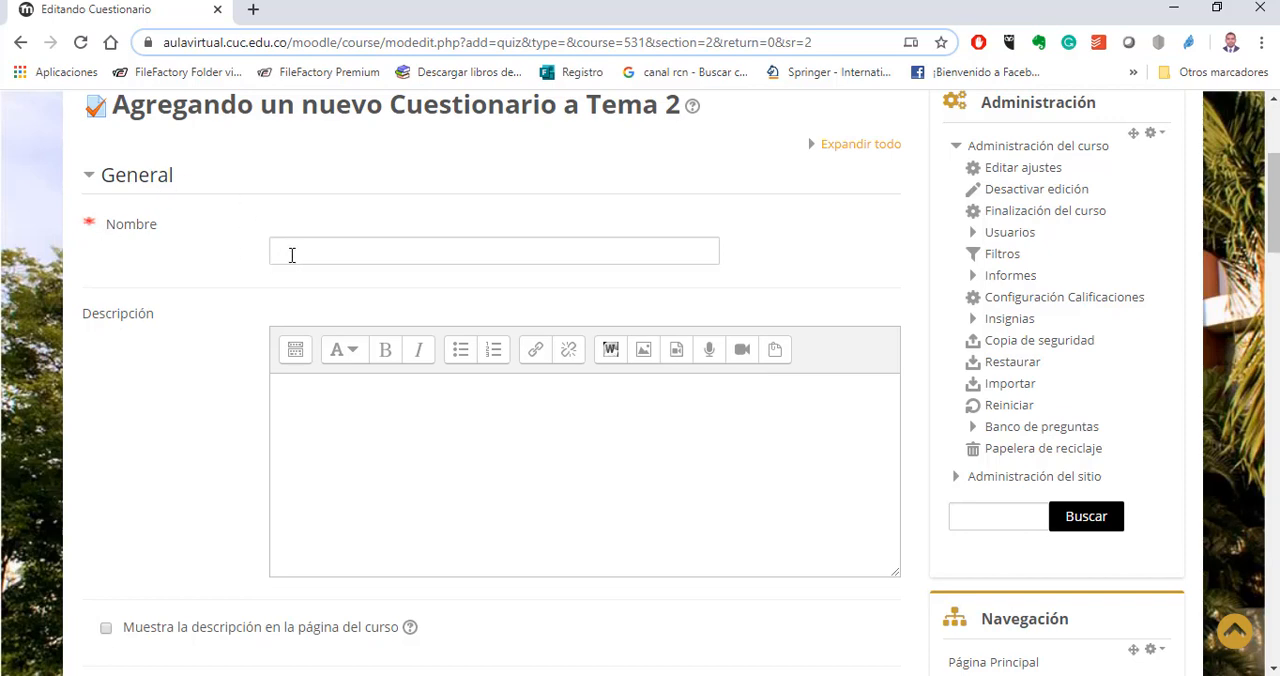
click(432, 245)
key(Caps_Lock)
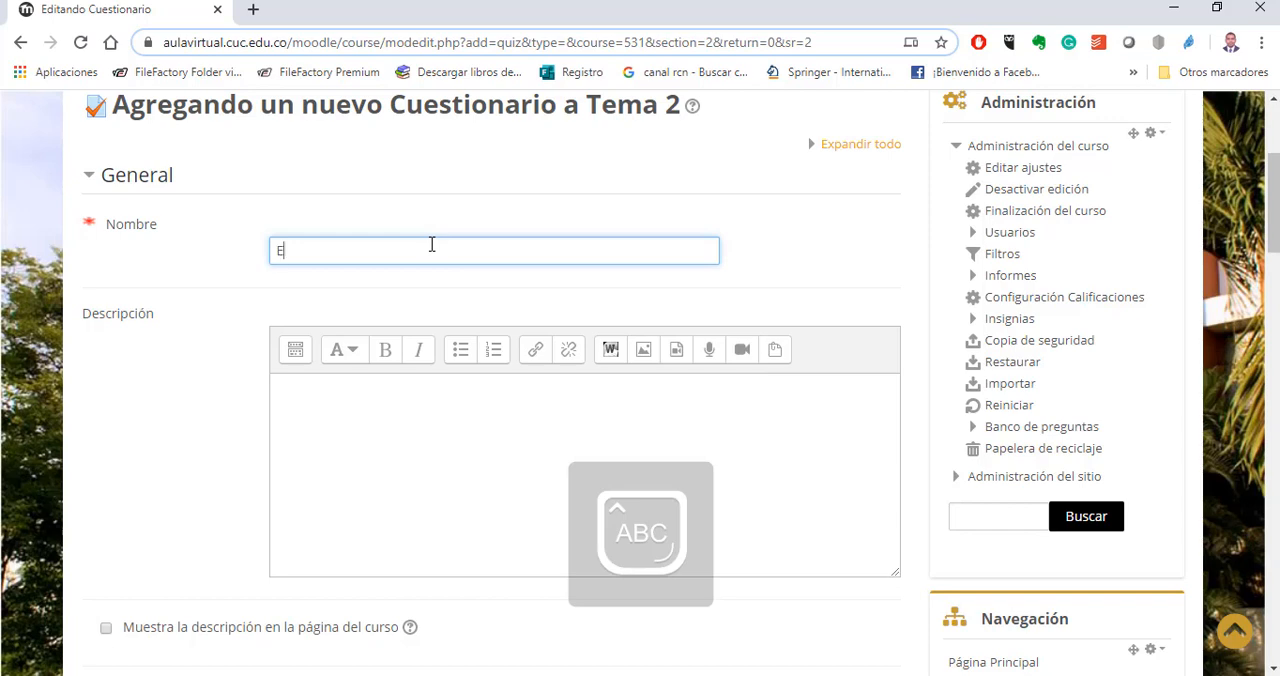
text(EVALUACI)
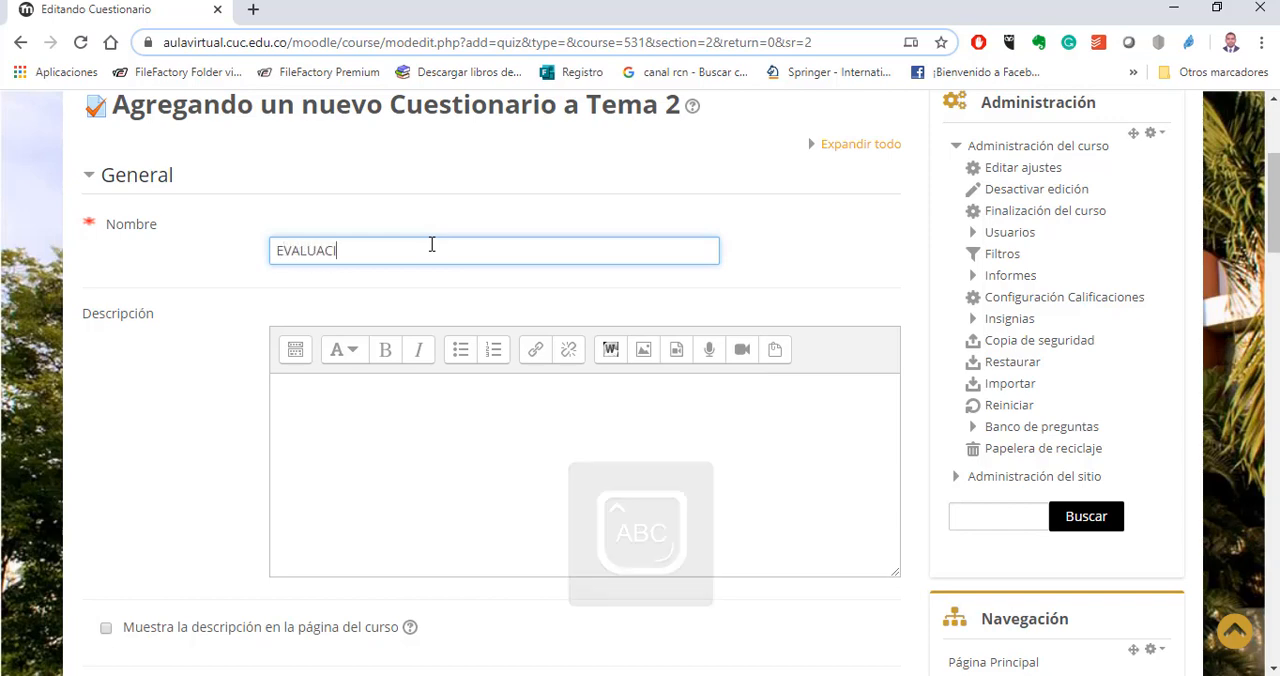
text(ON PRUEBA TESTIMONIAL)
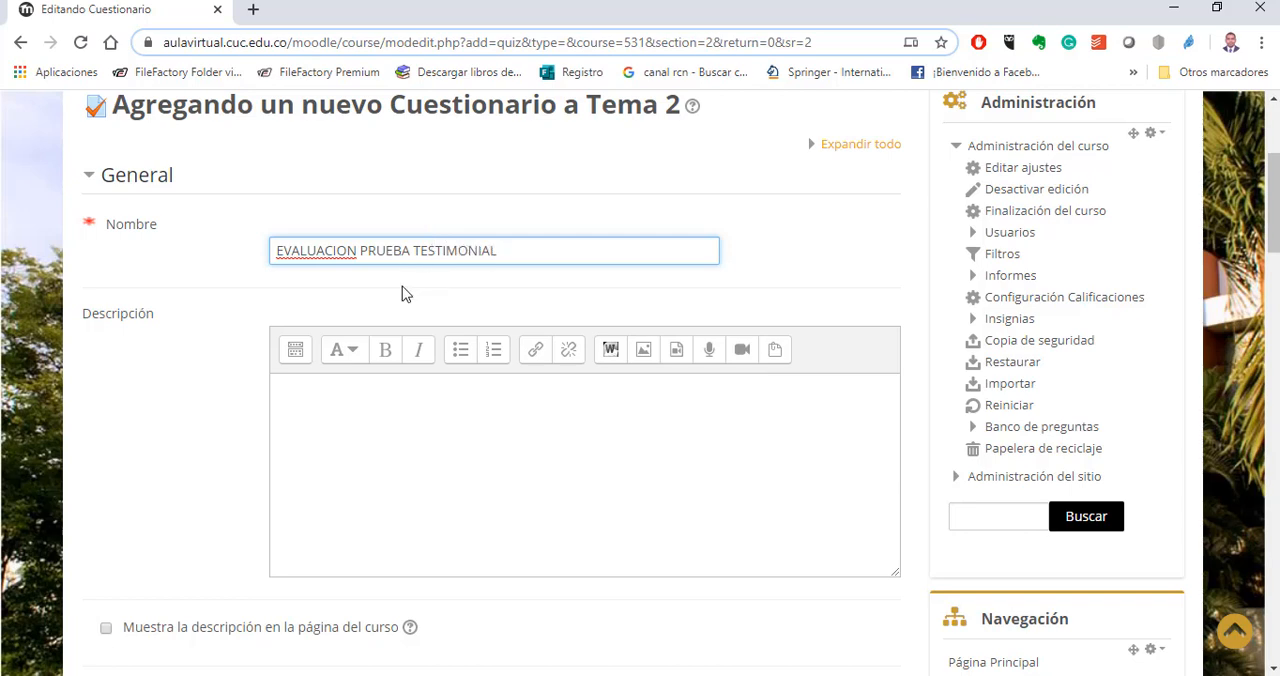
In the Temporalización settings, enable the quiz opening date and set it to 24 abril 2020 at 12:00.
scroll(403, 290, down, 1)
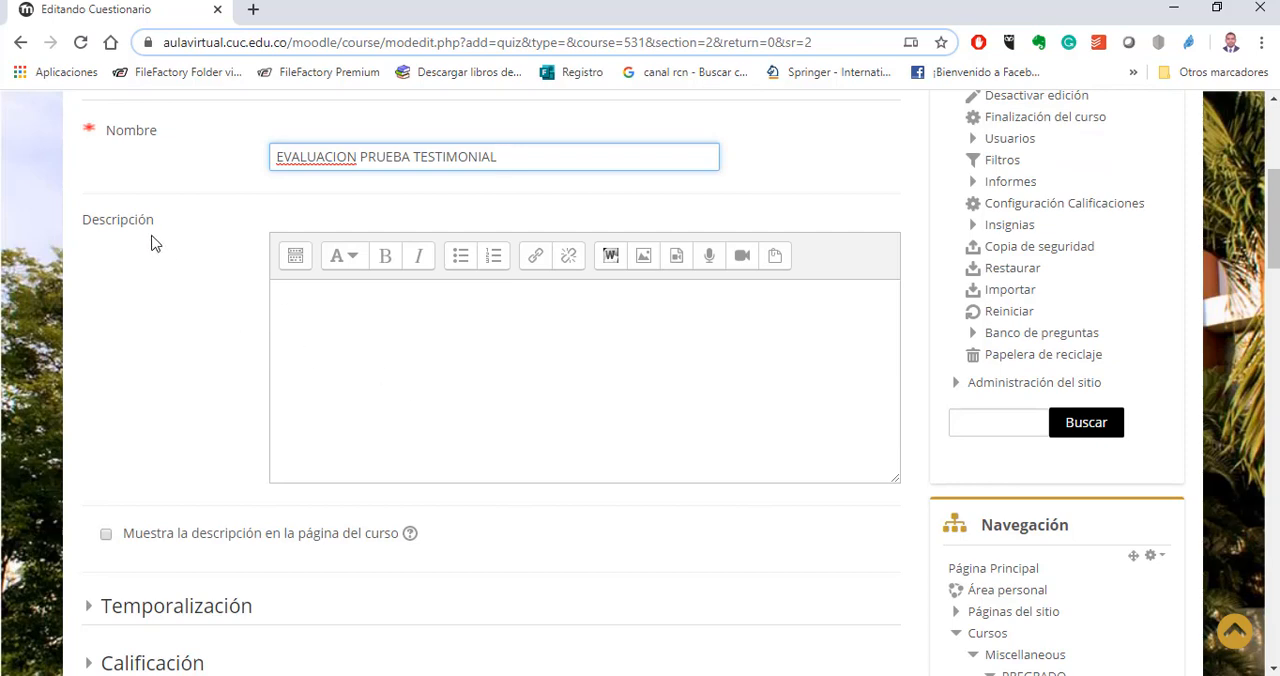
scroll(432, 371, down, 1)
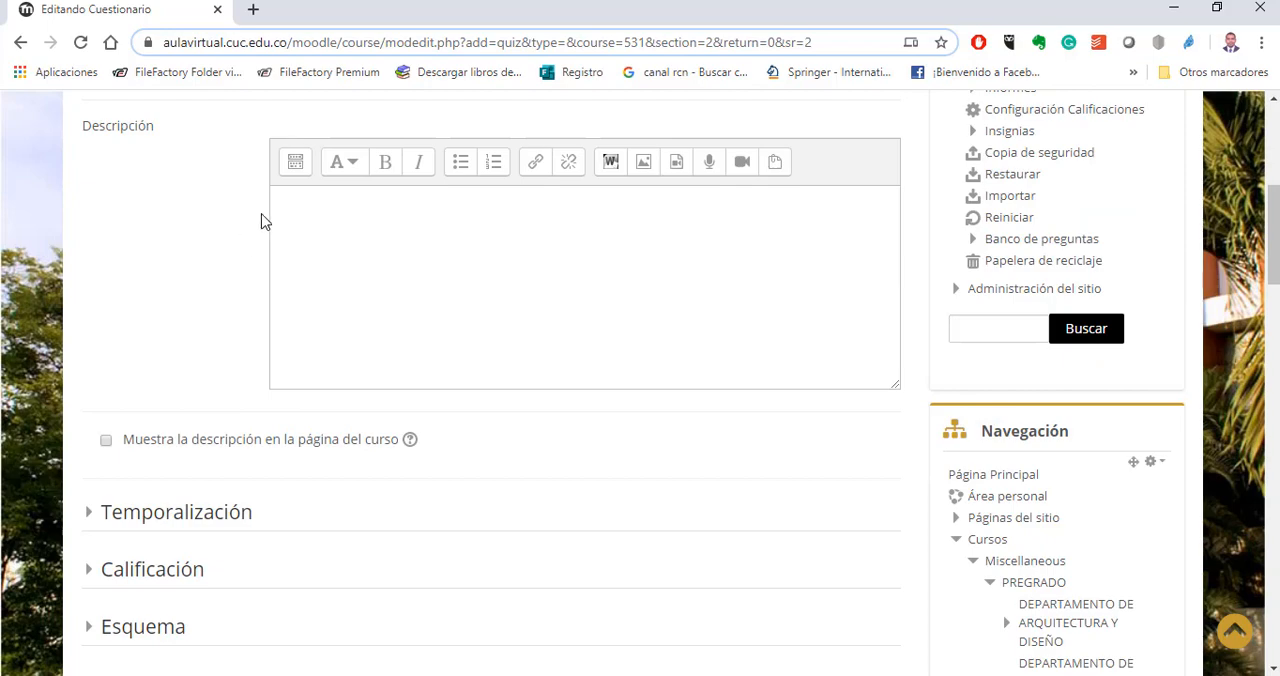
scroll(220, 282, up, 2)
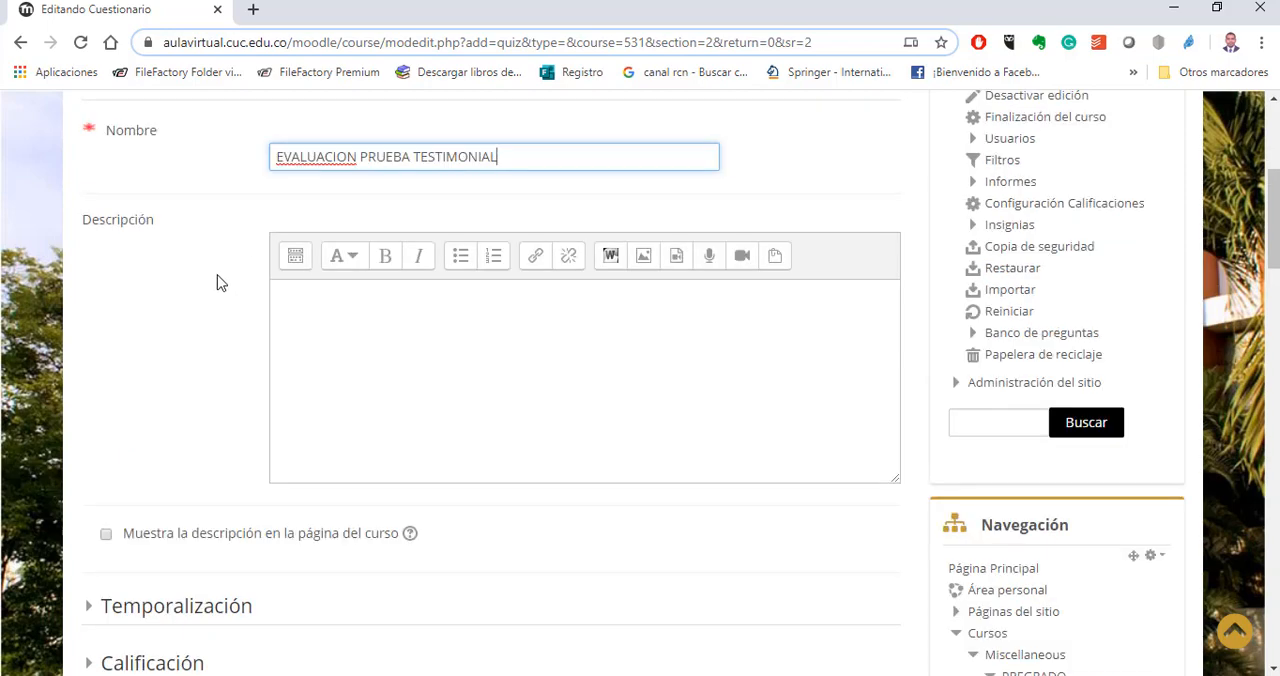
scroll(218, 300, down, 5)
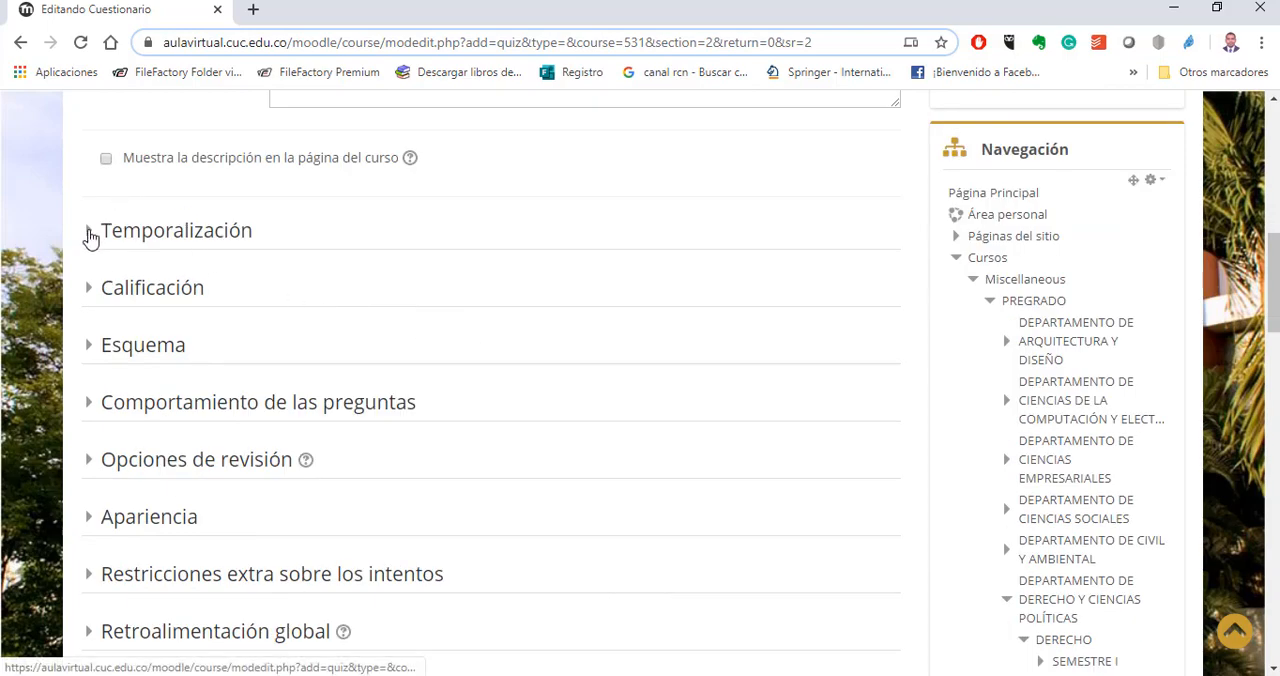
click(90, 236)
scroll(150, 315, down, 1)
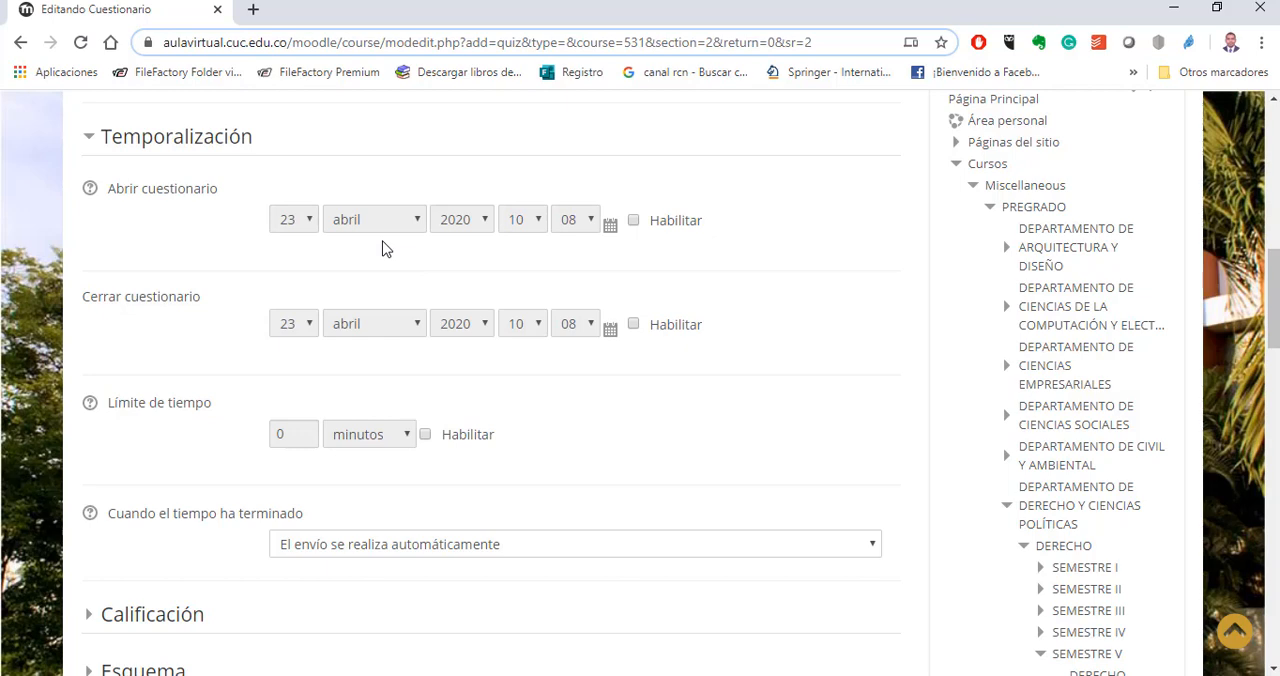
click(633, 222)
click(304, 222)
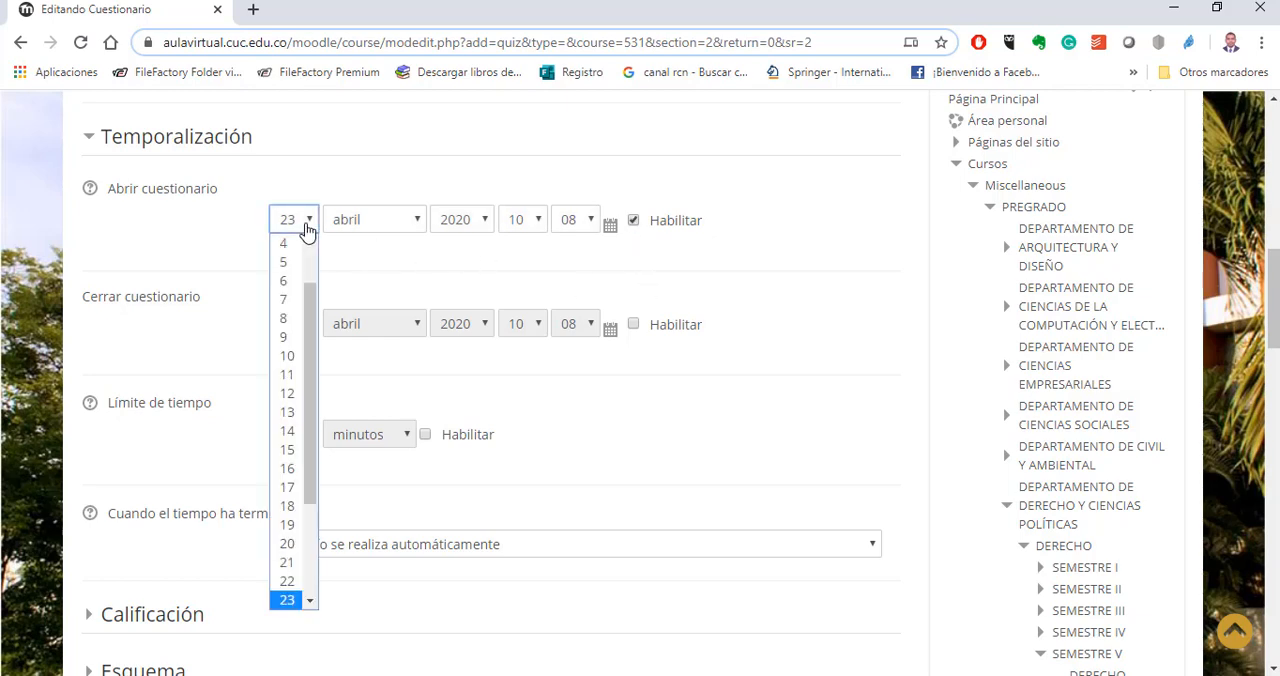
scroll(300, 520, down, 1)
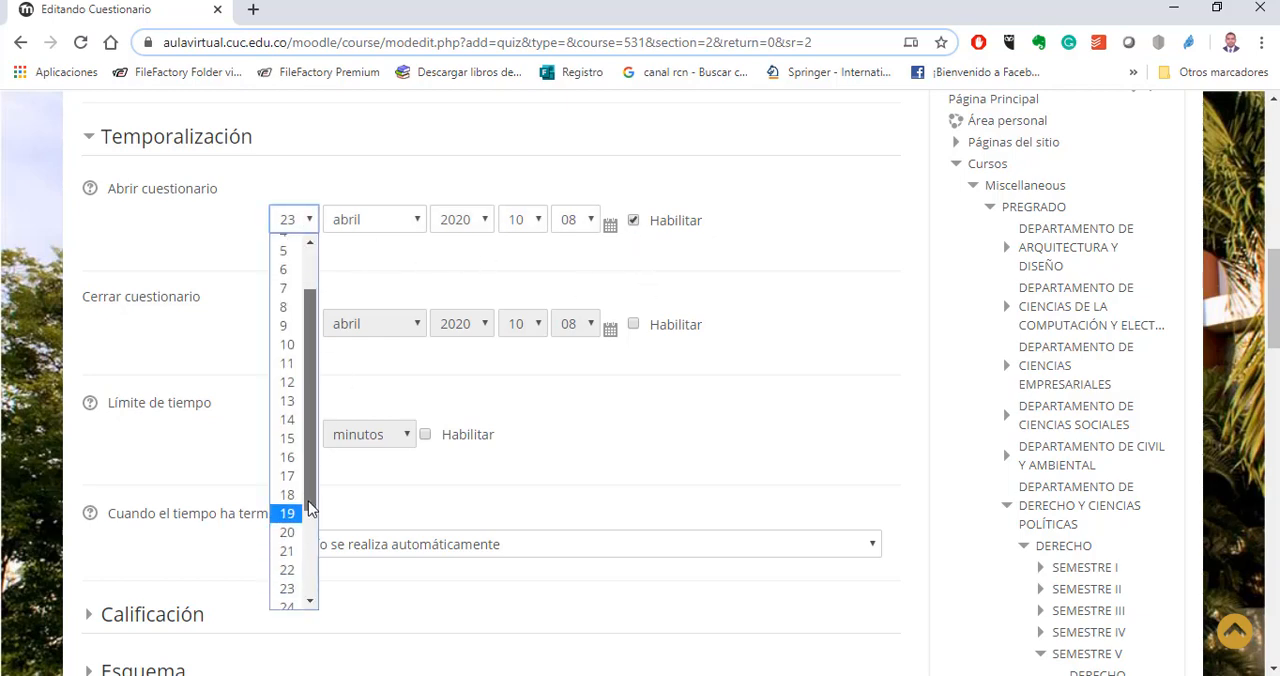
click(298, 556)
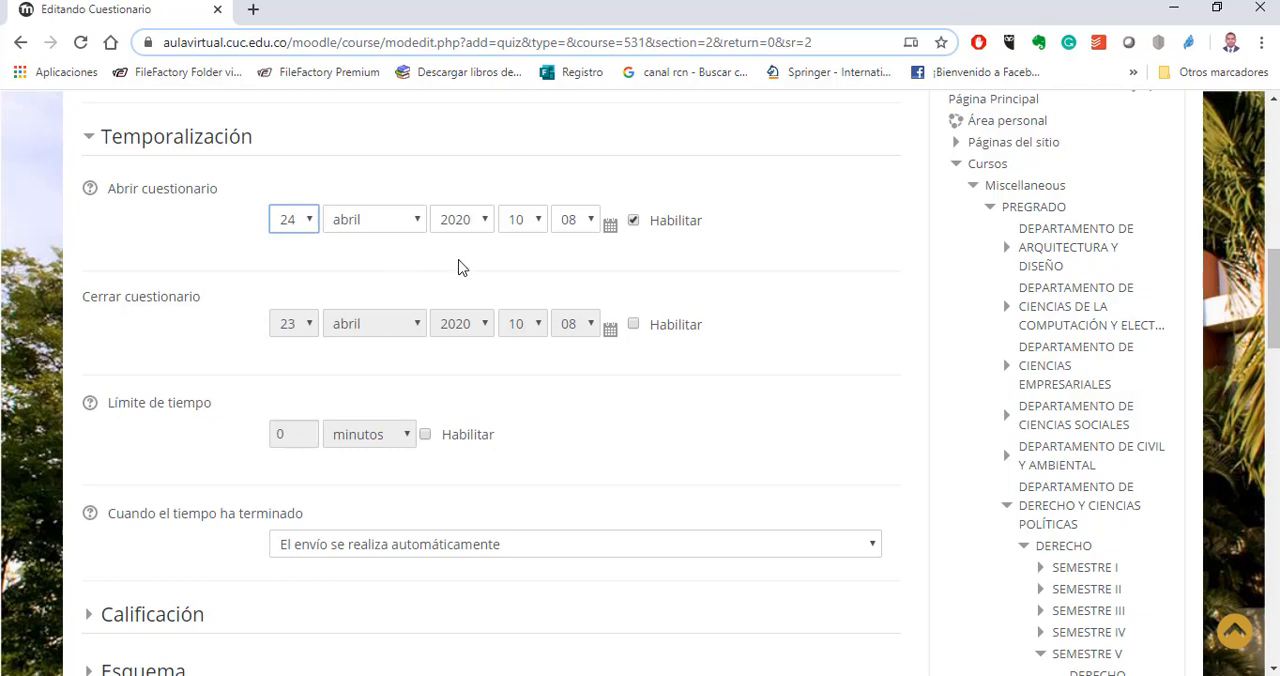
click(535, 225)
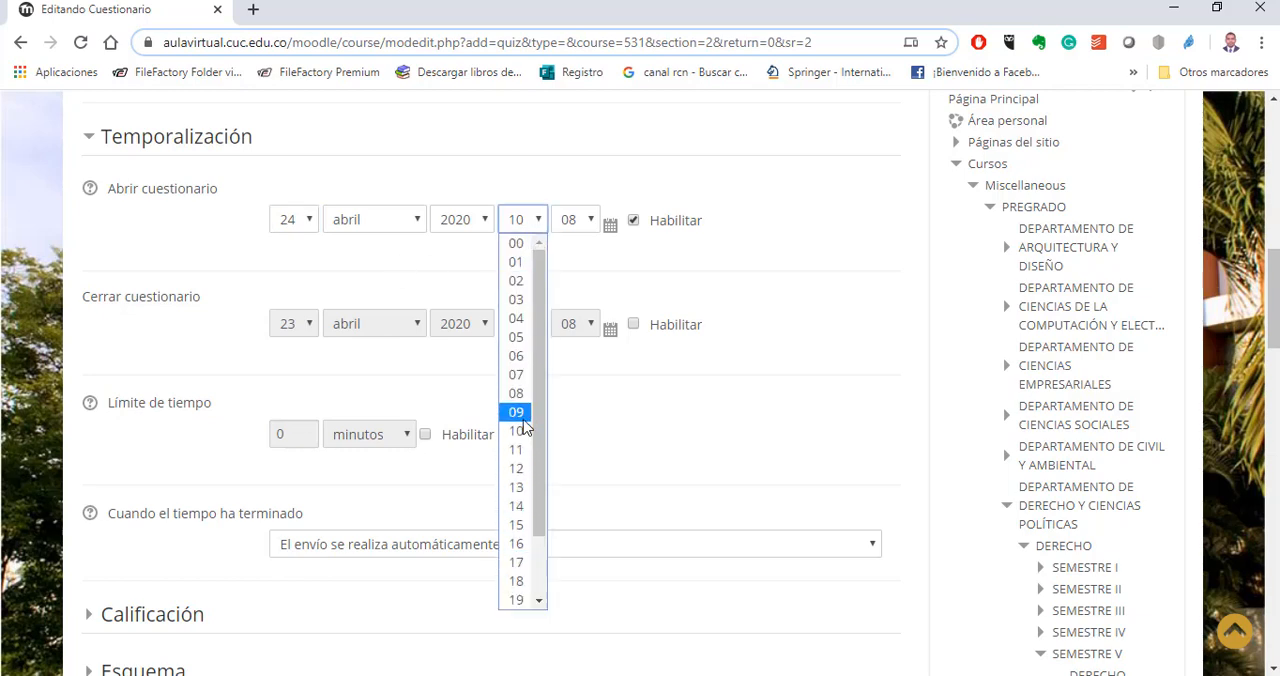
scroll(522, 428, down, 2)
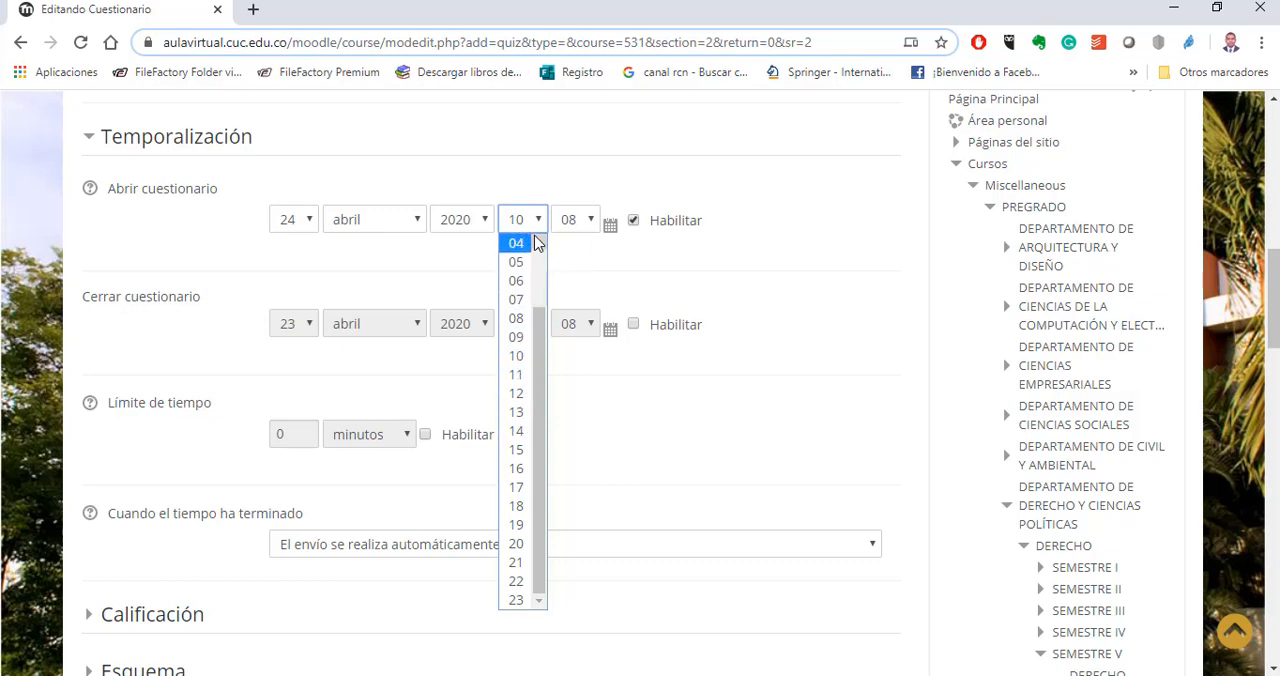
key(Up)
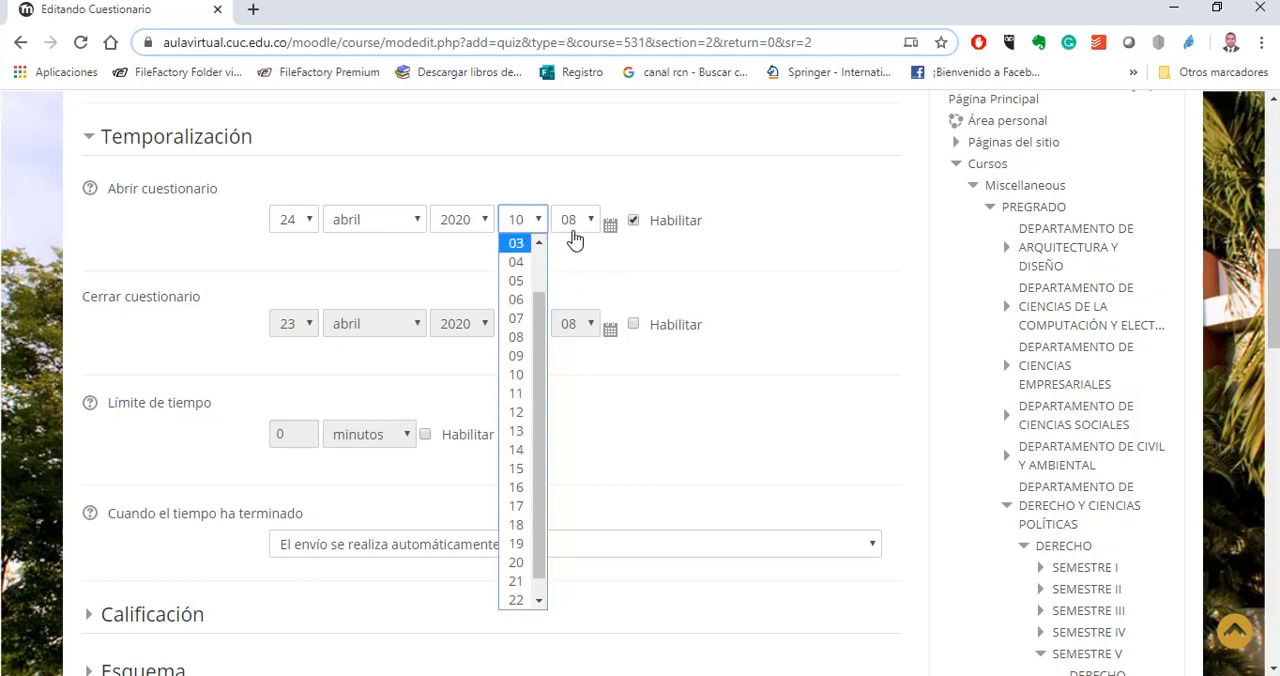
click(520, 420)
click(588, 225)
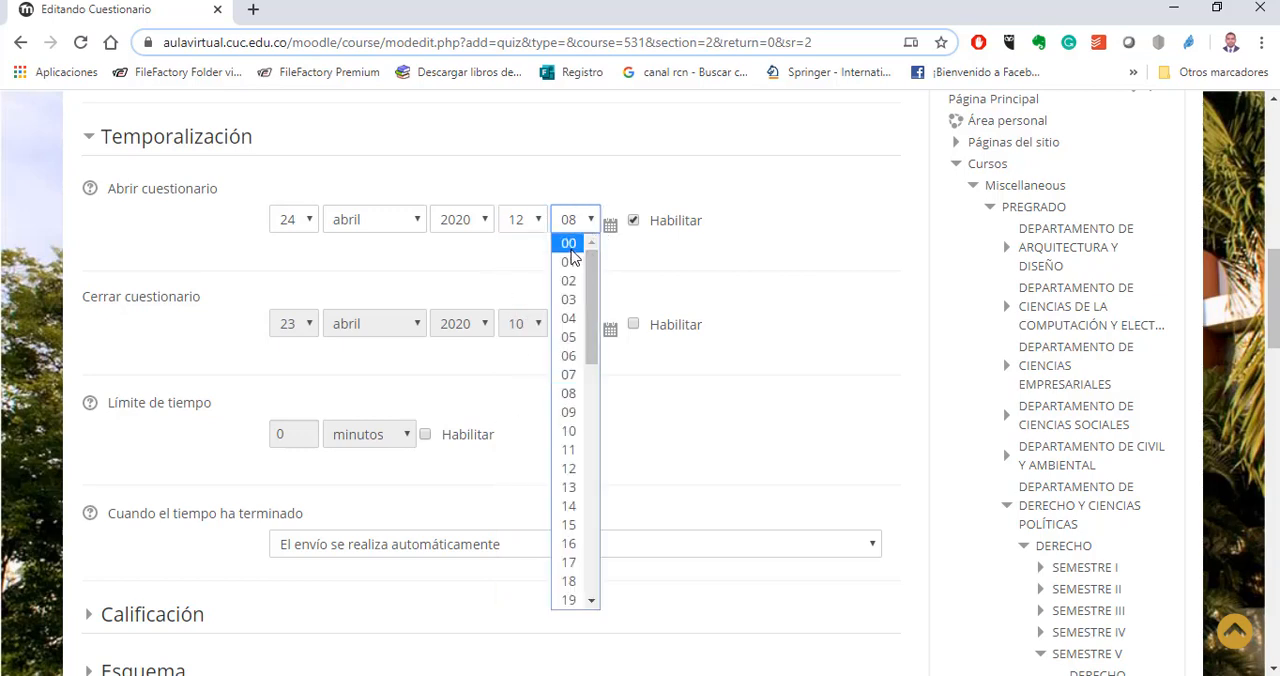
click(569, 248)
Enable the quiz closing date and set it to 24 abril 2020 at 23:59.
click(633, 324)
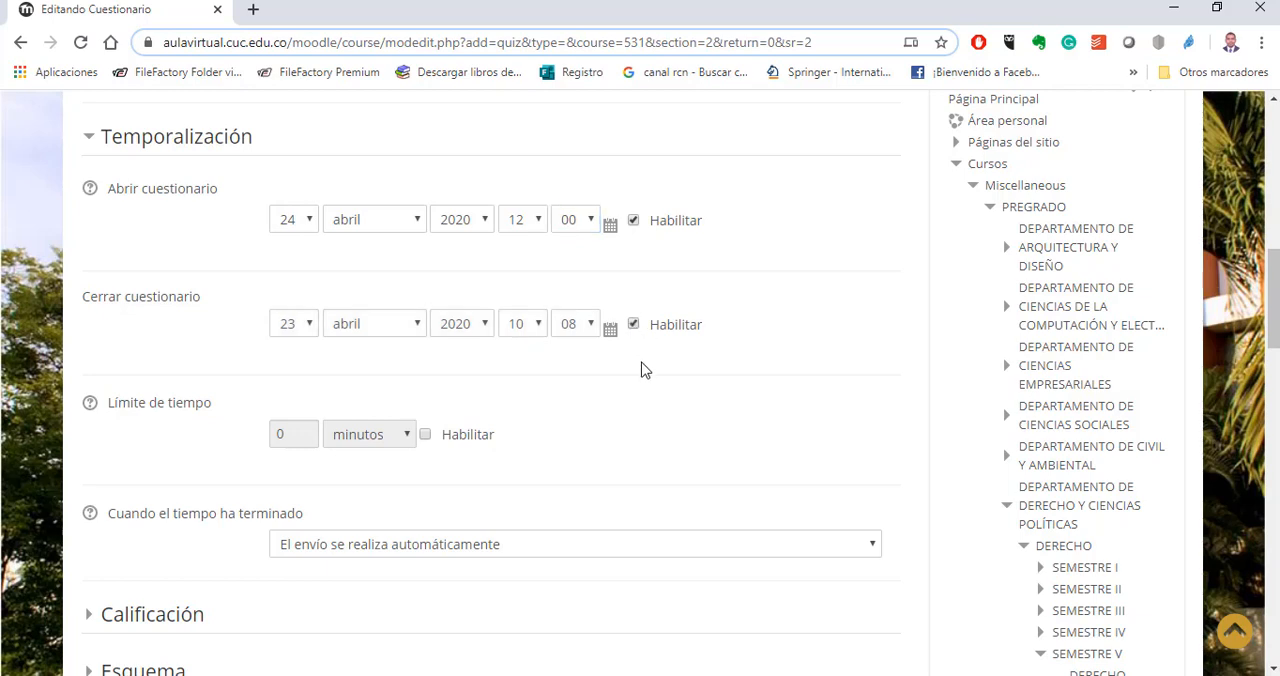
click(297, 331)
drag(310, 560, 311, 614)
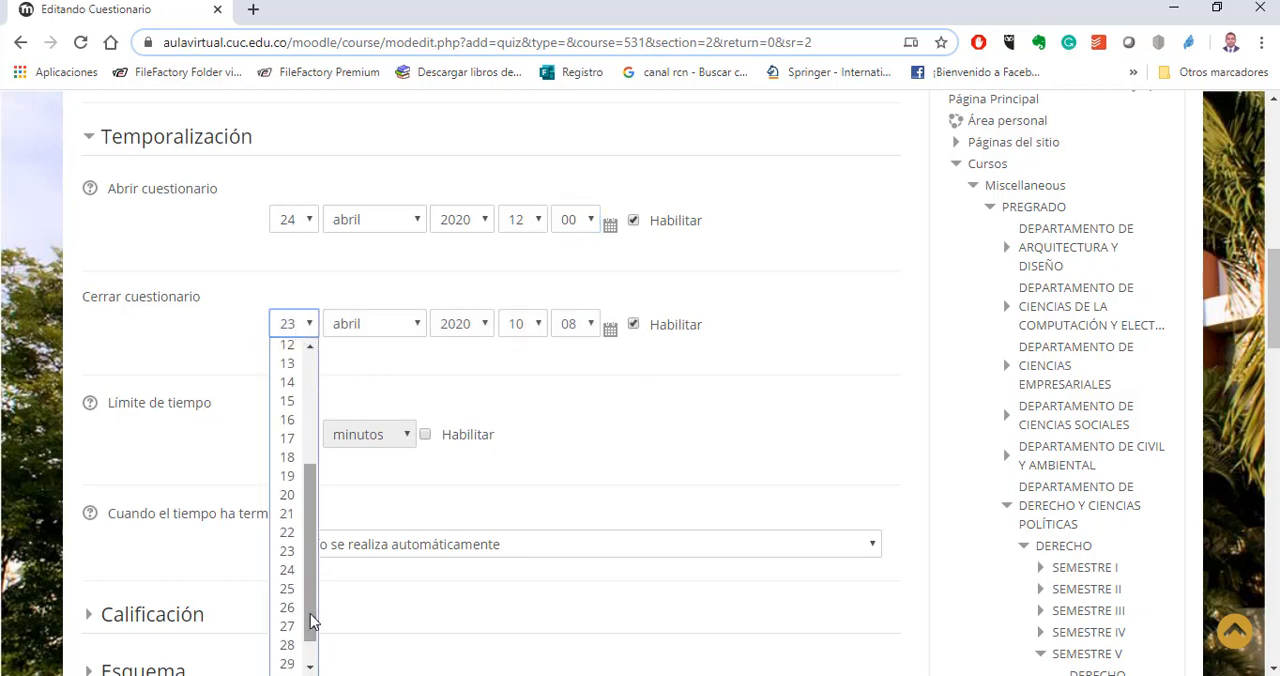
click(287, 569)
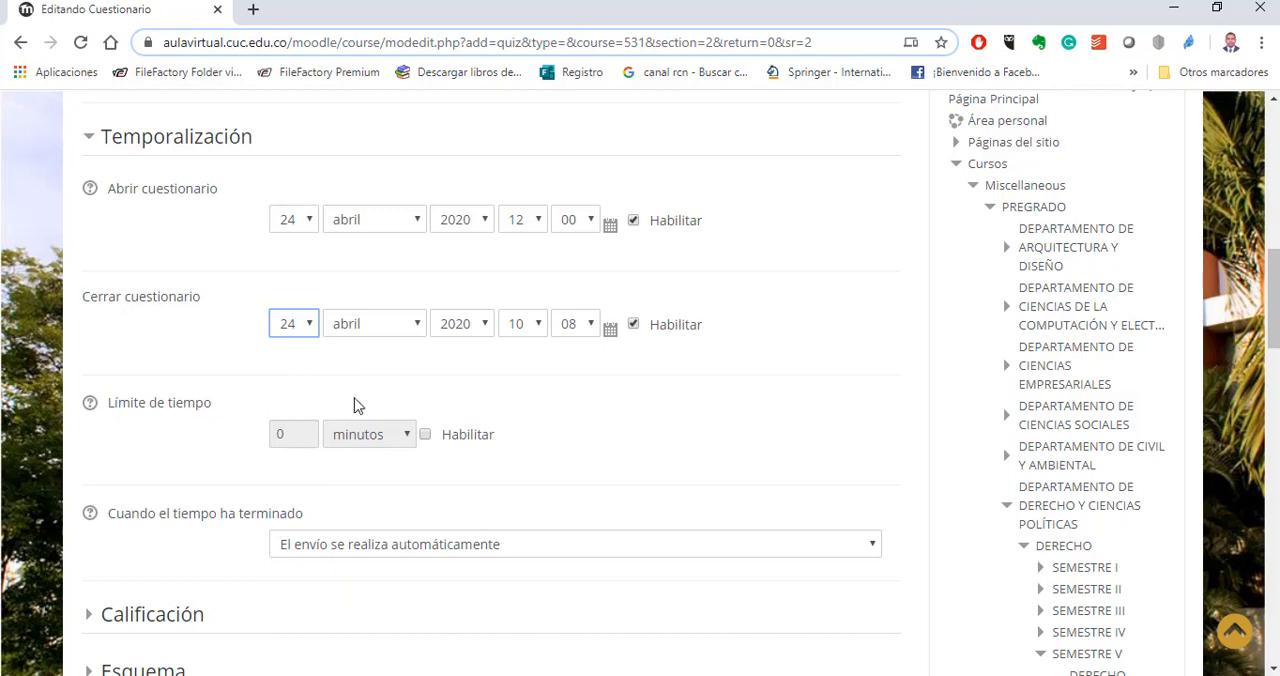
click(540, 334)
drag(538, 428, 533, 567)
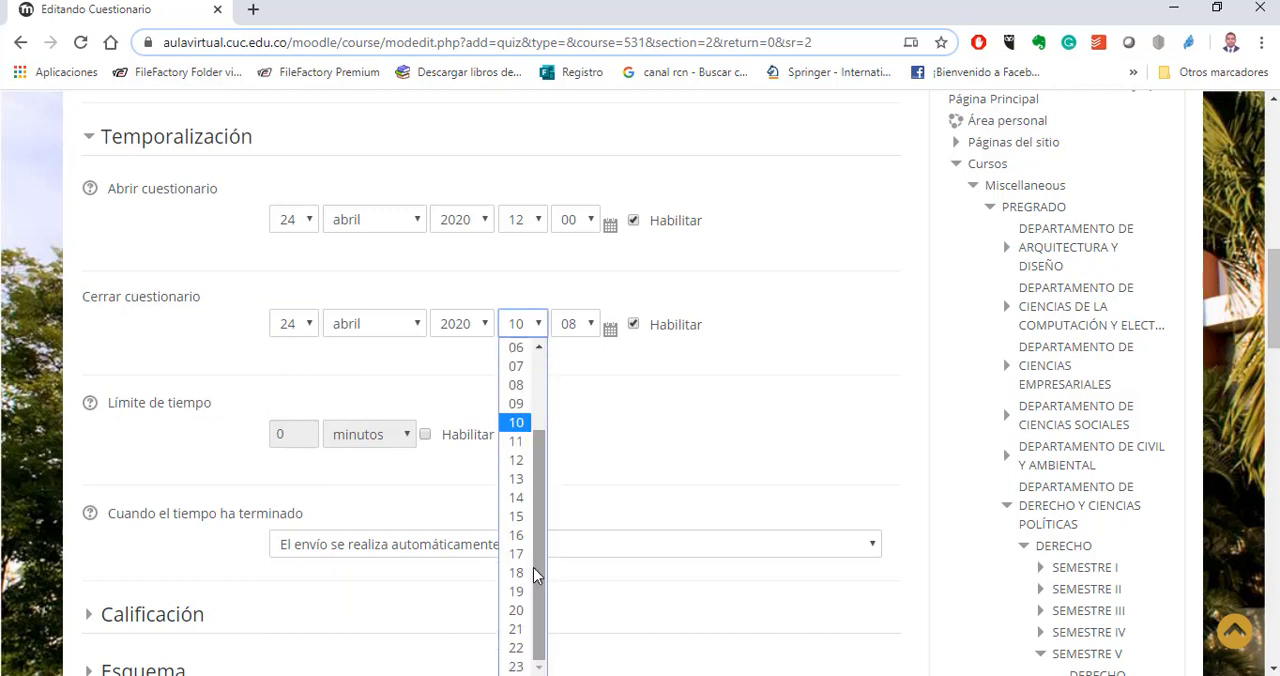
click(516, 666)
click(577, 333)
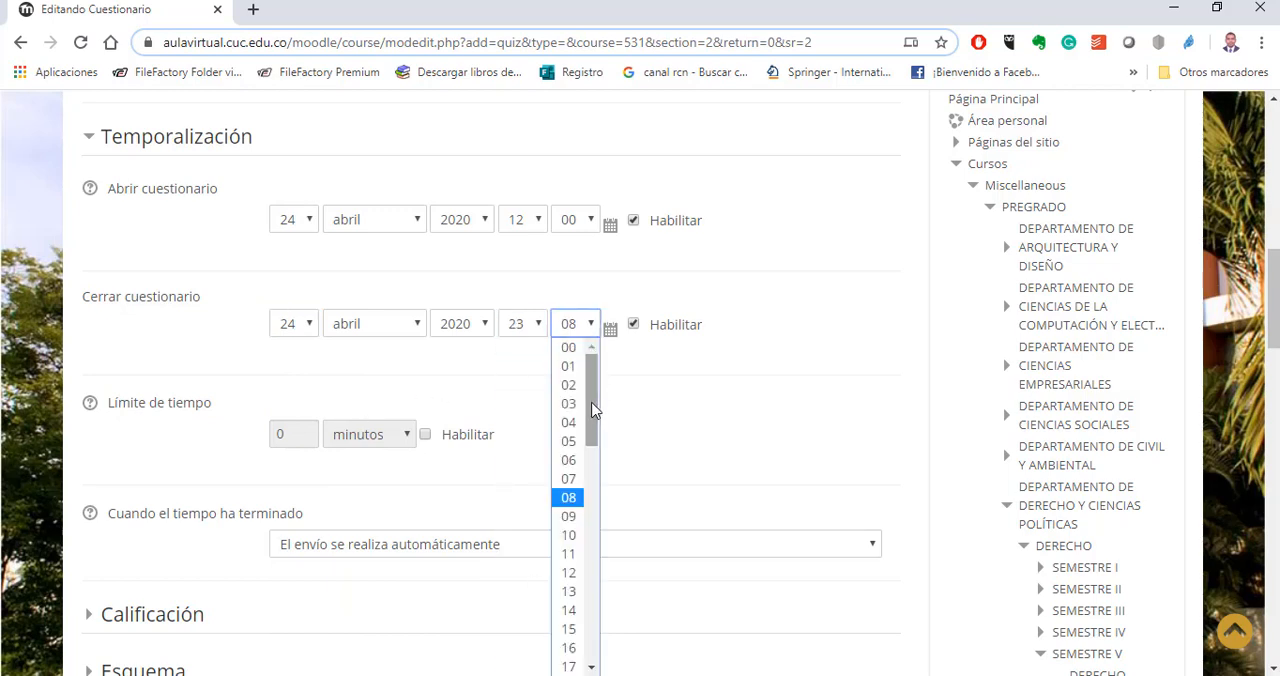
drag(593, 409, 592, 640)
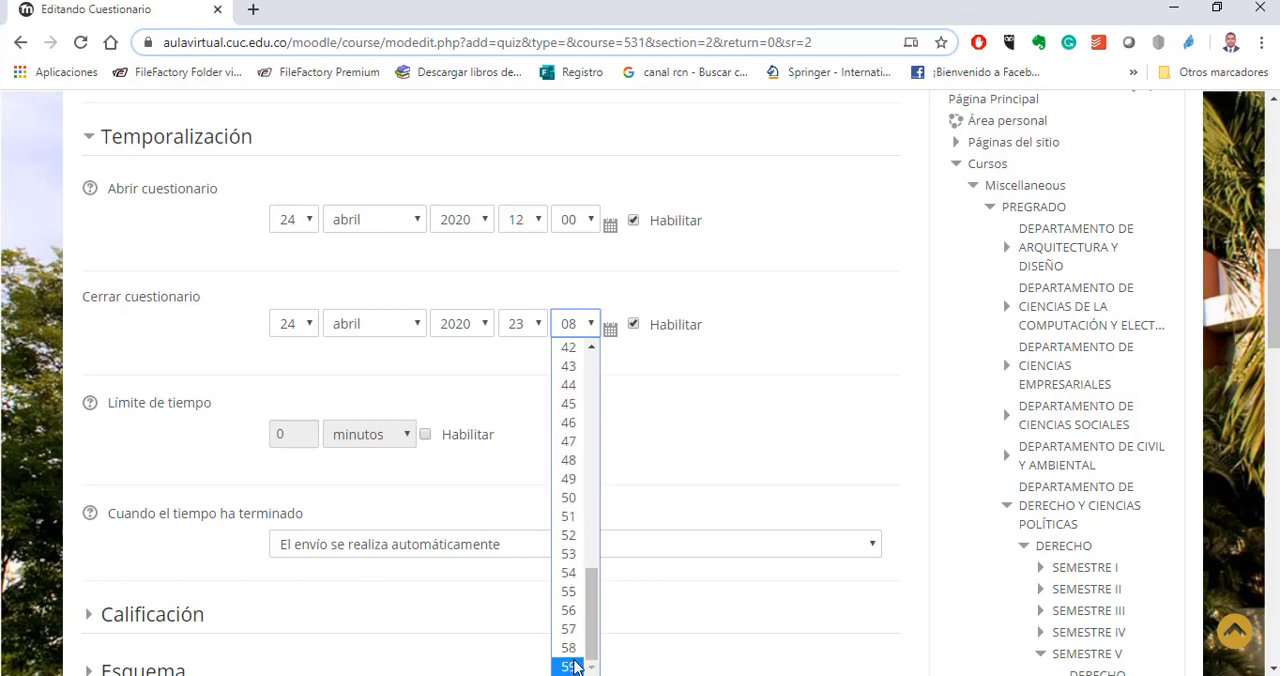
click(570, 666)
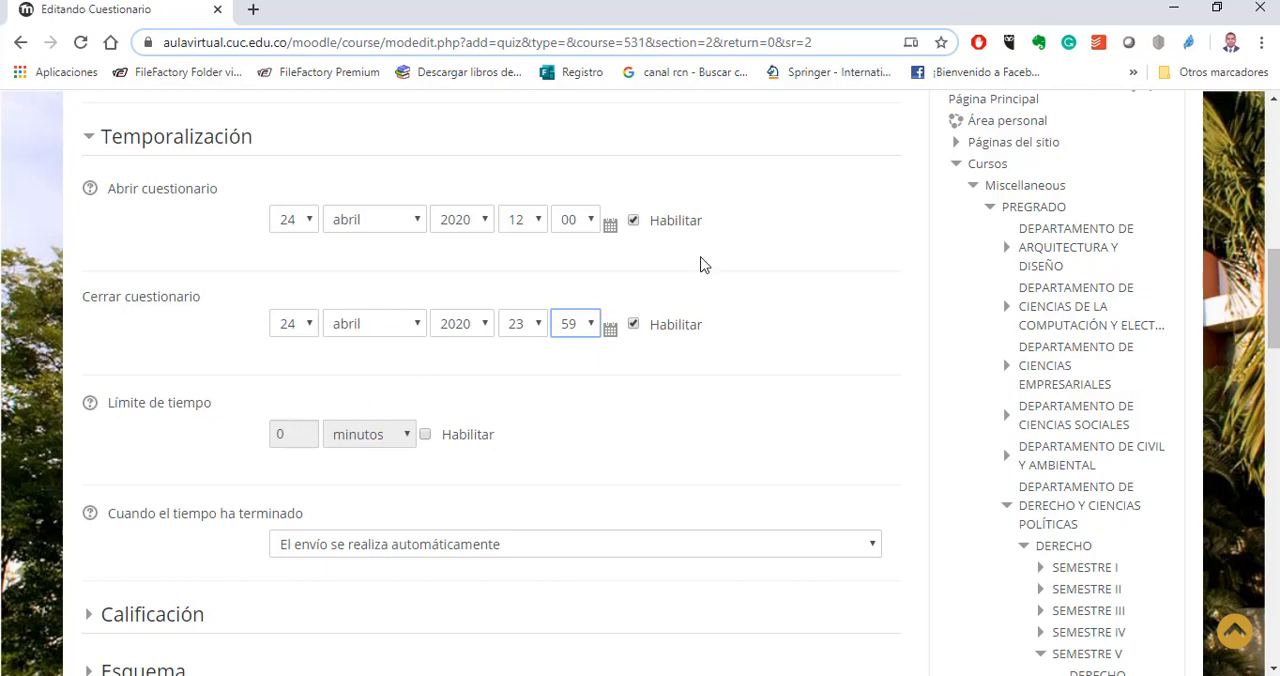
Enable the quiz's Límite de tiempo and set it to 90 minutos.
scroll(716, 262, down, 1)
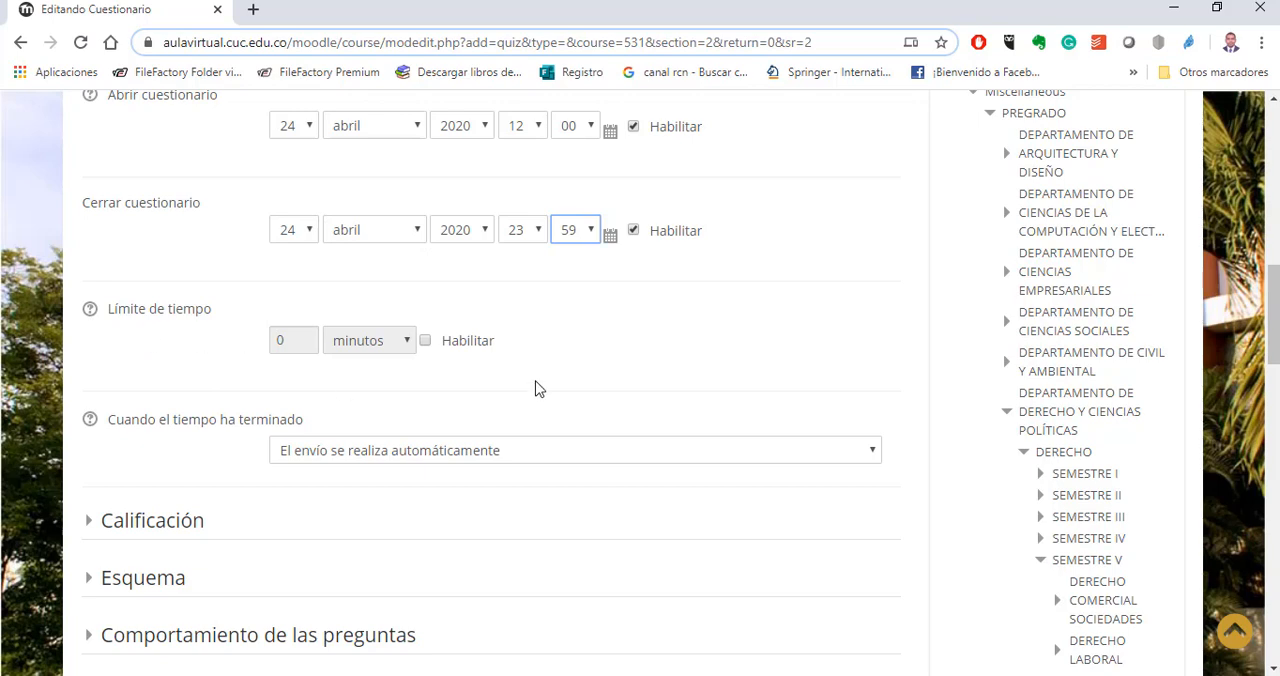
click(425, 341)
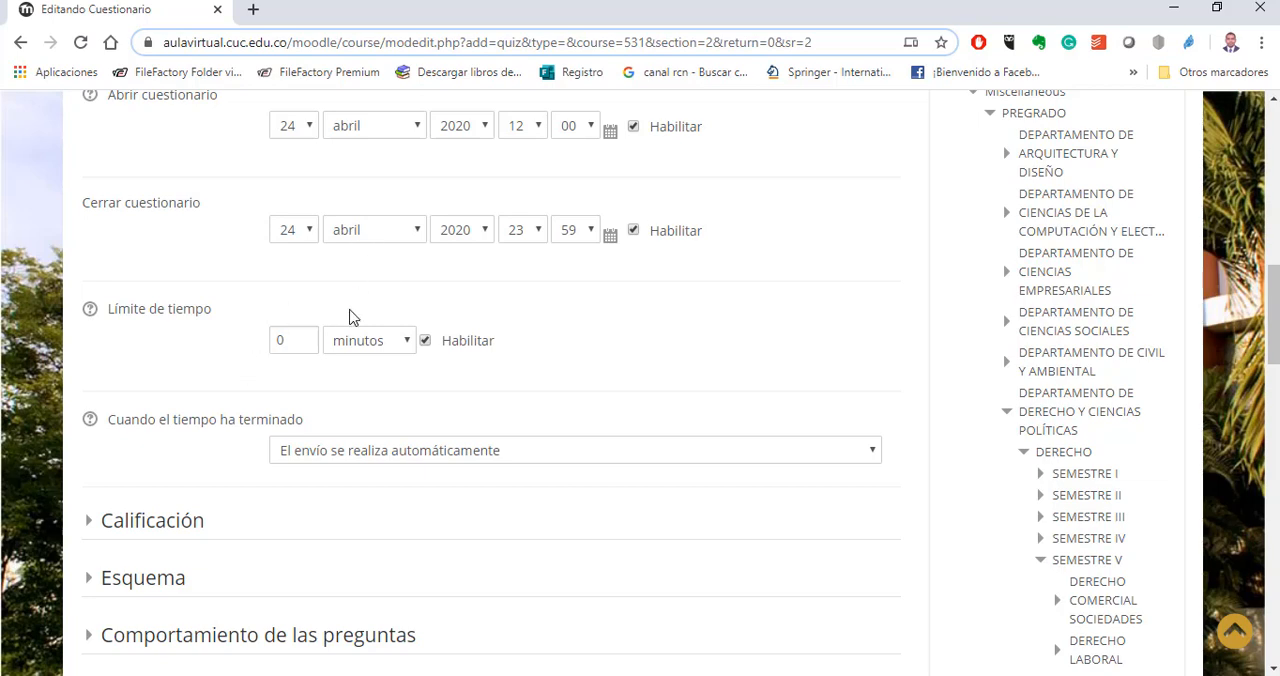
double_click(282, 340)
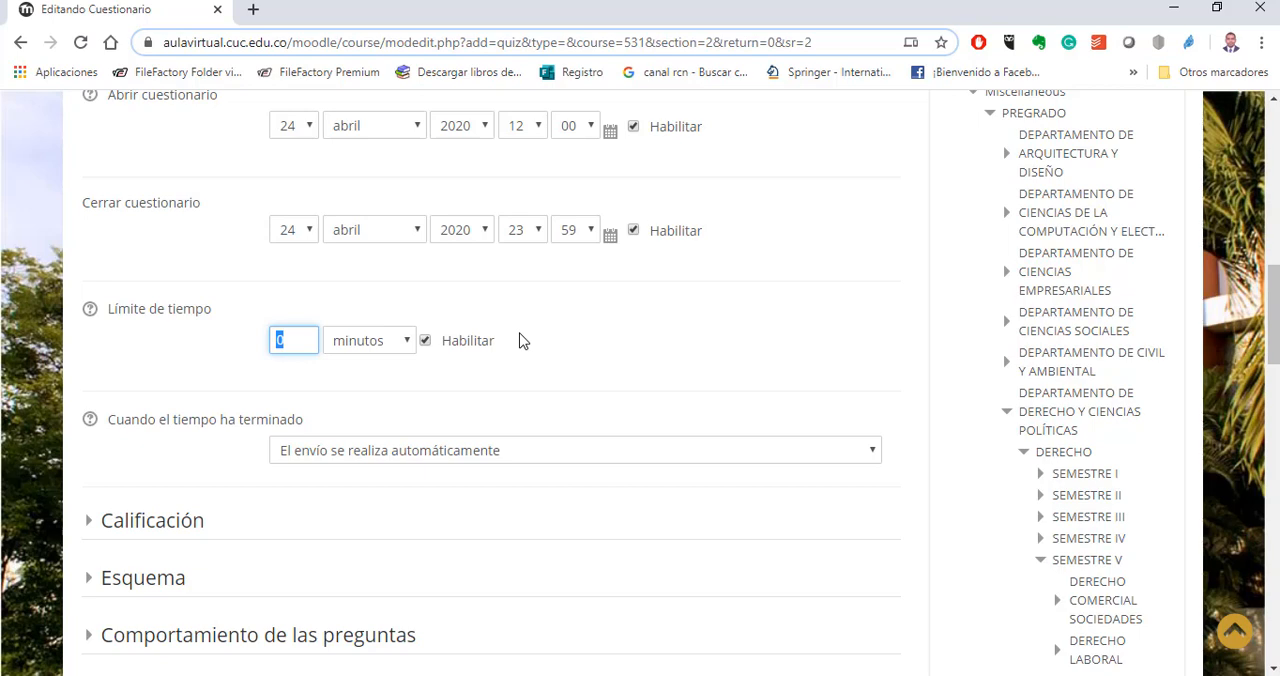
click(301, 337)
key(BackSpace)
text(90)
click(558, 358)
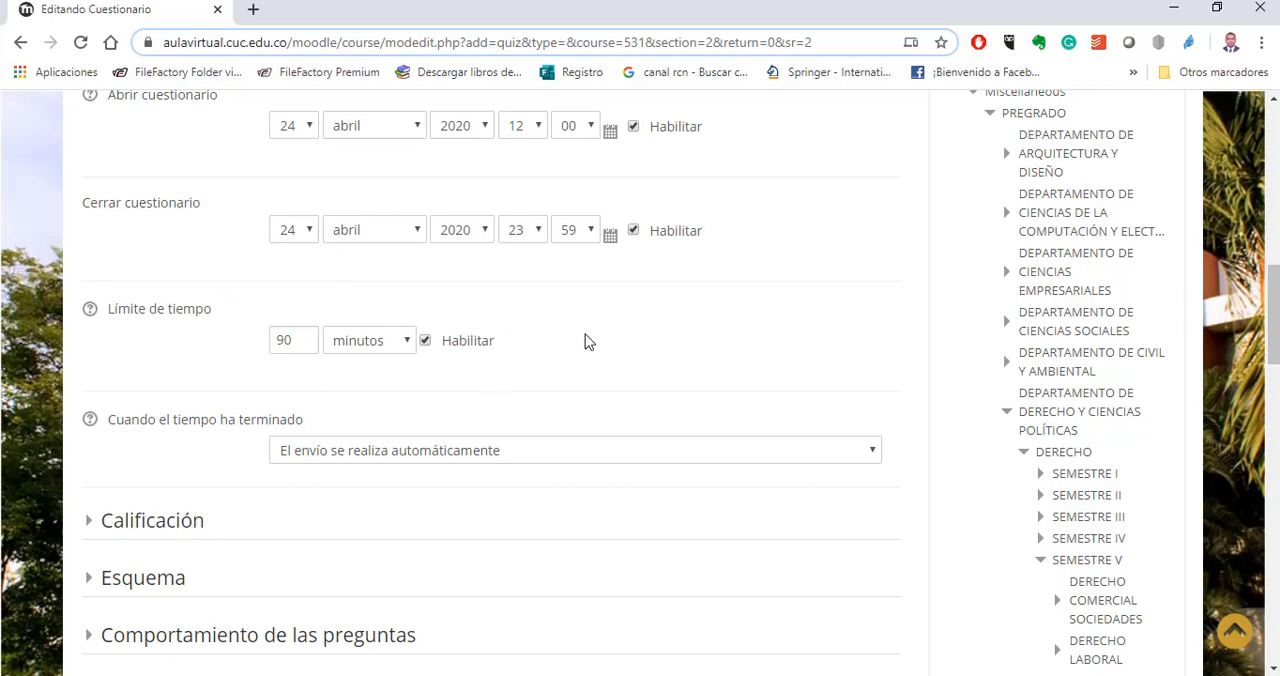
Try the grace-period option and the submit-before-time-ends option for Cuando el tiempo ha terminado.
scroll(586, 341, down, 1)
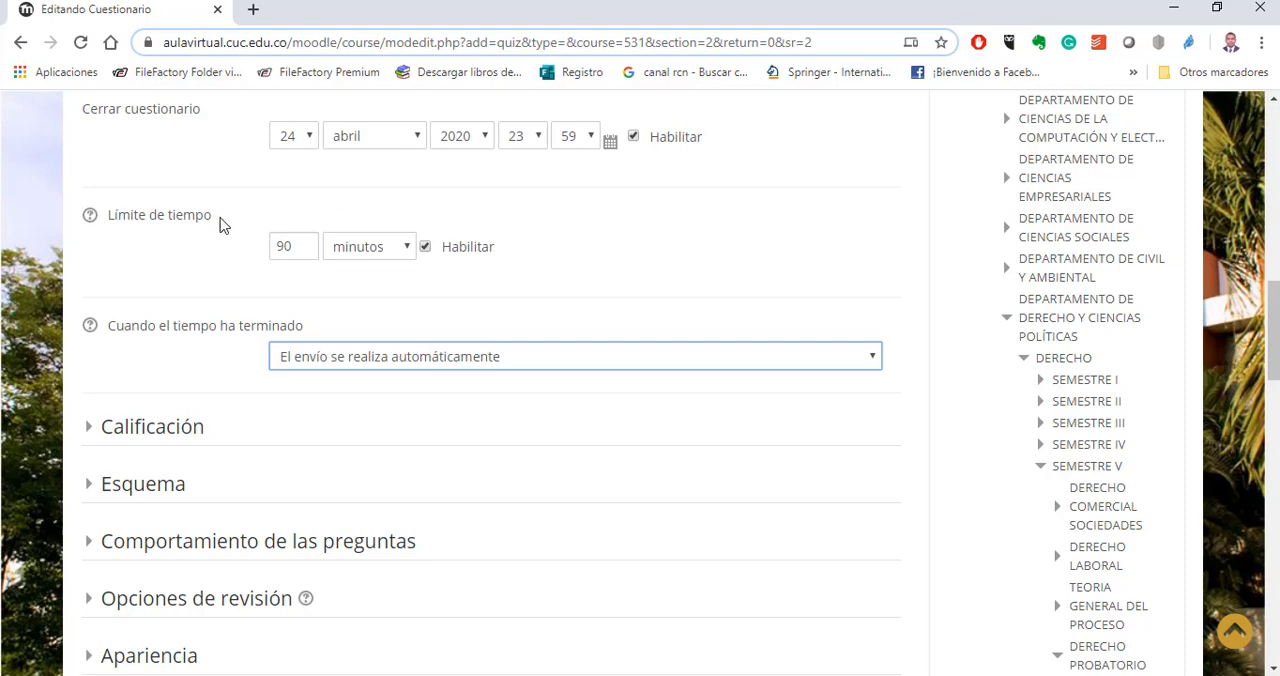
scroll(414, 198, up, 1)
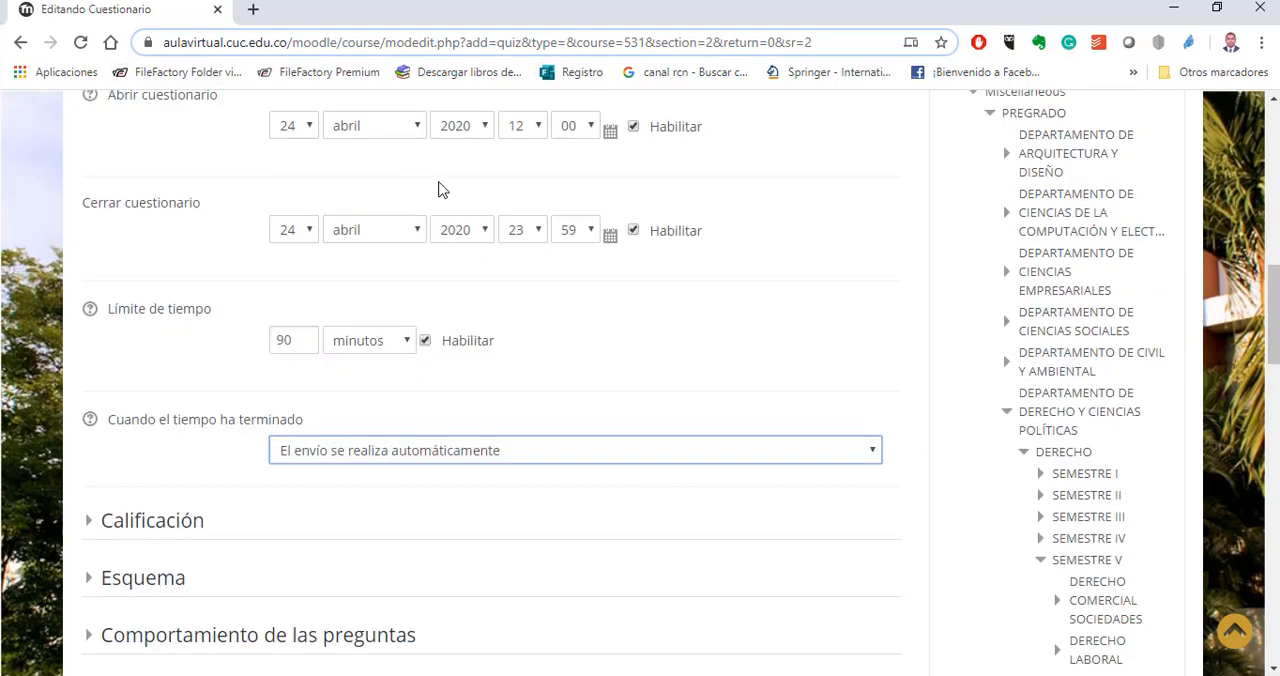
scroll(443, 190, down, 1)
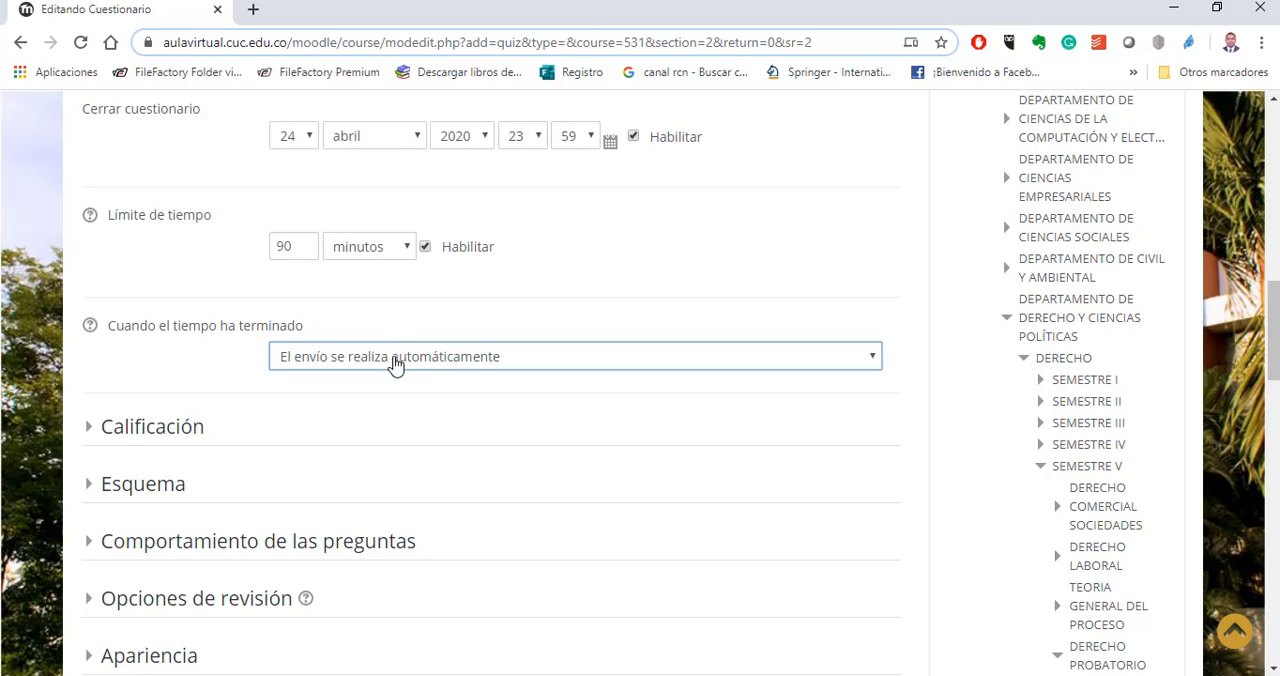
click(536, 366)
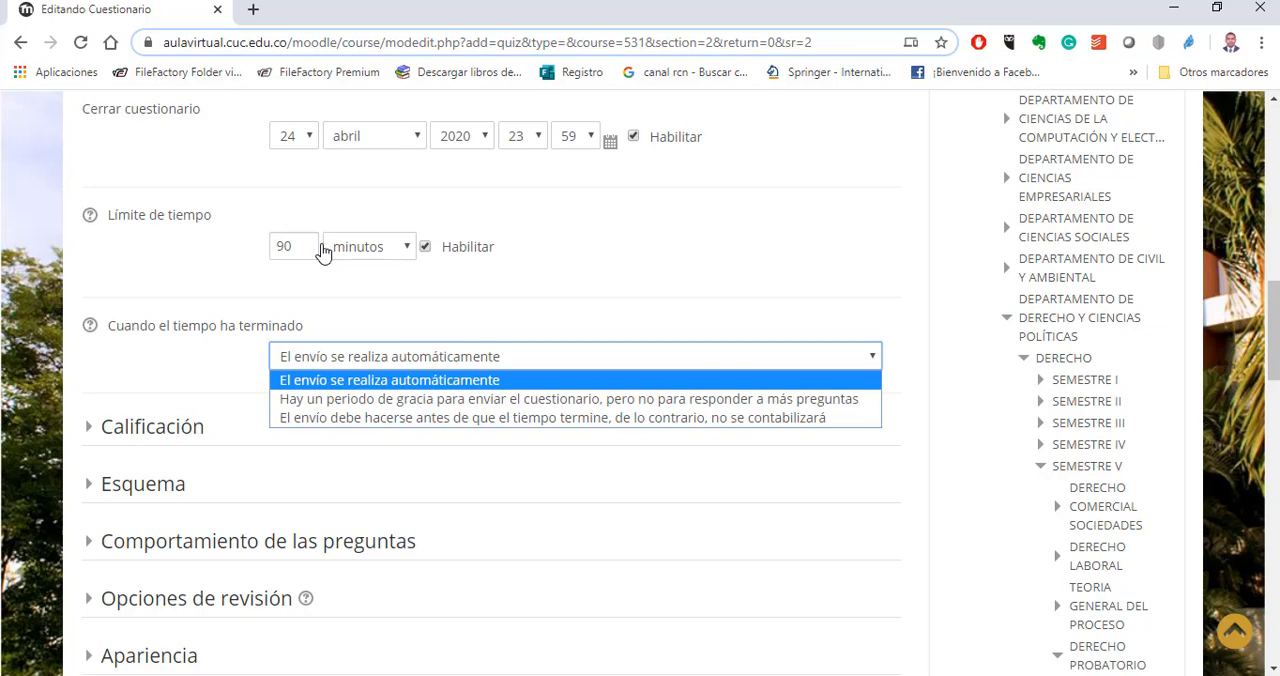
click(373, 399)
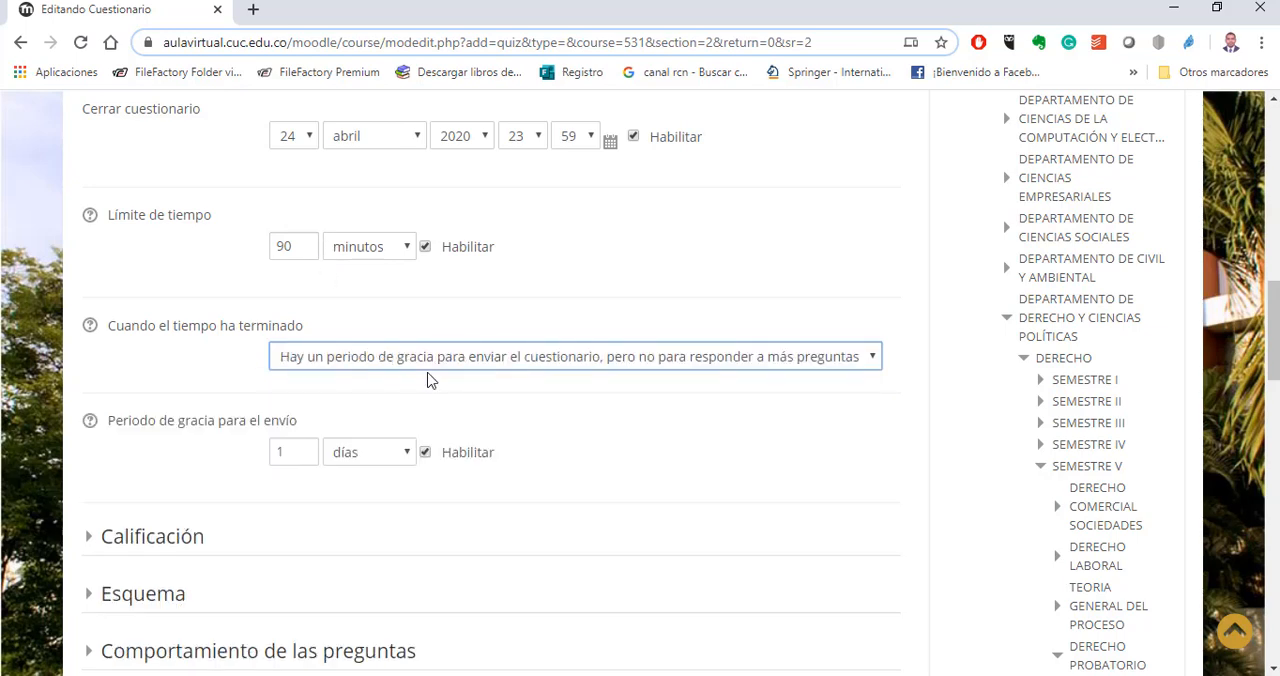
click(426, 454)
click(426, 455)
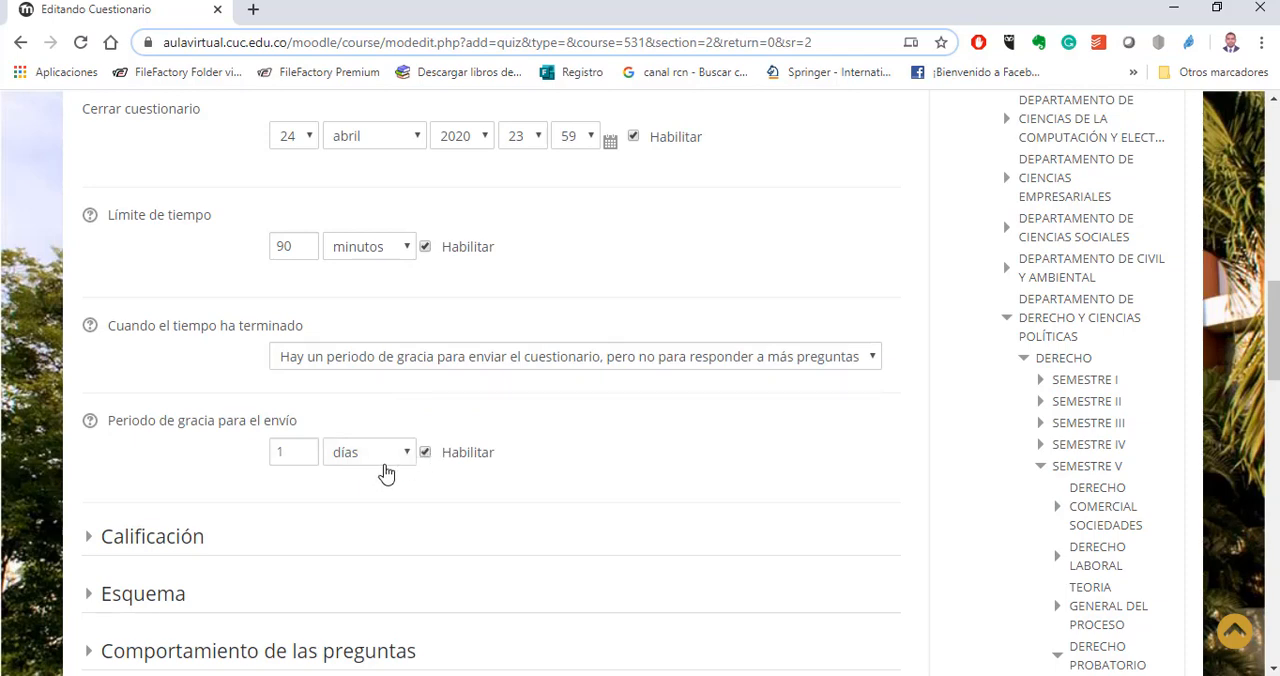
click(385, 462)
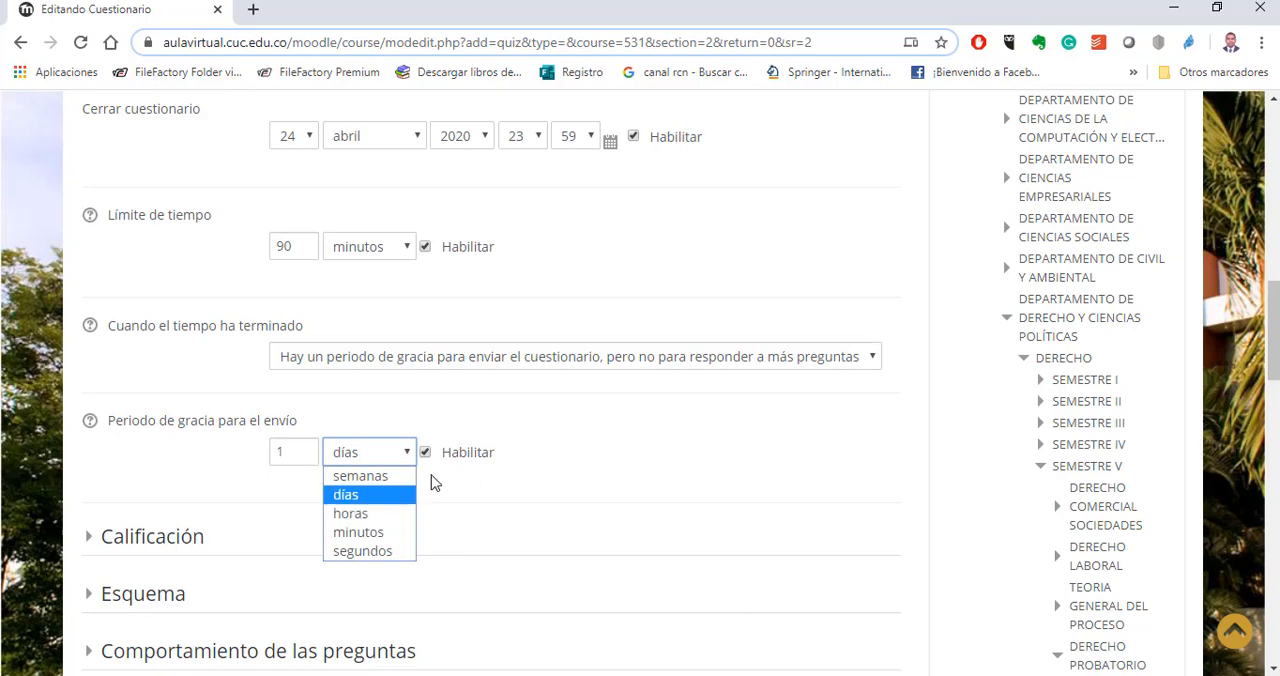
click(445, 416)
click(510, 370)
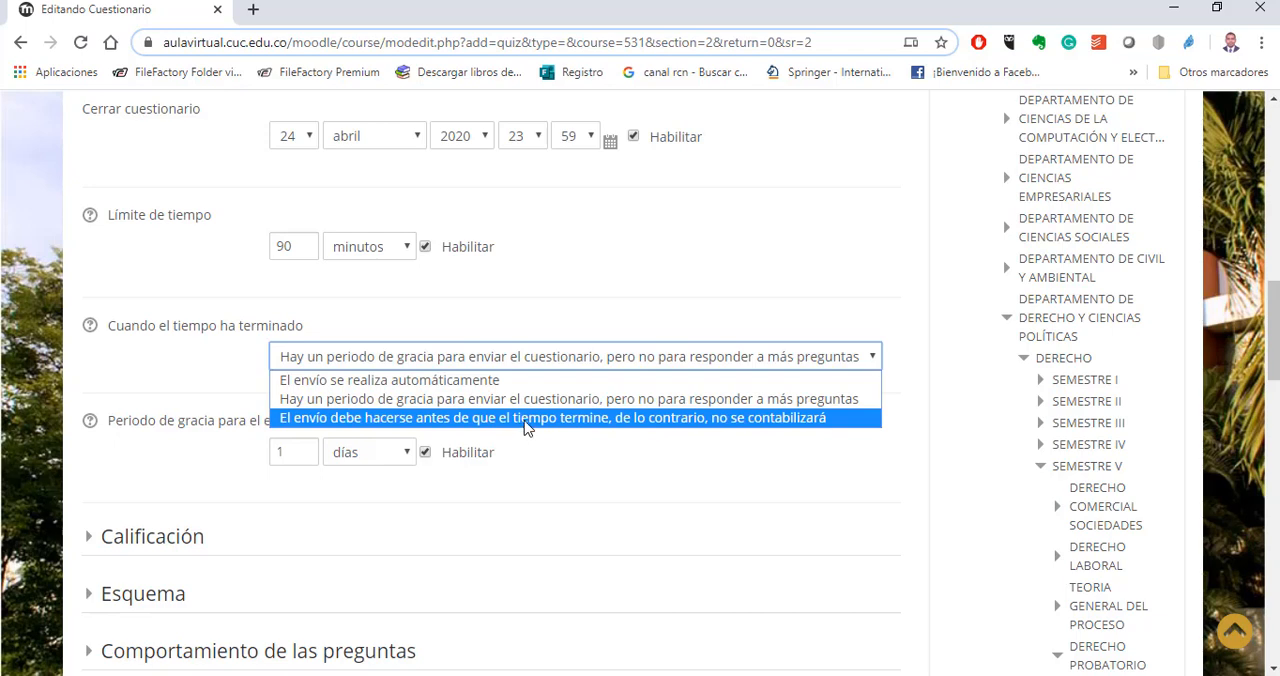
click(527, 418)
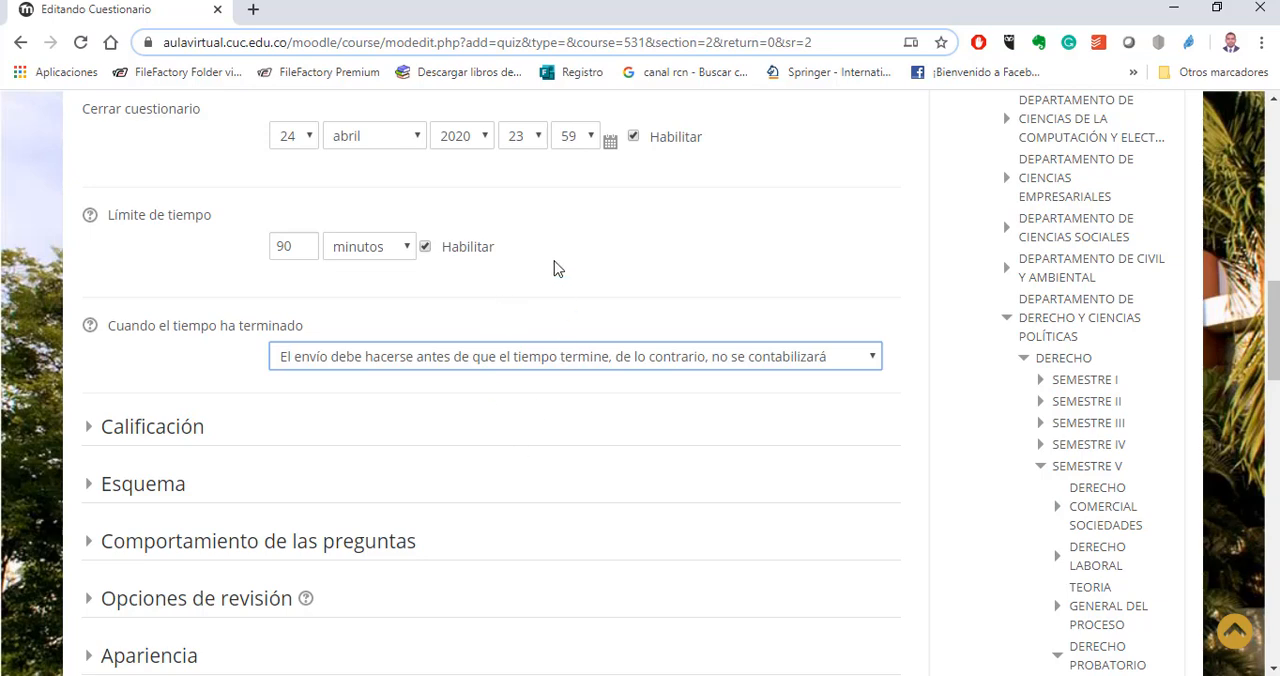
Set Cuando el tiempo ha terminado to El envío se realiza automáticamente and collapse the Temporalización section.
click(401, 366)
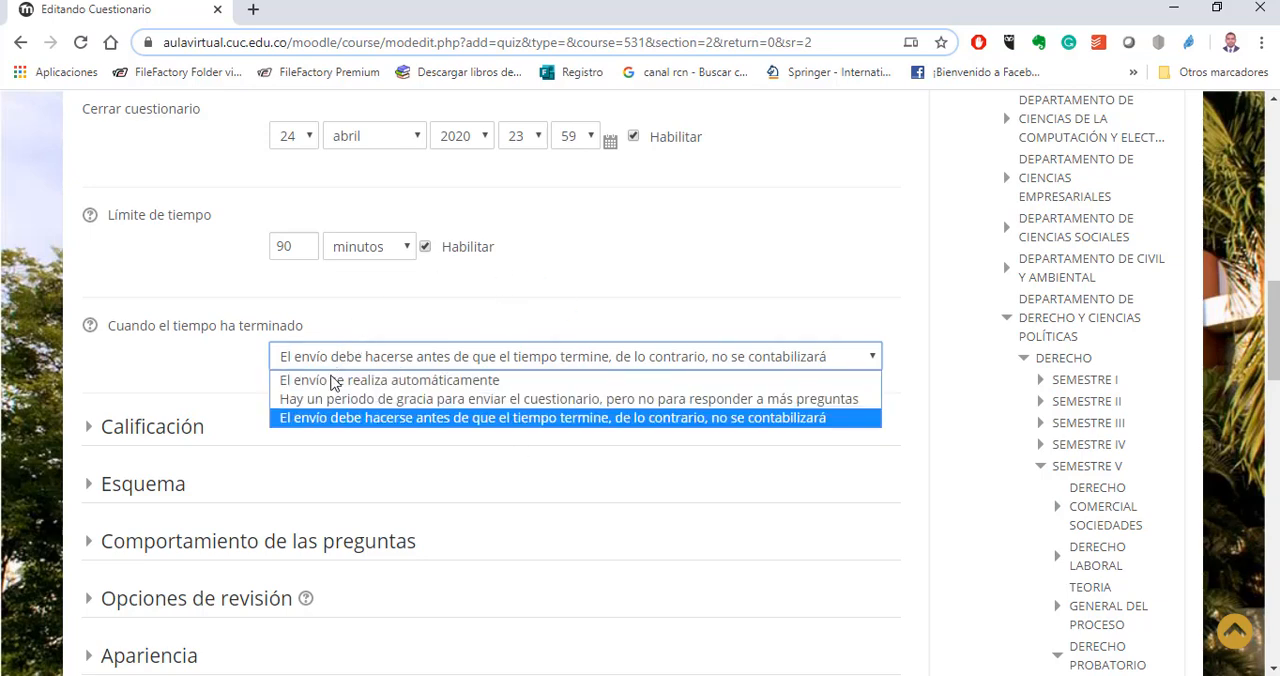
click(337, 381)
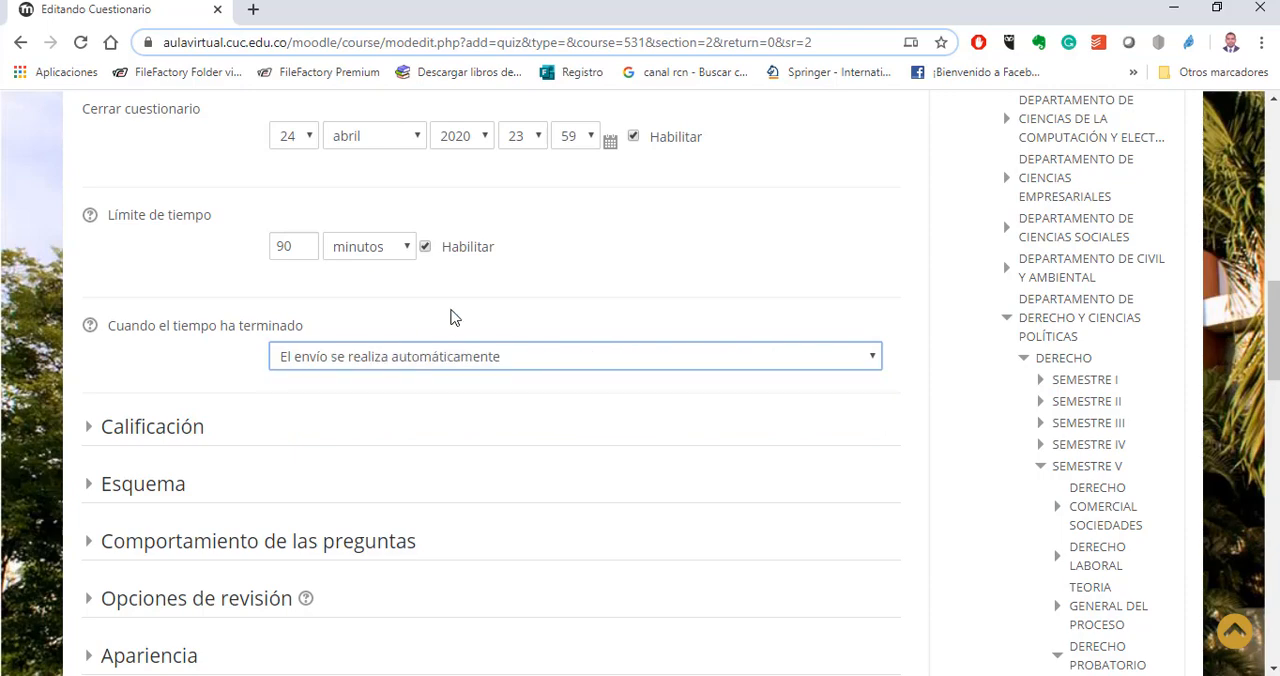
scroll(450, 317, up, 2)
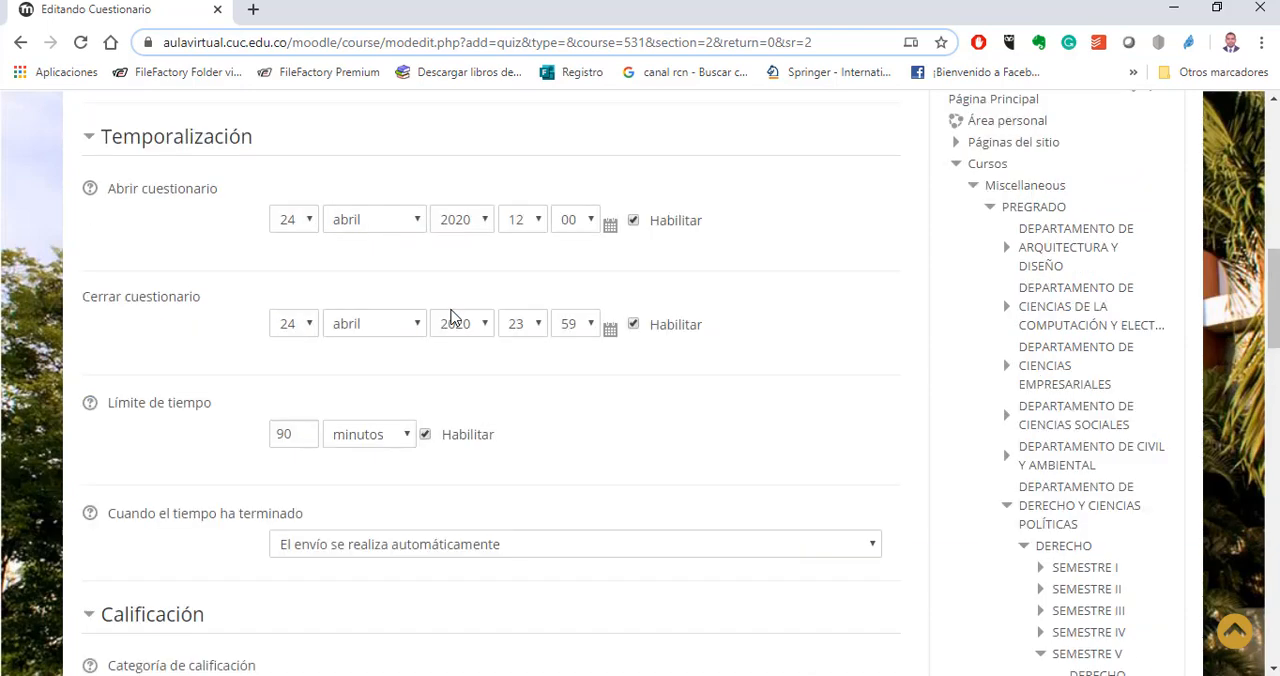
click(87, 147)
In the Calificación settings, check the grade category choices and set Calificación para aprobar to 3.
scroll(690, 304, down, 1)
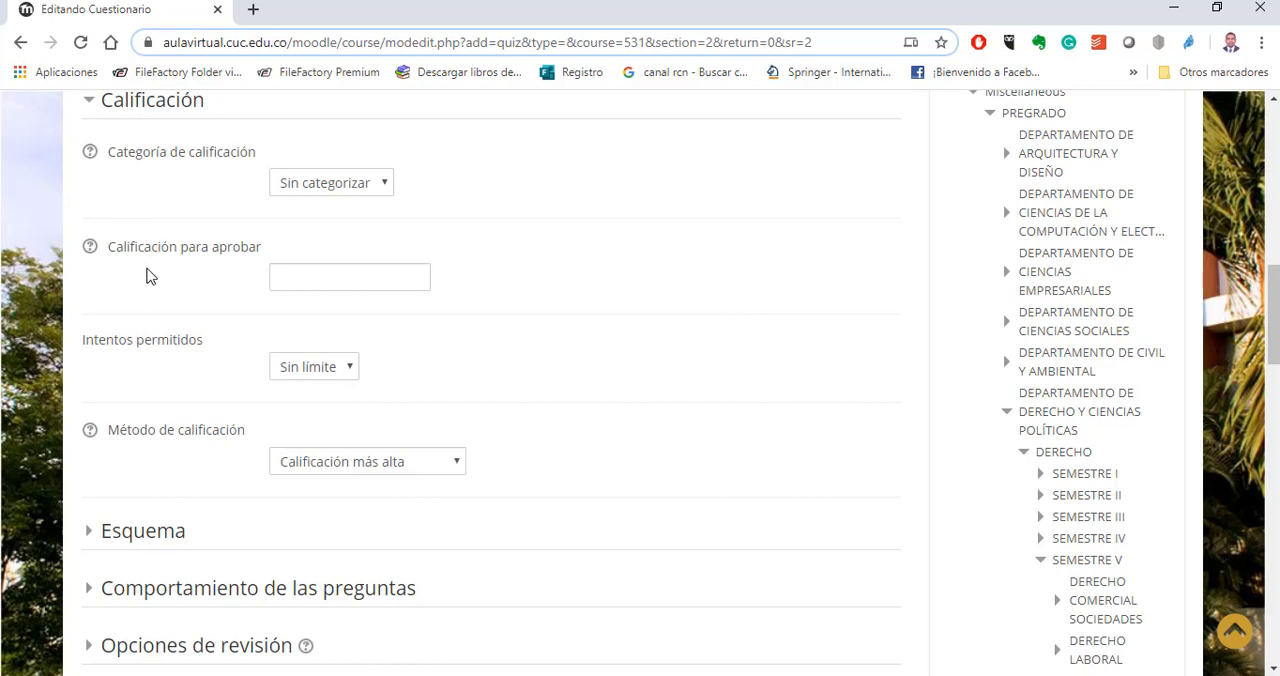
scroll(106, 346, down, 1)
scroll(209, 346, up, 1)
click(289, 186)
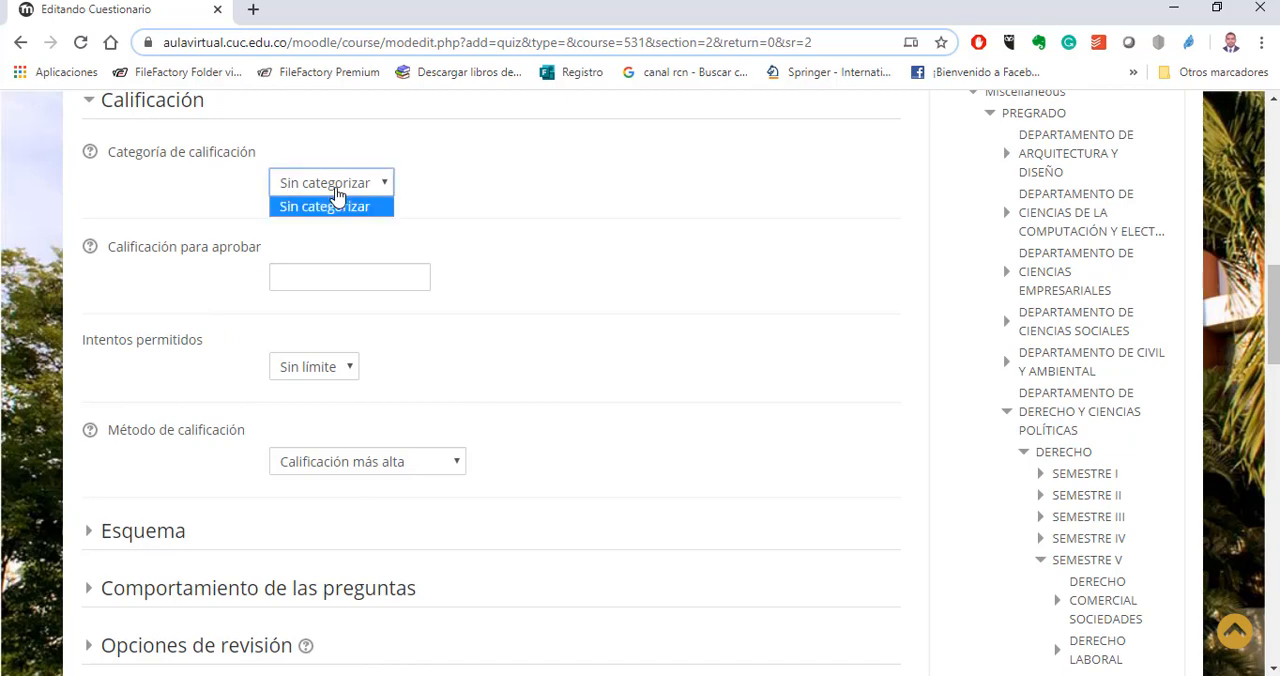
click(473, 194)
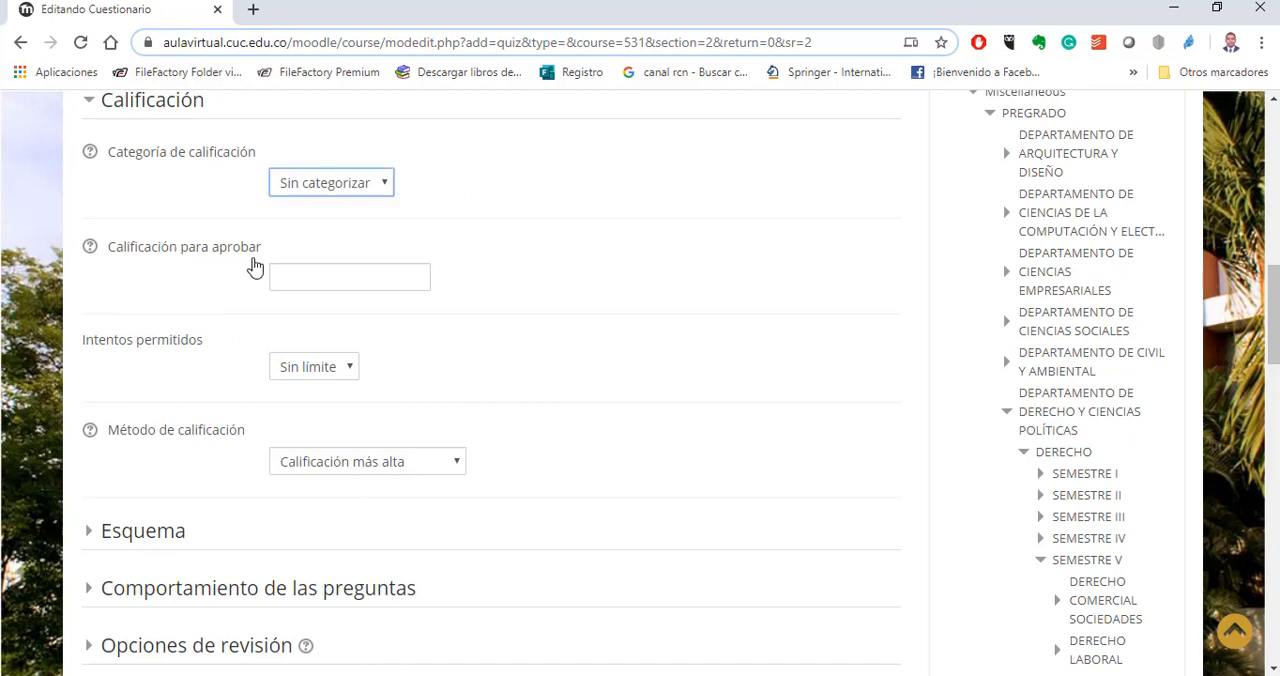
click(297, 275)
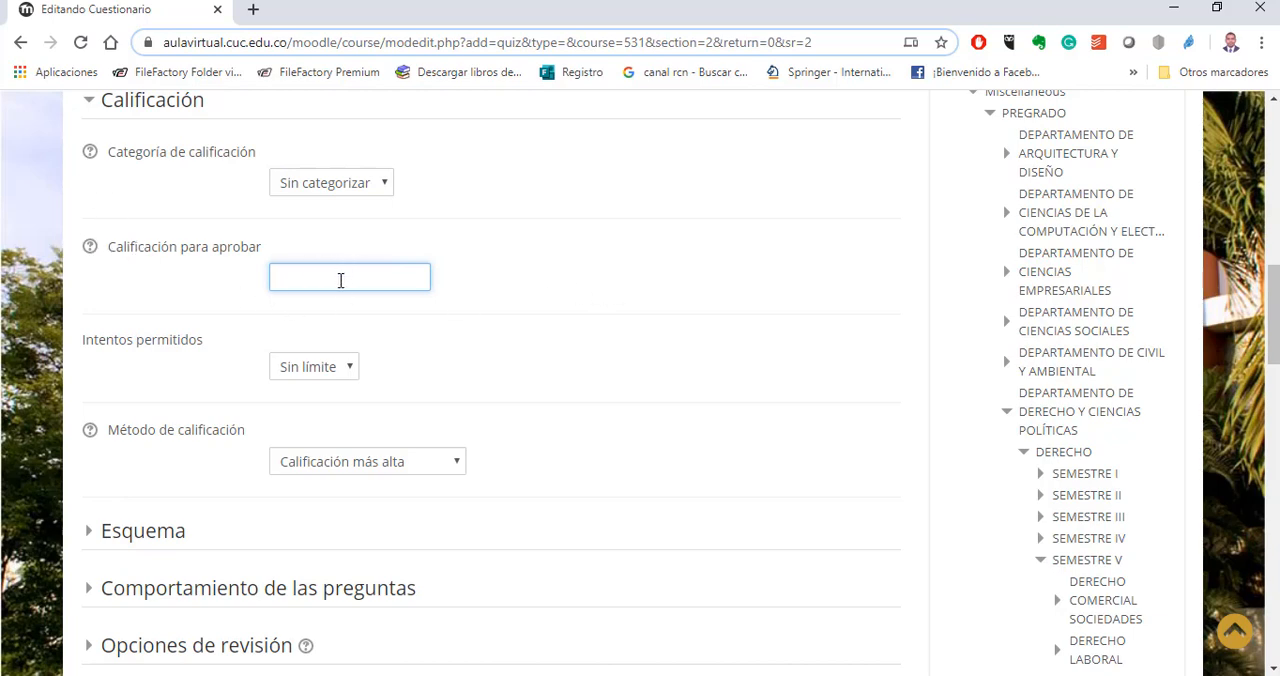
text(3)
click(548, 302)
Reopen the Temporalización section to review the opening, closing and time limit settings, and collapse it again.
scroll(593, 374, down, 1)
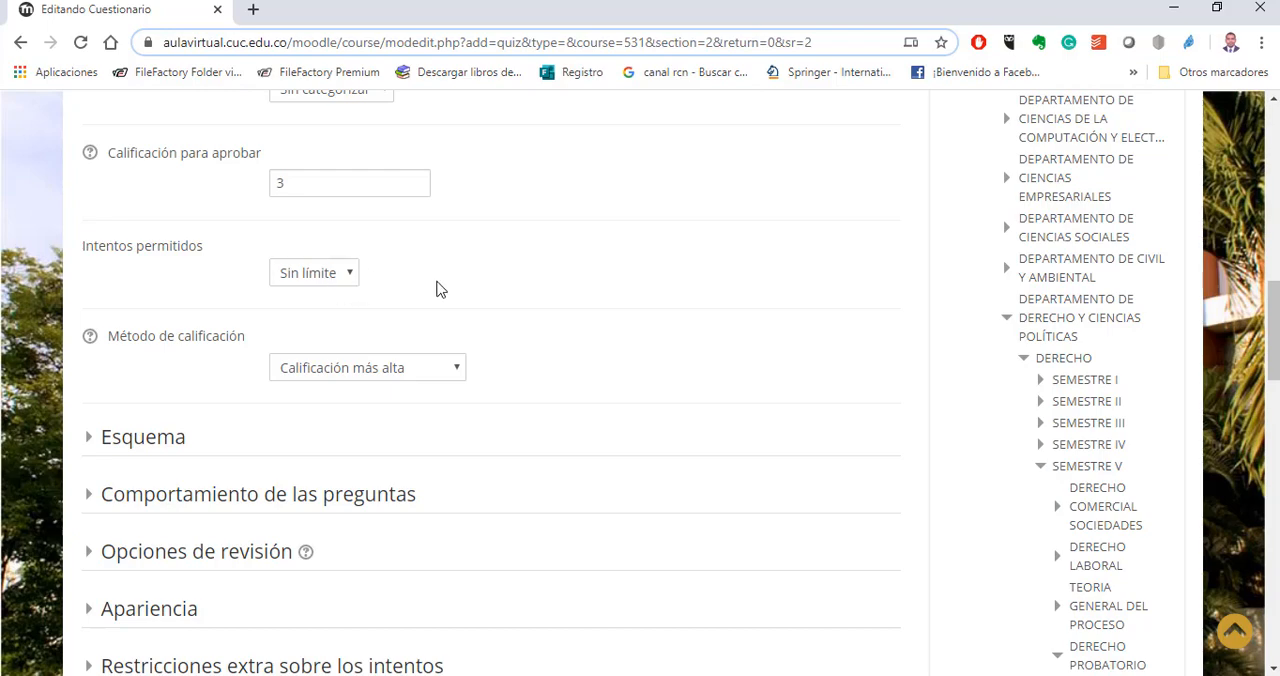
scroll(440, 290, up, 3)
click(88, 235)
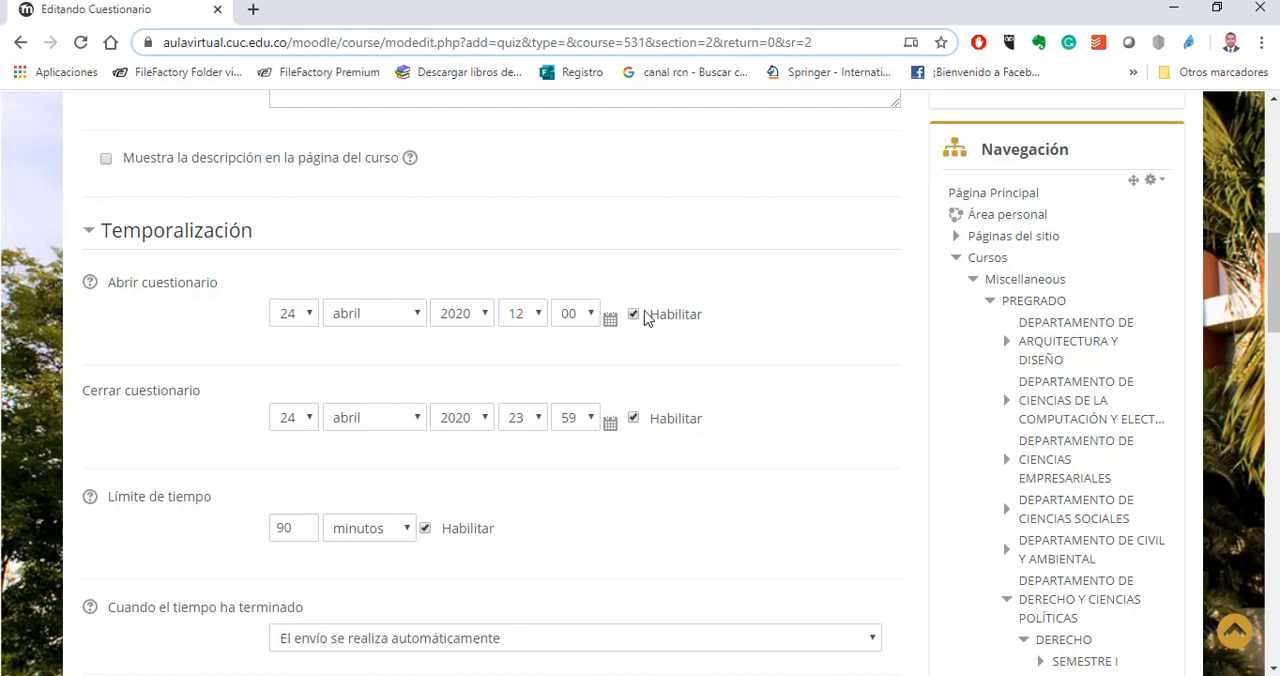
scroll(236, 342, down, 2)
scroll(218, 300, up, 2)
click(140, 232)
scroll(440, 348, down, 2)
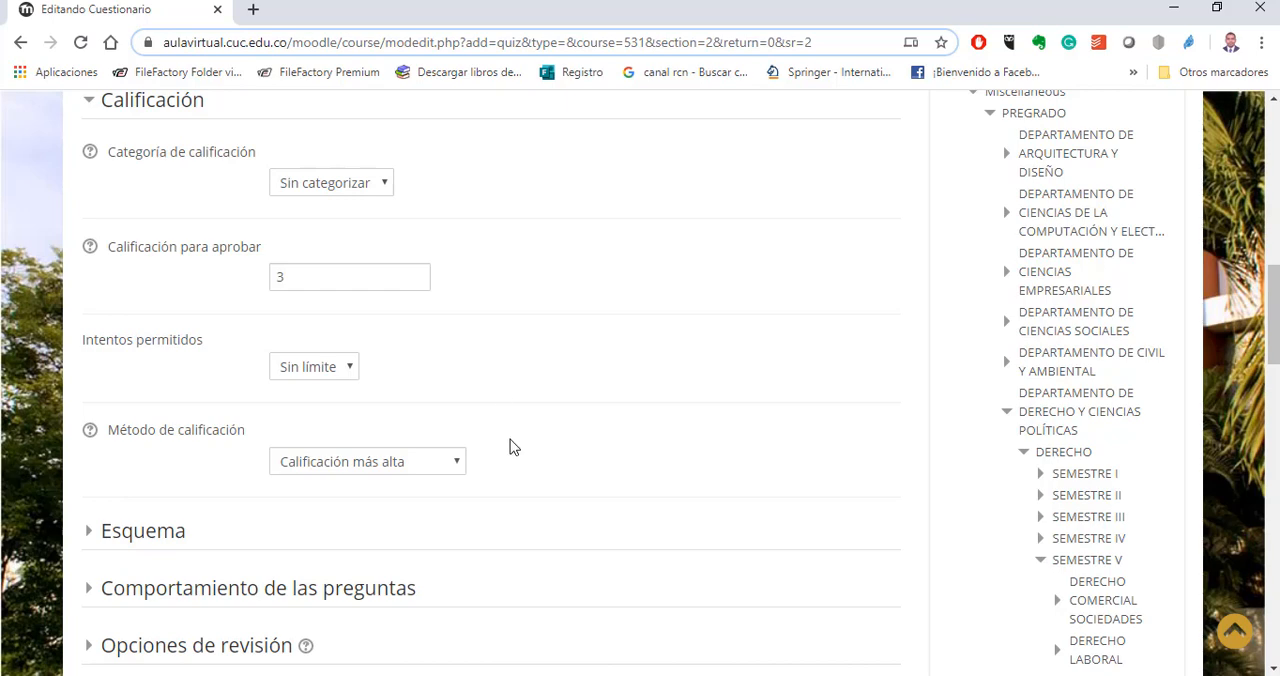
Set Intentos permitidos to 1 in the Calificación settings.
scroll(490, 440, down, 1)
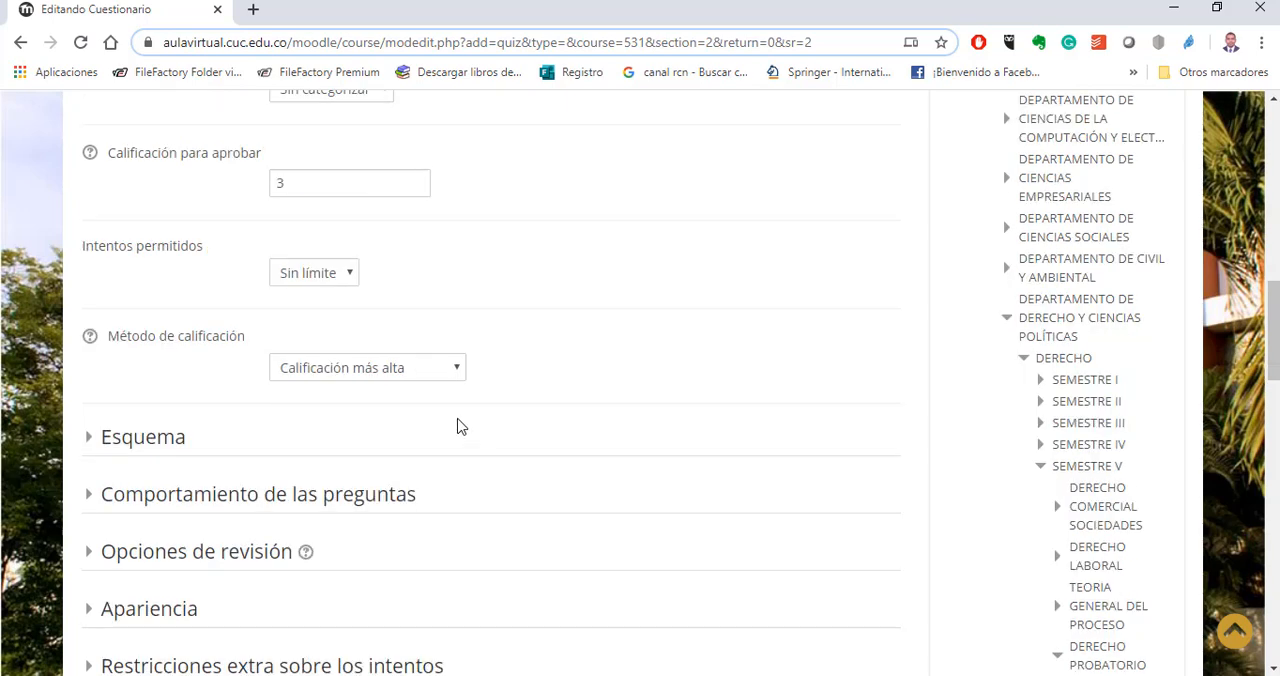
click(344, 274)
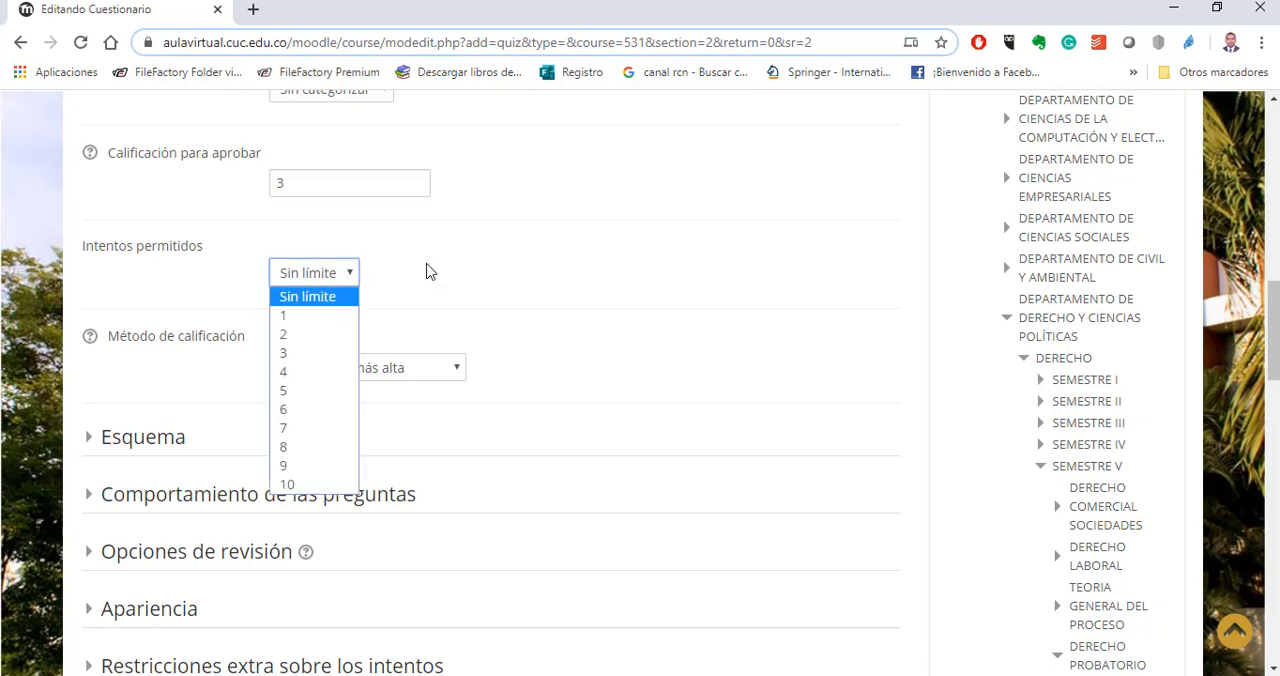
click(312, 318)
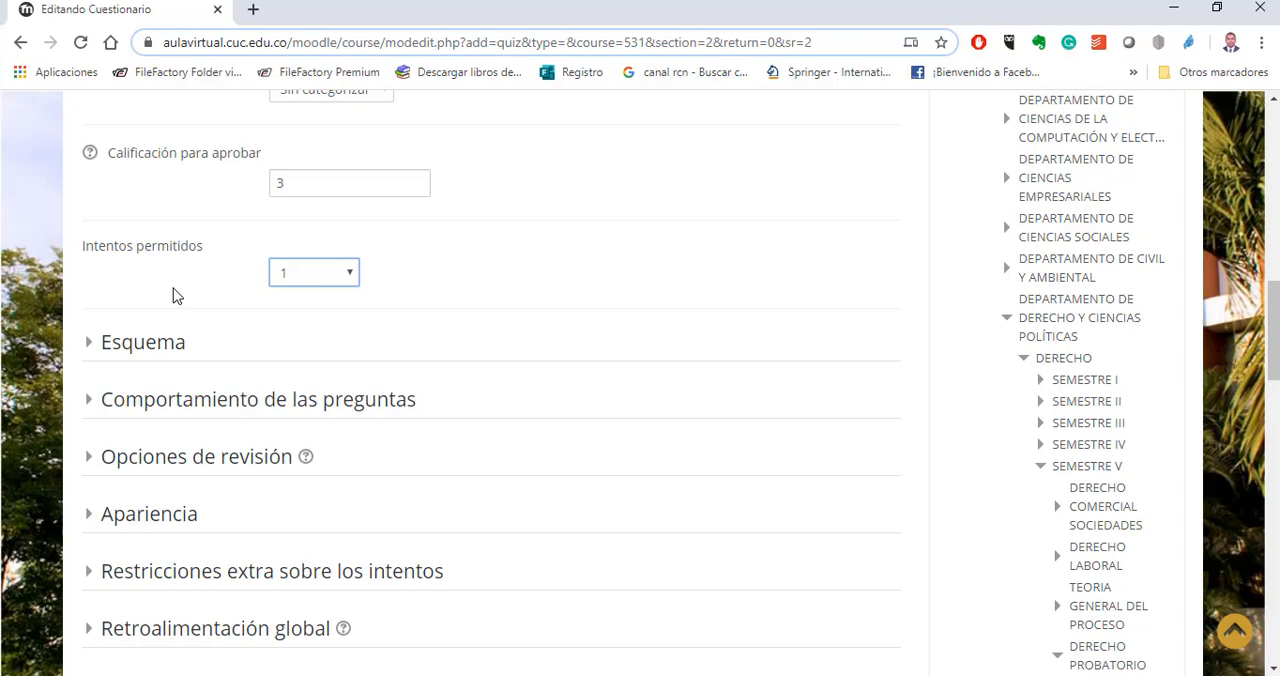
Try 2 allowed attempts to examine the Método de calificación options, and return Intentos permitidos to 1.
click(318, 280)
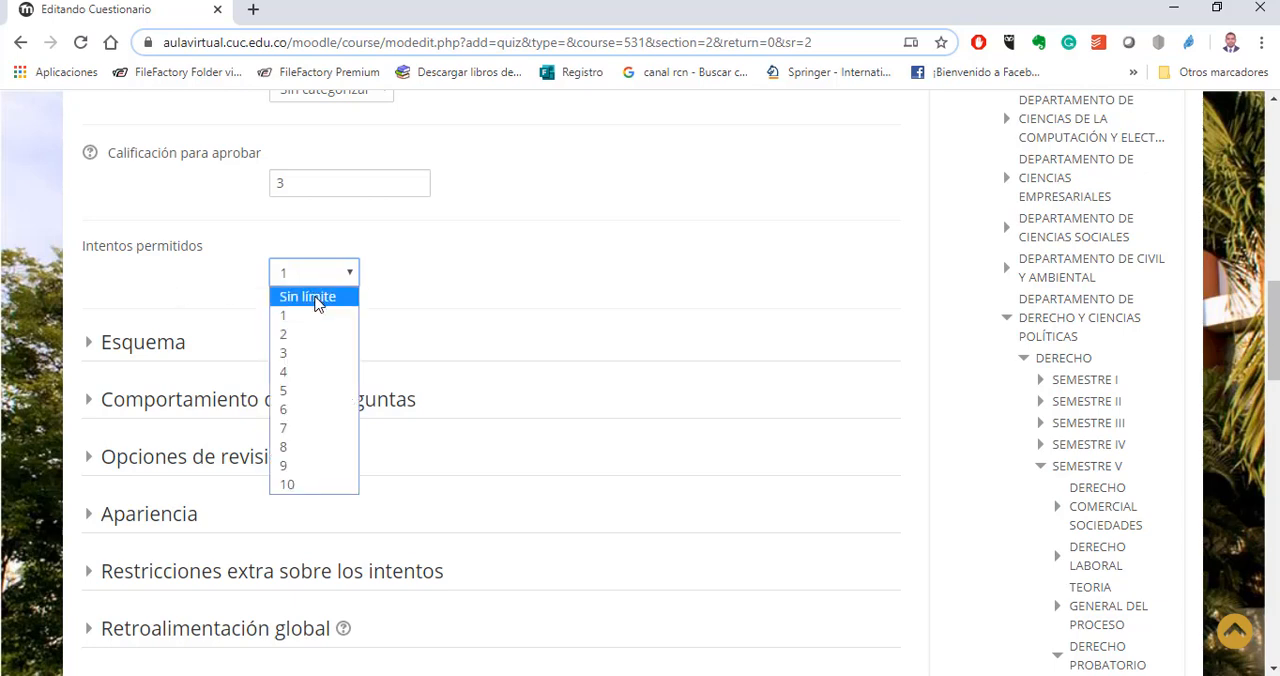
click(314, 334)
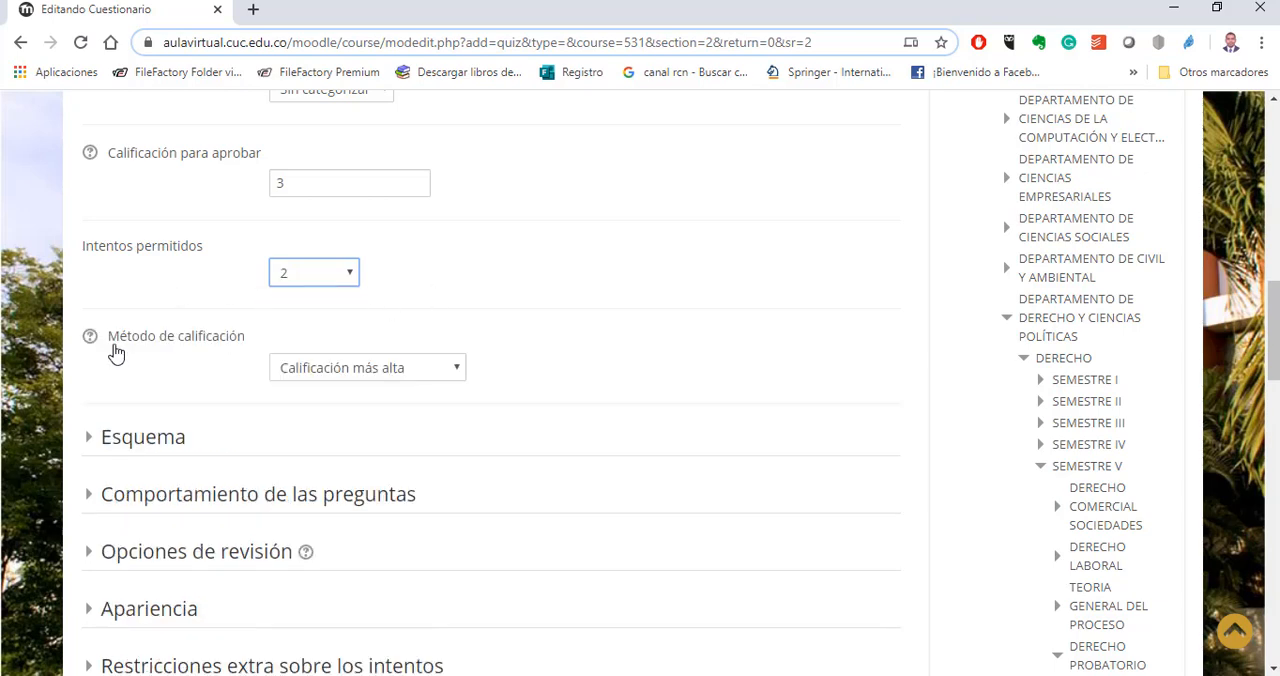
click(432, 372)
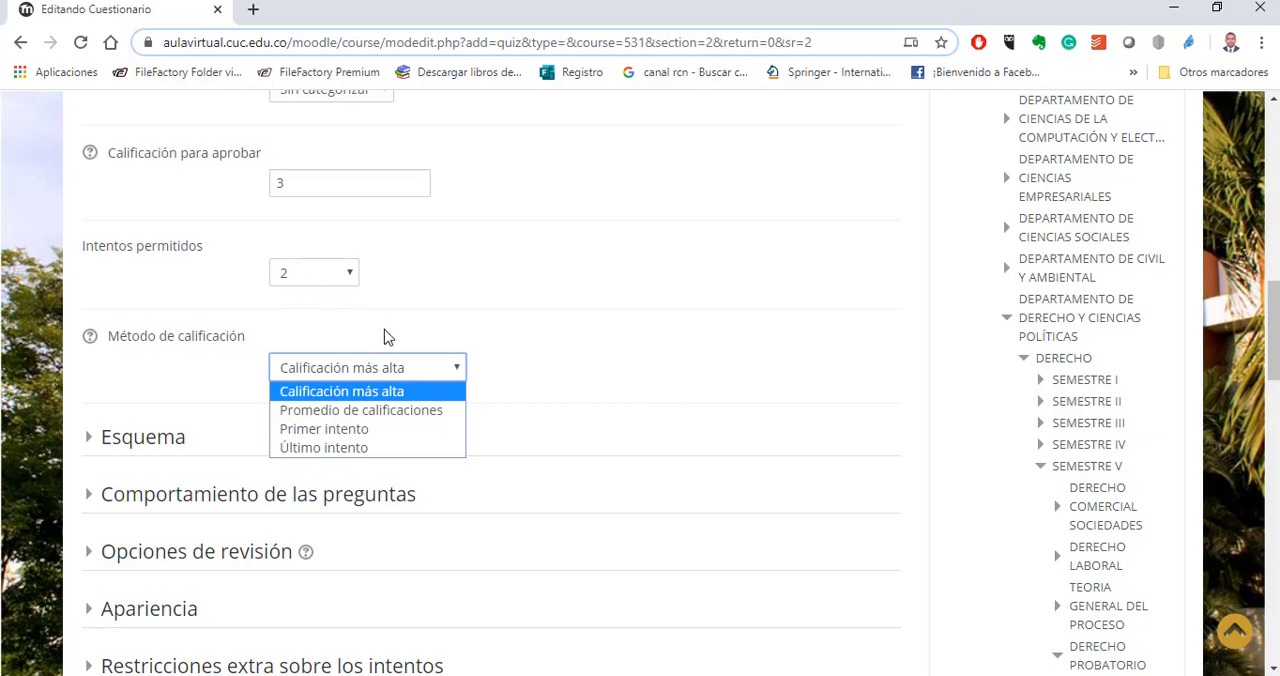
click(336, 284)
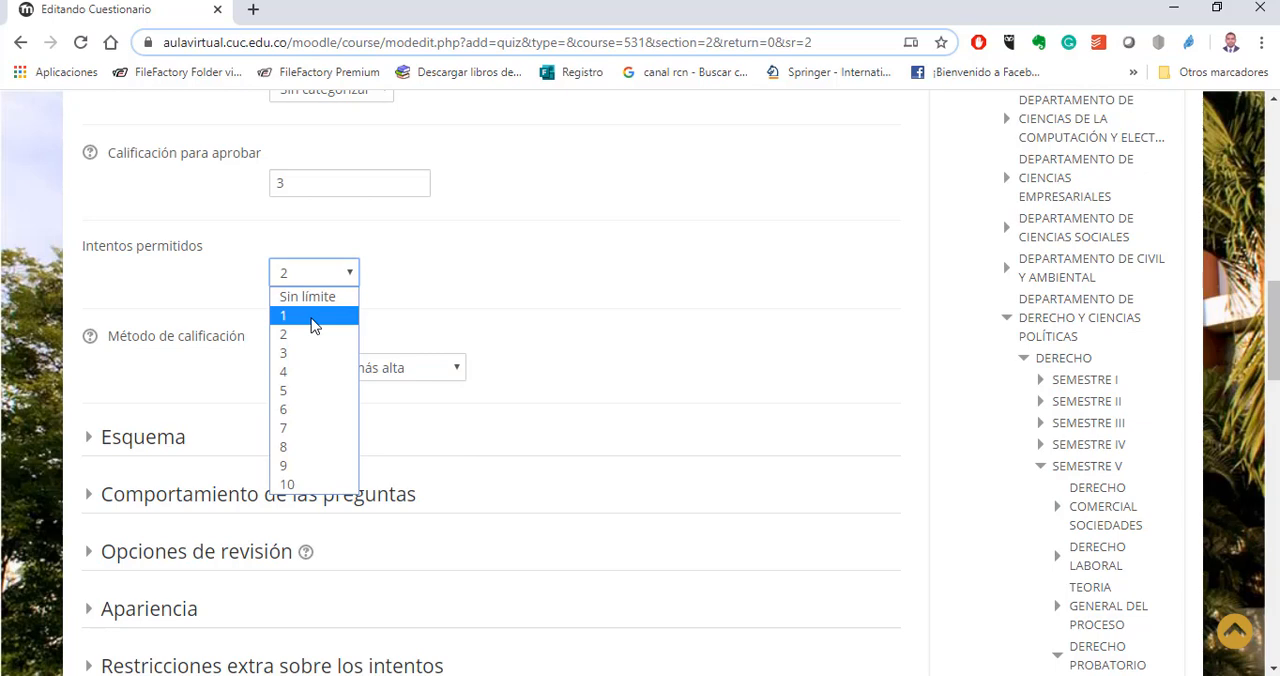
click(313, 320)
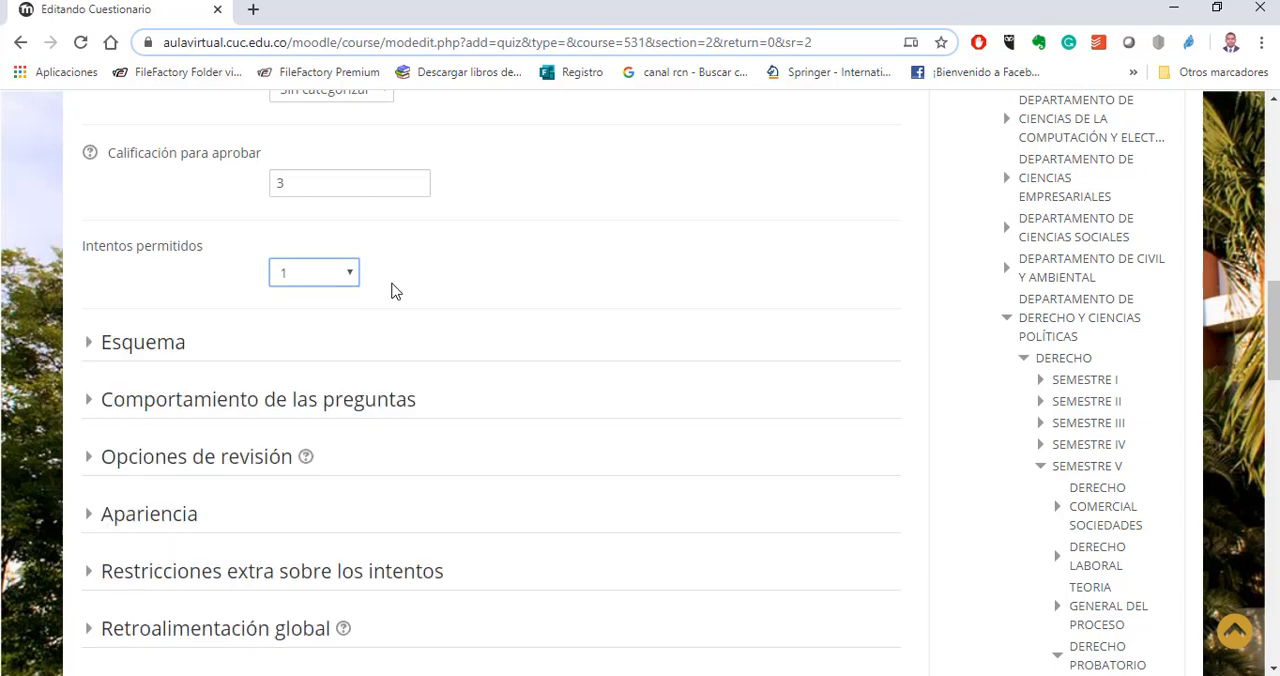
Close the Calificación section, review the Página nueva choices under Esquema, and select Cada pregunta.
scroll(394, 290, up, 2)
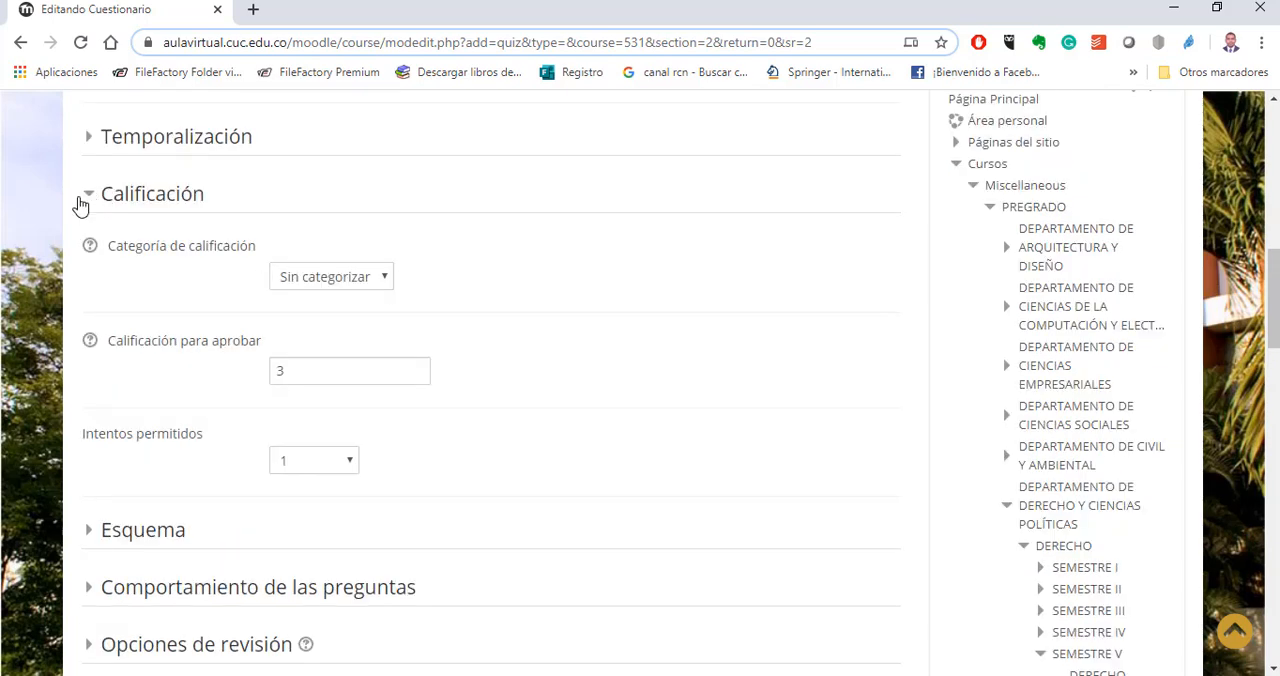
click(92, 200)
scroll(92, 200, down, 1)
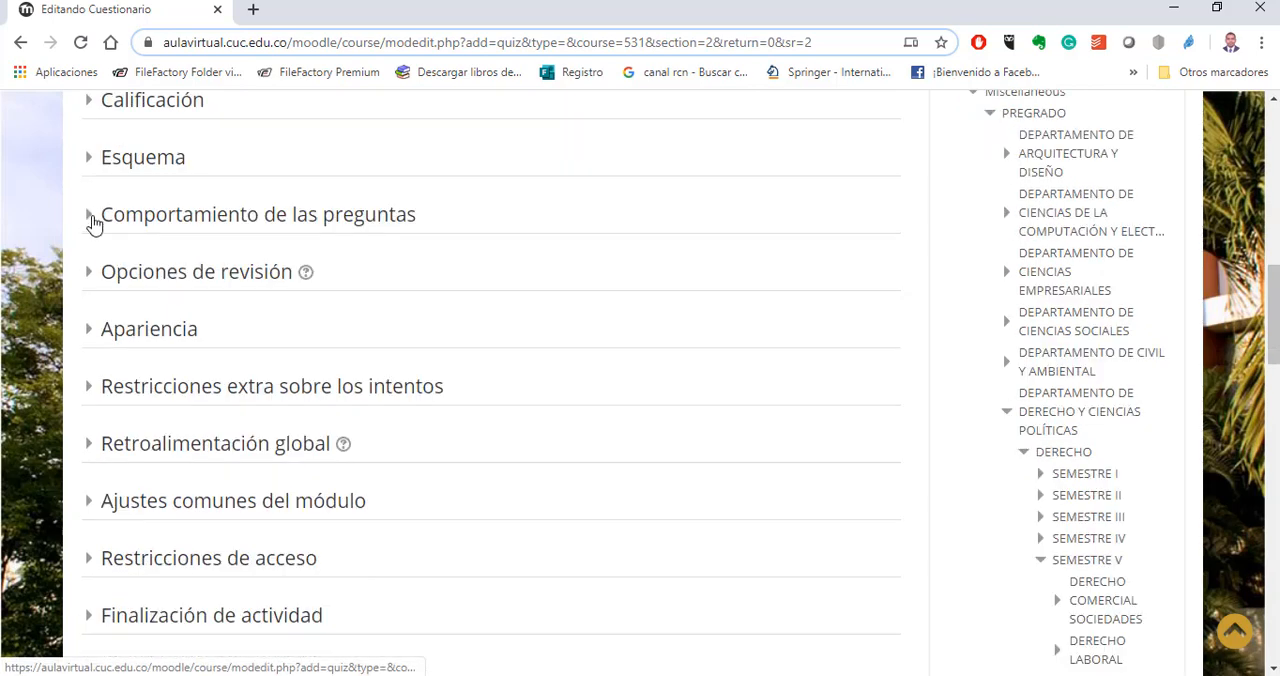
click(88, 160)
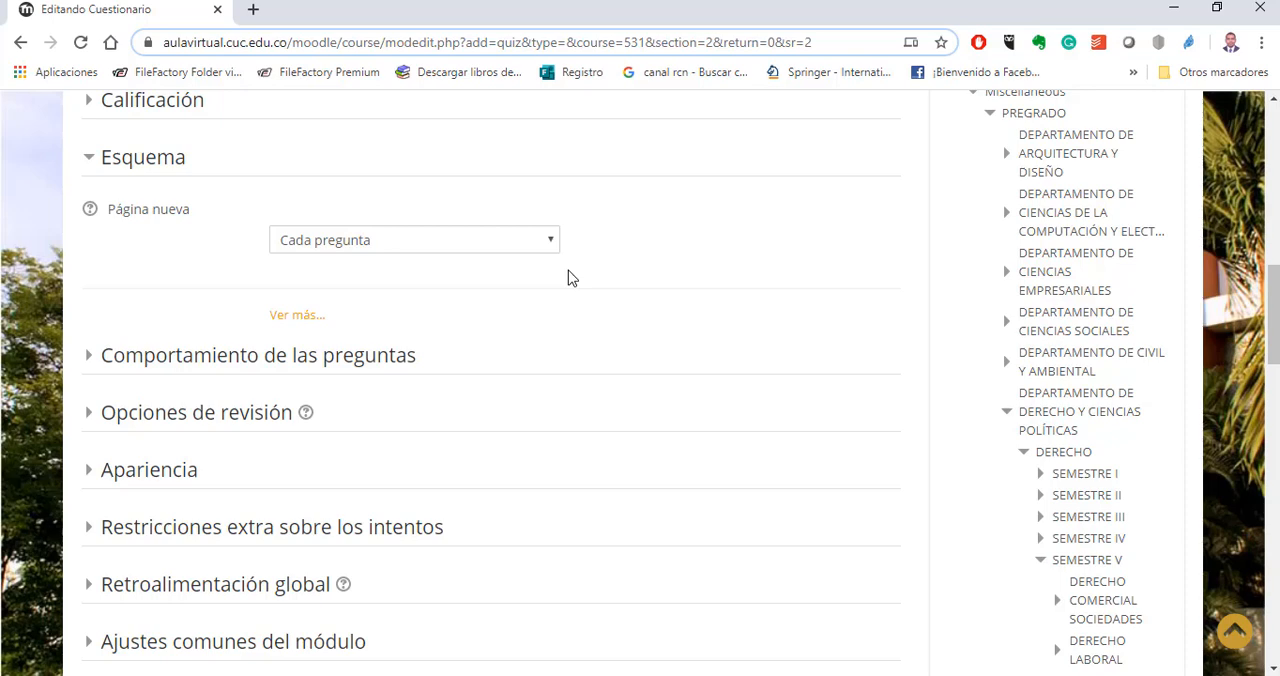
click(492, 243)
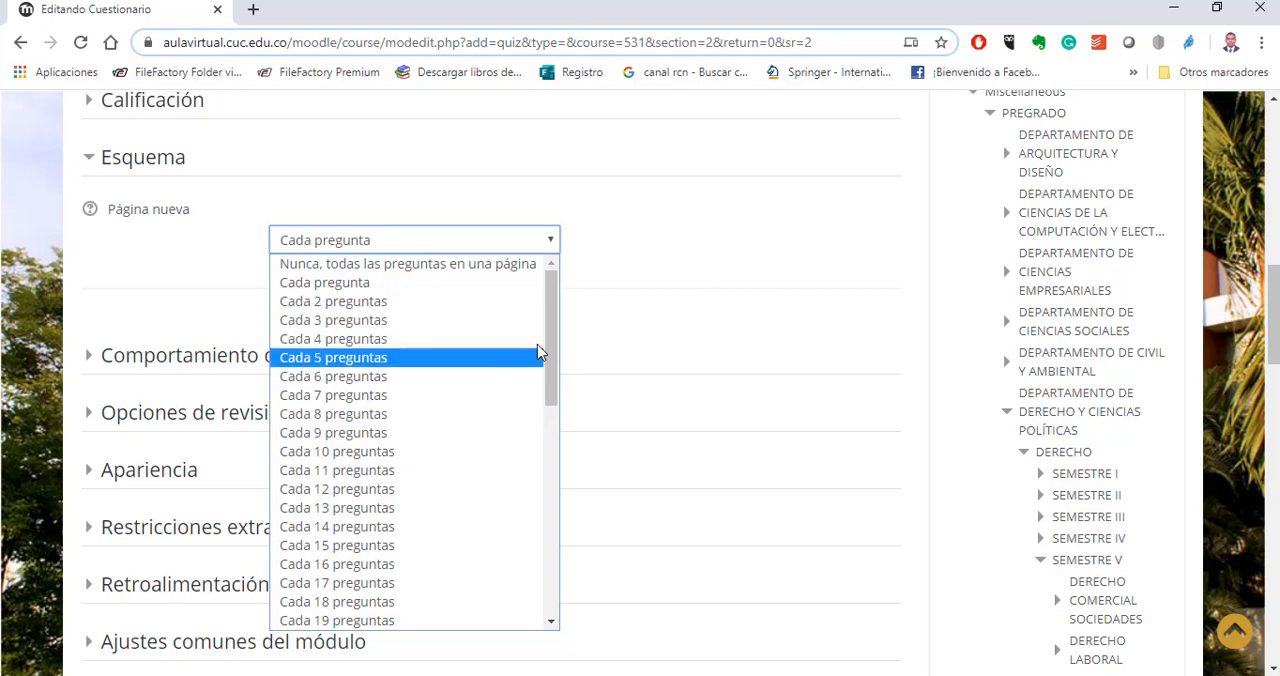
click(407, 289)
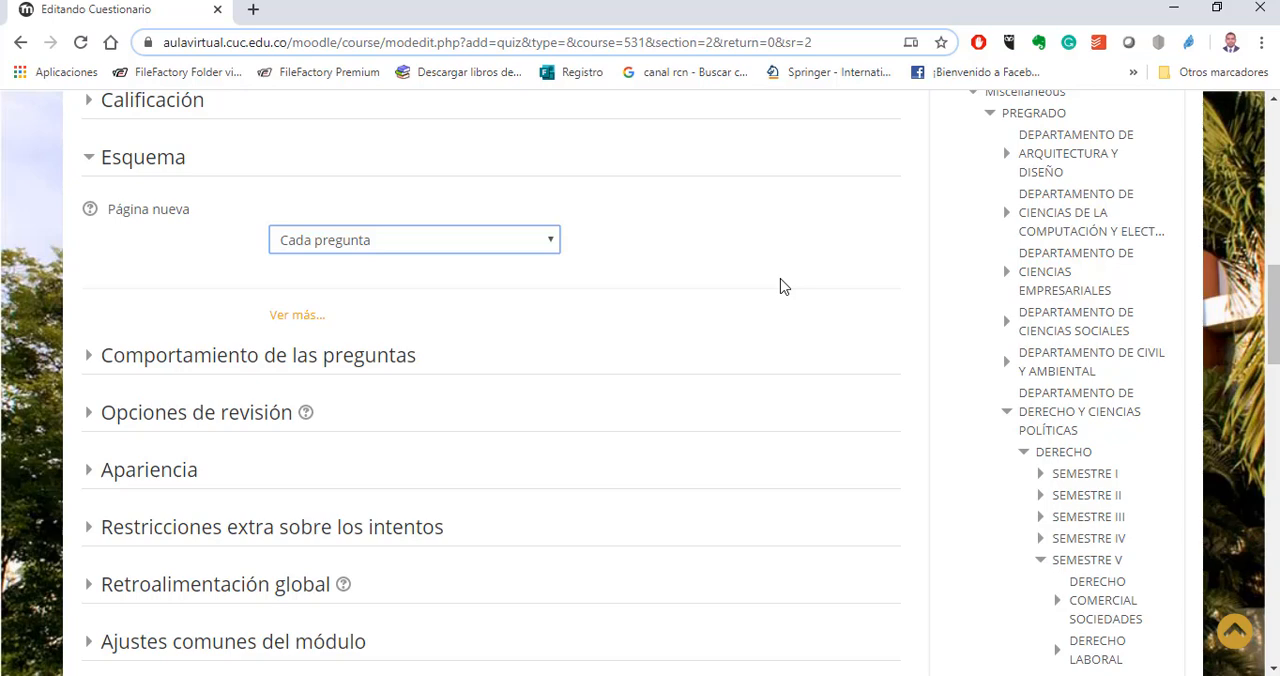
click(436, 247)
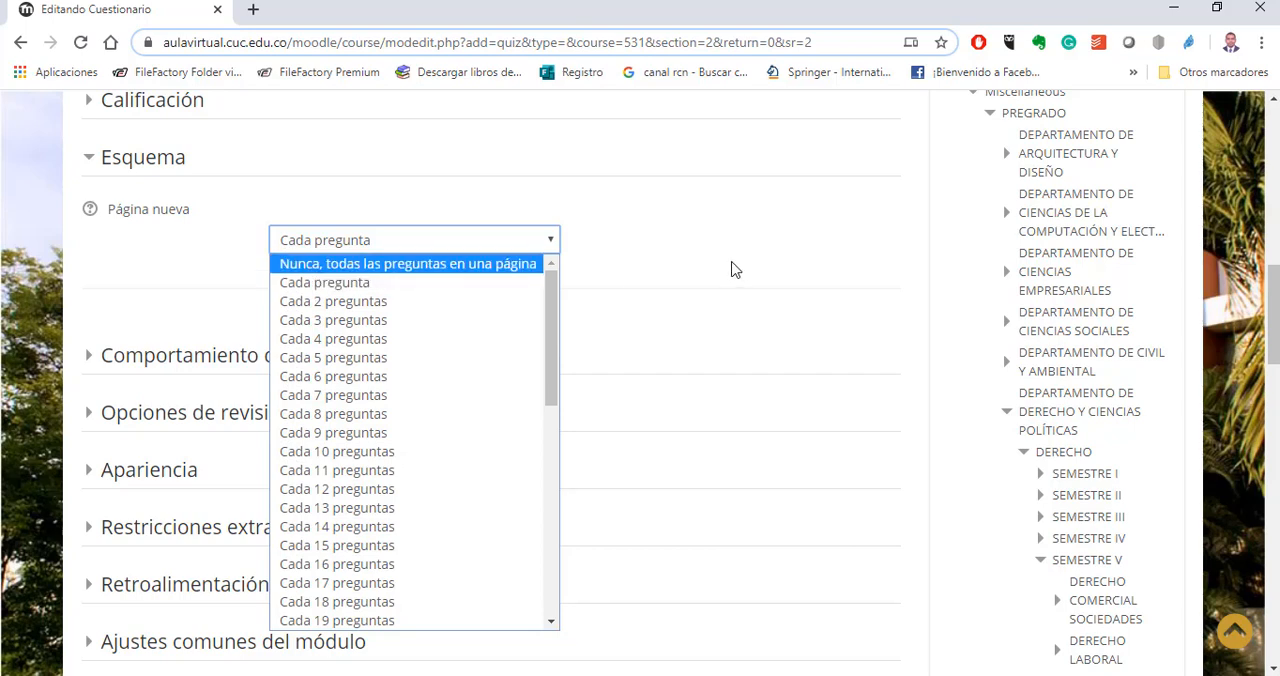
click(336, 287)
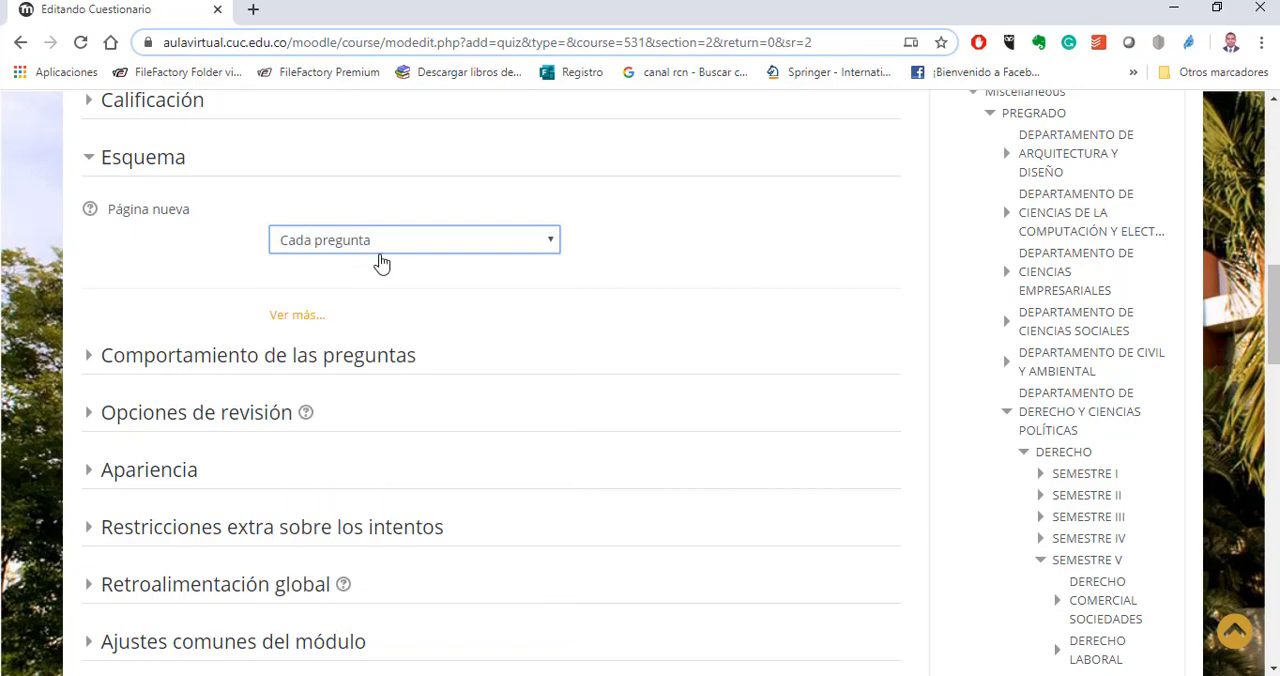
Reveal the additional Esquema settings, try Secuencial as Método de navegación, return it to Libre, and collapse the section.
click(281, 320)
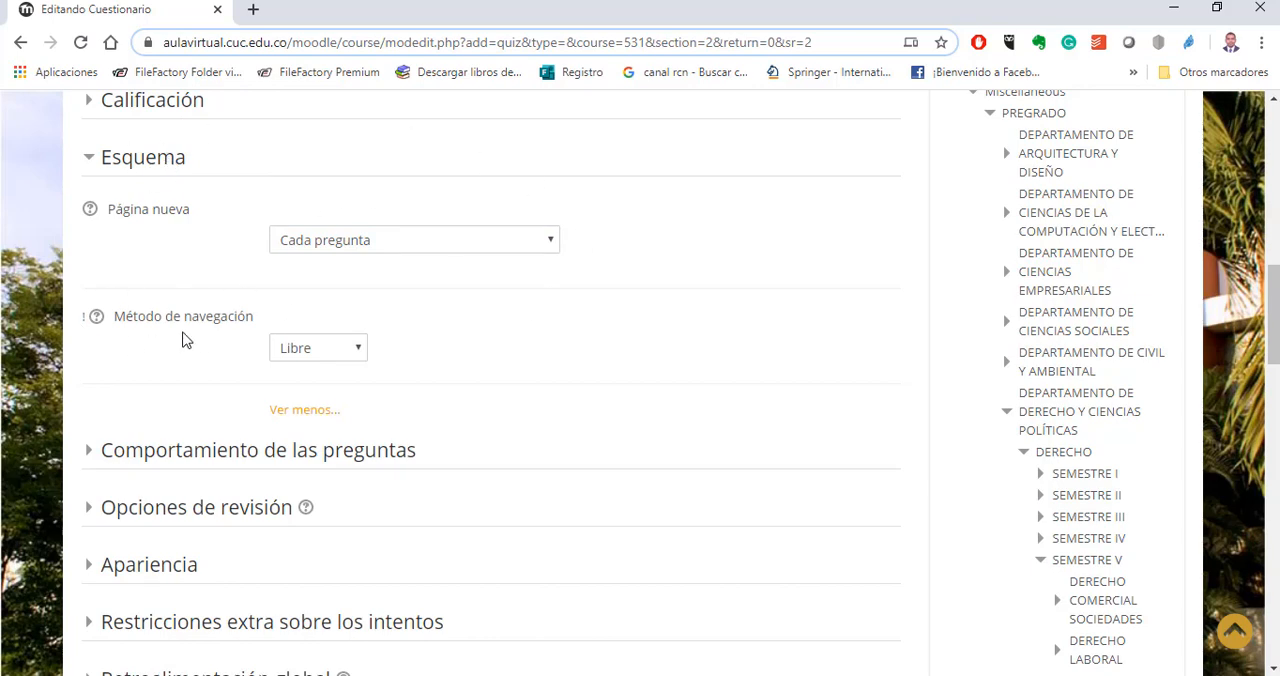
click(358, 356)
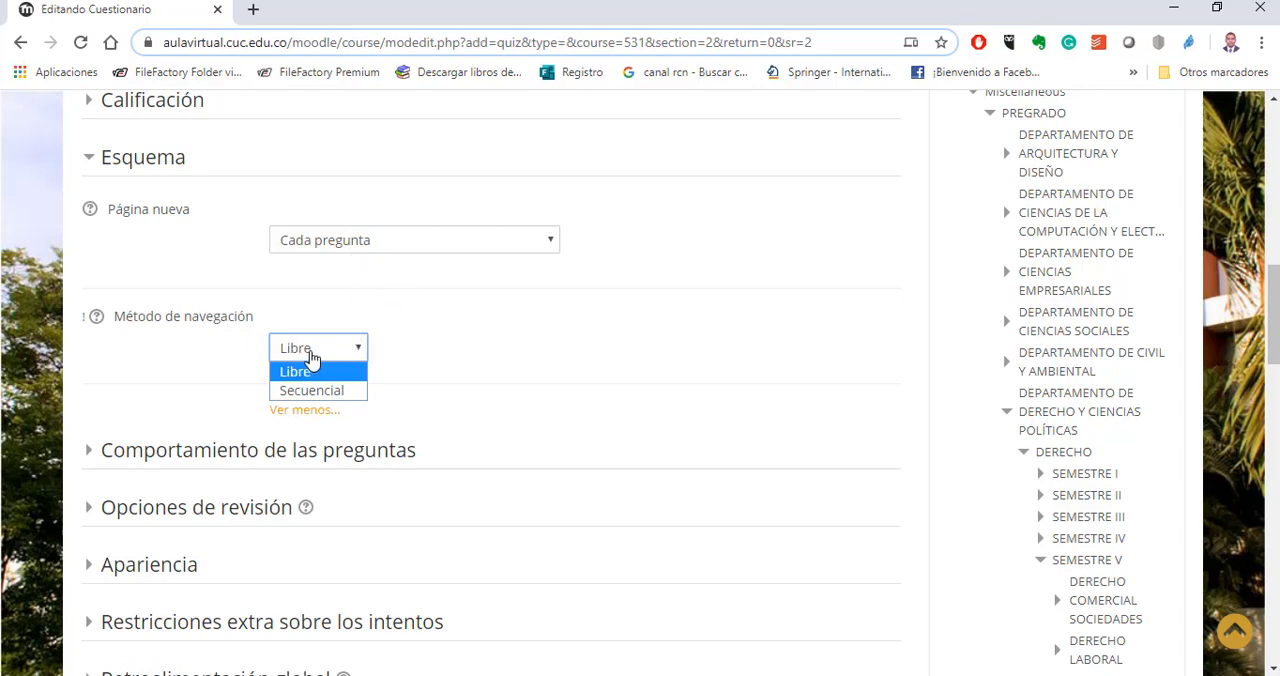
click(355, 350)
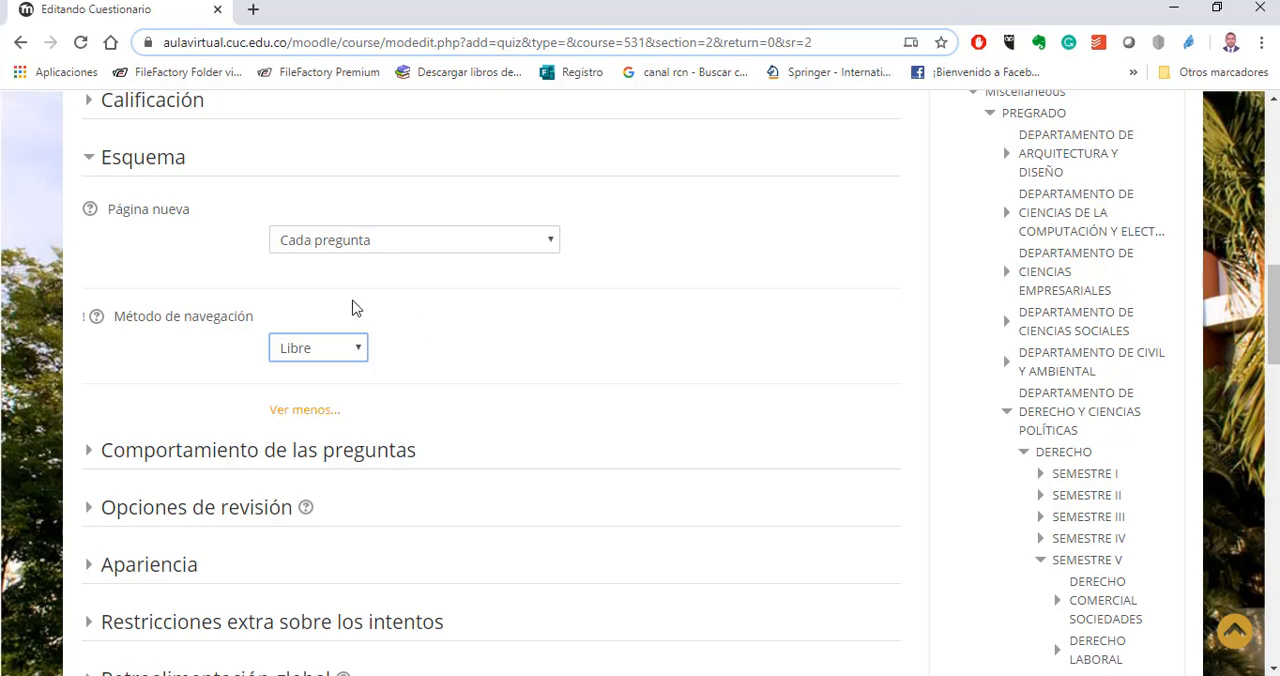
click(337, 347)
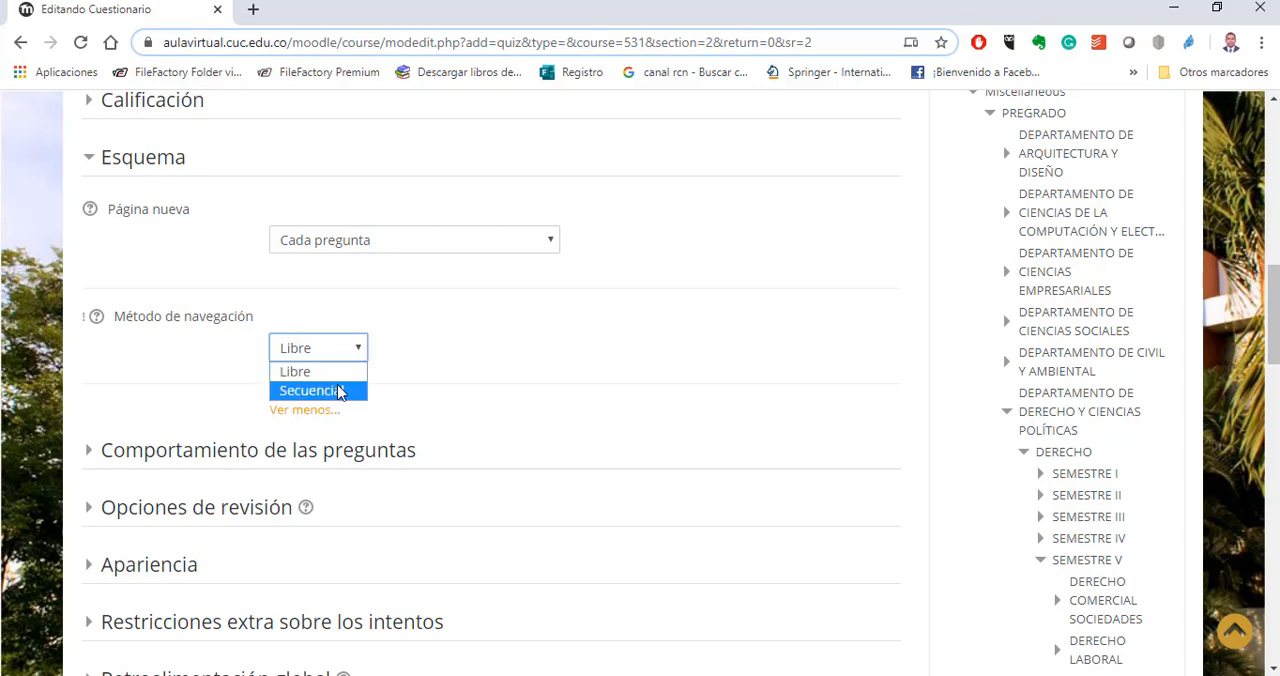
click(339, 390)
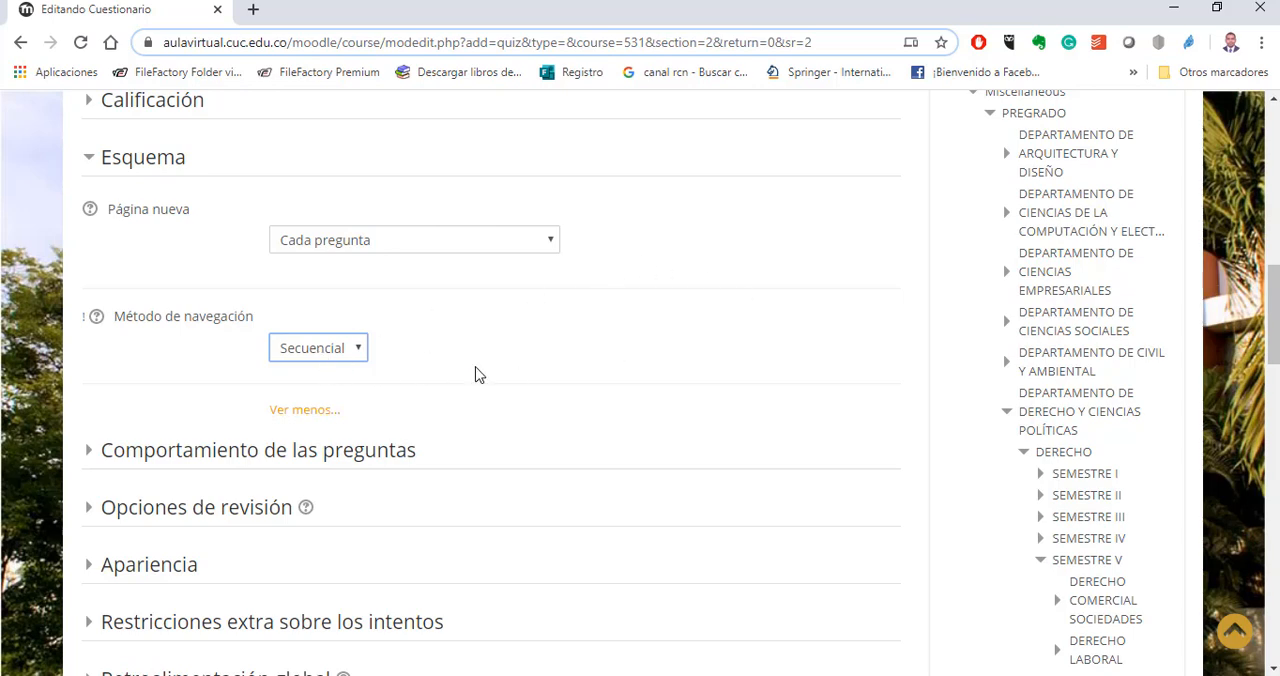
click(345, 362)
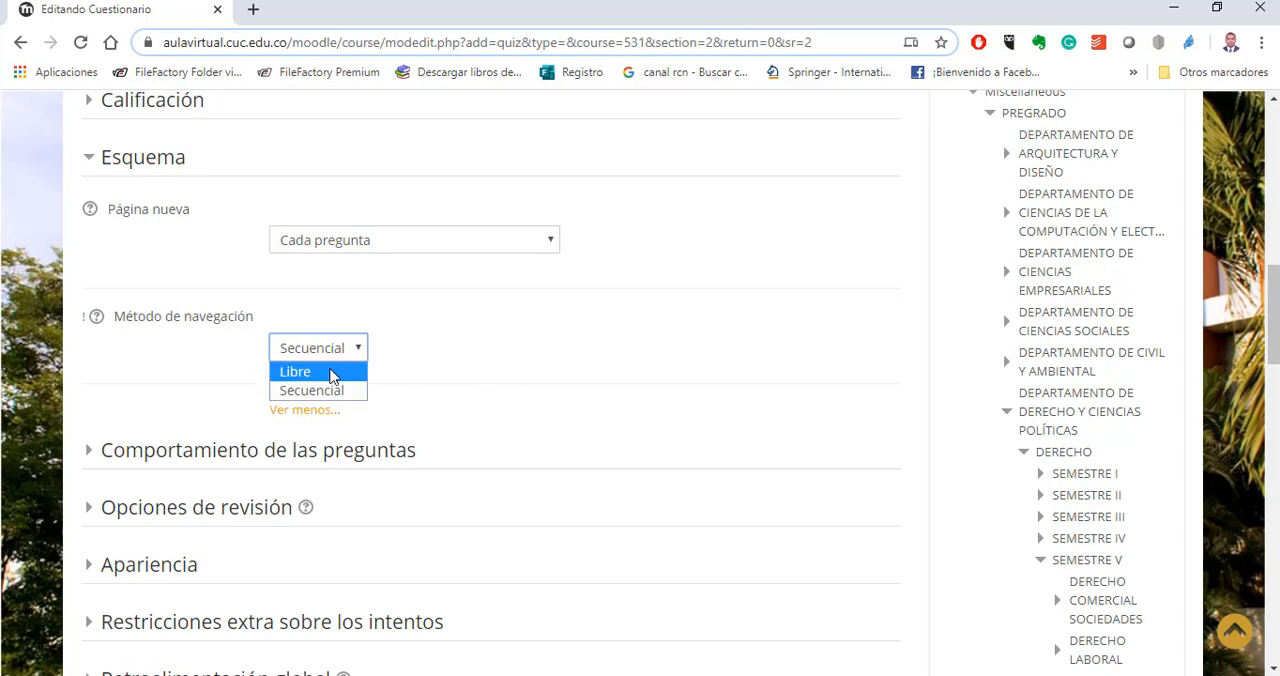
click(333, 375)
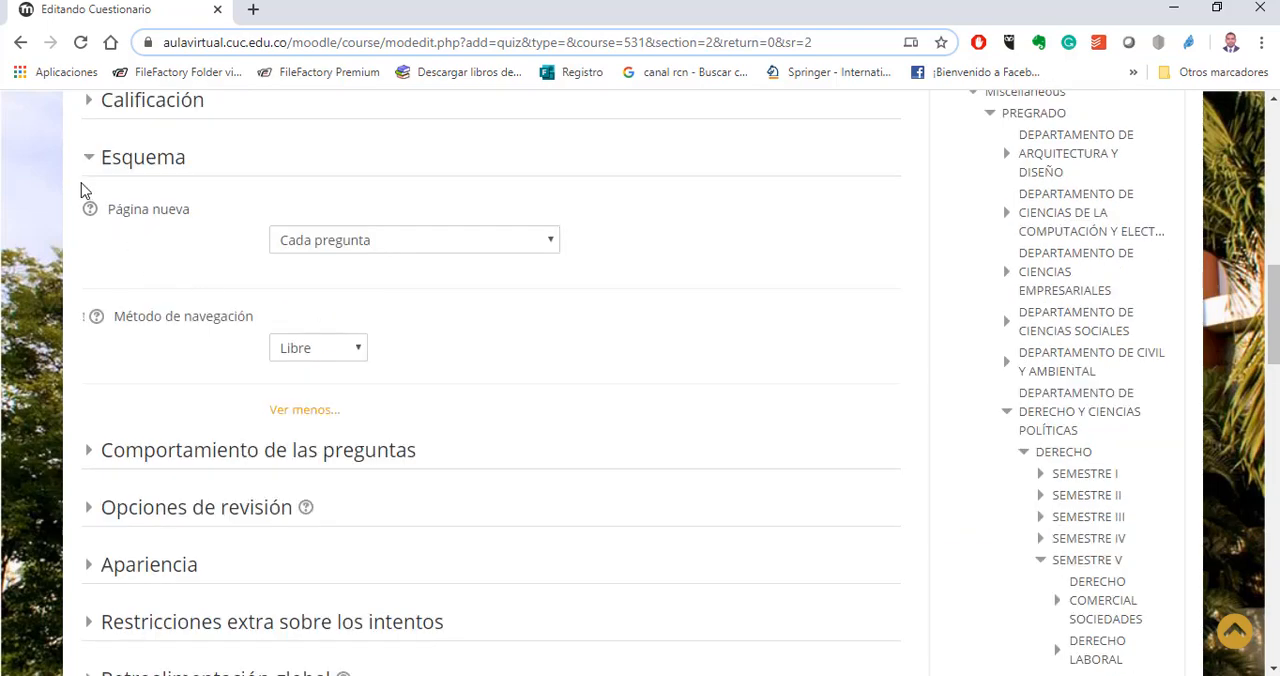
click(91, 160)
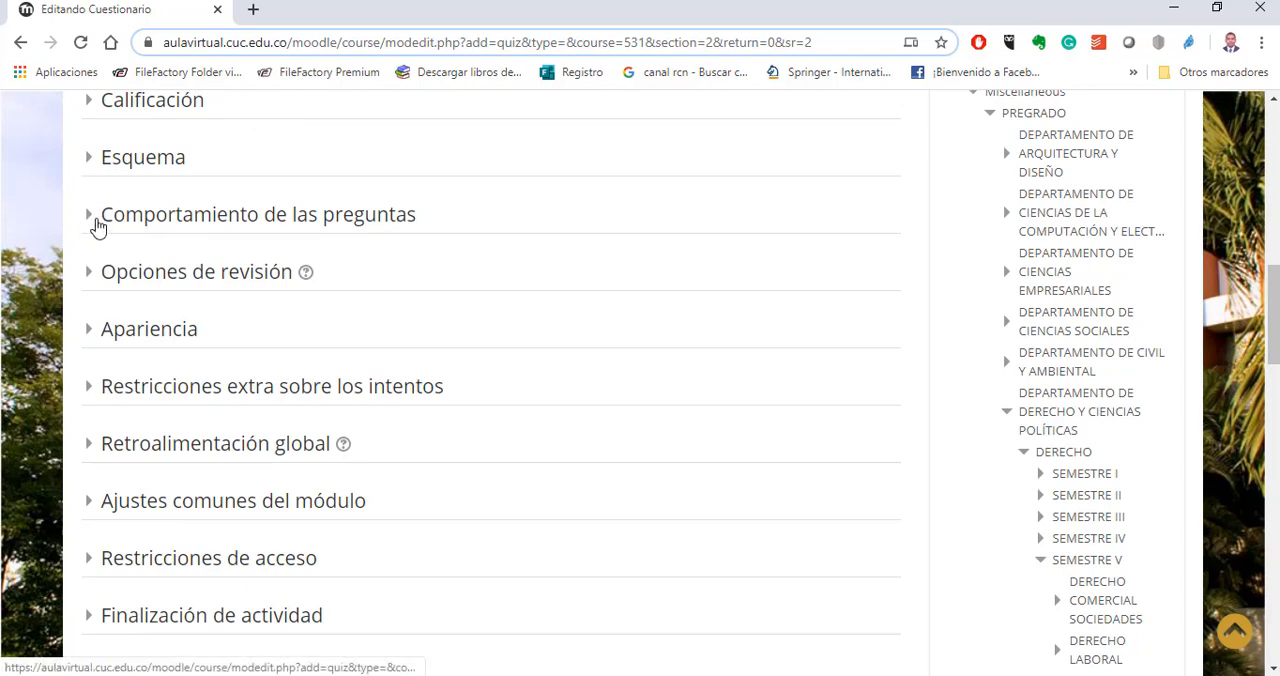
Expand Comportamiento de las preguntas and review the Ordenar al azar las respuestas choices, leaving Sí selected.
scroll(100, 206, up, 1)
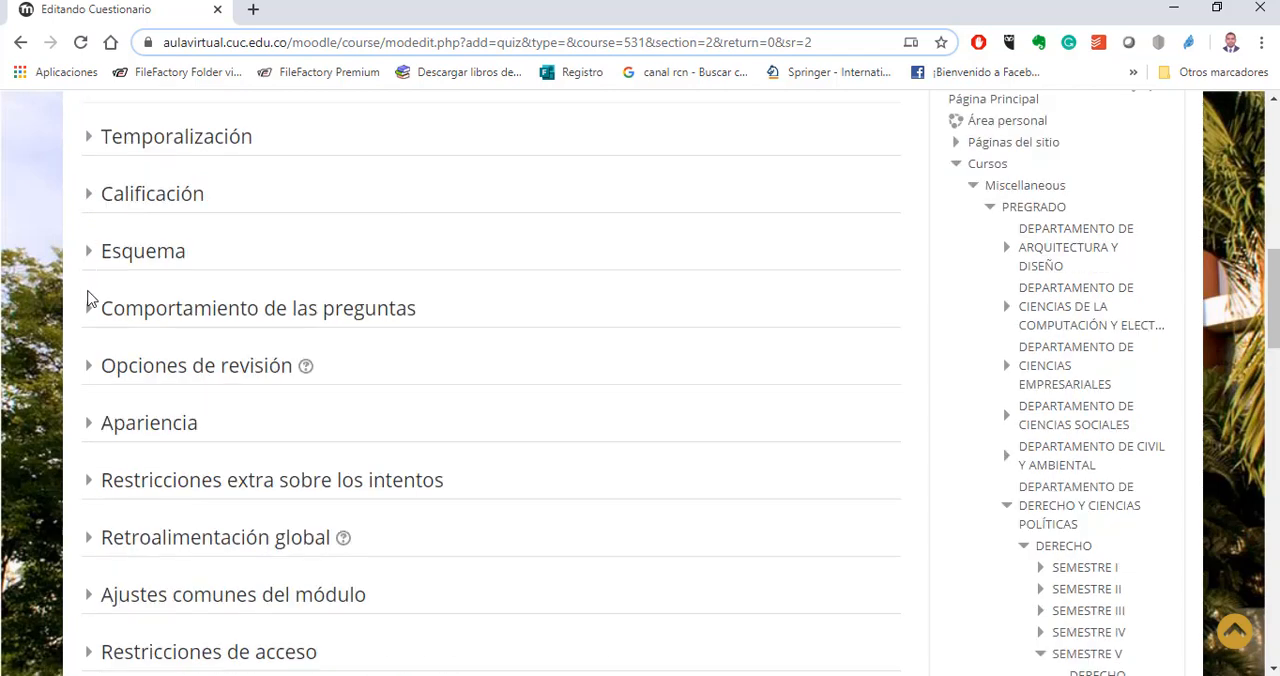
click(88, 306)
scroll(630, 440, down, 1)
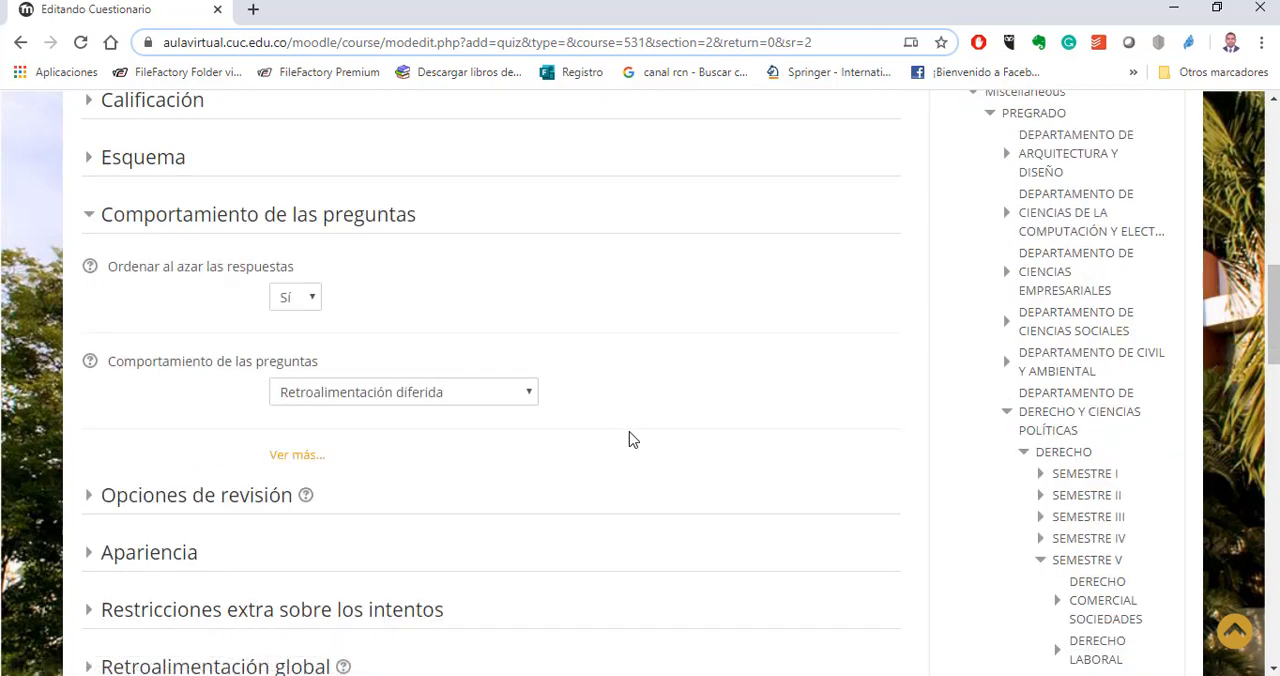
click(313, 307)
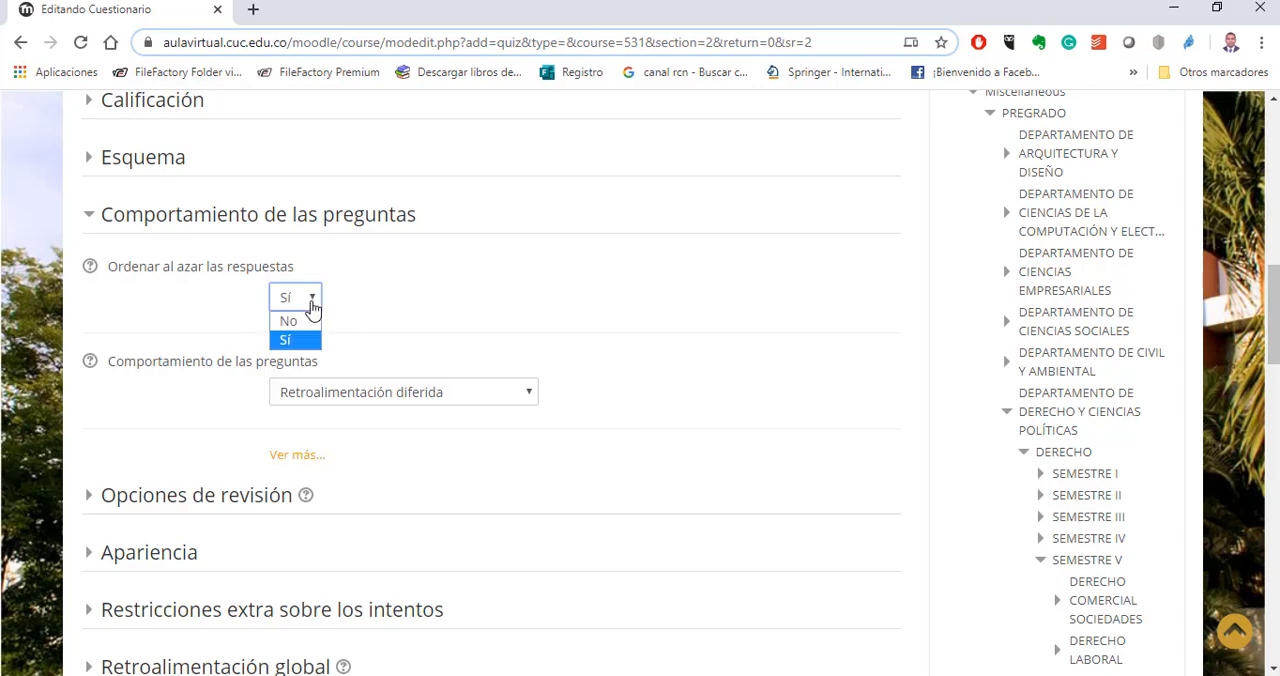
click(313, 307)
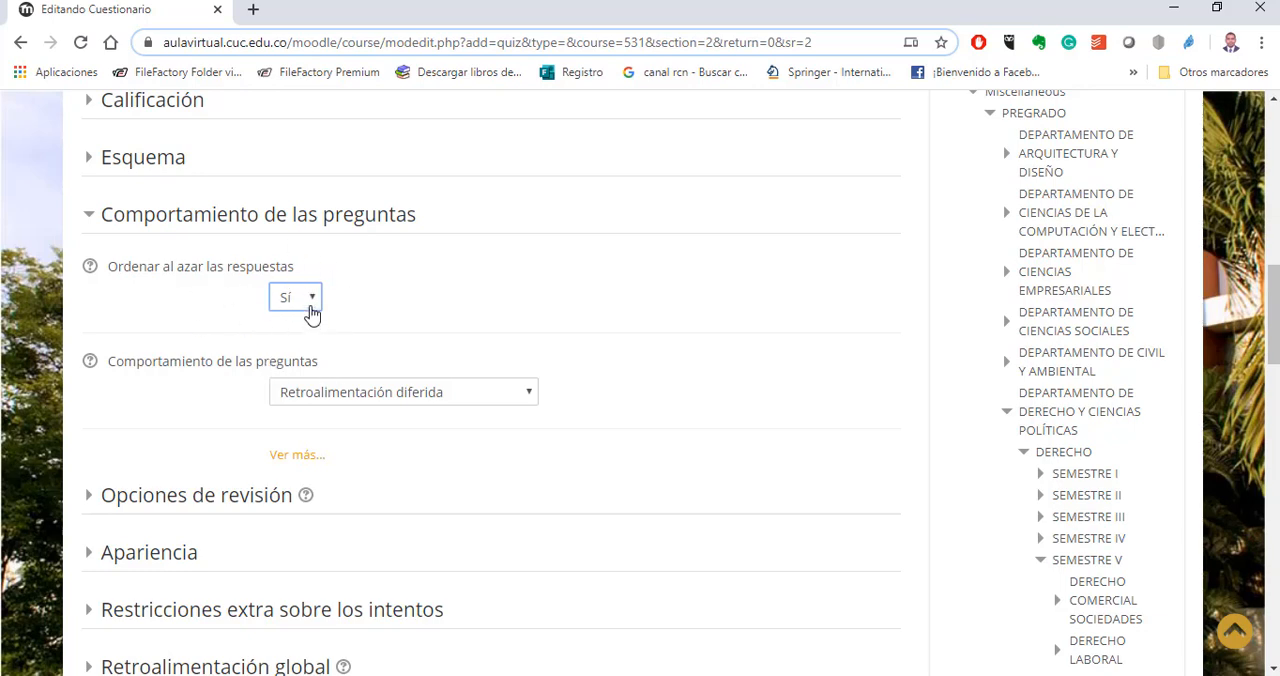
Review the question behaviour modes and their help text, keep Retroalimentación diferida, and collapse Comportamiento de las preguntas.
scroll(360, 312, down, 1)
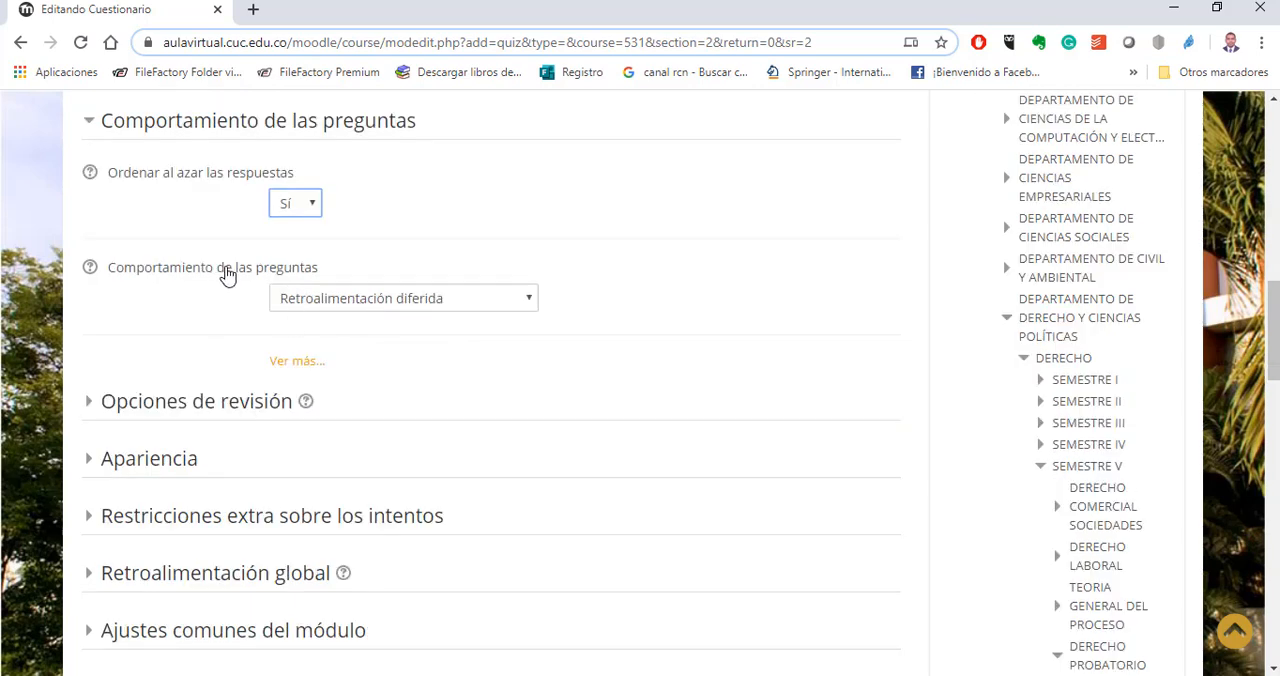
click(521, 301)
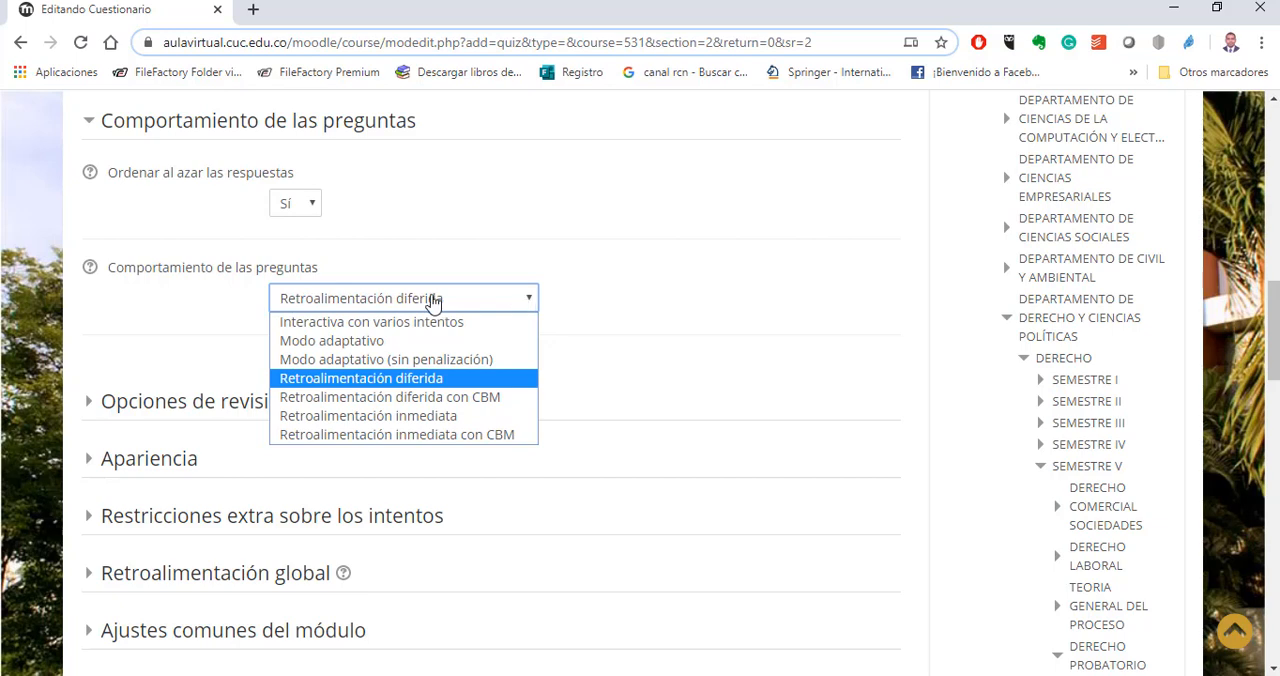
click(88, 272)
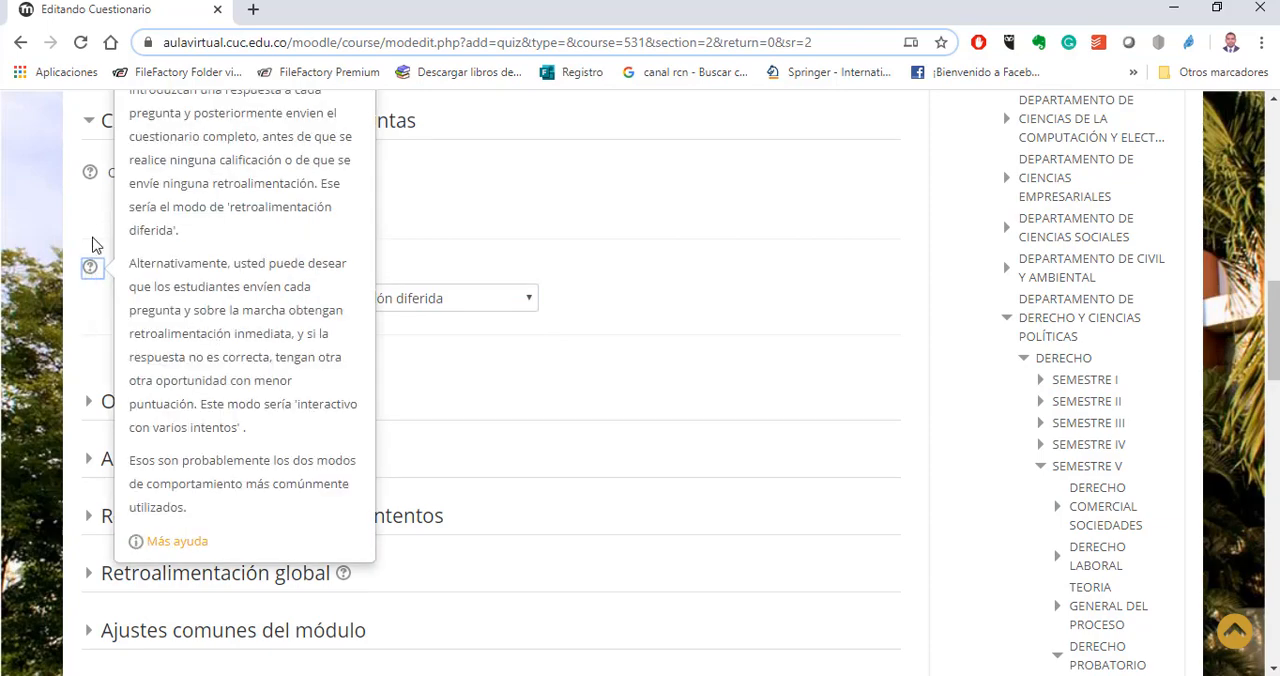
scroll(210, 262, up, 2)
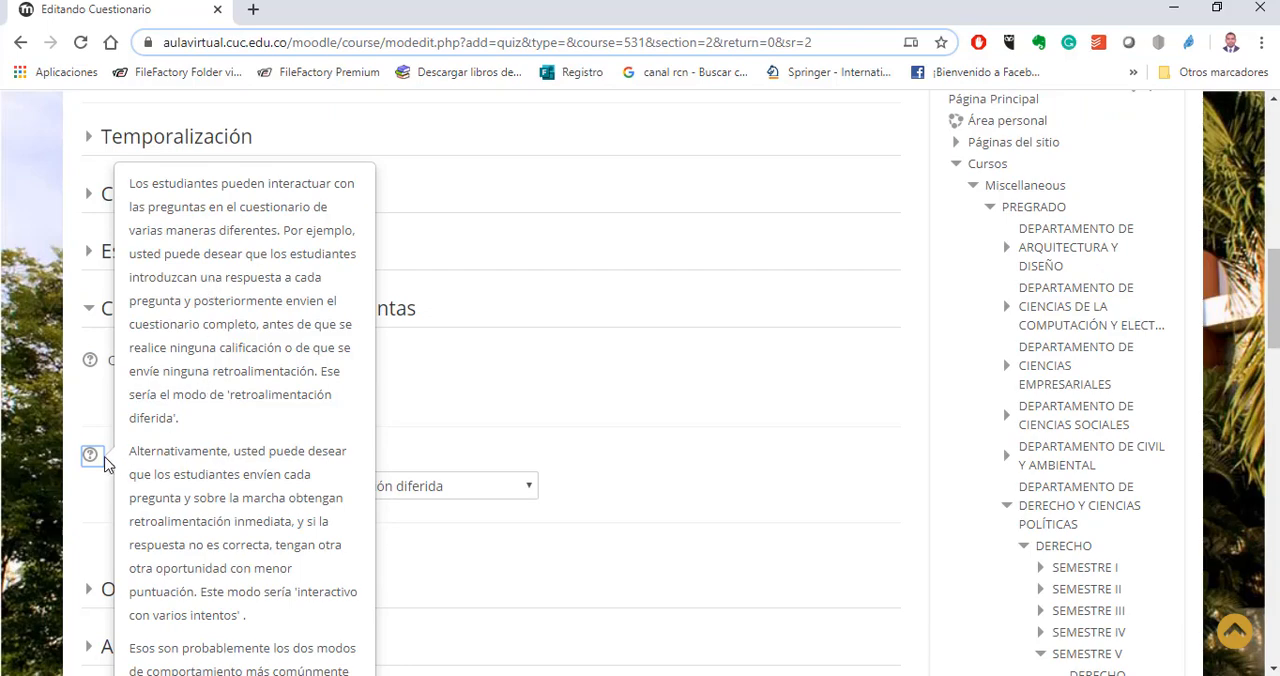
scroll(181, 340, down, 1)
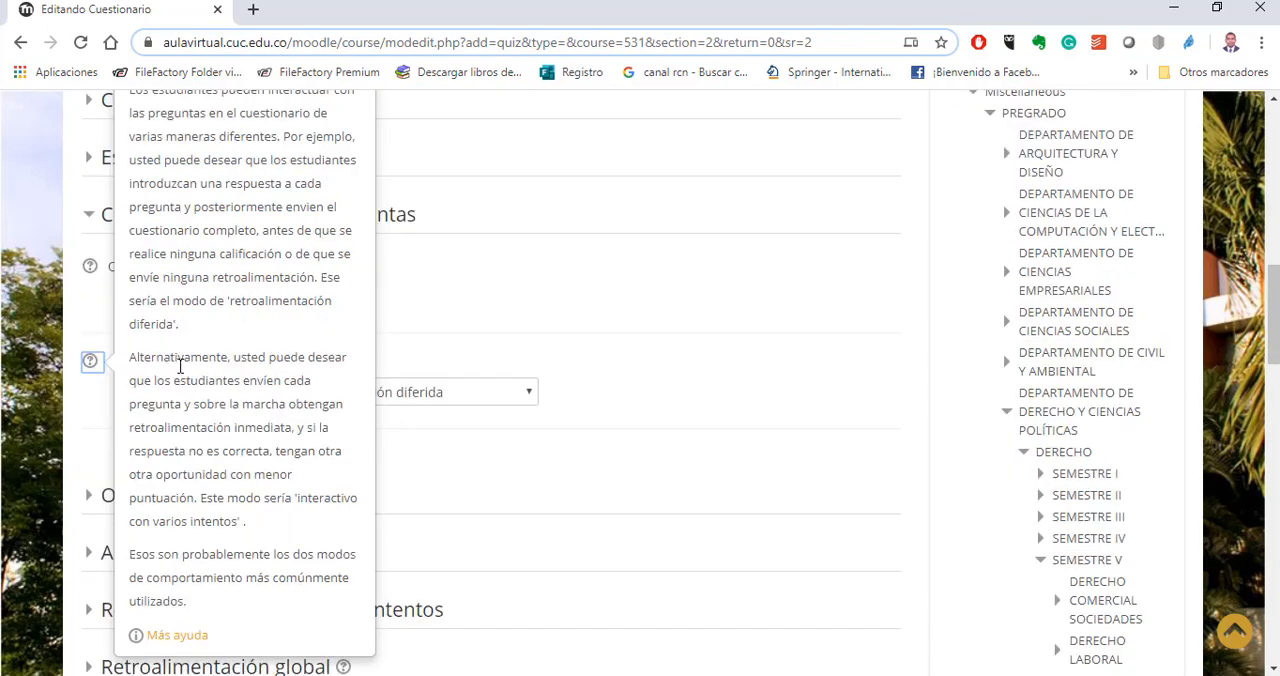
click(536, 330)
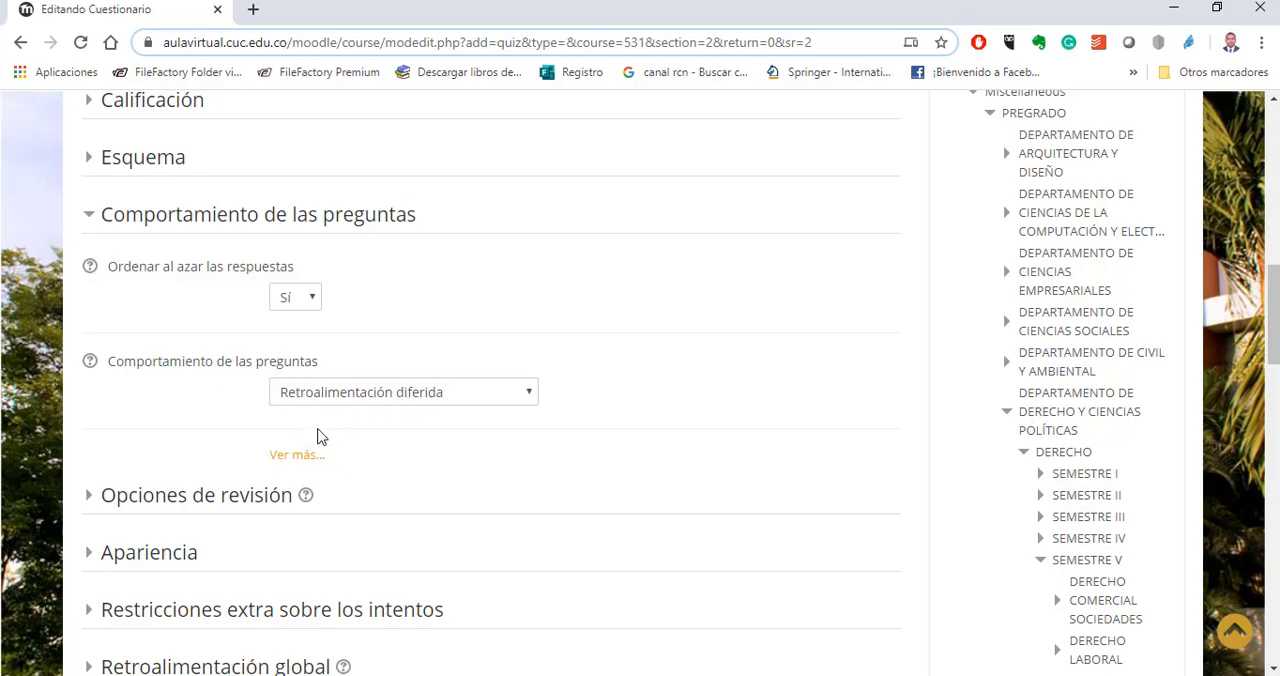
click(466, 400)
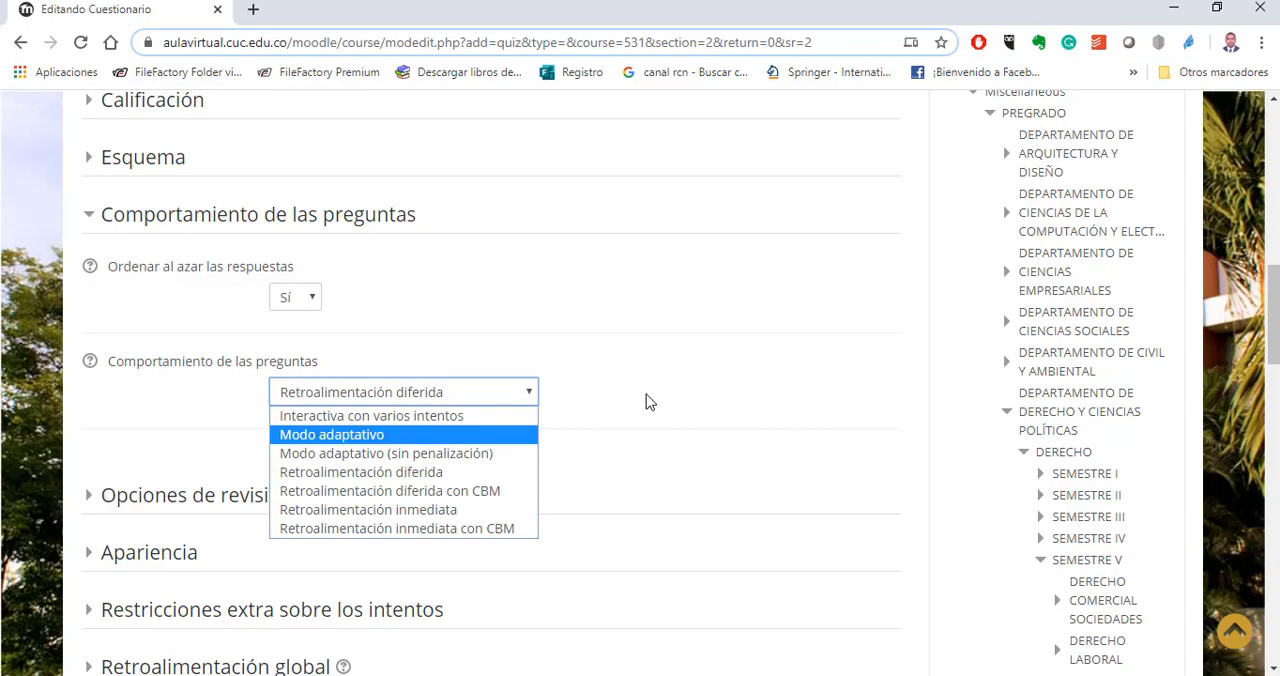
key(Up)
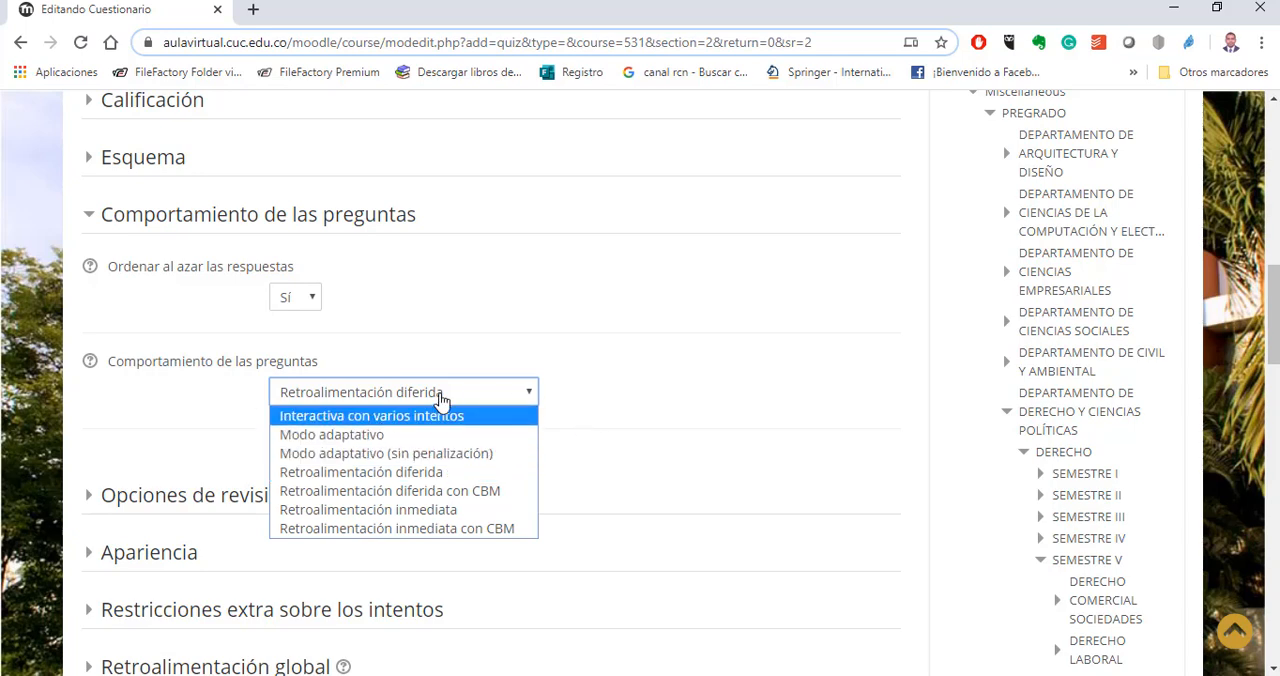
click(660, 396)
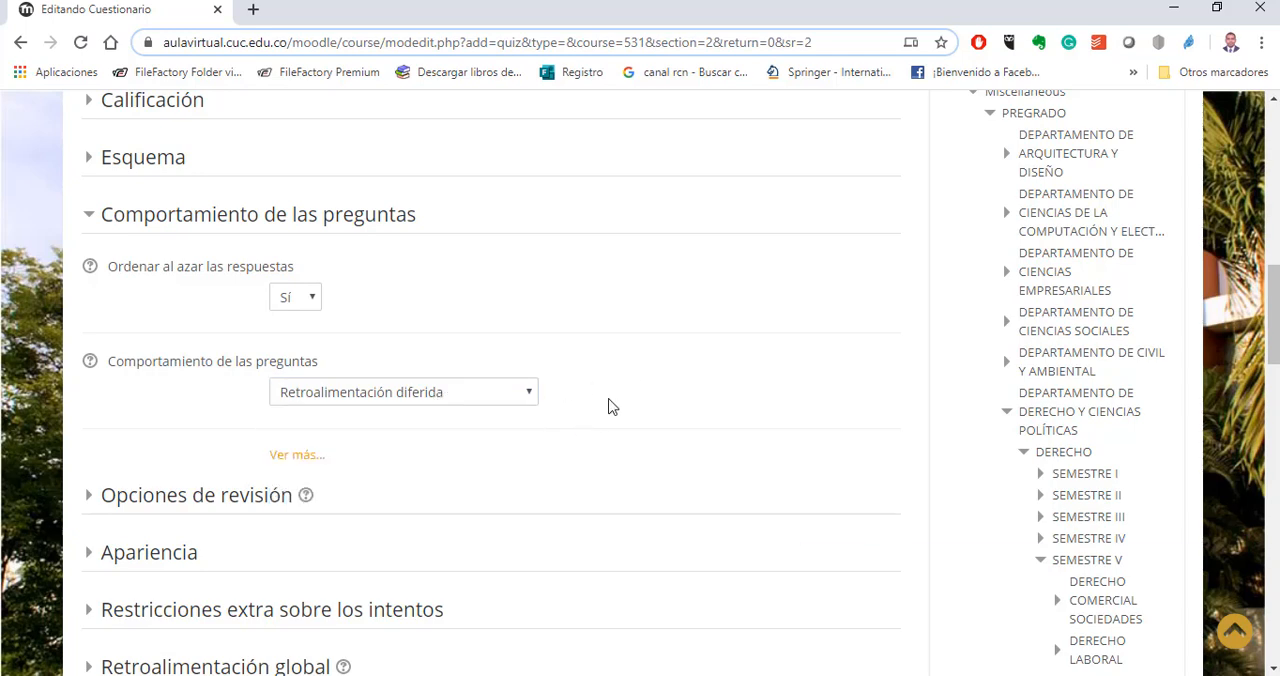
click(90, 218)
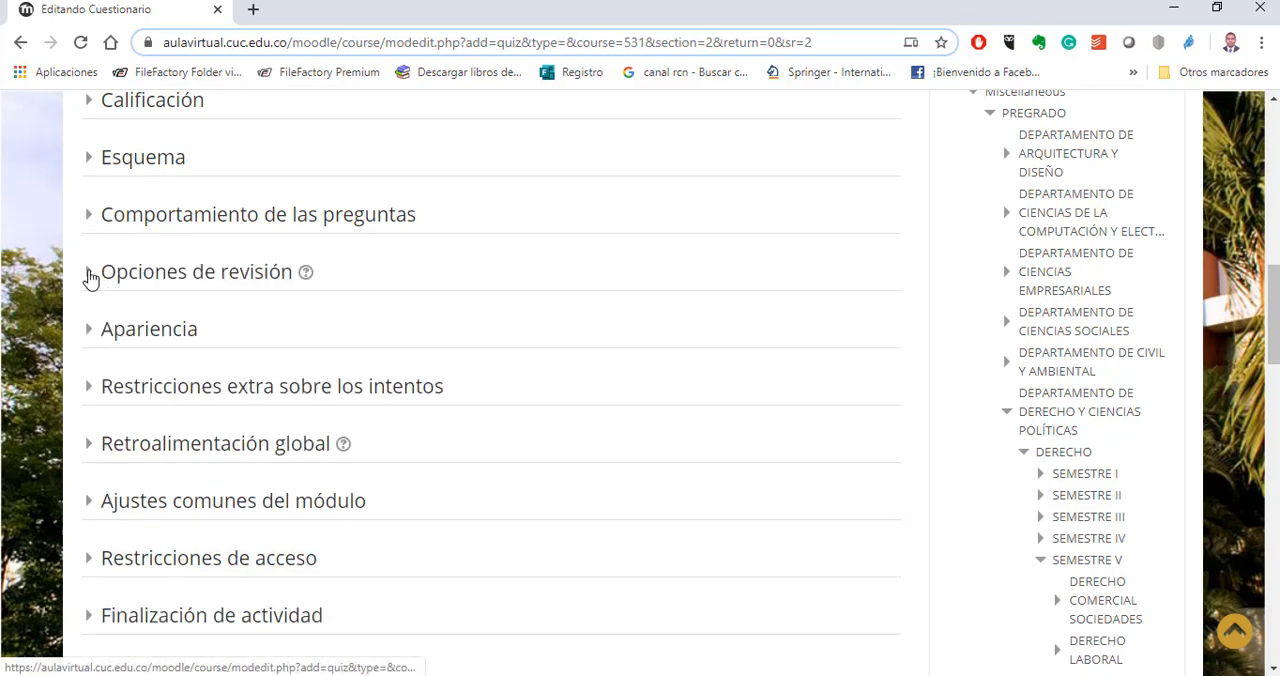
In Opciones de revisión, disable El intento in the three post-attempt stages and Retroalimentación global in Inmediatamente después de cada intento and Más tarde.
click(90, 277)
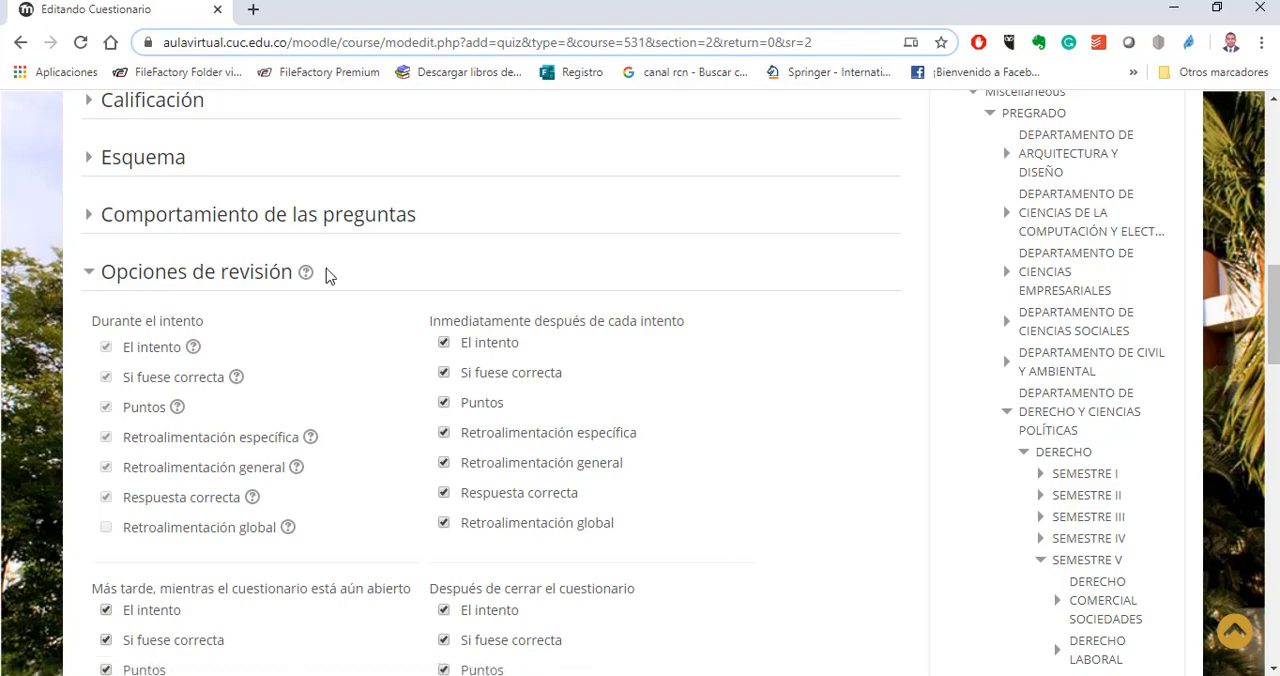
scroll(322, 342, down, 1)
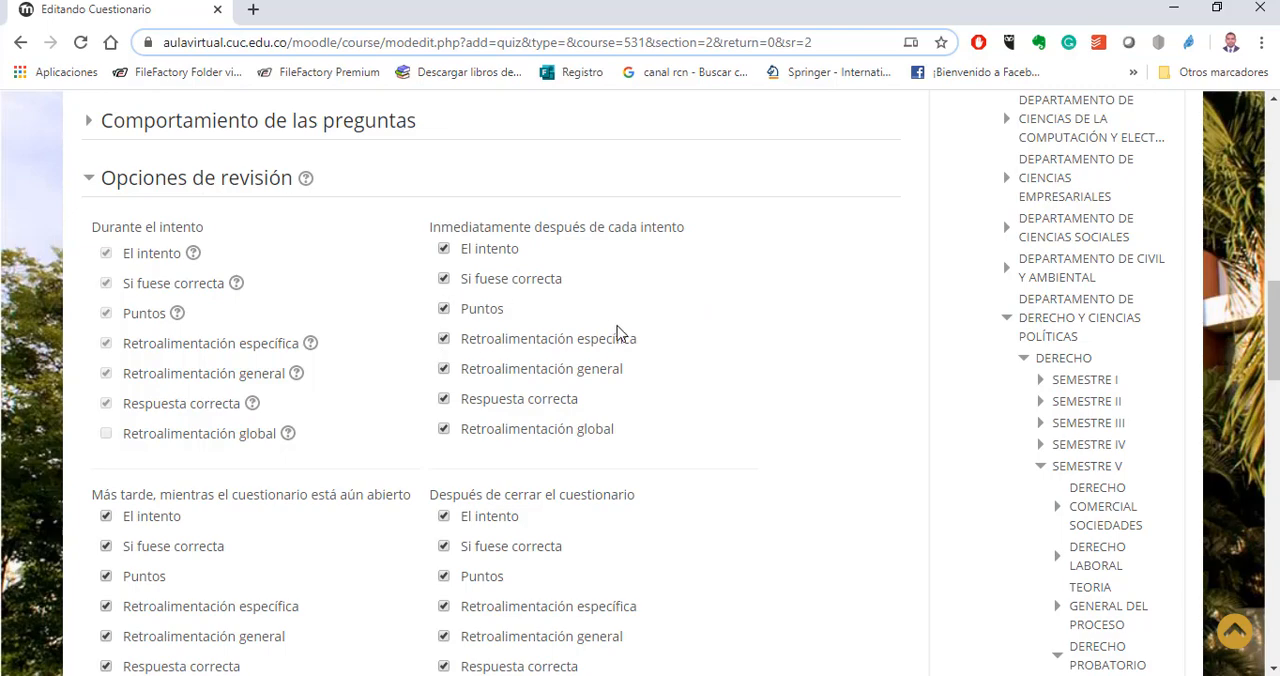
scroll(617, 333, down, 1)
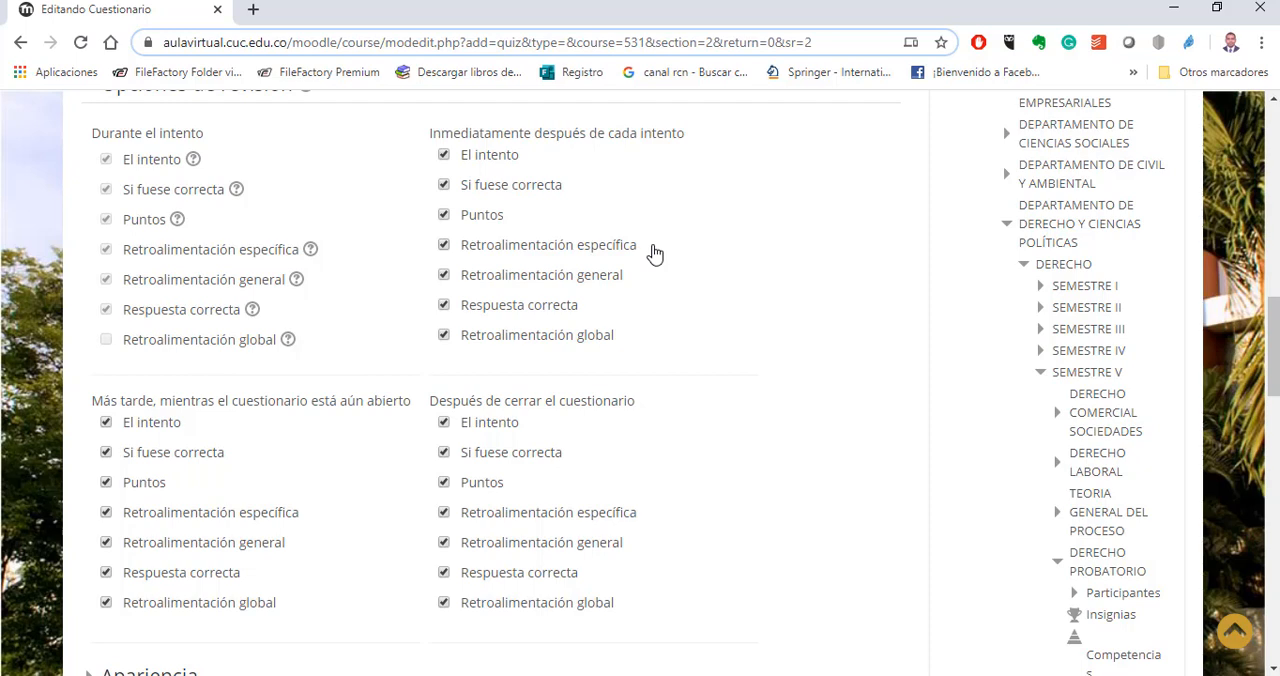
click(445, 156)
click(444, 336)
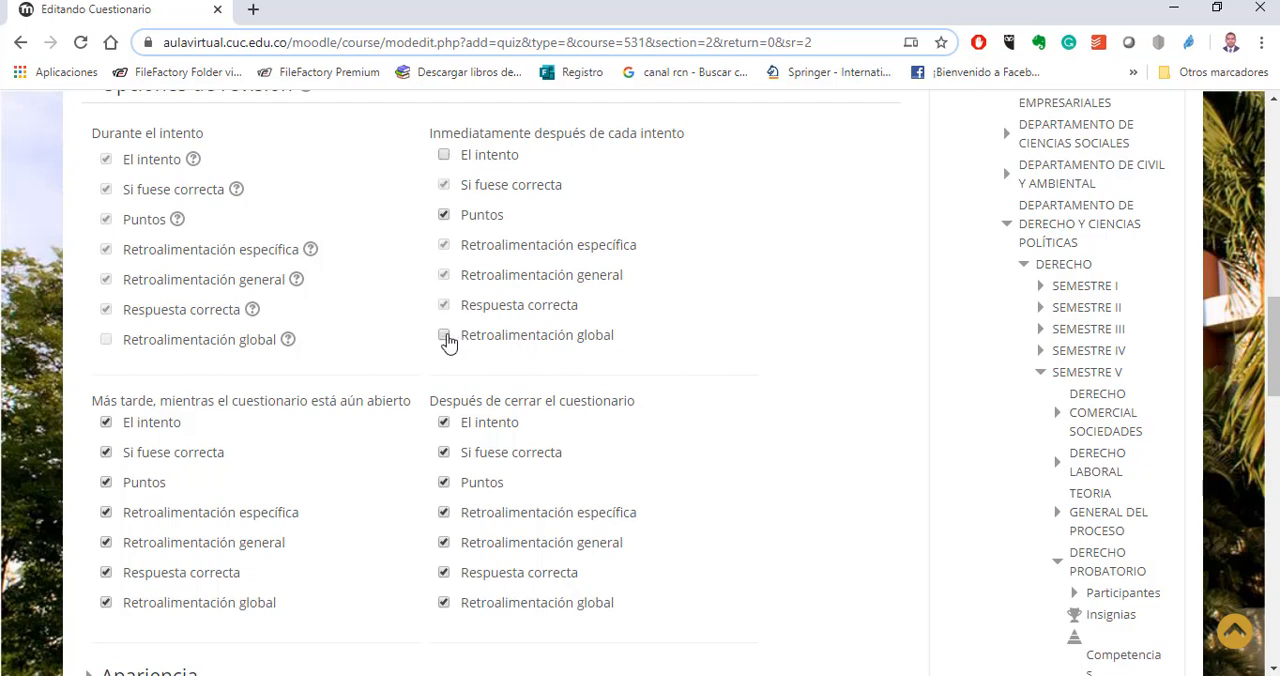
click(106, 424)
click(106, 602)
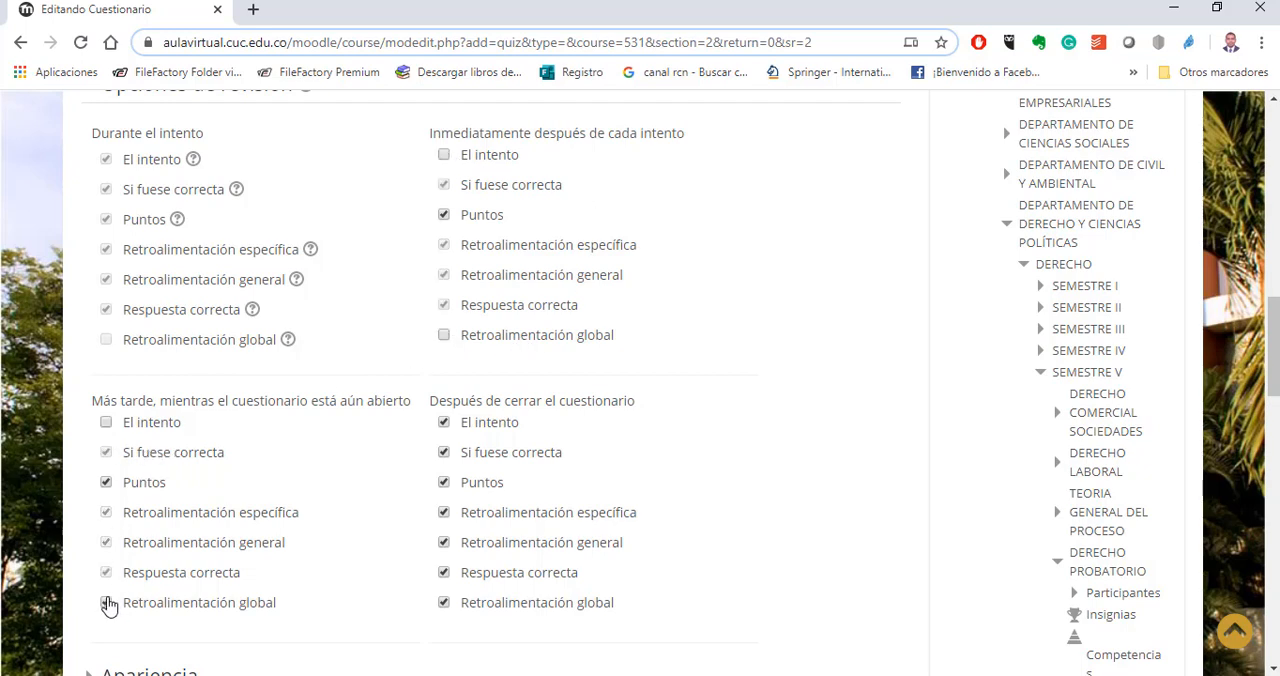
click(444, 423)
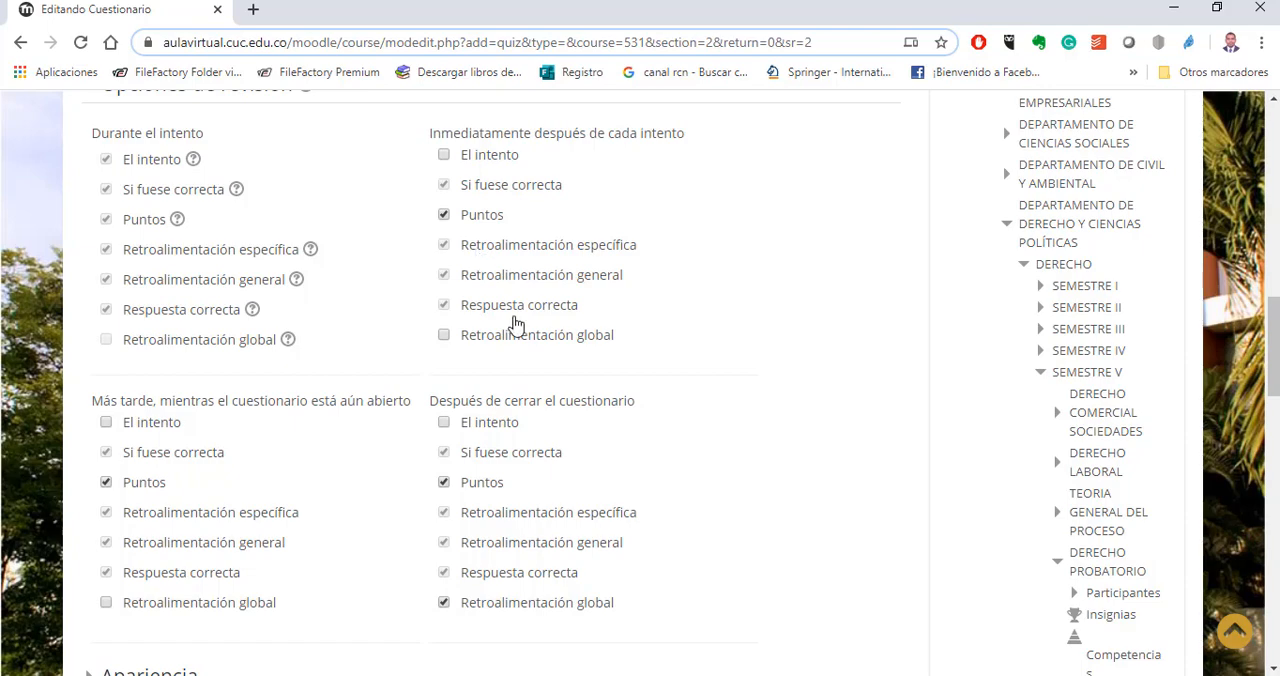
Recheck the opening date, closing date and time limit under Temporalización, and collapse the section.
scroll(514, 340, up, 5)
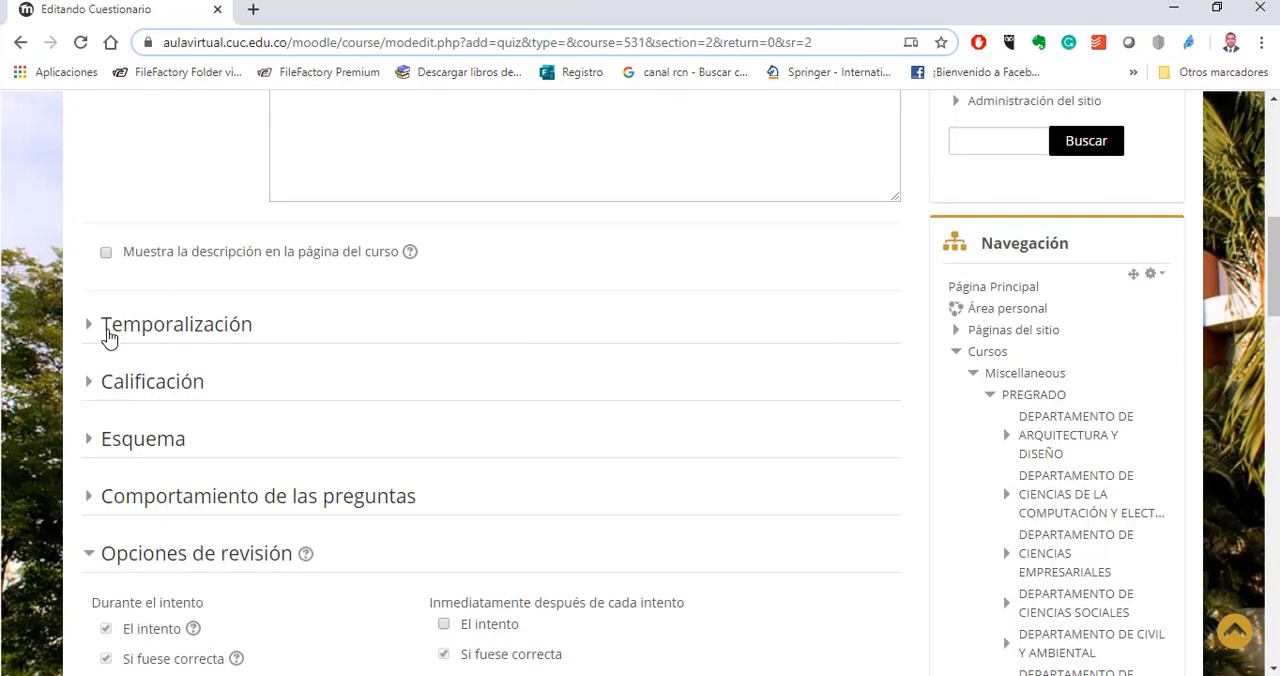
click(104, 332)
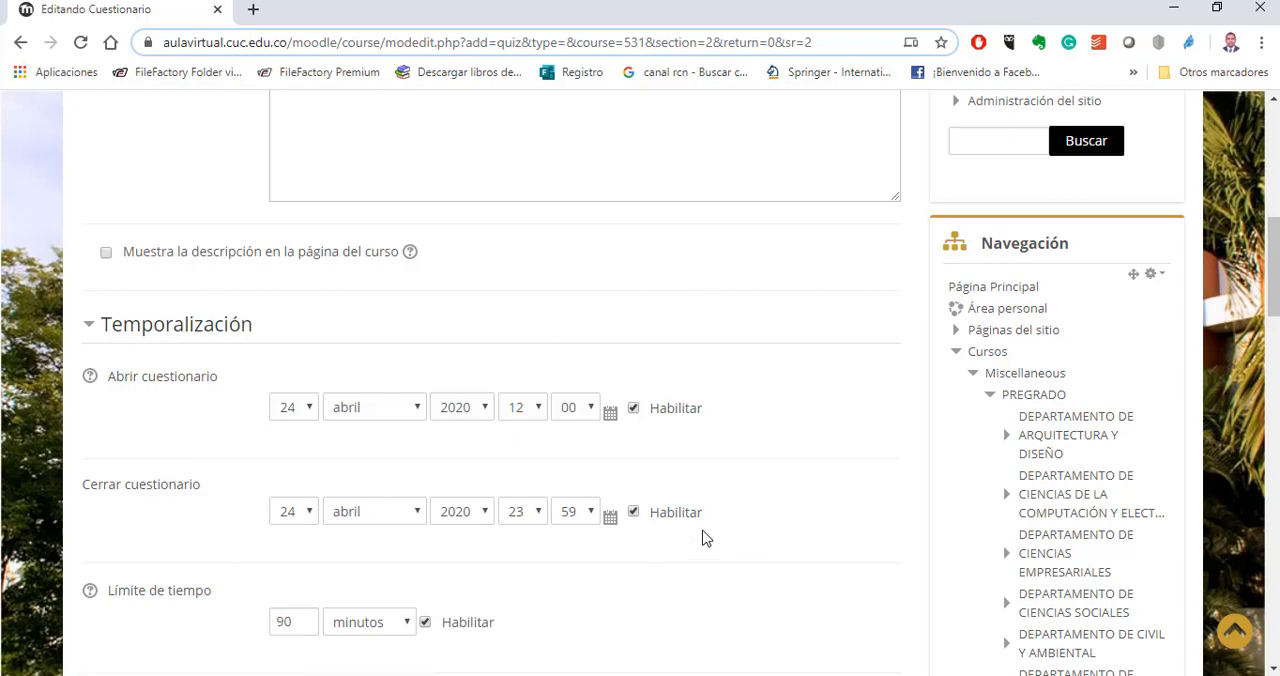
click(203, 341)
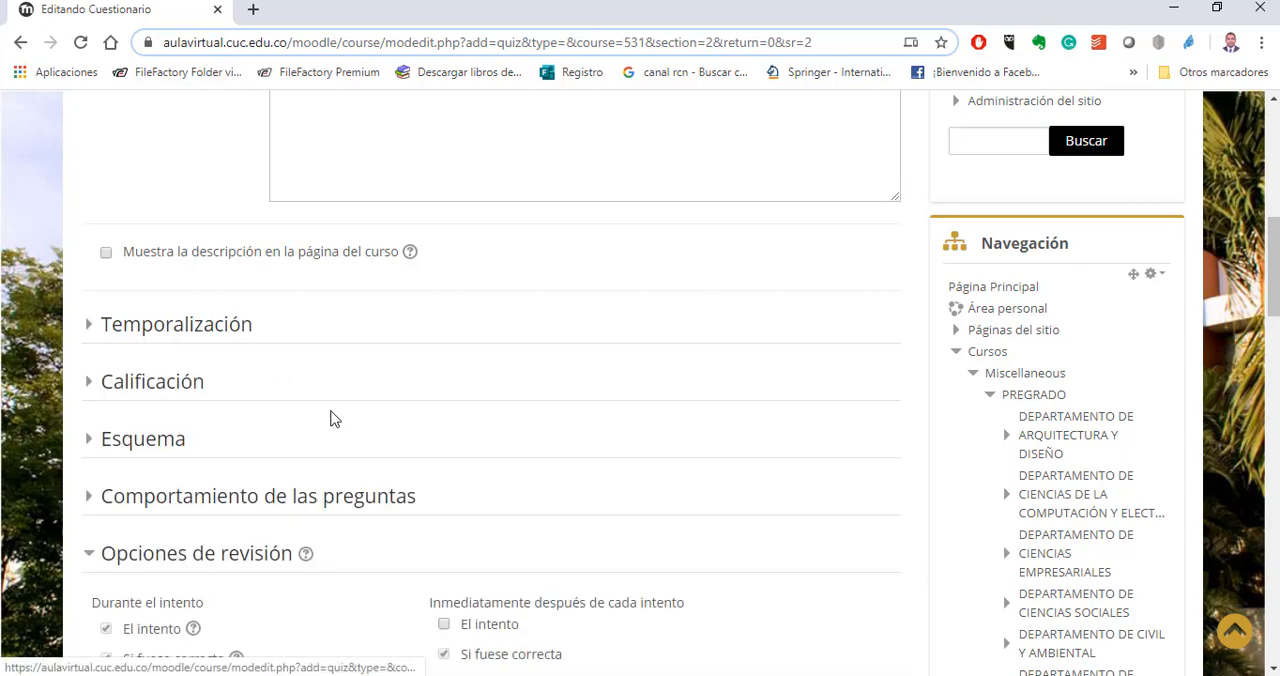
Review the Opciones de revisión for the four quiz stages and collapse the section.
scroll(525, 455, down, 4)
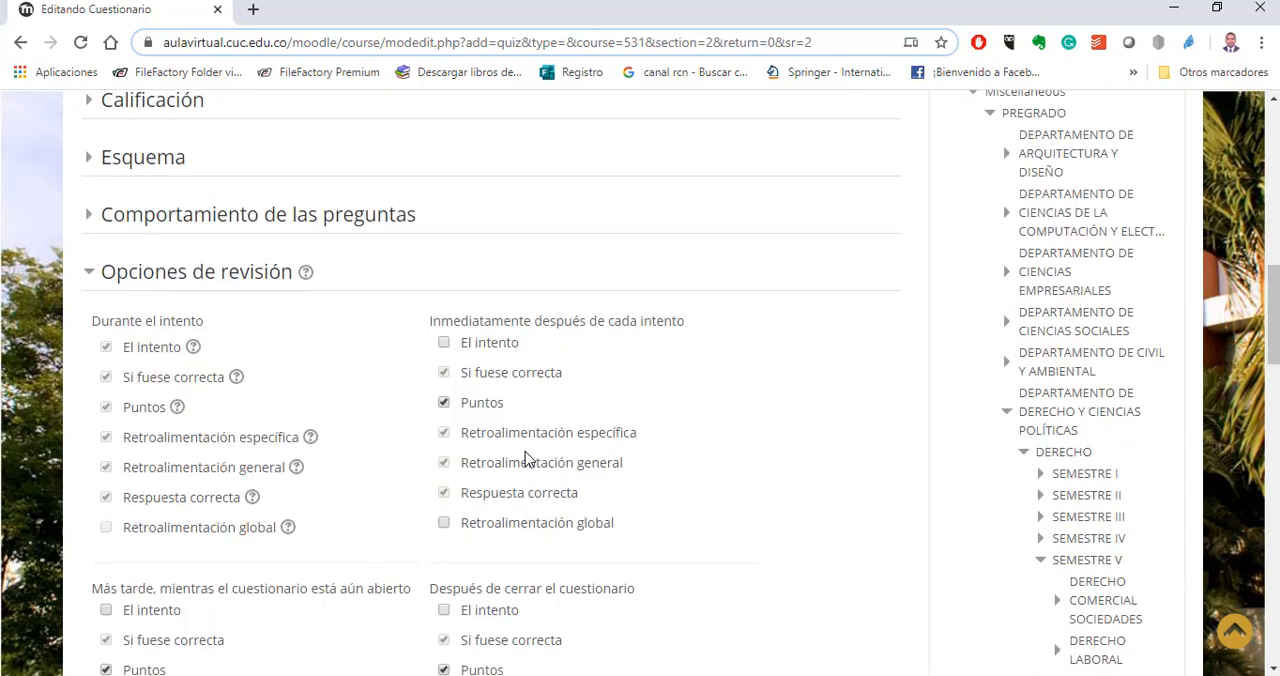
scroll(466, 400, down, 2)
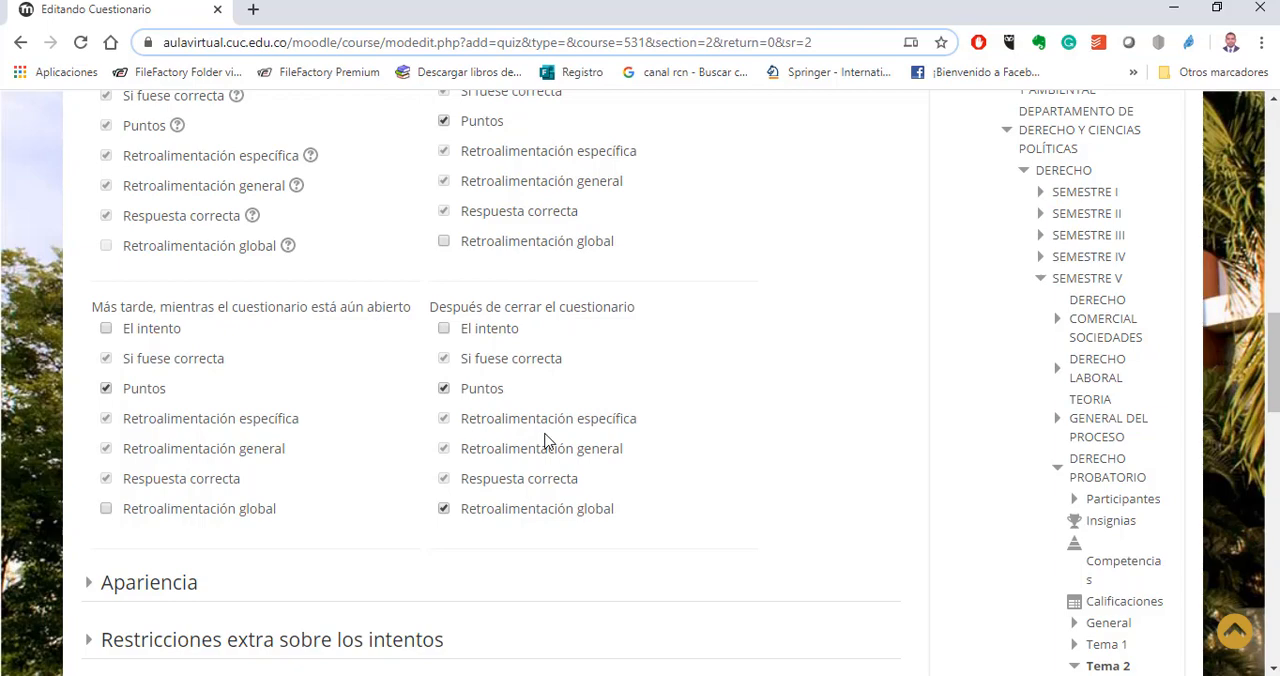
scroll(545, 441, down, 2)
scroll(545, 441, up, 5)
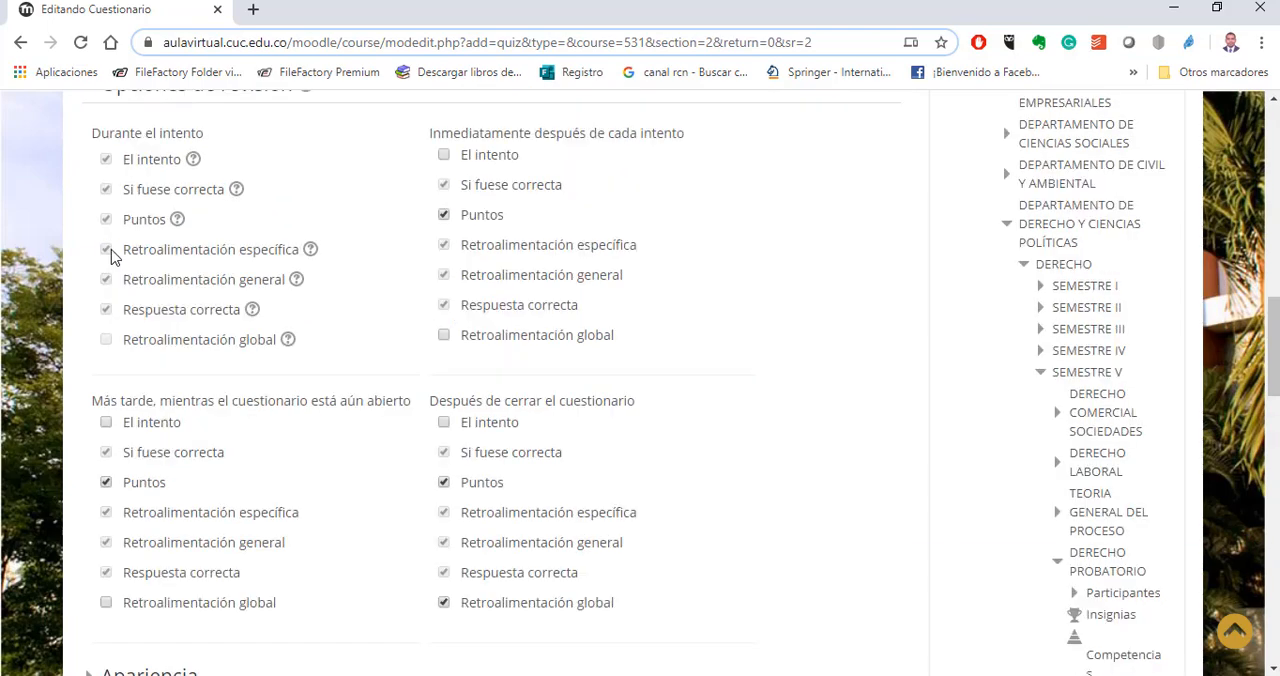
click(89, 286)
Expand Apariencia and review the Mostrar la imagen del usuario choices, leaving sin imagen selected.
scroll(130, 330, down, 1)
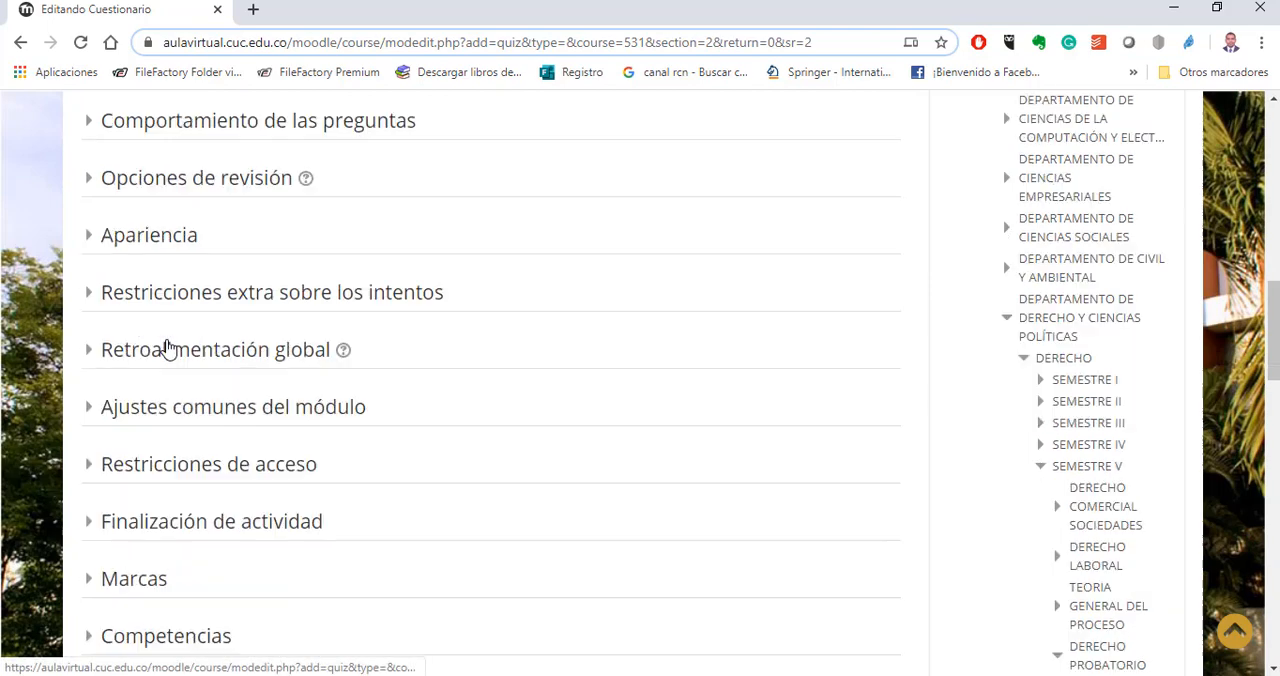
click(91, 240)
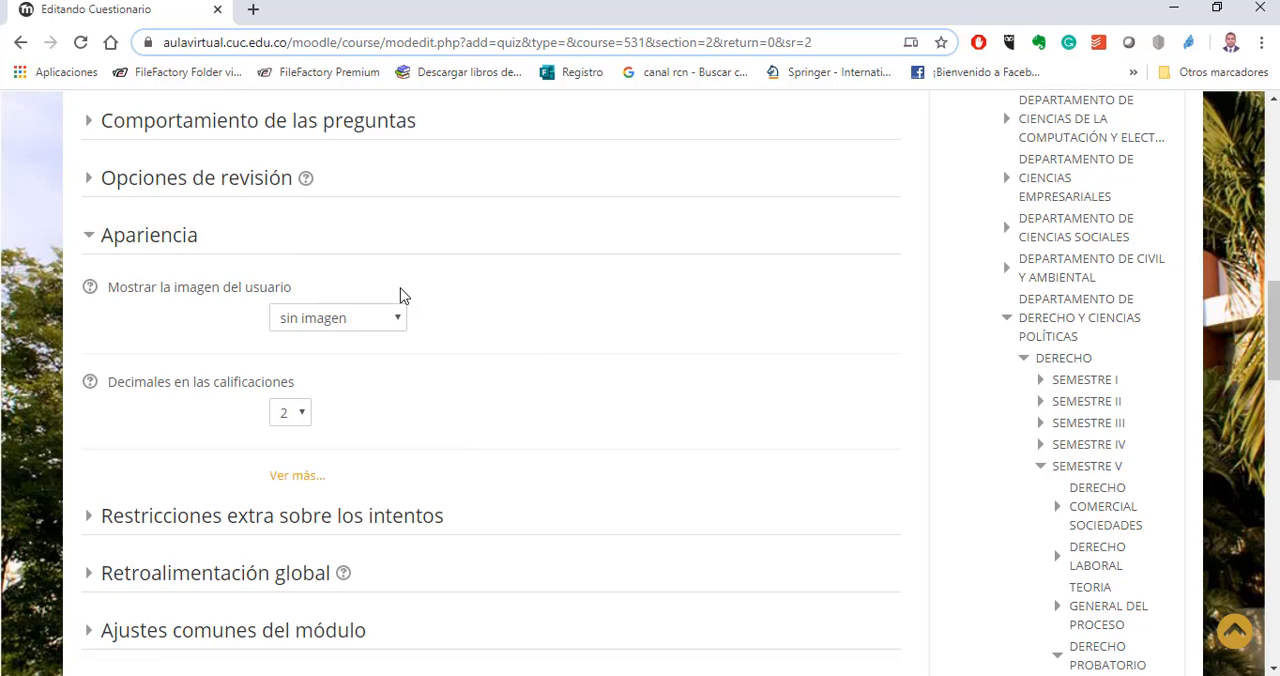
click(397, 320)
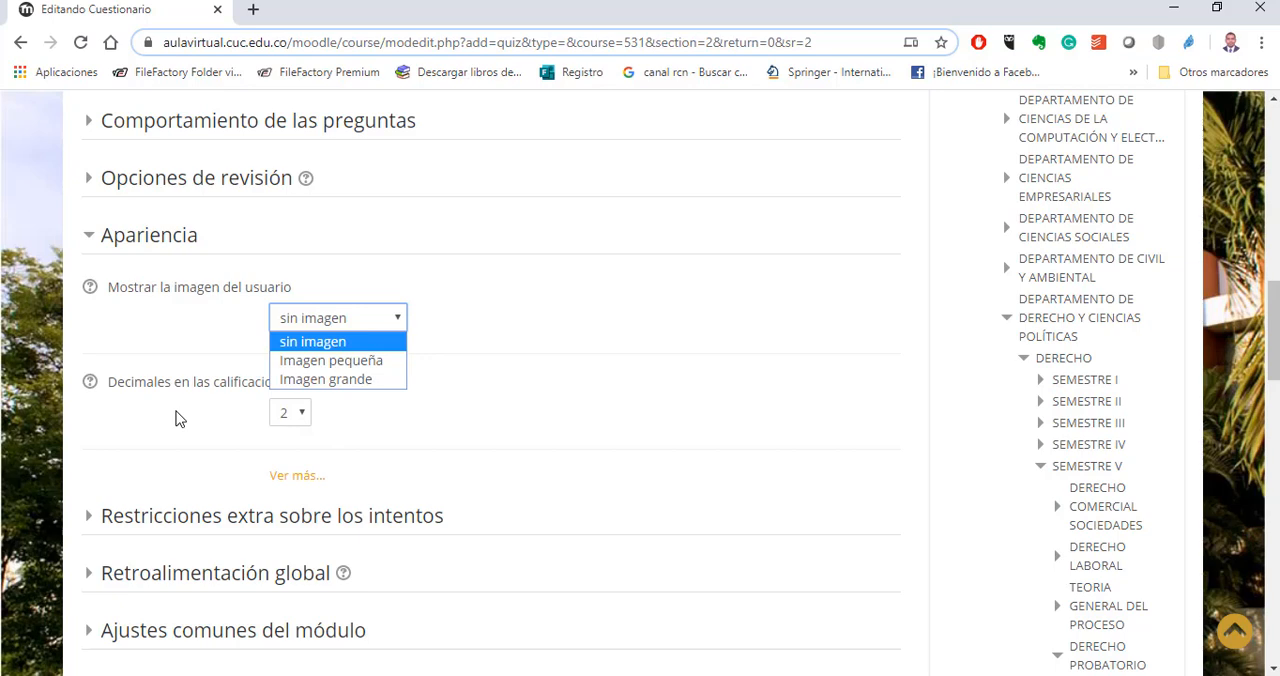
click(555, 317)
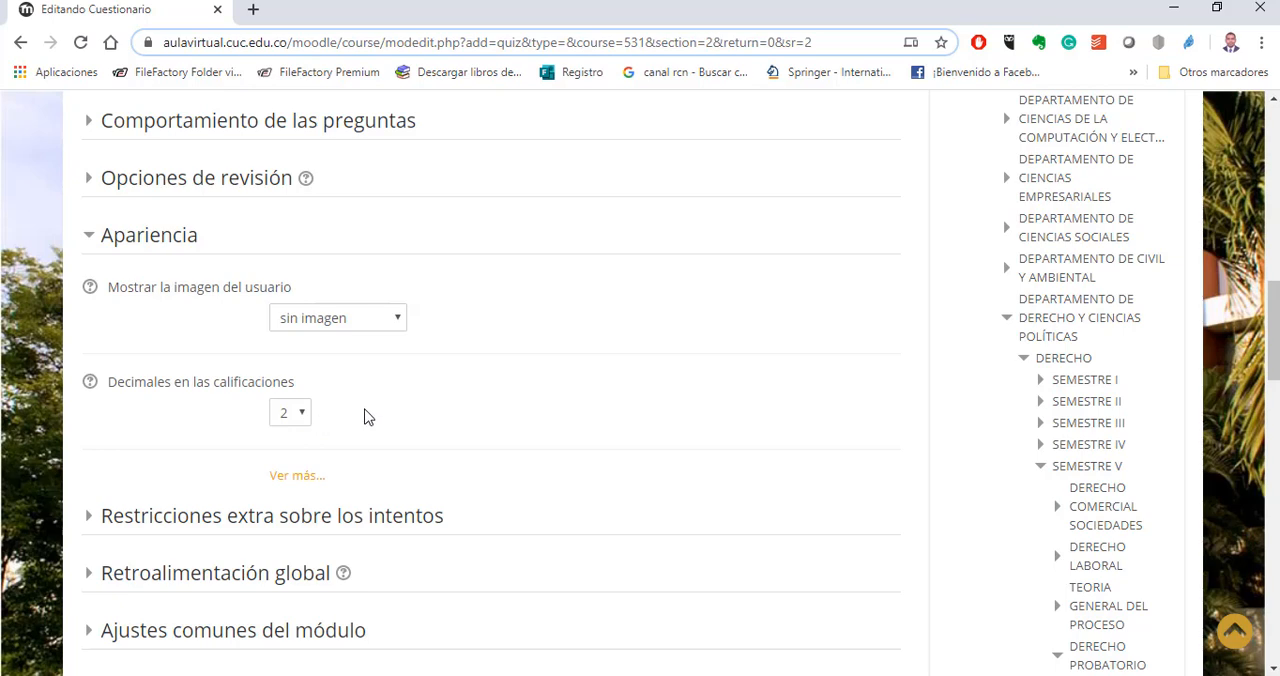
Review the Decimales en las calificaciones choices, keeping 2, reveal the additional appearance settings, and collapse Apariencia.
click(307, 424)
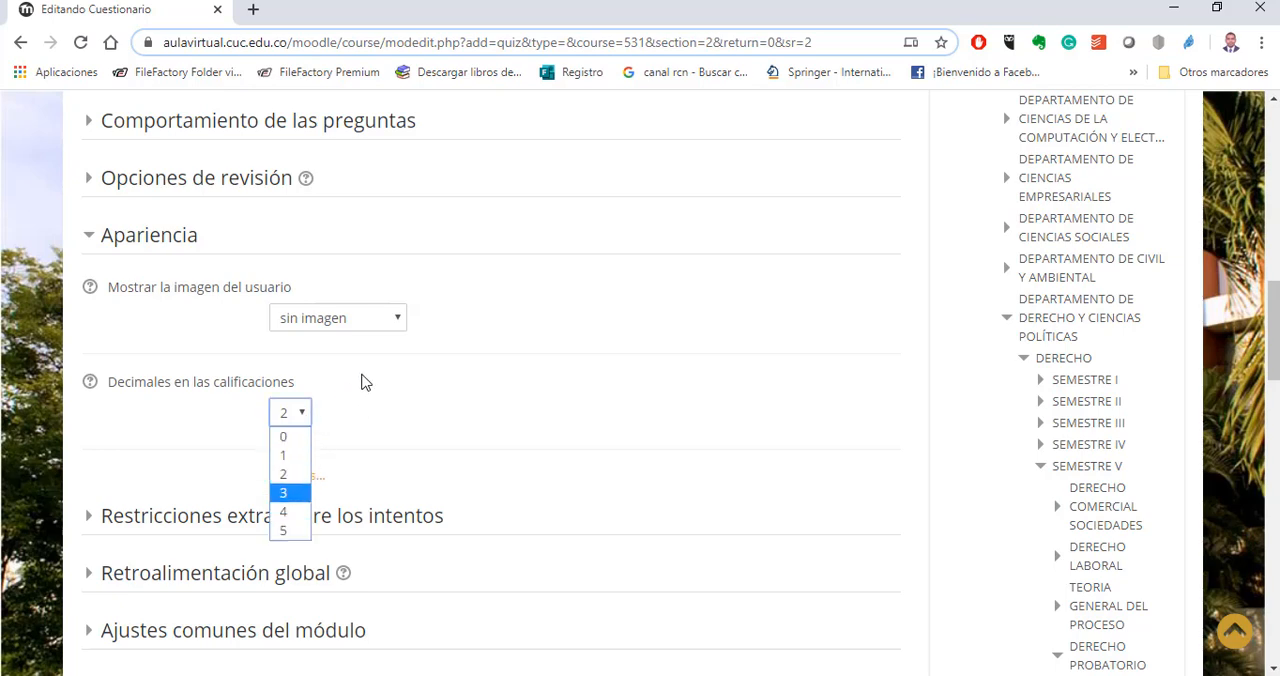
click(365, 380)
click(285, 477)
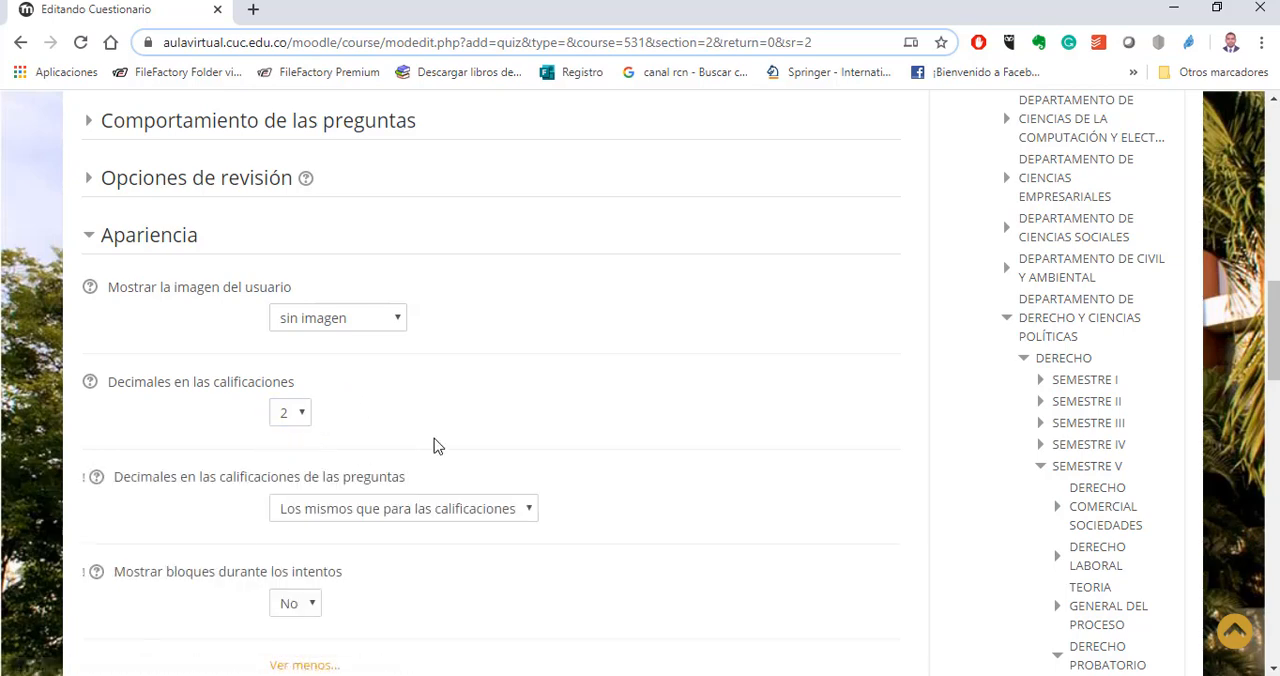
scroll(434, 446, down, 1)
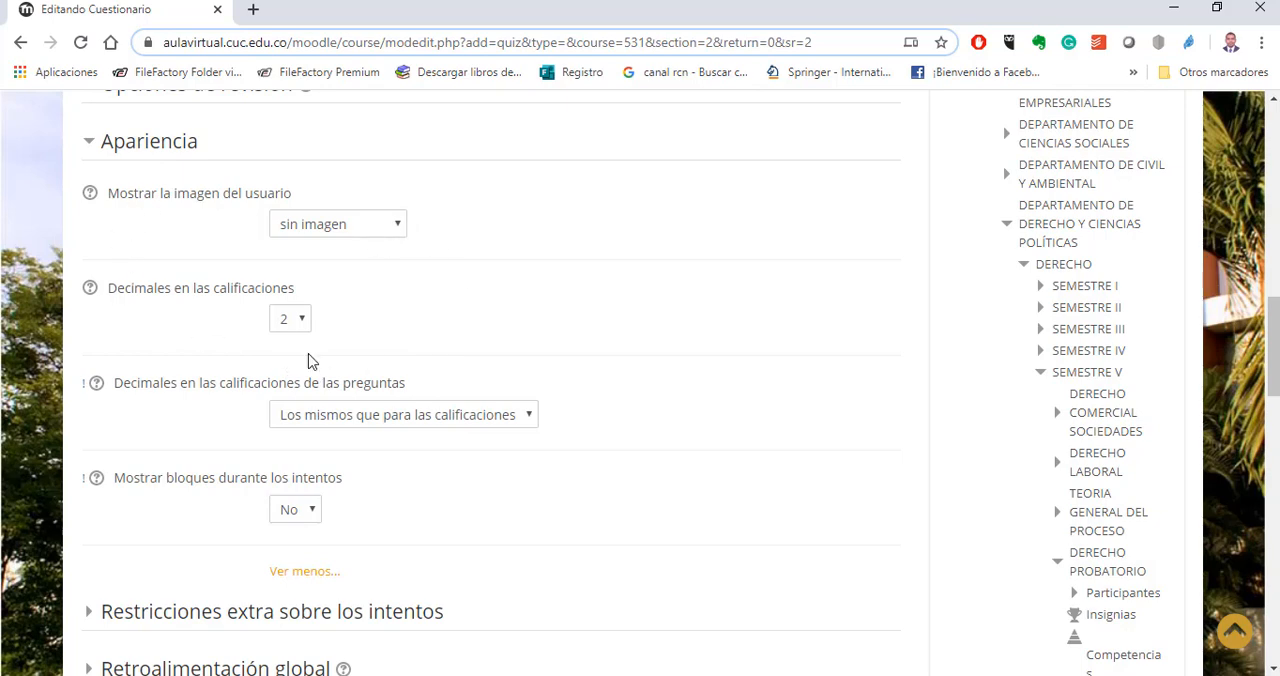
click(147, 155)
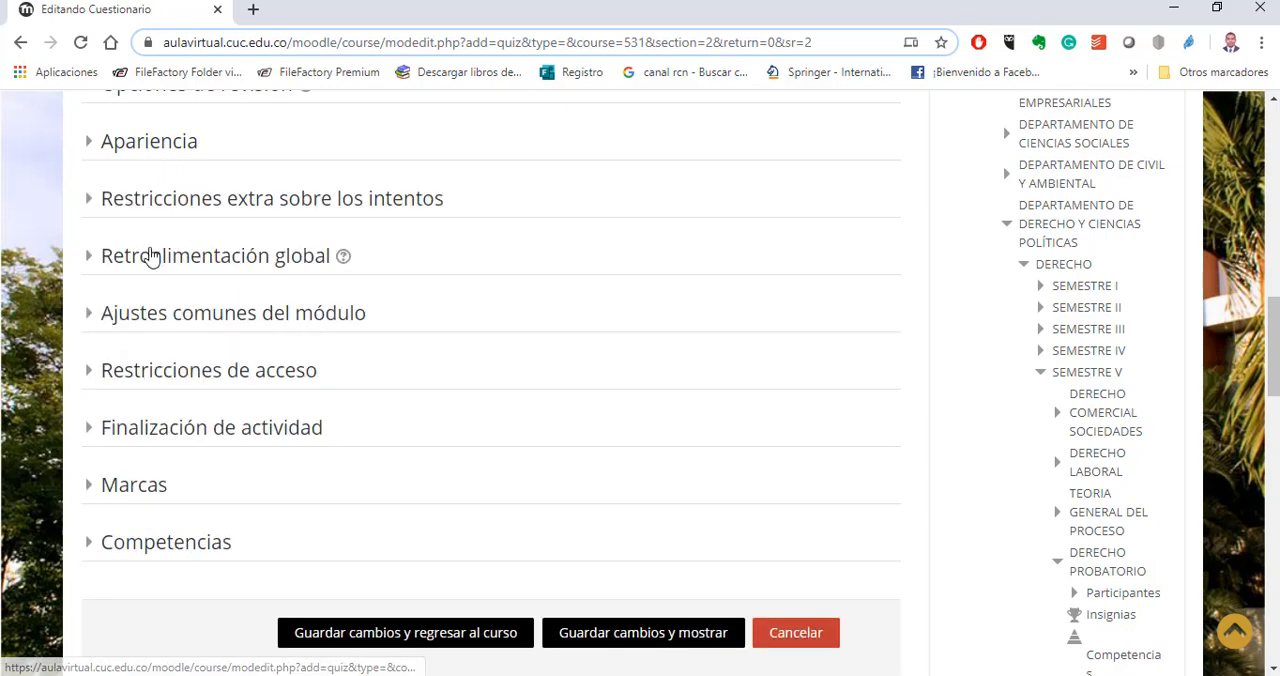
Expand Restricciones extra sobre los intentos and enter the quiz access password in Se requiere contraseña, dismissing the chat notification.
click(140, 207)
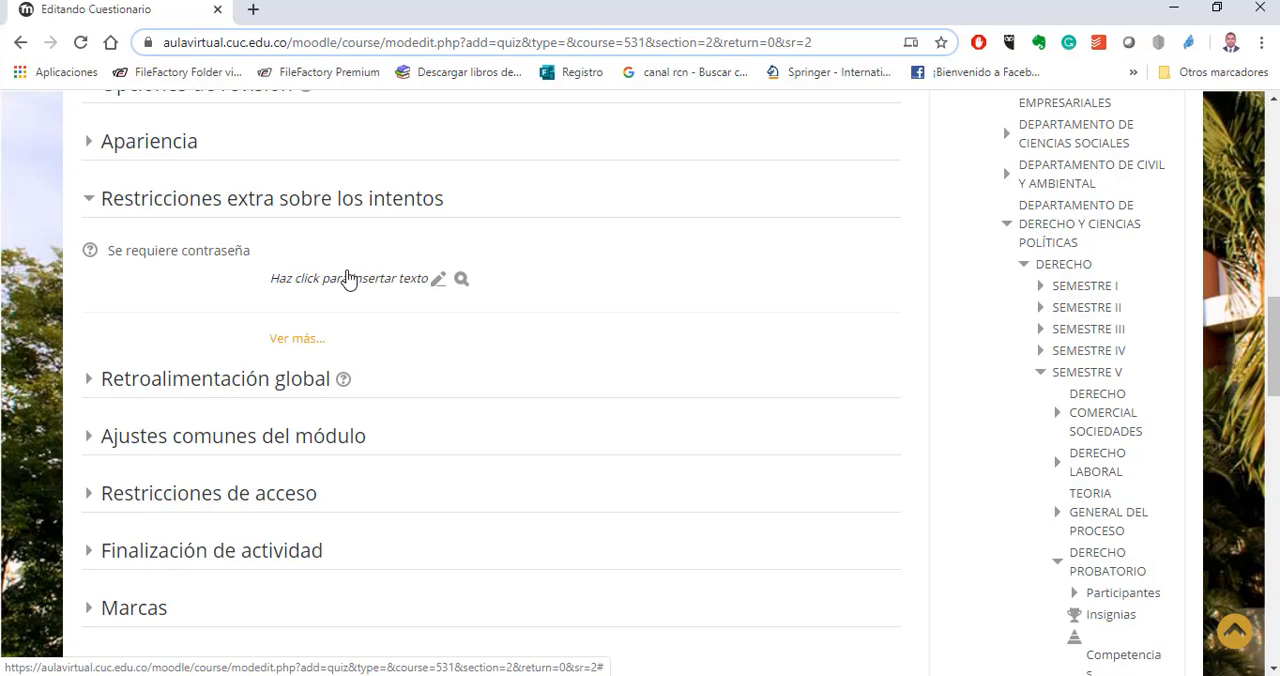
click(437, 284)
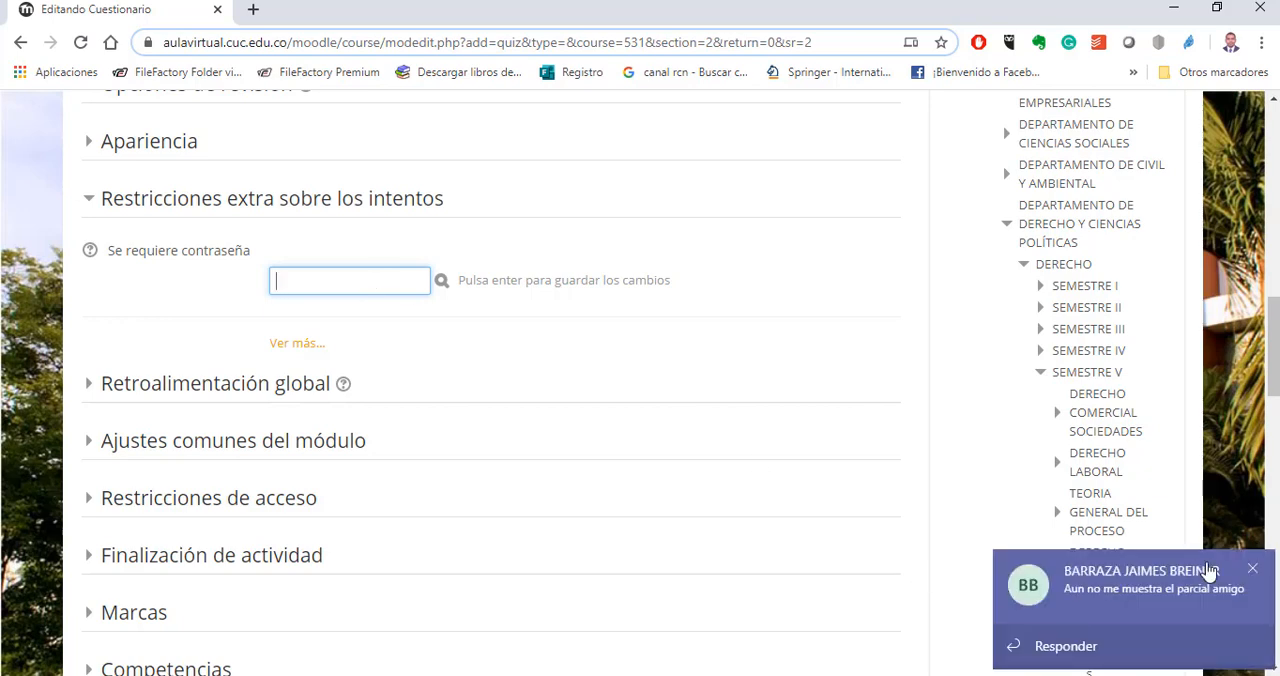
click(1250, 570)
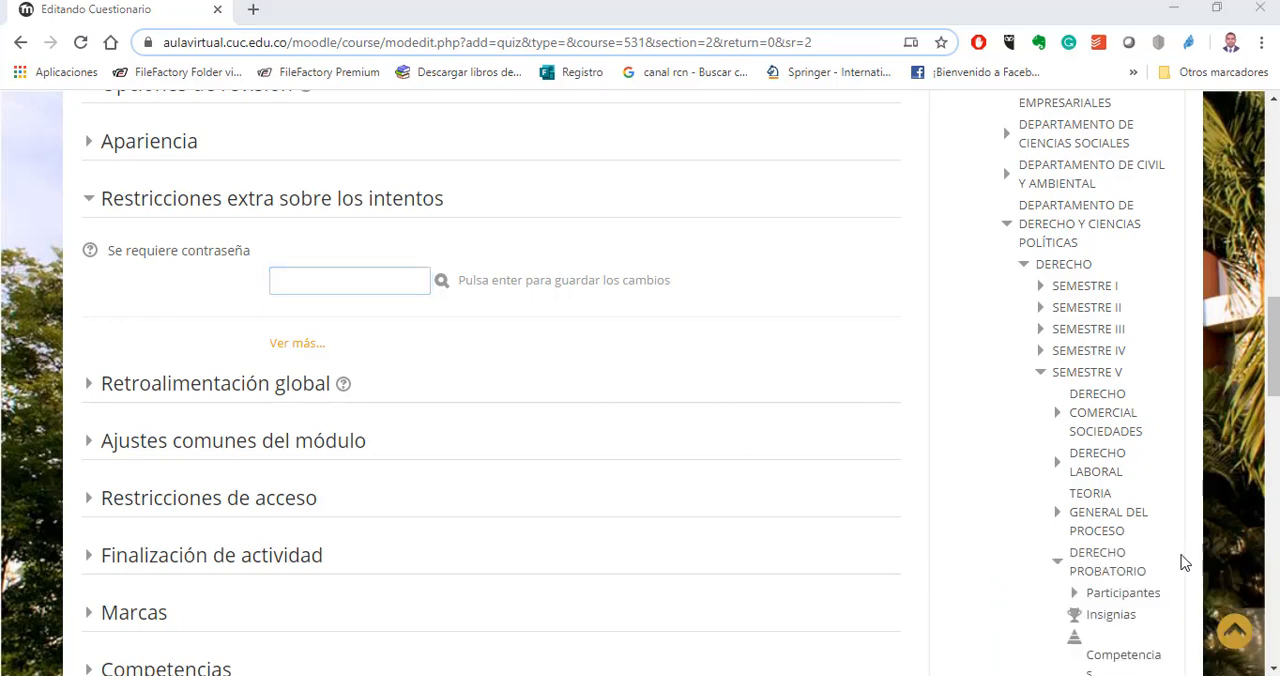
click(322, 277)
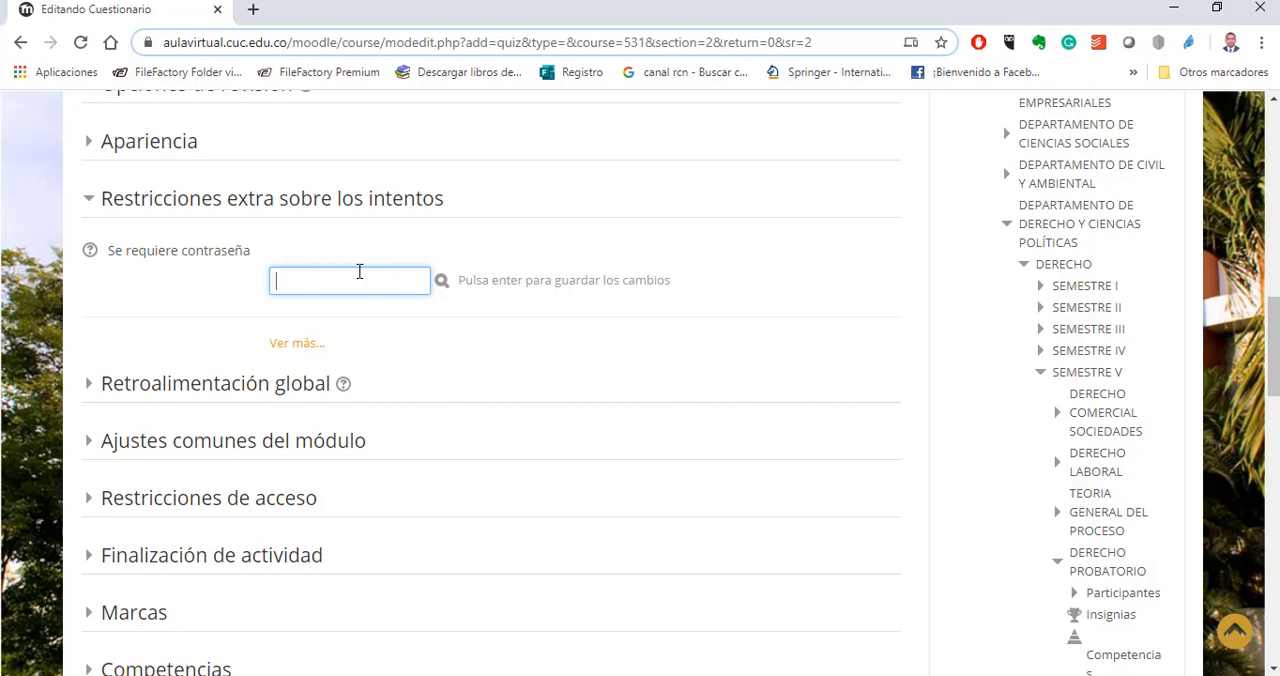
Reveal the additional attempt restrictions, review the Seguridad del navegador choices, keeping Ninguno, and collapse the section.
click(295, 343)
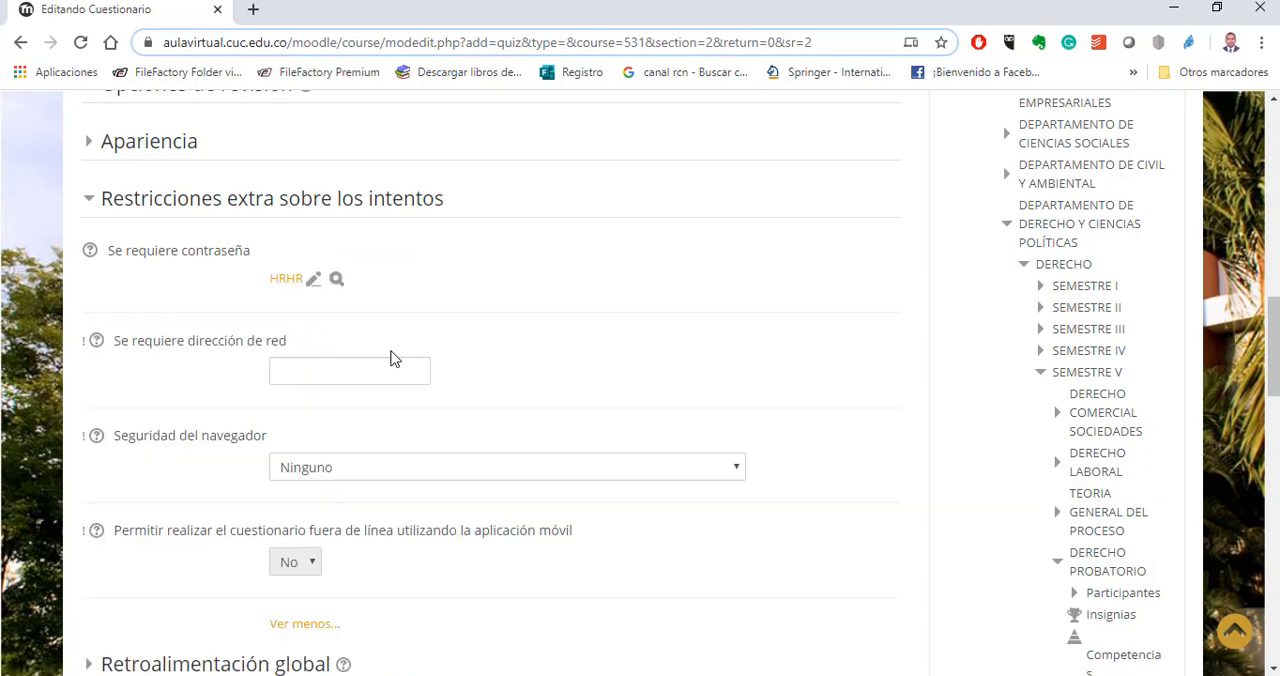
scroll(395, 358, down, 1)
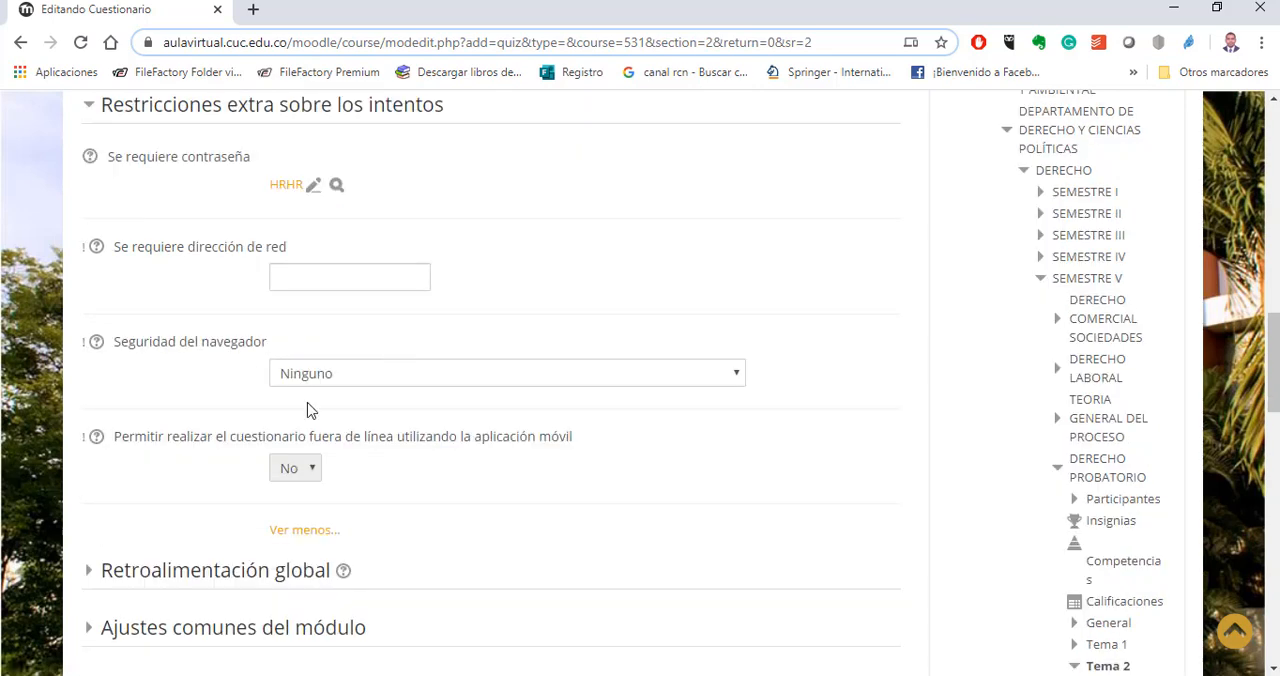
click(680, 384)
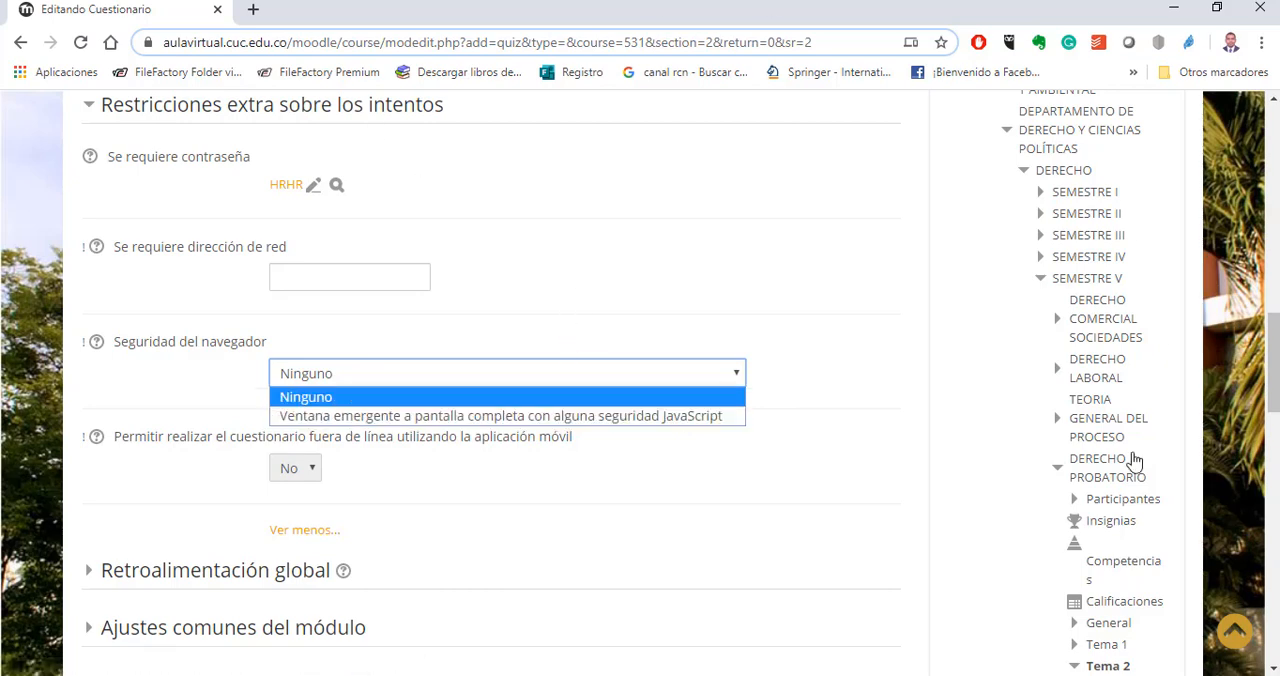
click(556, 318)
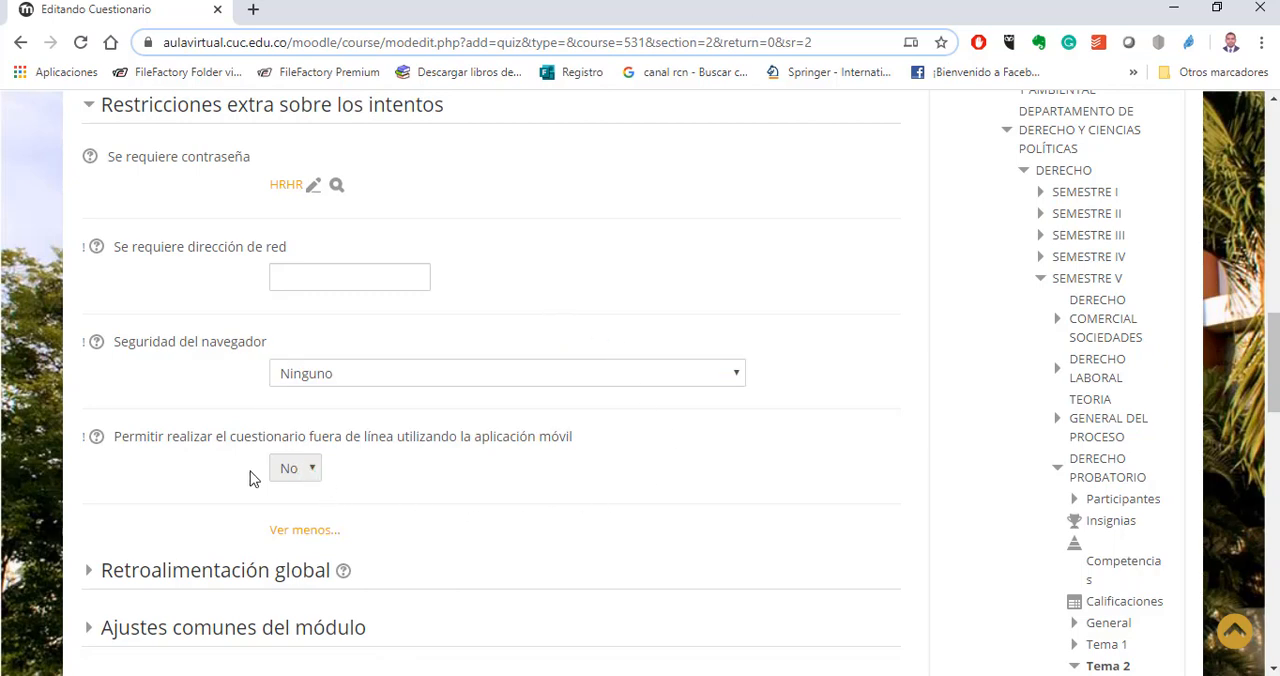
scroll(172, 460, down, 2)
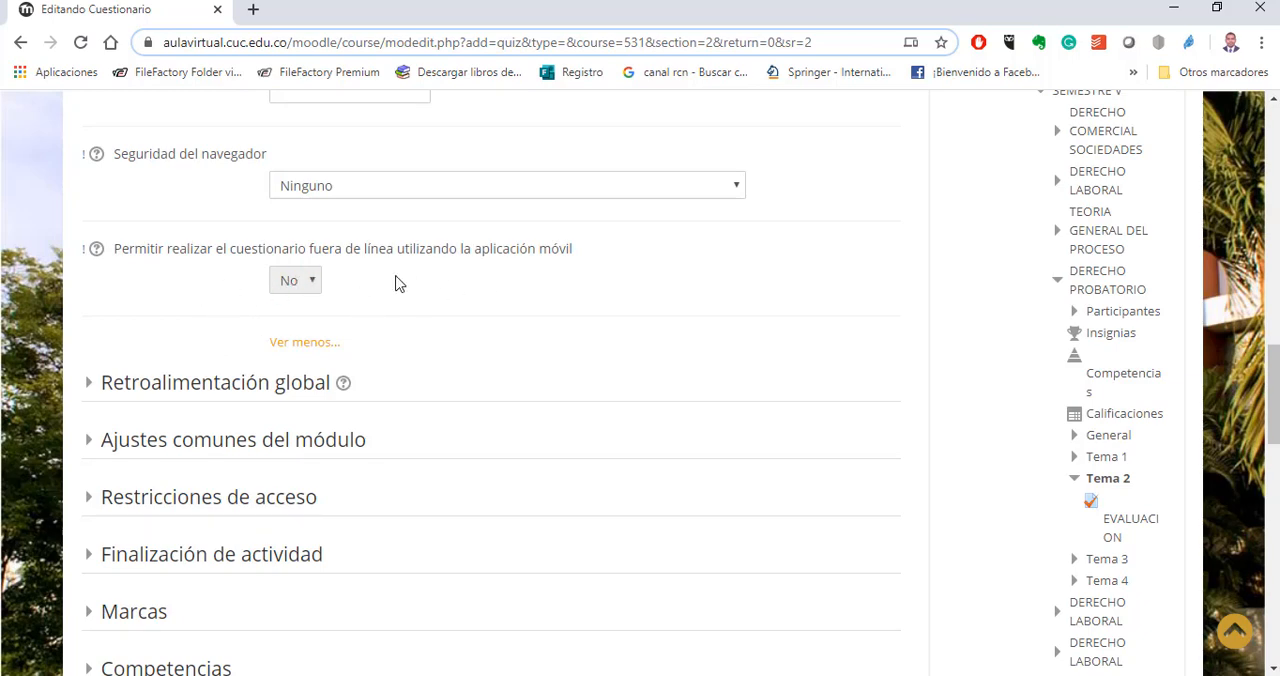
scroll(394, 289, up, 1)
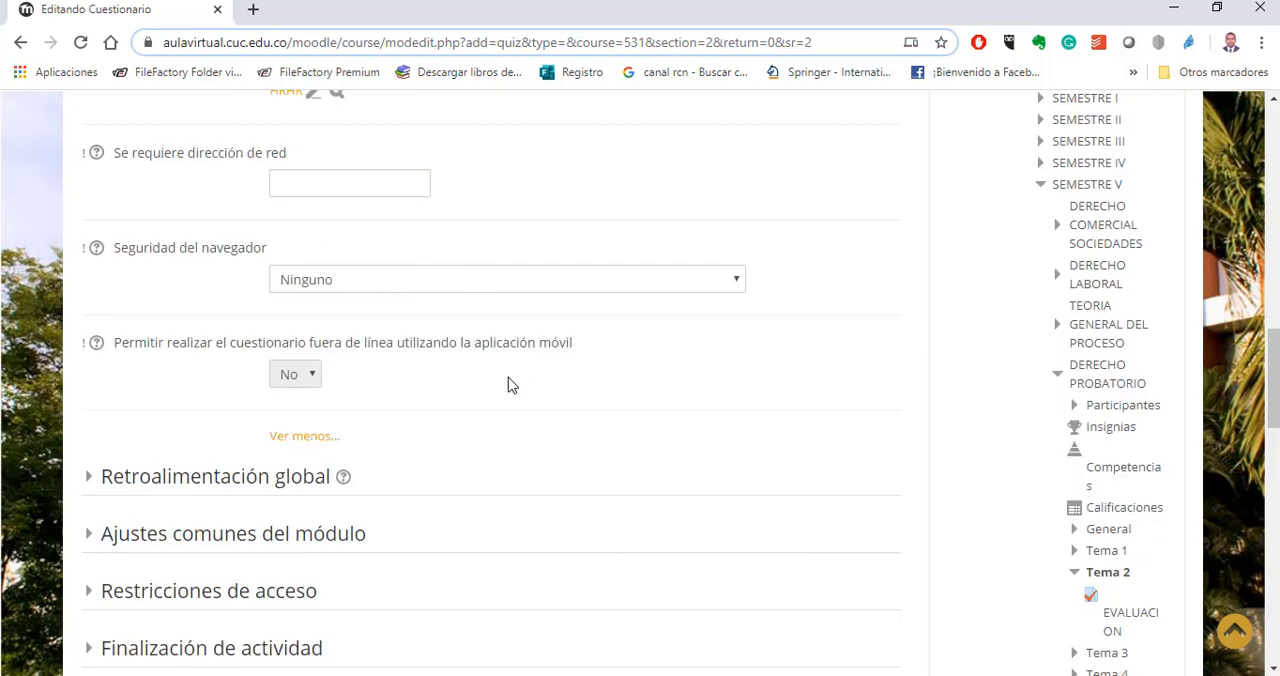
scroll(480, 360, up, 1)
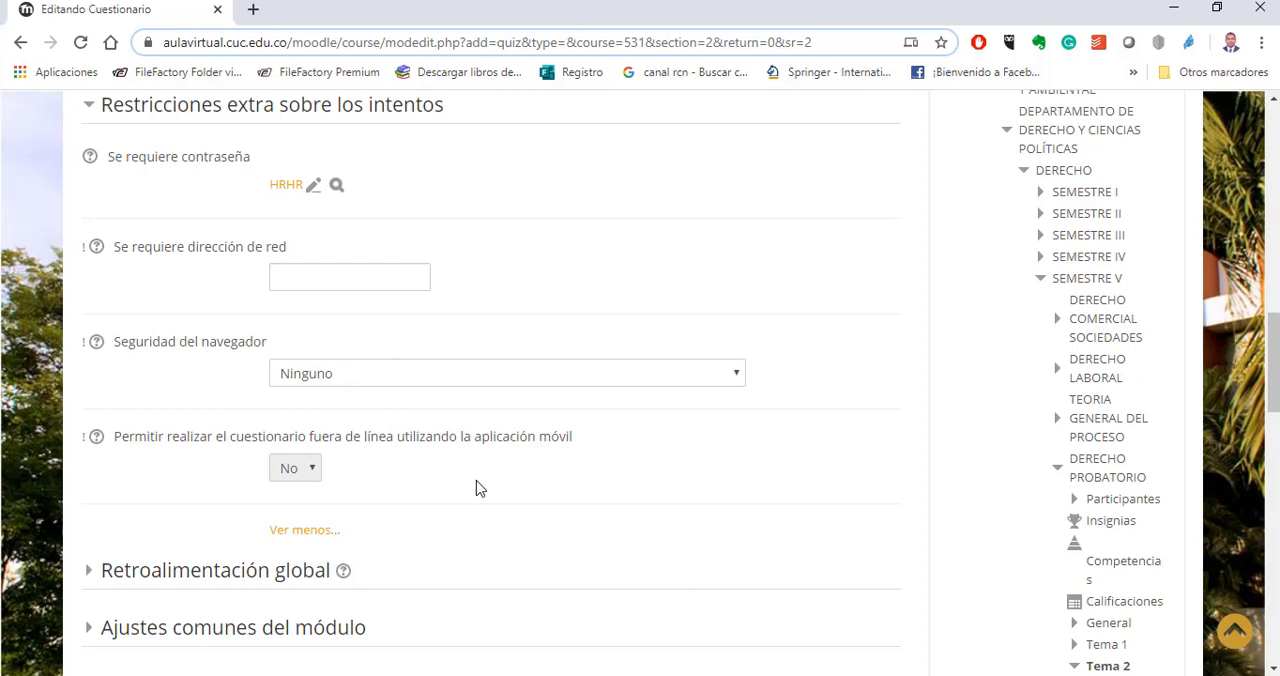
click(92, 106)
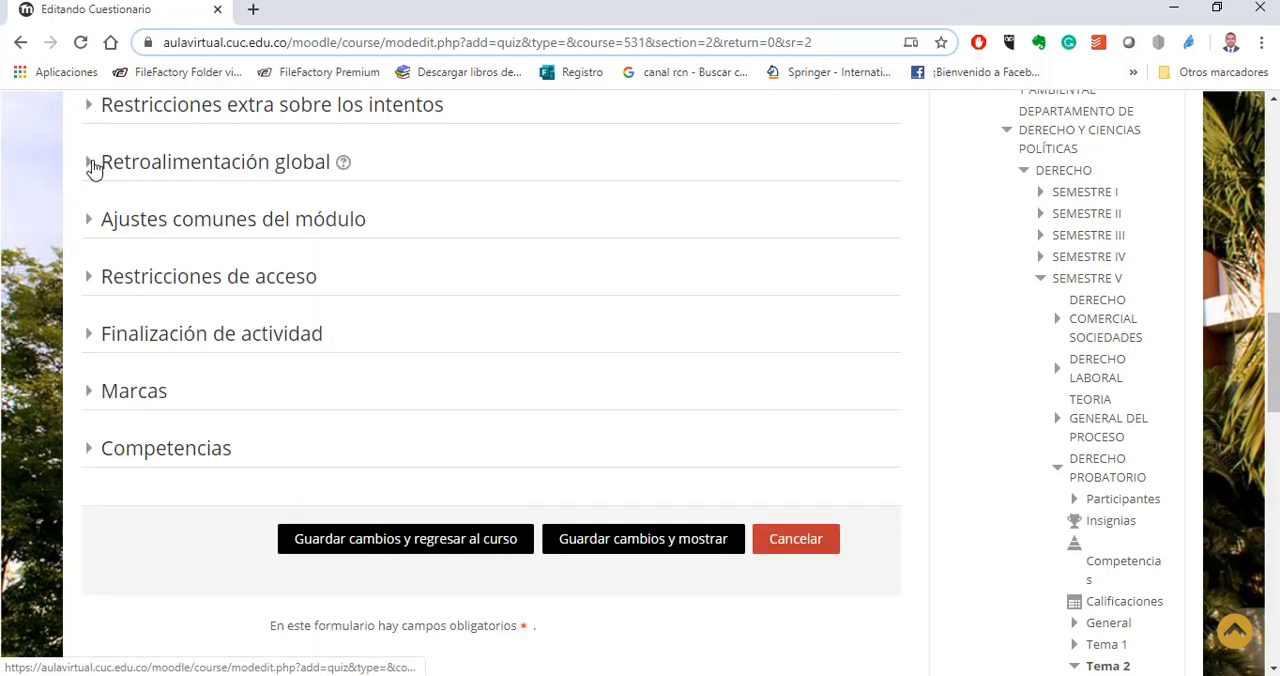
Expand Retroalimentación global to show its grade limits and comment fields.
click(92, 164)
scroll(251, 406, down, 1)
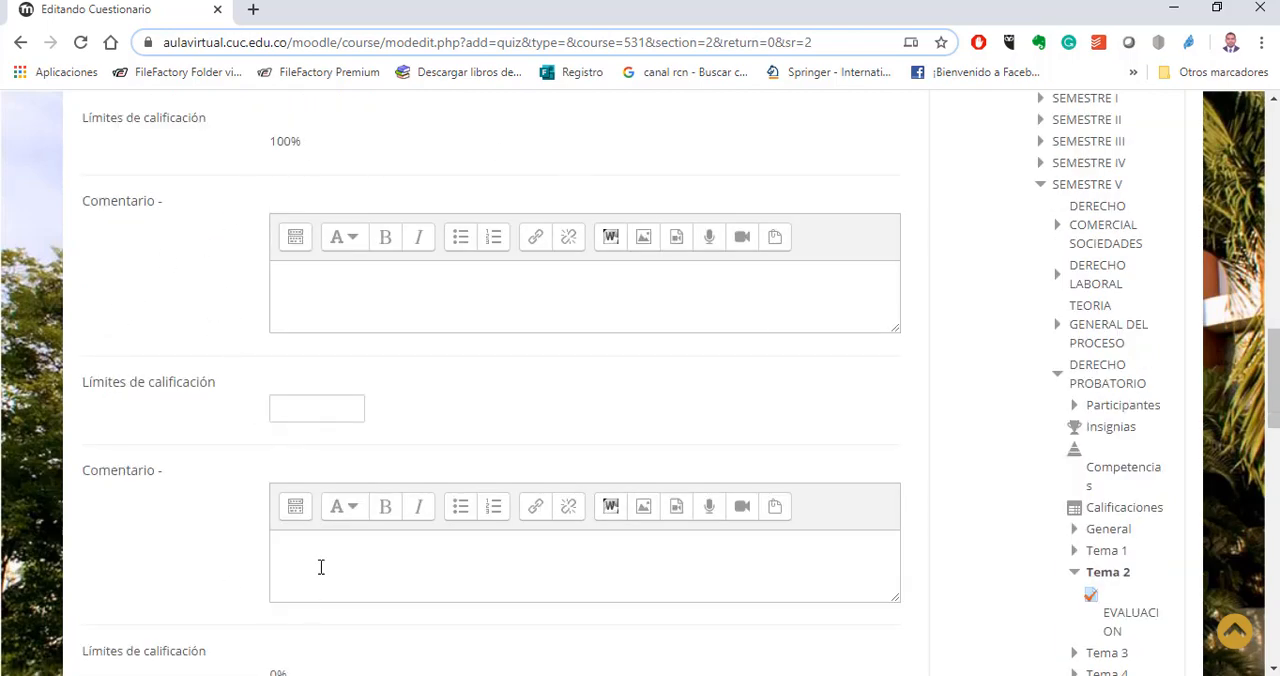
scroll(314, 530, up, 6)
scroll(312, 531, down, 2)
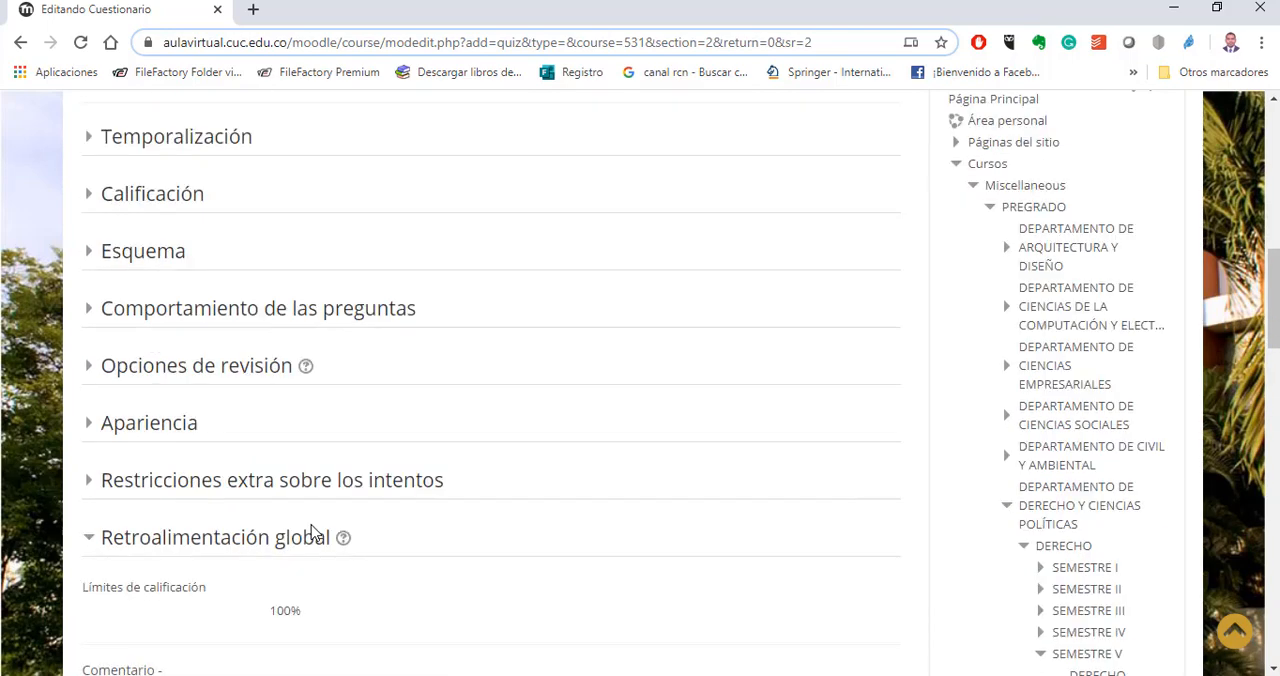
Recheck the Retroalimentación global settings within Opciones de revisión and collapse that section.
click(176, 368)
scroll(471, 443, down, 2)
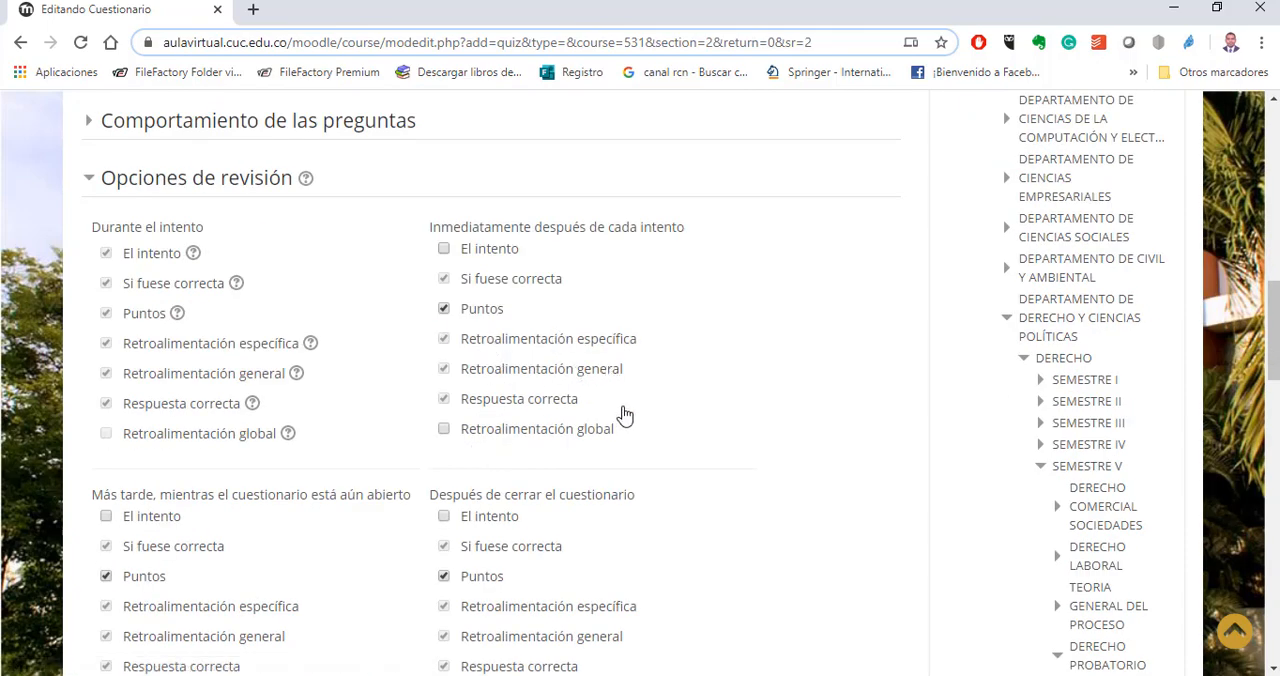
click(103, 190)
Enter "Excelente !!!" as the feedback comment for the 100% grade limit.
scroll(280, 300, down, 2)
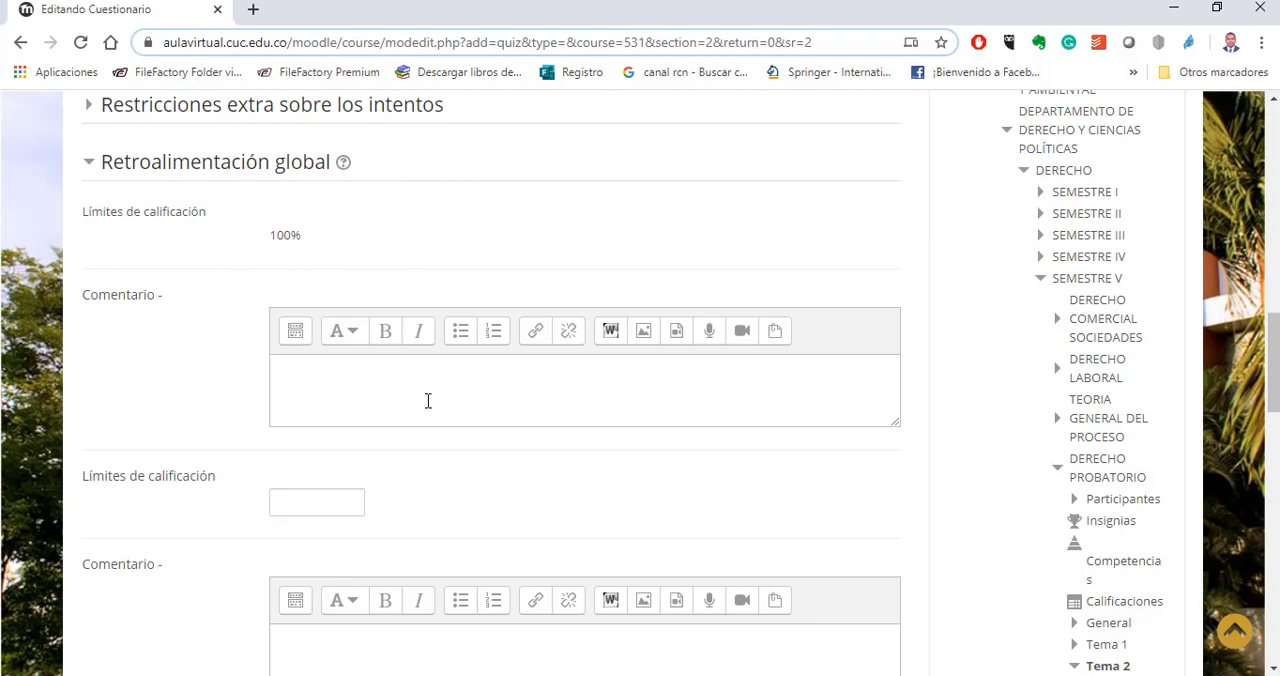
click(338, 391)
text(eXCELENTE)
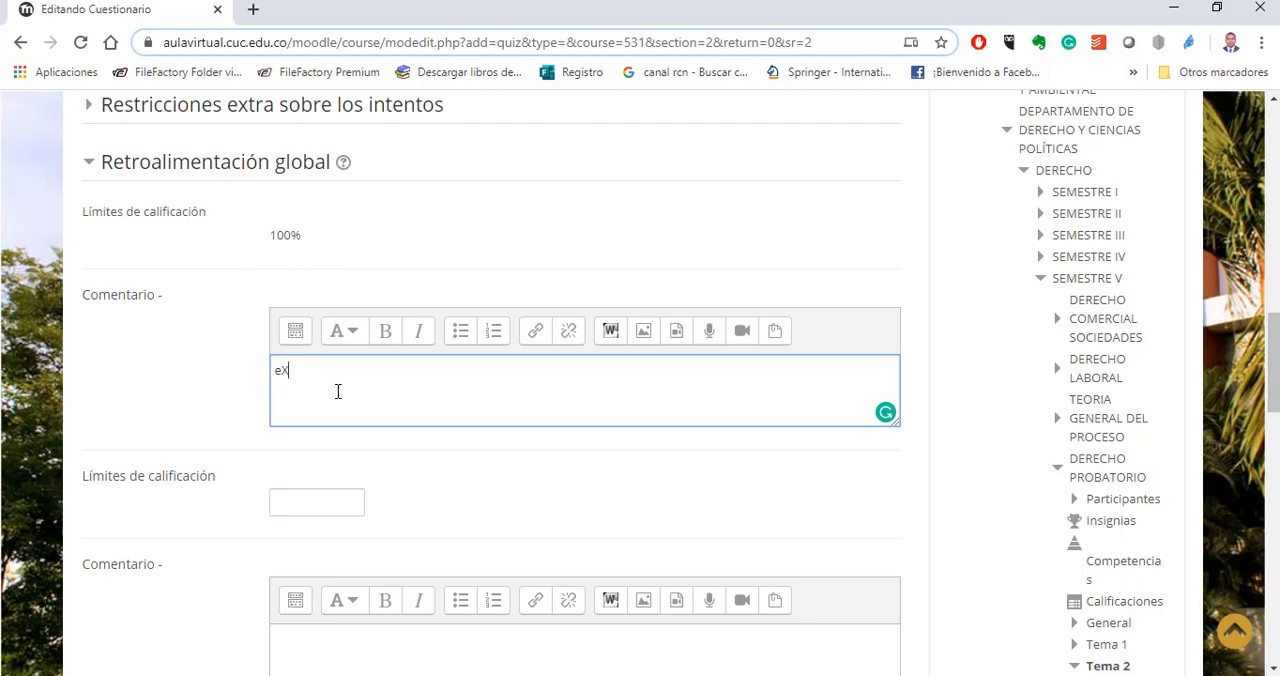
key(BackSpace)
key(BackSpace)
key(BackSpace)
key(BackSpace)
key(BackSpace)
key(BackSpace)
key(BackSpace)
key(BackSpace)
key(BackSpace)
key(Caps_Lock)
text(Excelente !!!)
Review the remaining grade limits and comment fields in Retroalimentación global, including the option to add three more feedback fields.
scroll(405, 303, down, 2)
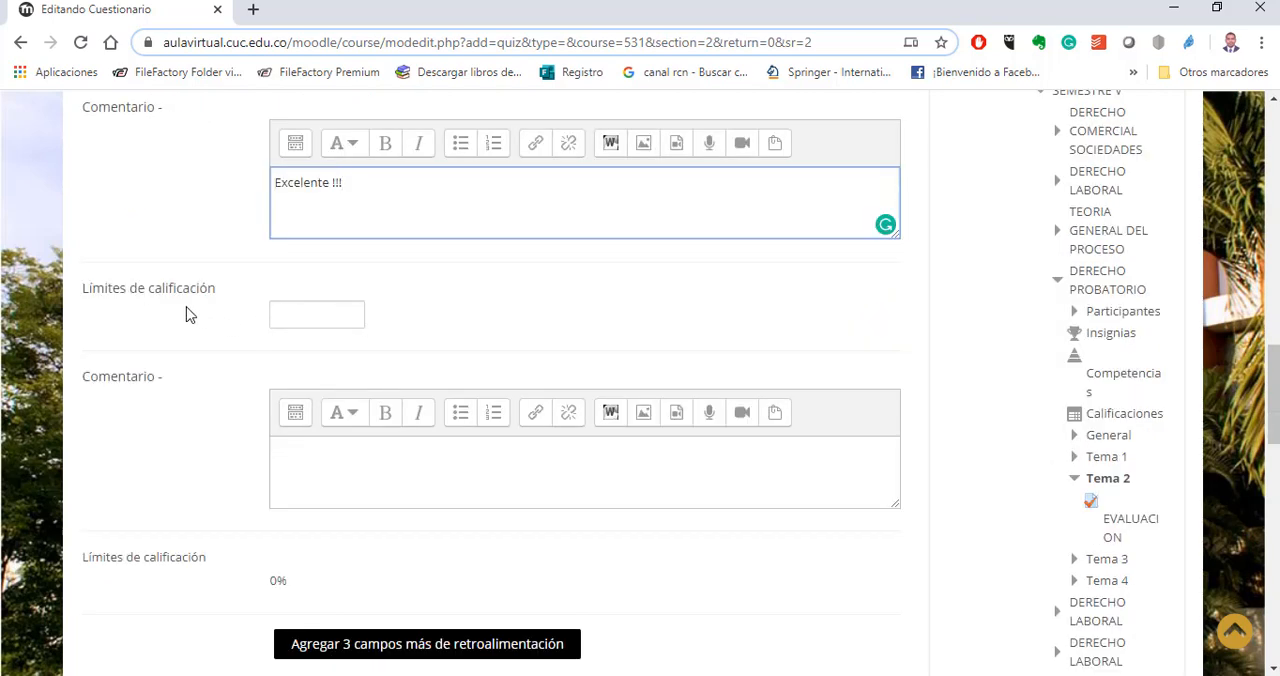
click(315, 309)
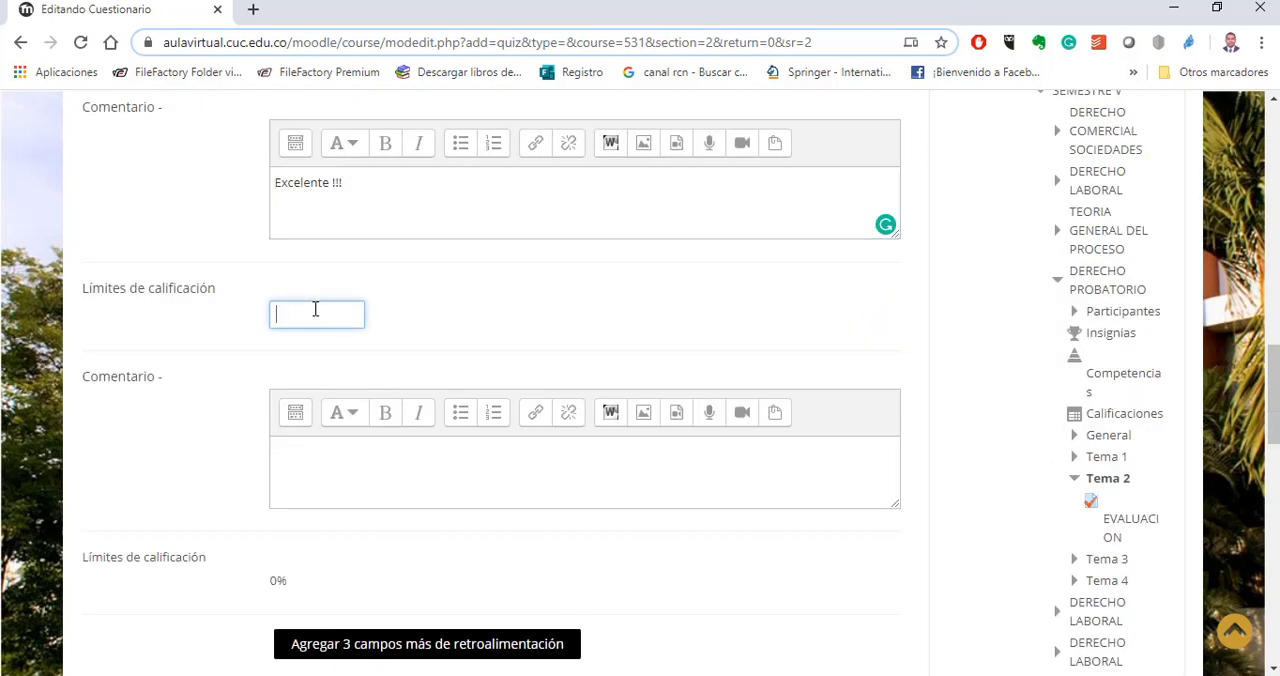
scroll(340, 309, up, 1)
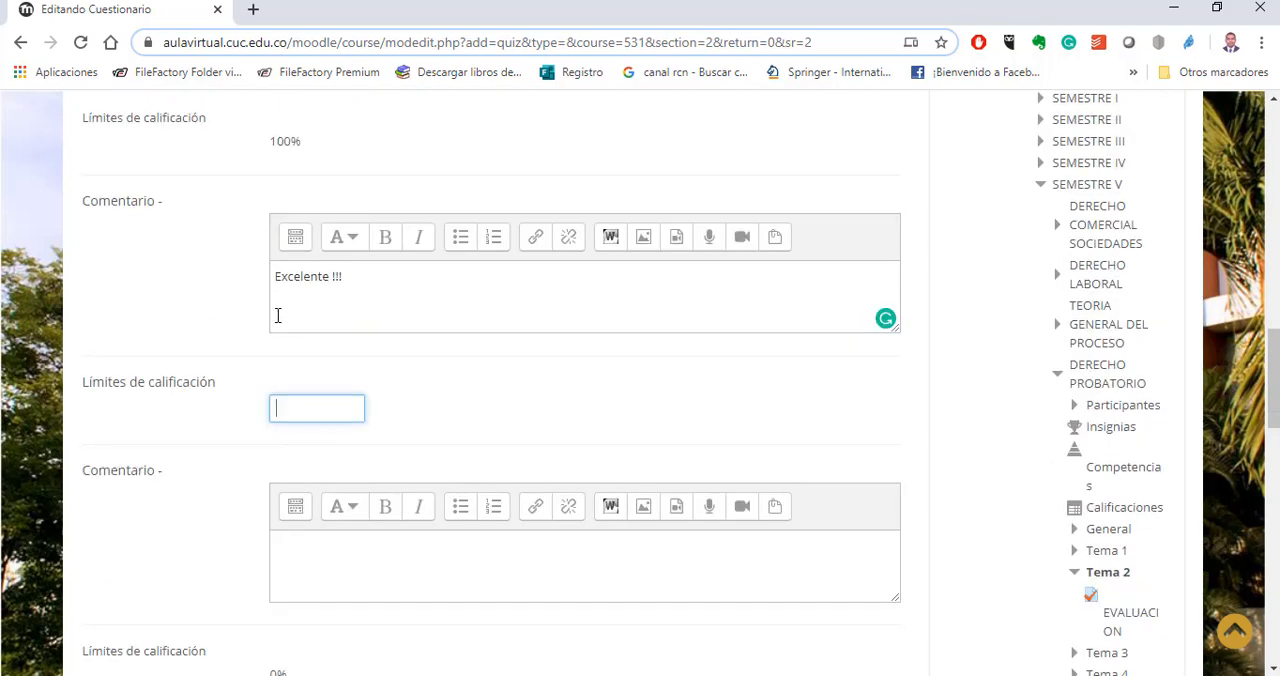
scroll(260, 322, down, 2)
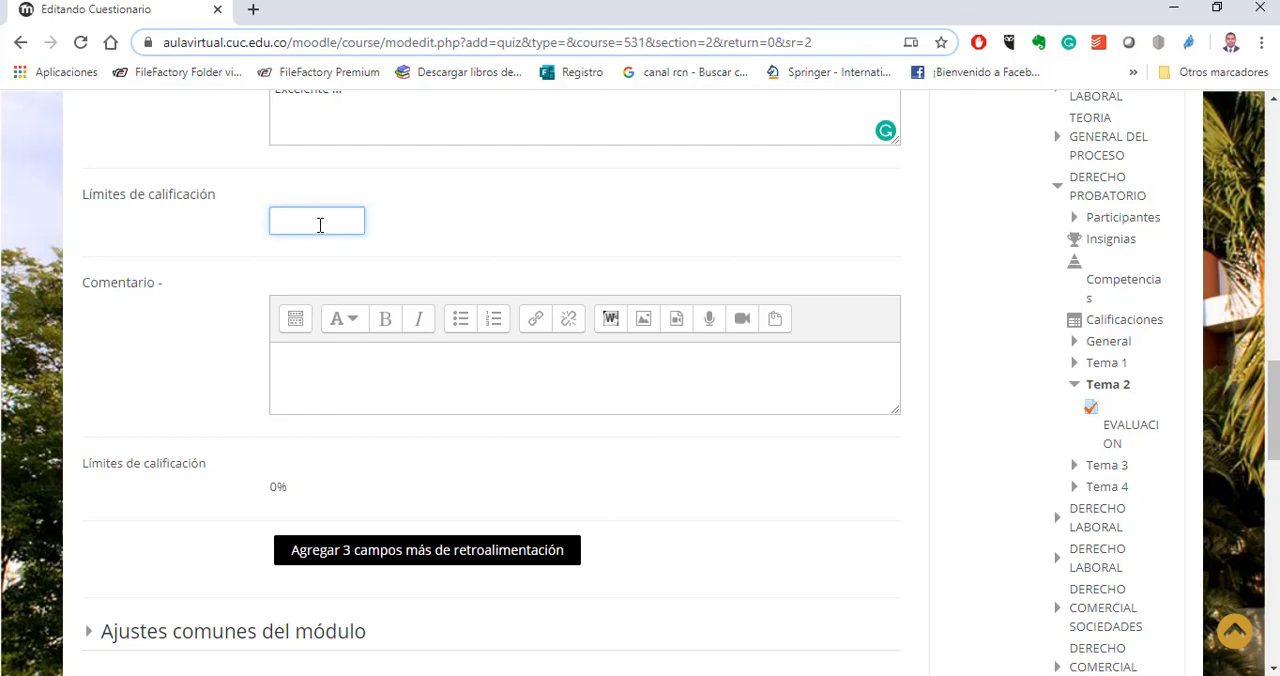
click(343, 374)
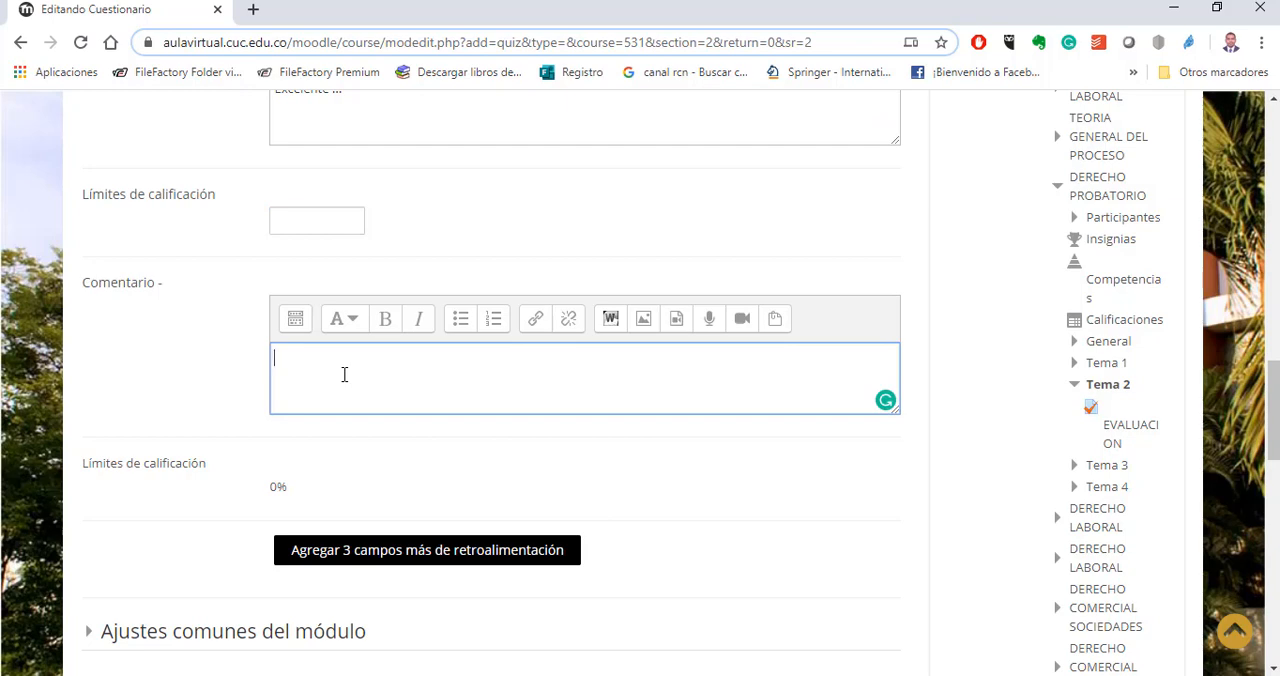
scroll(349, 409, down, 1)
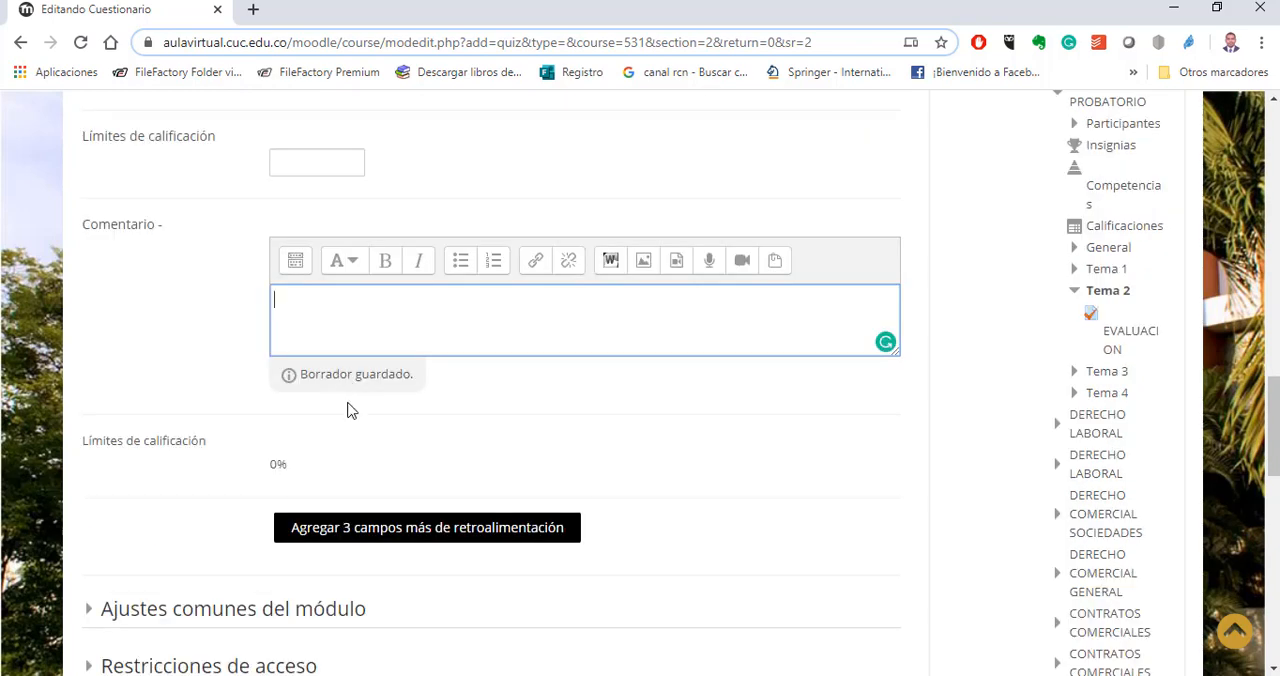
click(405, 530)
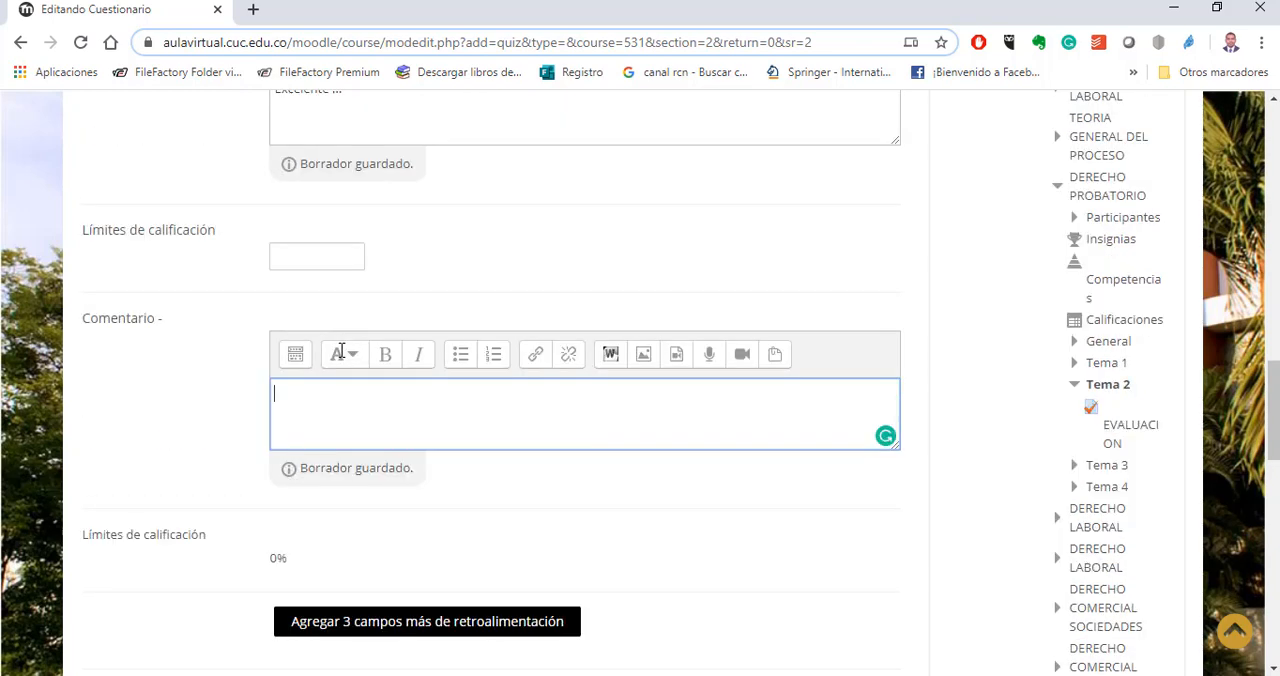
scroll(340, 345, up, 2)
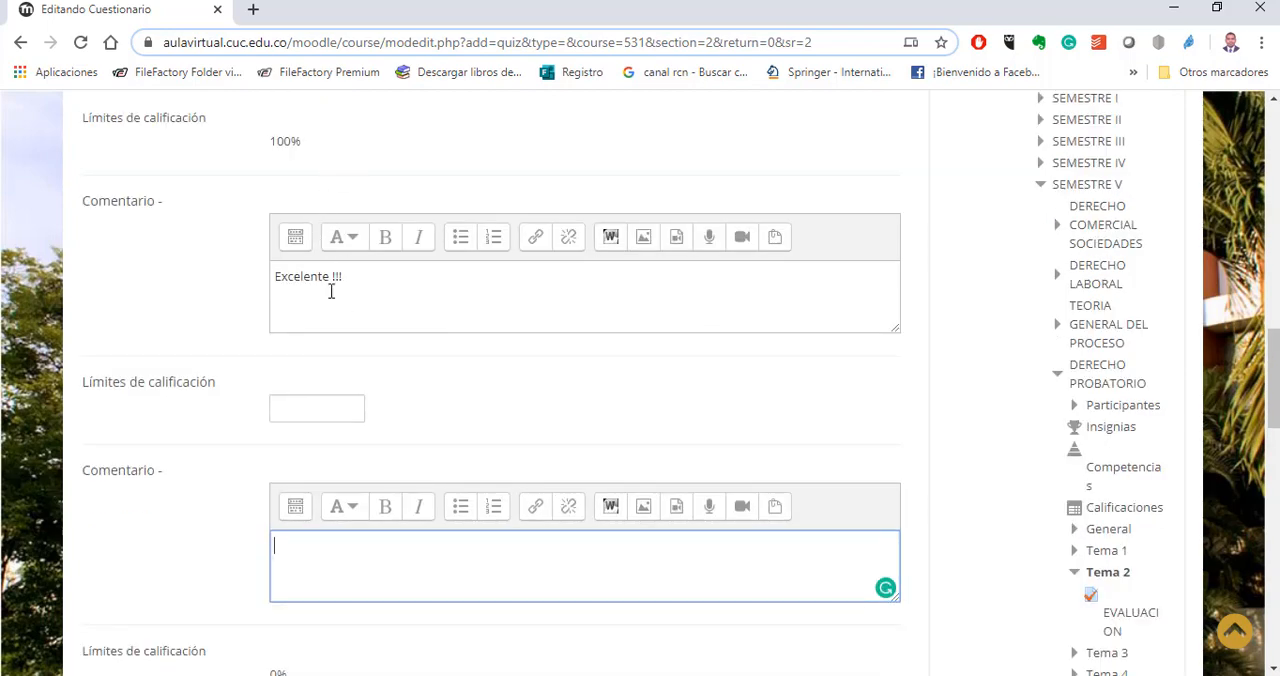
scroll(367, 358, down, 2)
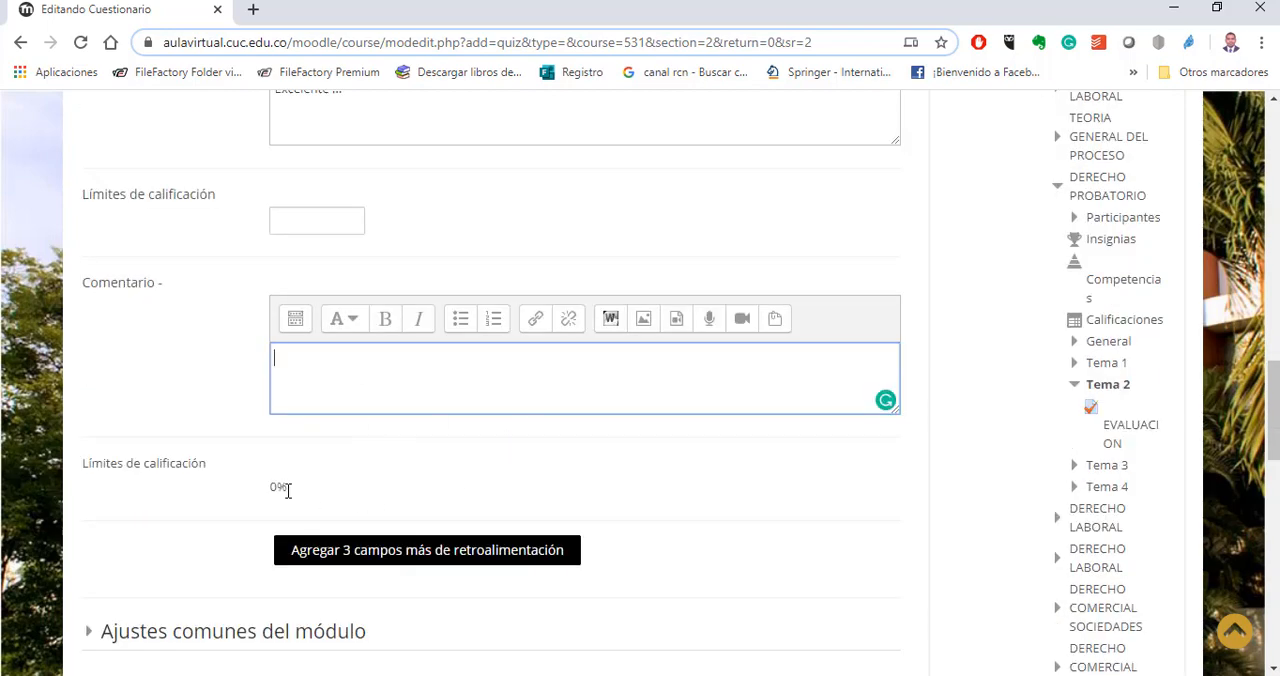
scroll(287, 489, up, 3)
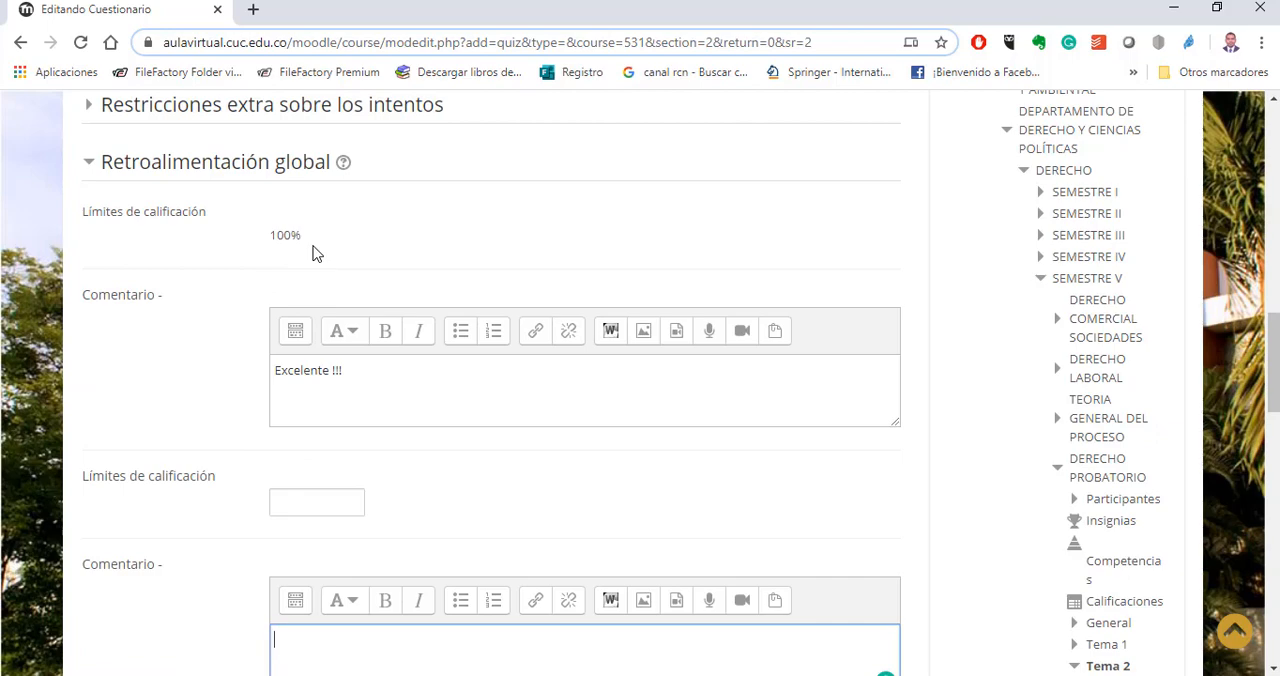
Expand Ajustes comunes del módulo, try Ocultar a los estudiantes for Disponibilidad, and restore Mostrar en la página del curso.
scroll(312, 253, down, 2)
scroll(154, 288, down, 5)
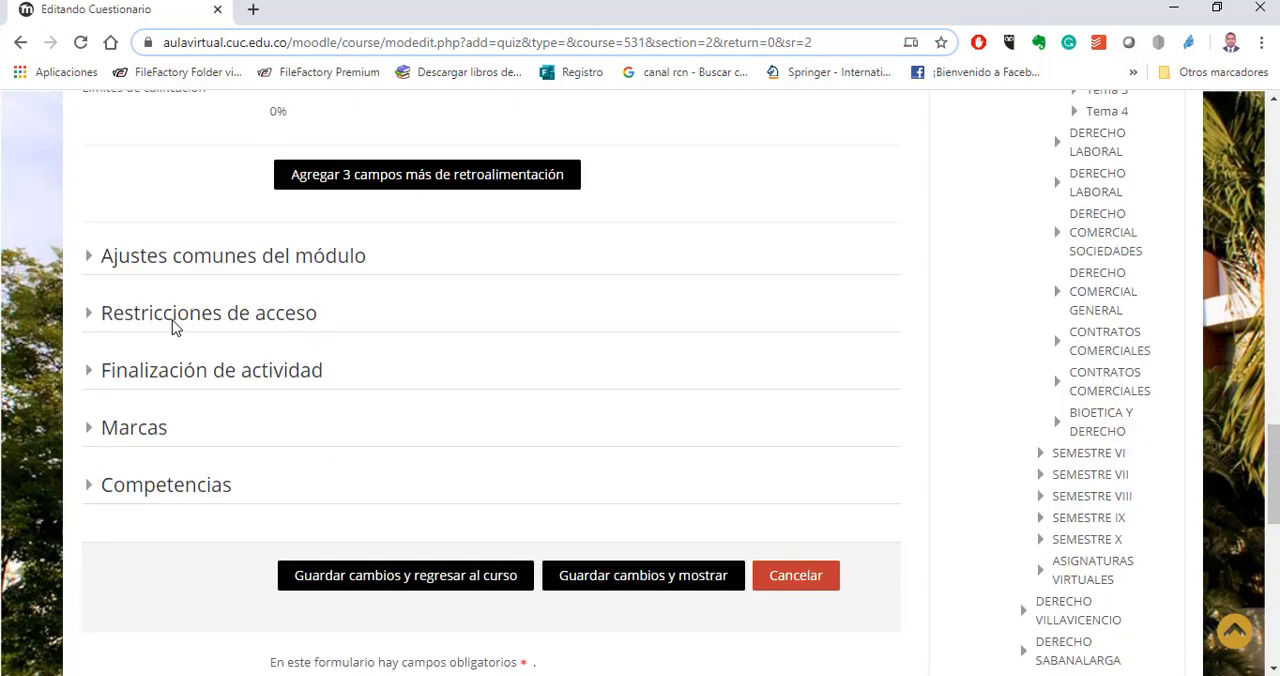
click(143, 268)
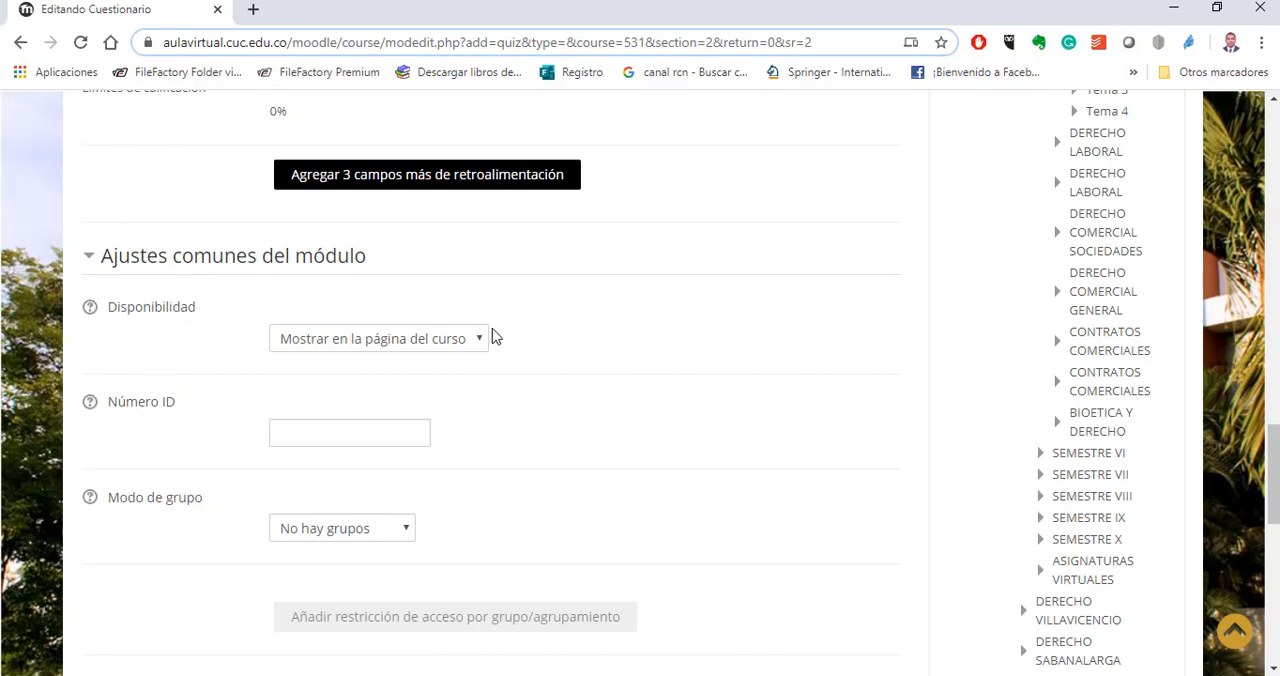
click(474, 355)
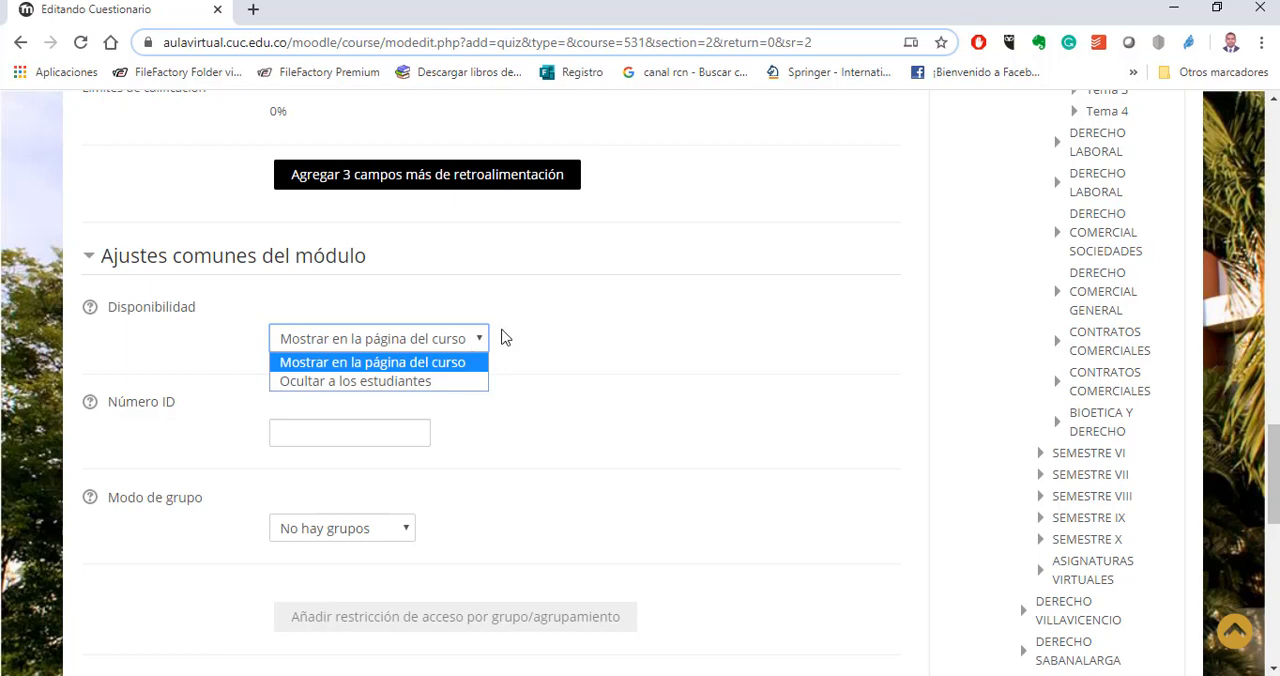
click(332, 385)
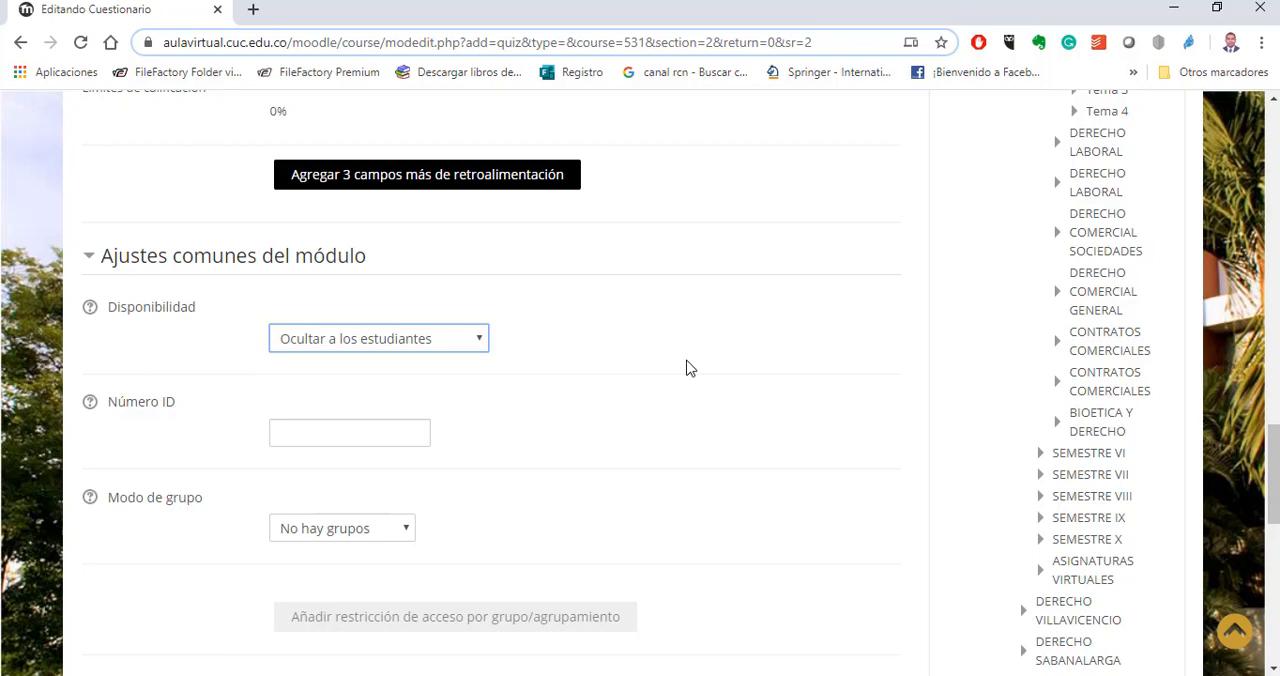
scroll(690, 368, down, 1)
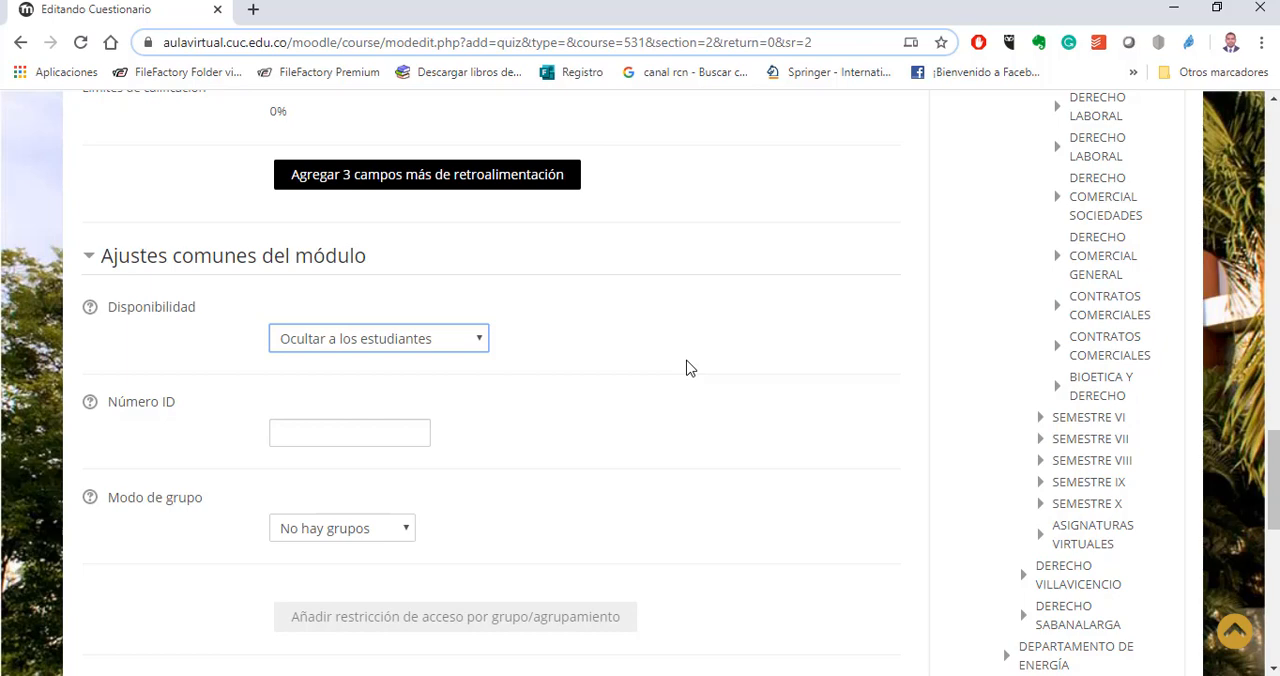
click(400, 345)
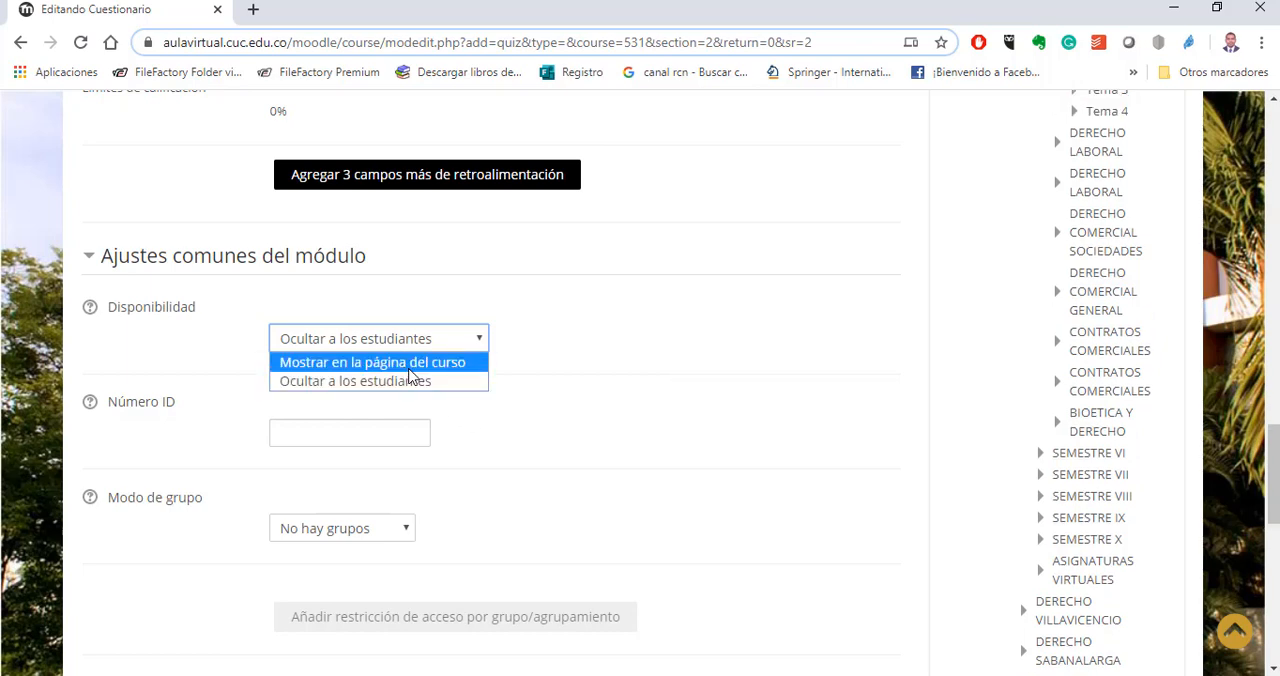
click(408, 364)
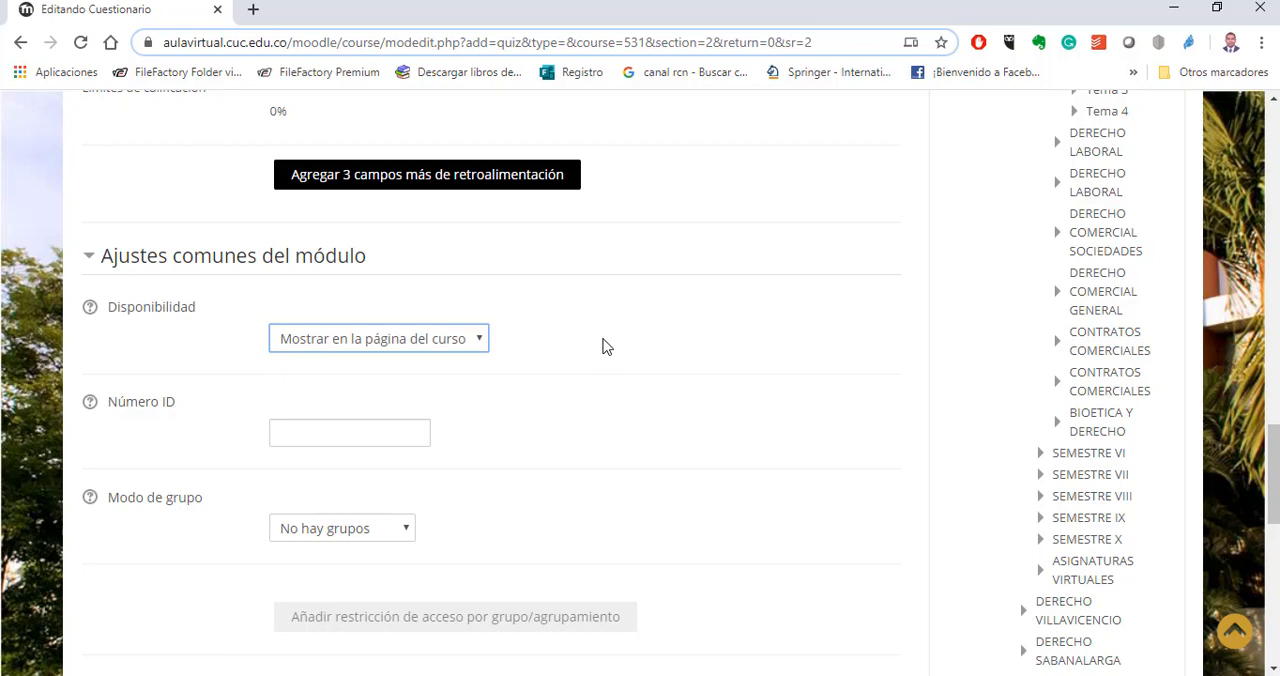
Try Grupos separados for Modo de grupo, restore No hay grupos, and collapse Ajustes comunes del módulo.
scroll(603, 346, down, 1)
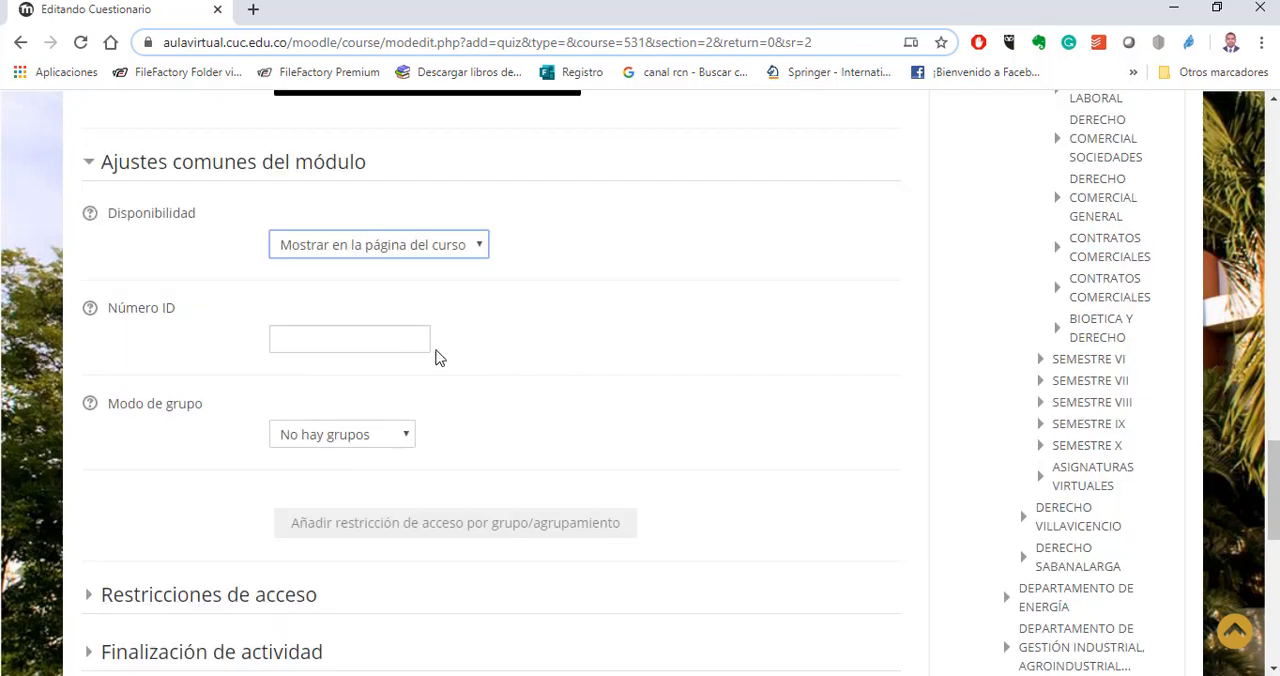
click(330, 349)
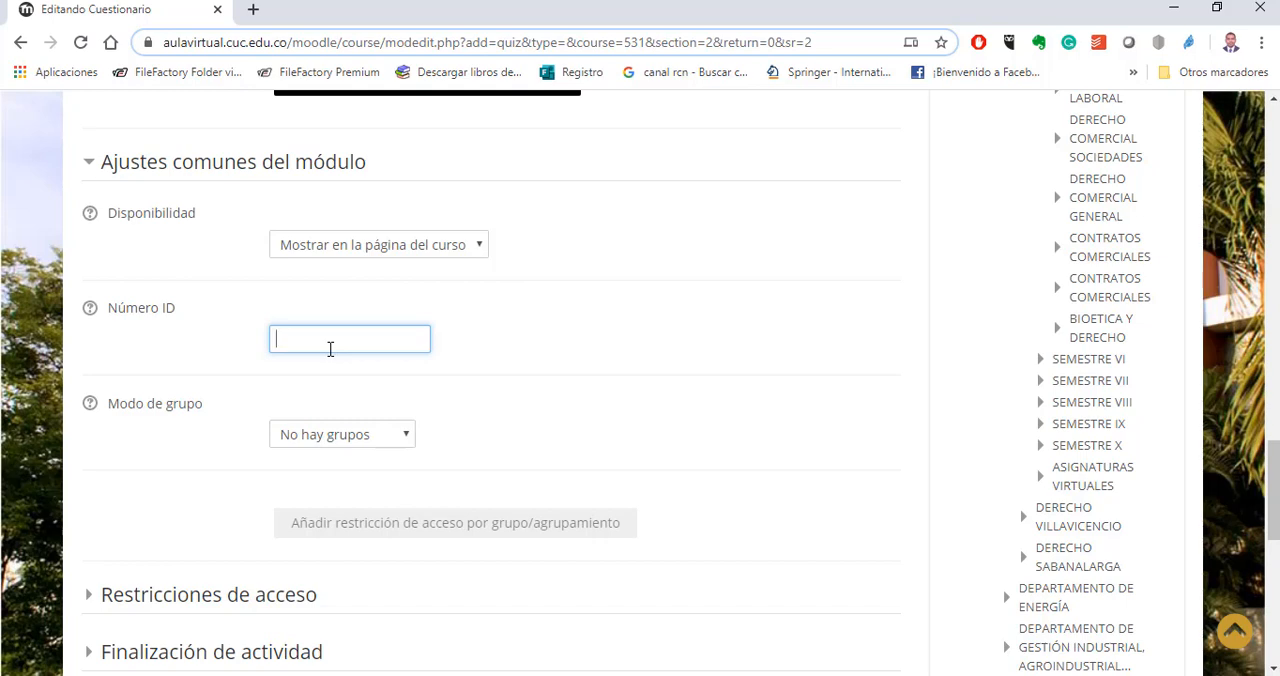
scroll(300, 345, down, 1)
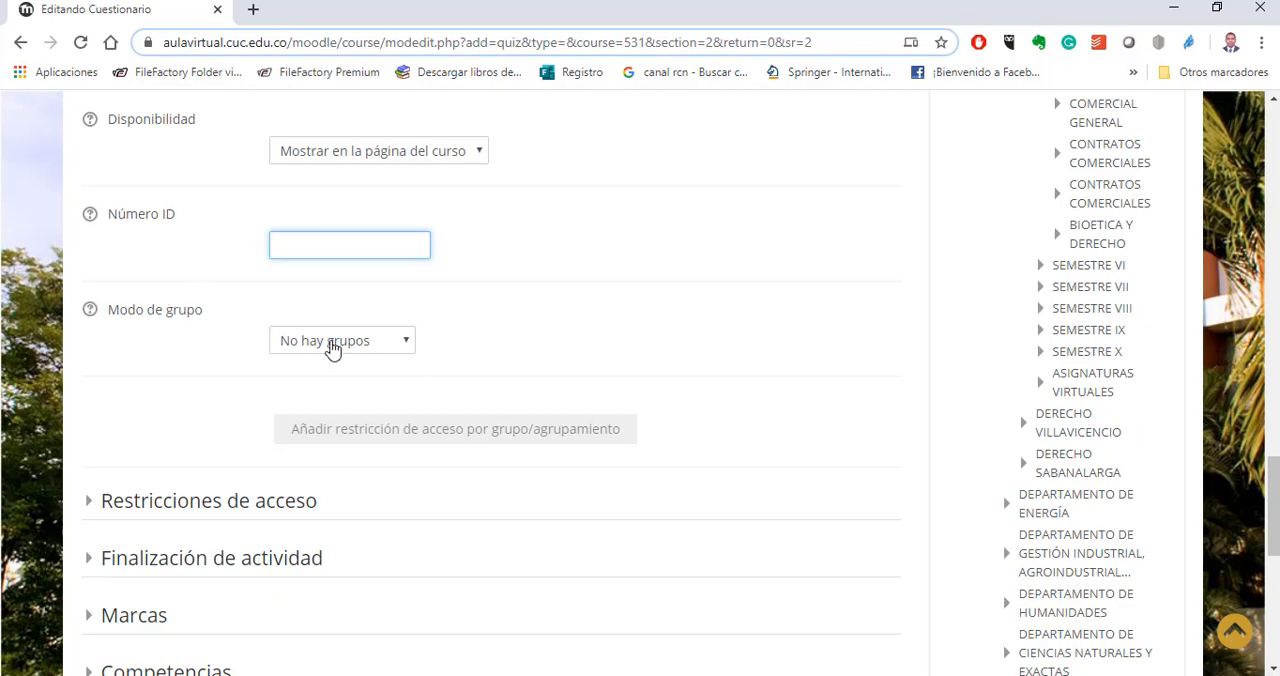
click(391, 348)
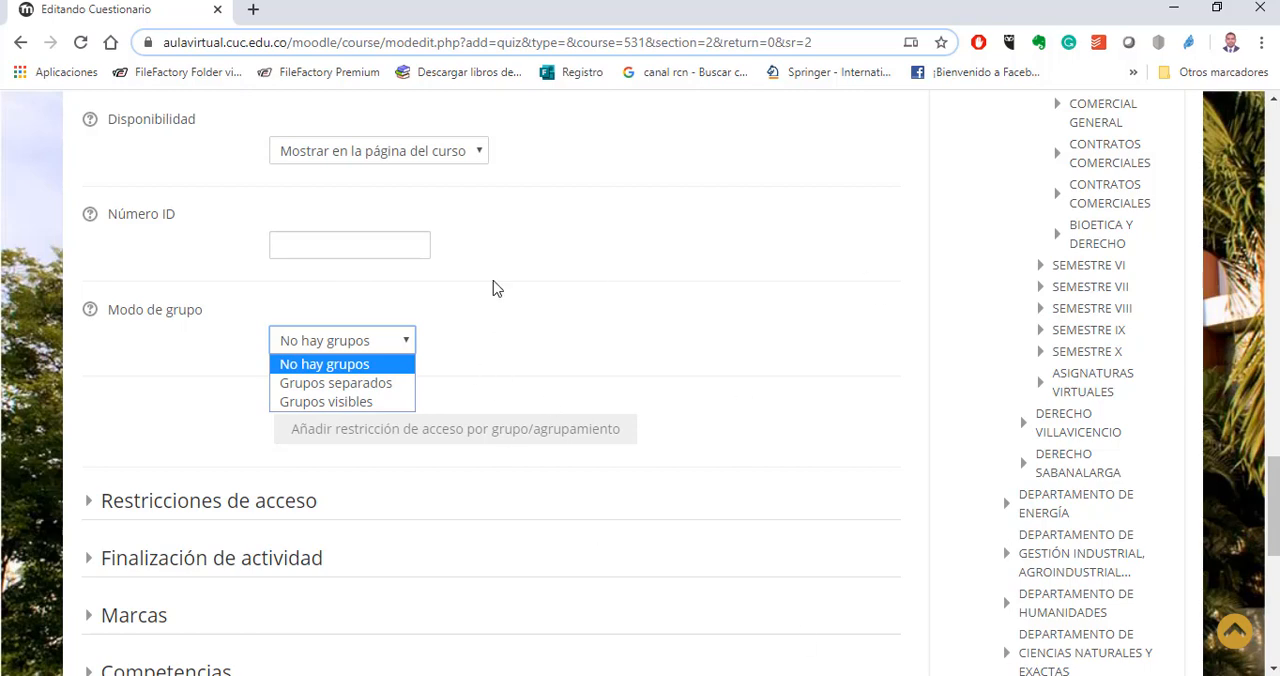
click(370, 384)
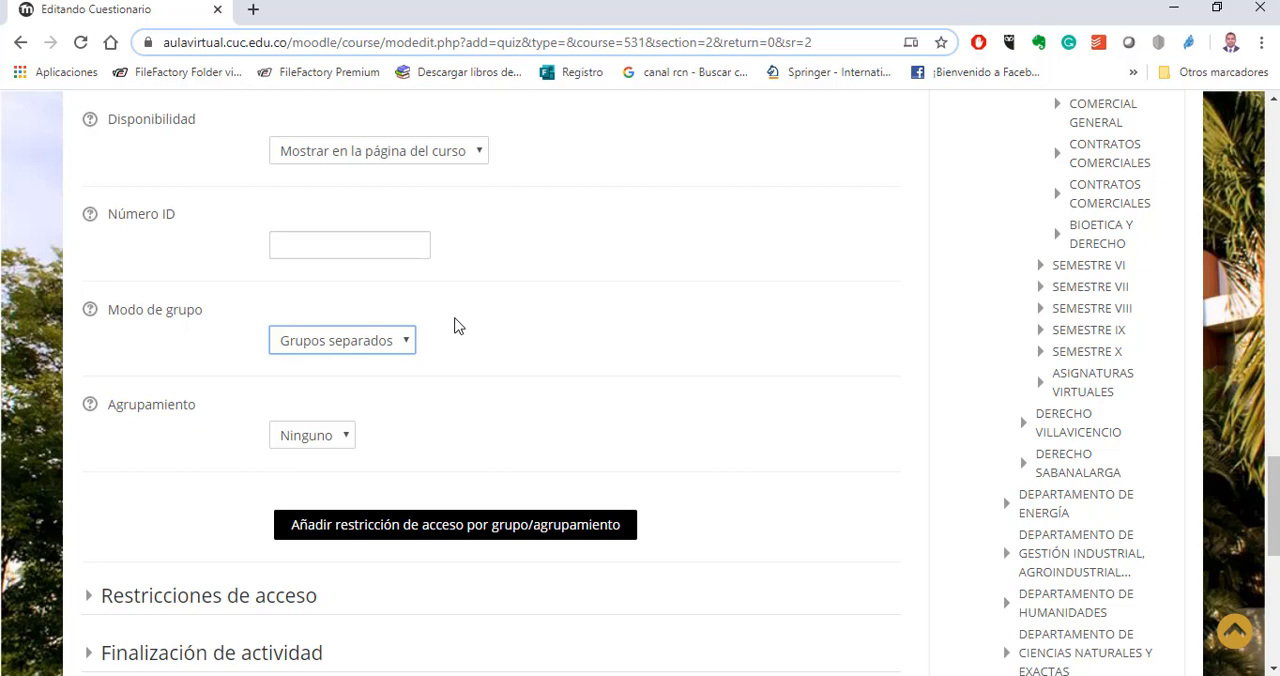
click(380, 342)
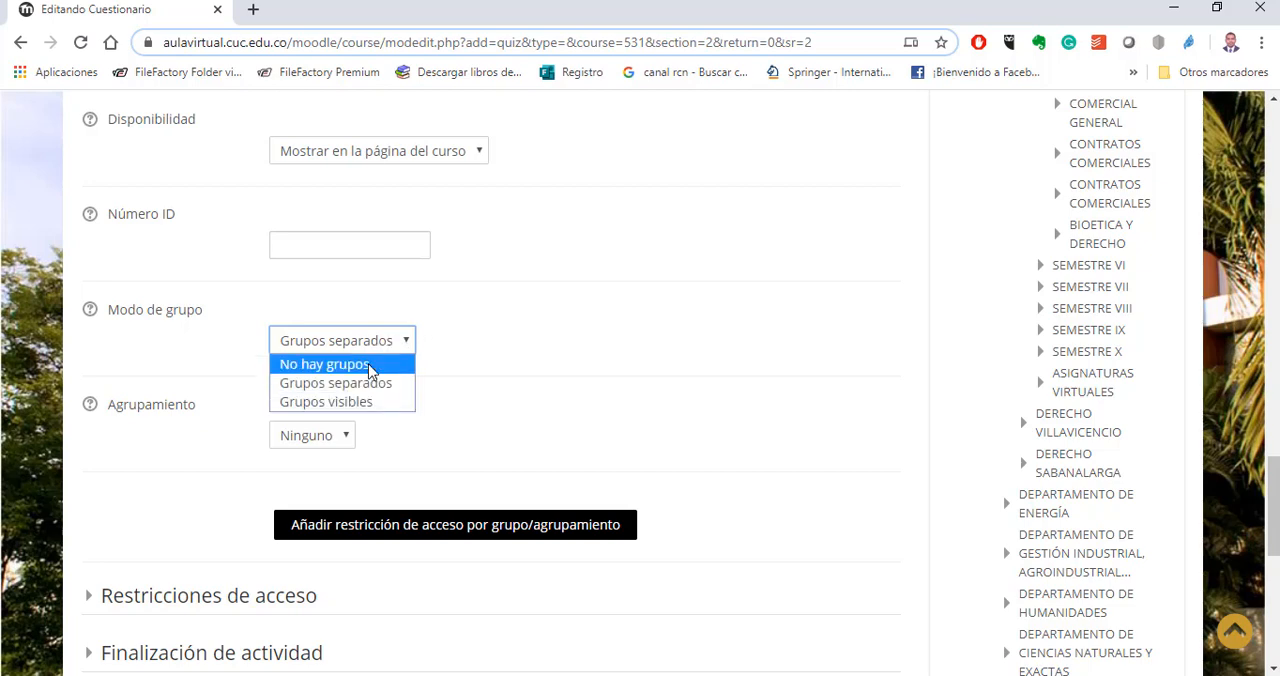
click(372, 364)
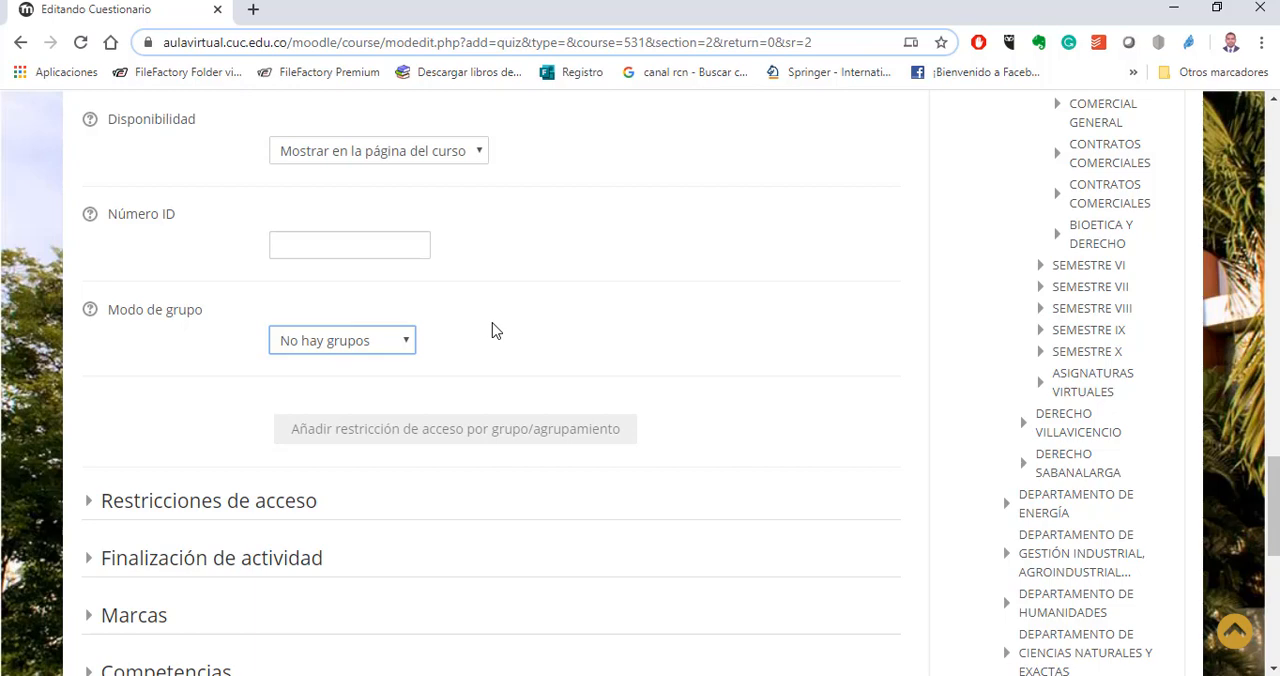
scroll(492, 330, up, 1)
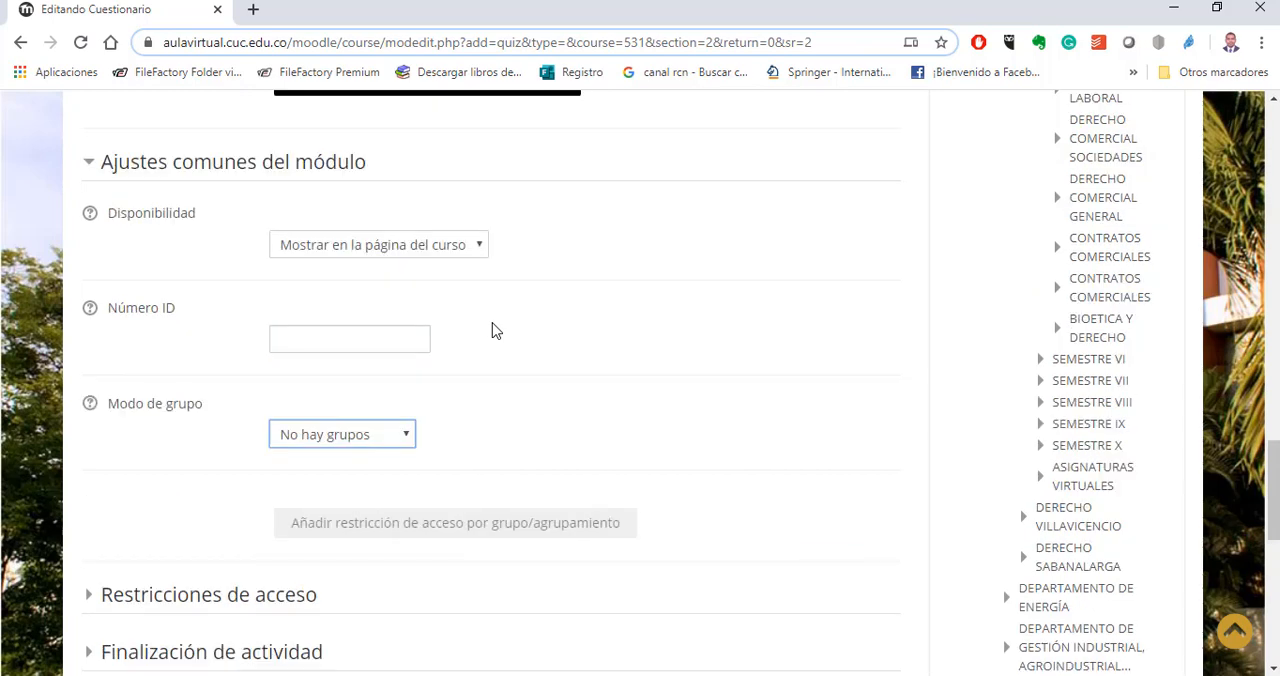
click(158, 180)
Expand Restricciones de acceso and review the restriction types that can be added to the quiz.
click(172, 222)
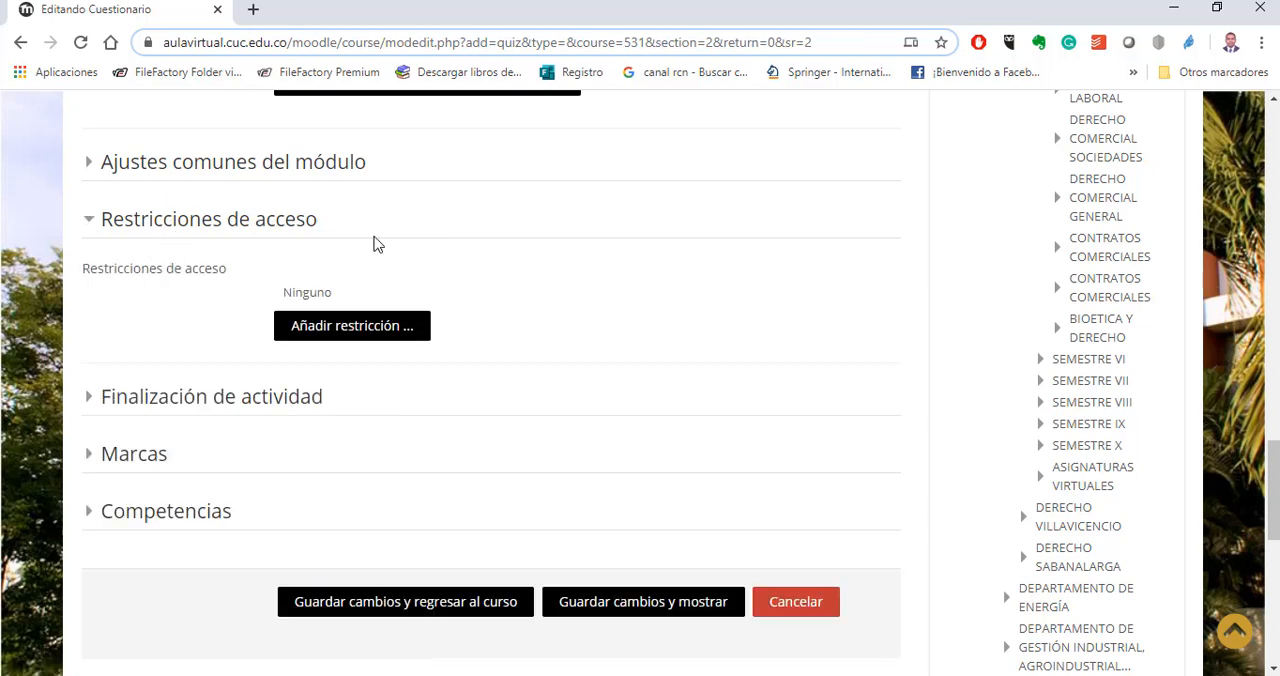
click(330, 336)
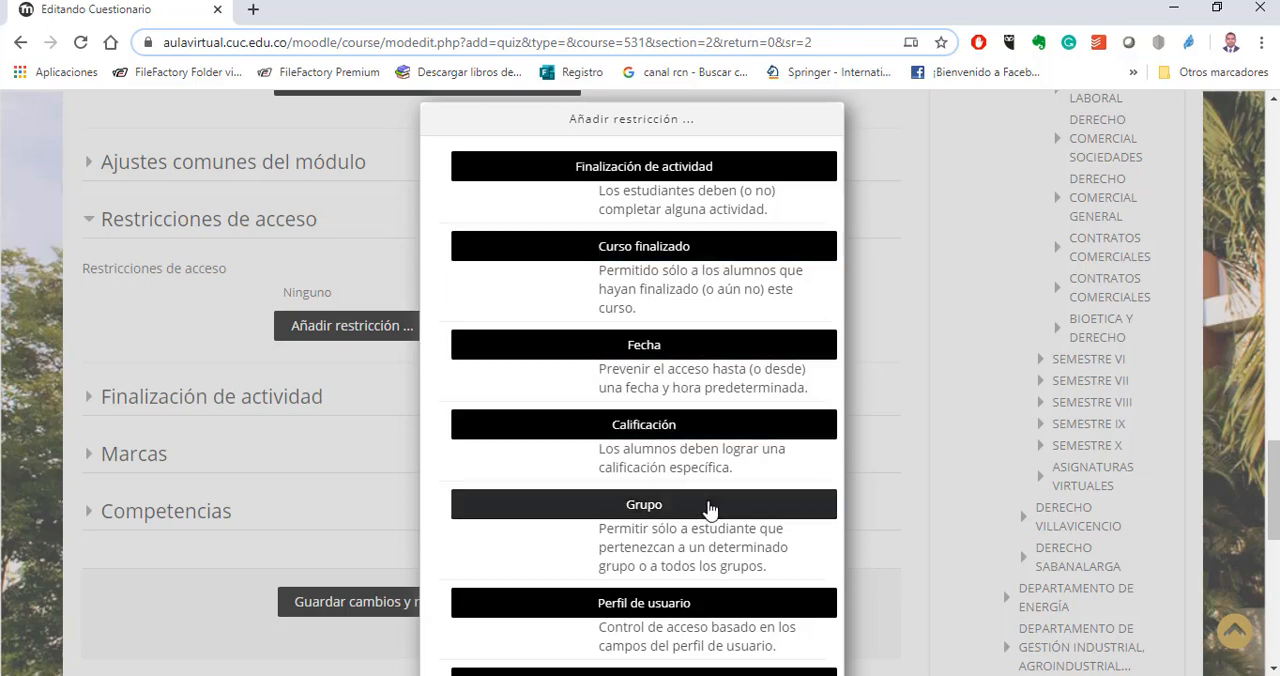
scroll(623, 548, down, 2)
scroll(694, 563, up, 1)
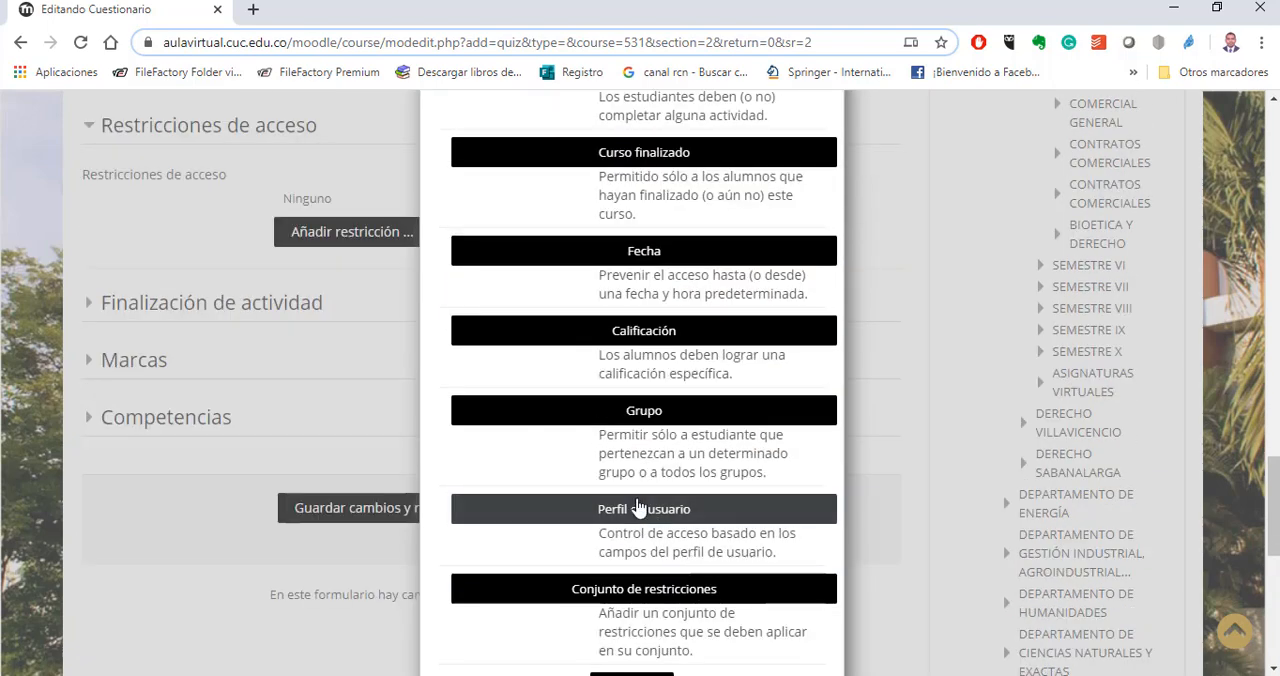
scroll(638, 508, up, 1)
scroll(591, 347, down, 3)
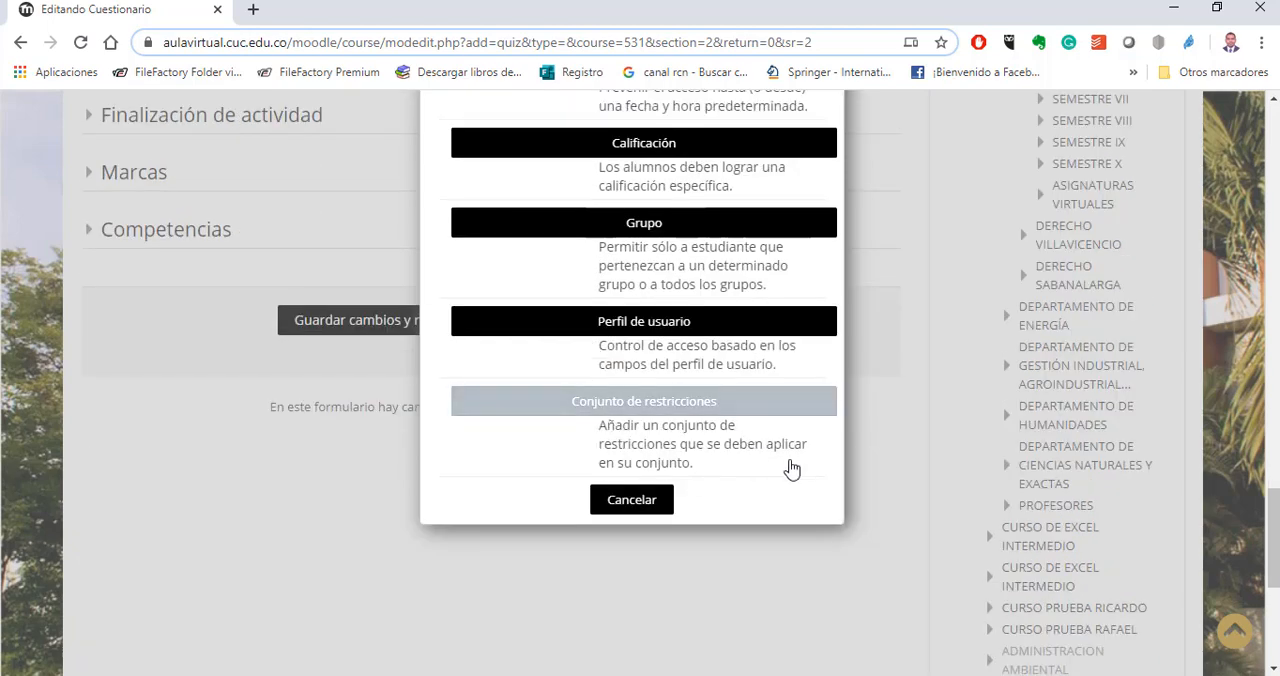
scroll(791, 468, up, 3)
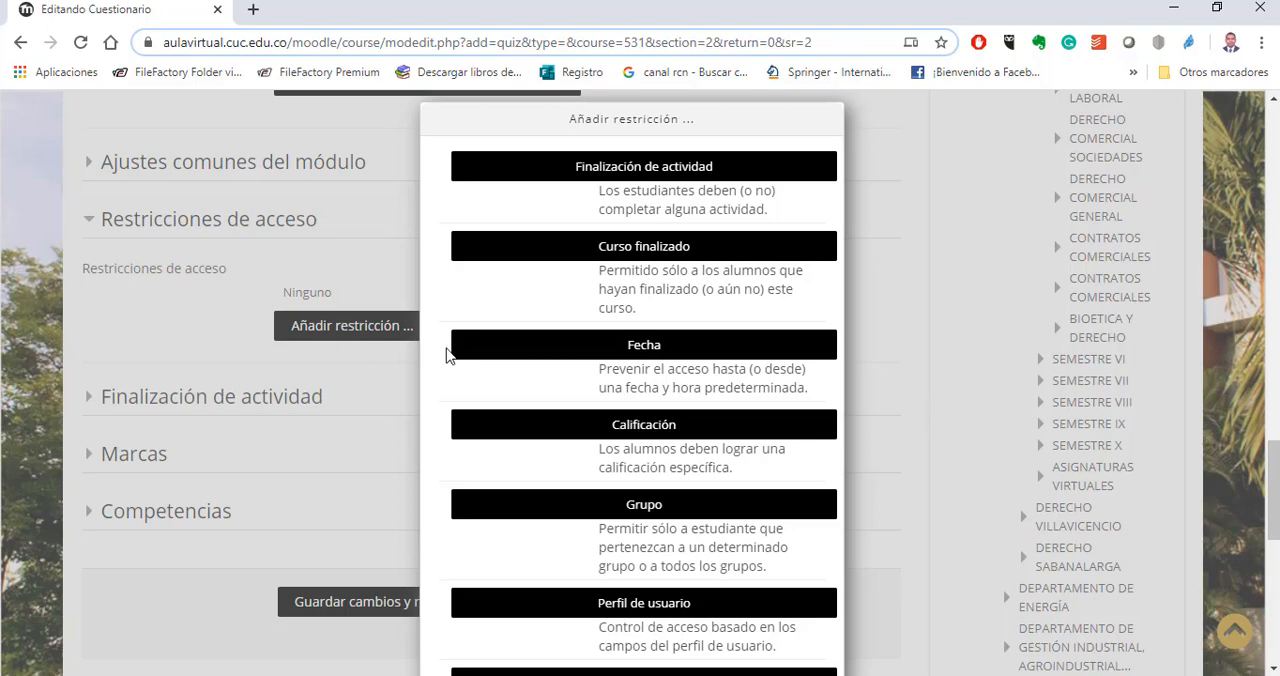
Add a Grupo access restriction requiring students to belong to group AD.
scroll(480, 330, down, 1)
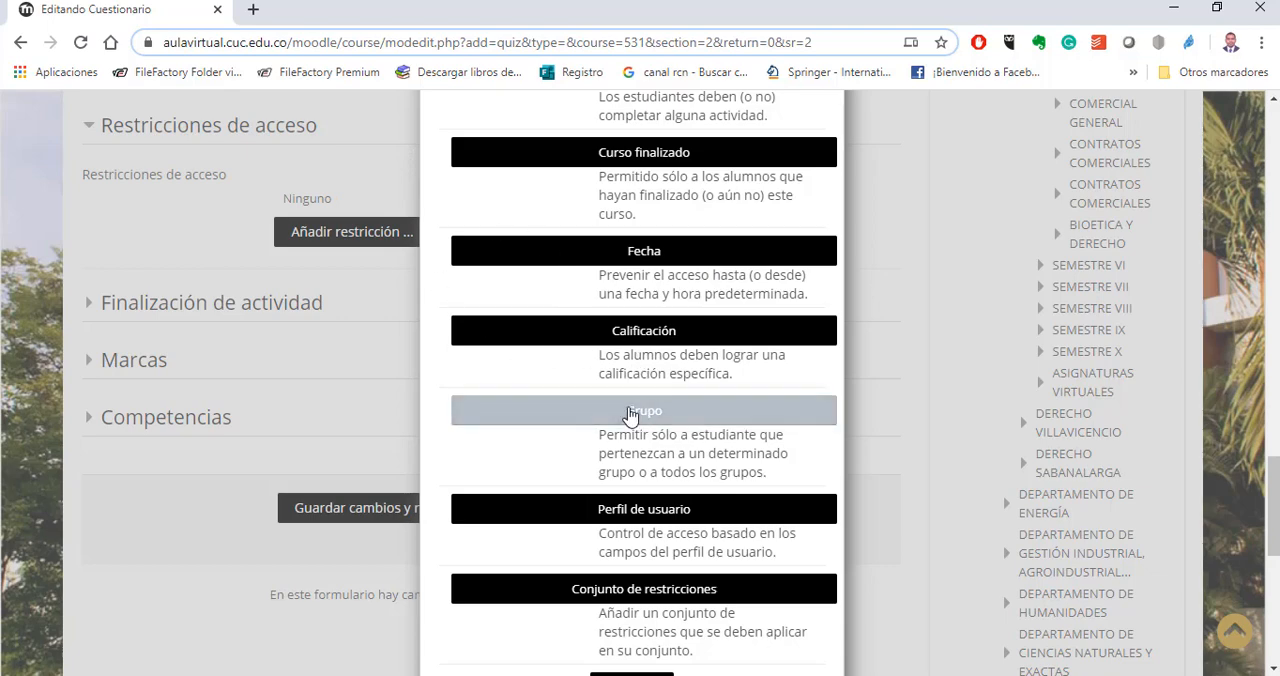
click(630, 412)
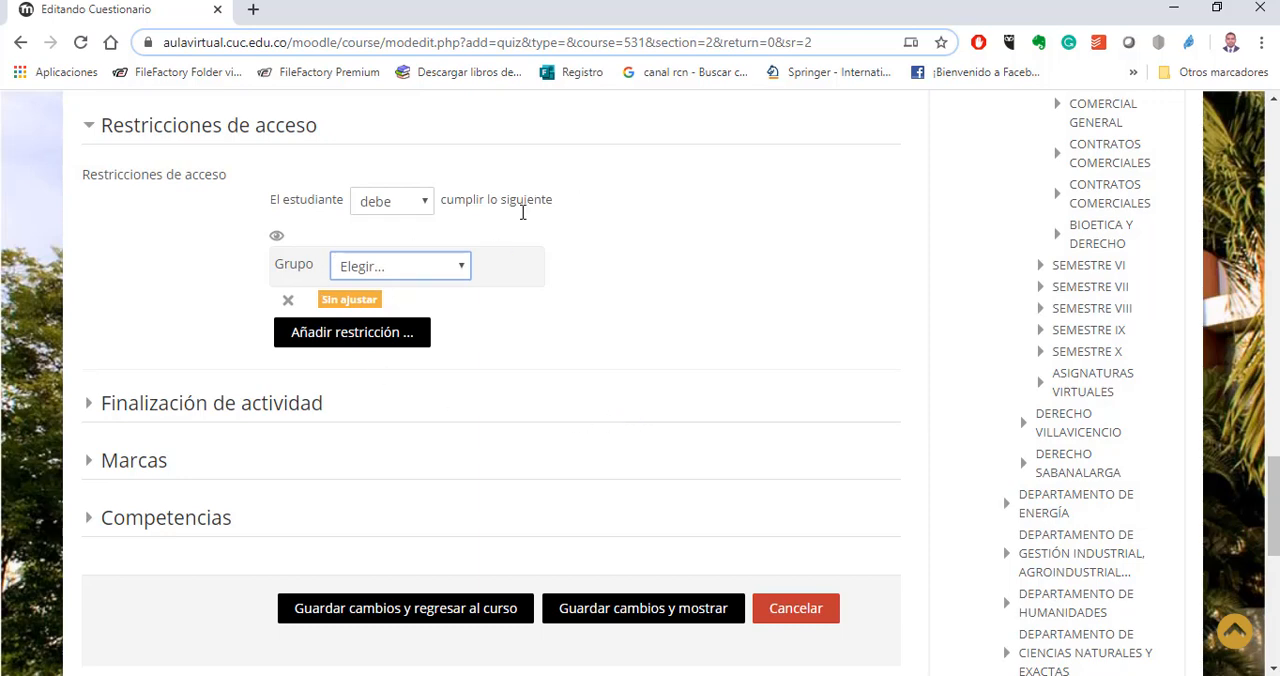
click(458, 272)
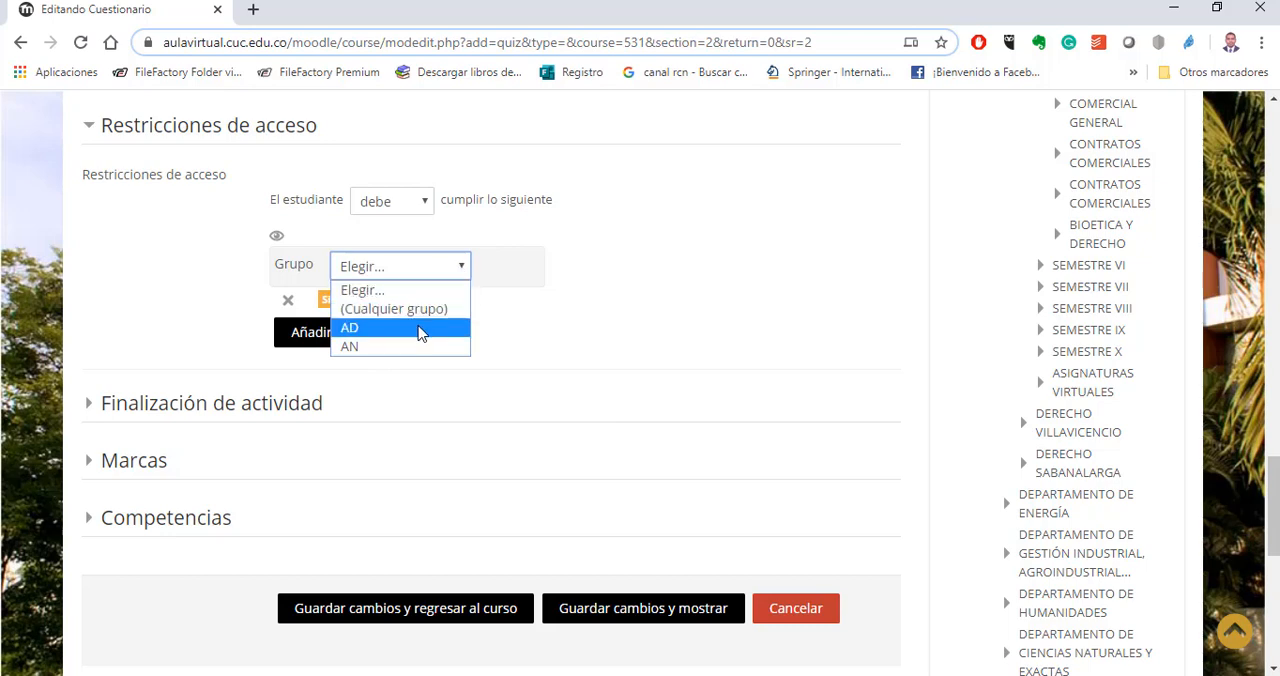
click(464, 330)
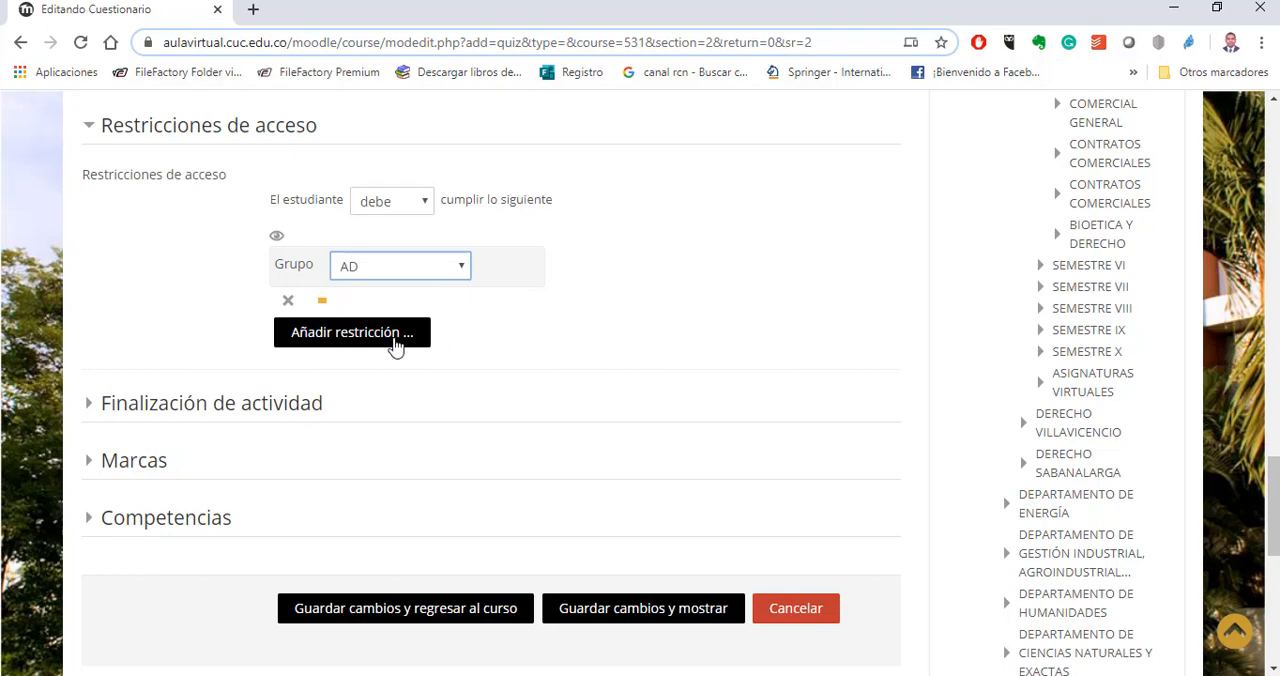
Replace the Grupo restriction with a Perfil de usuario restriction requiring Dirección de correo to equal a student's e-mail address.
click(392, 345)
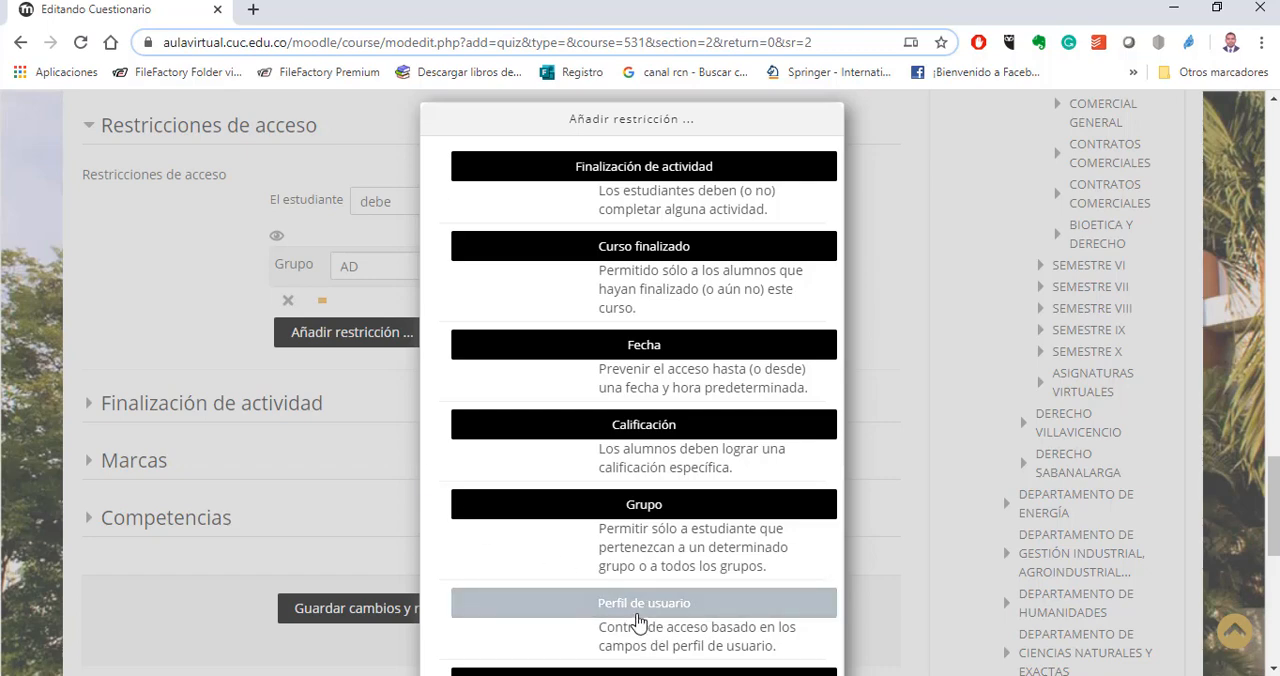
click(636, 614)
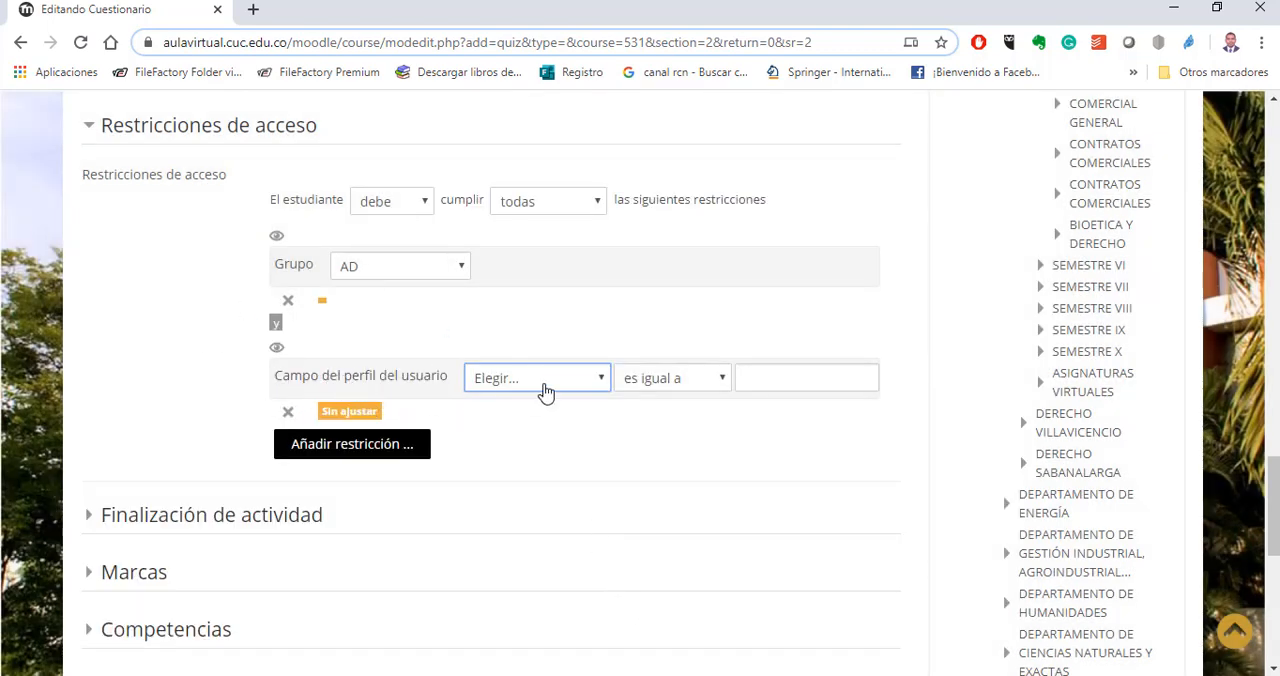
click(592, 391)
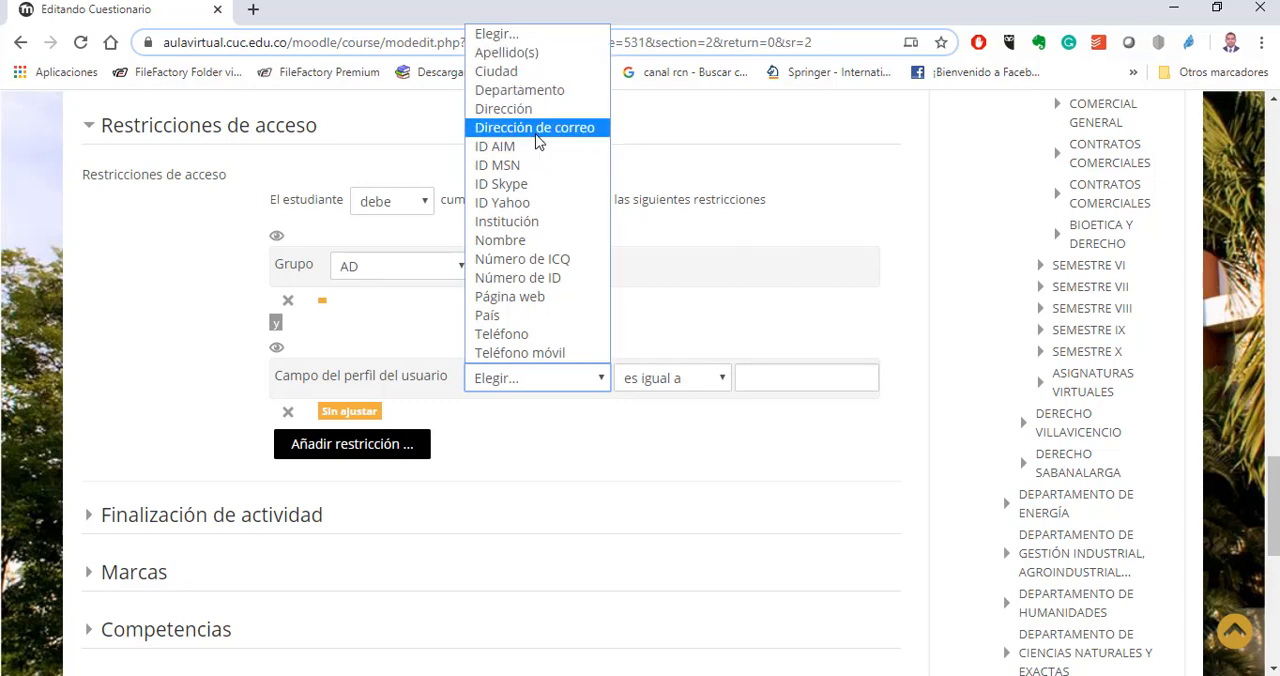
click(540, 127)
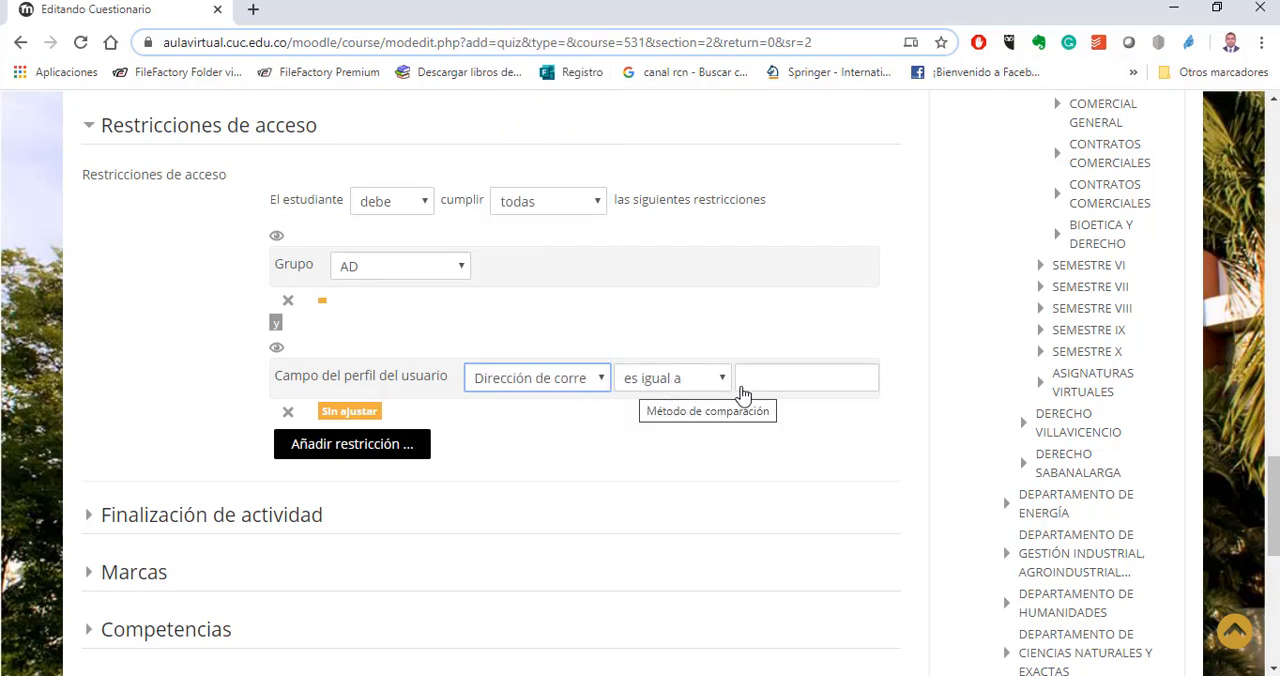
click(792, 386)
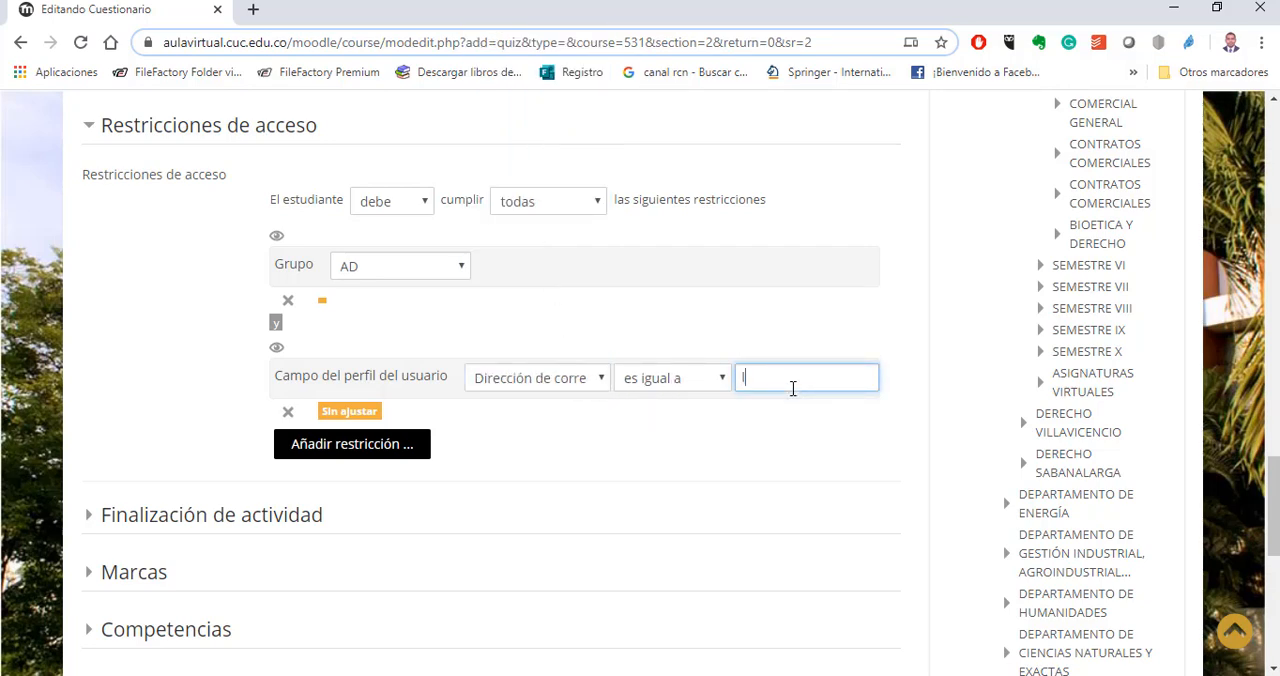
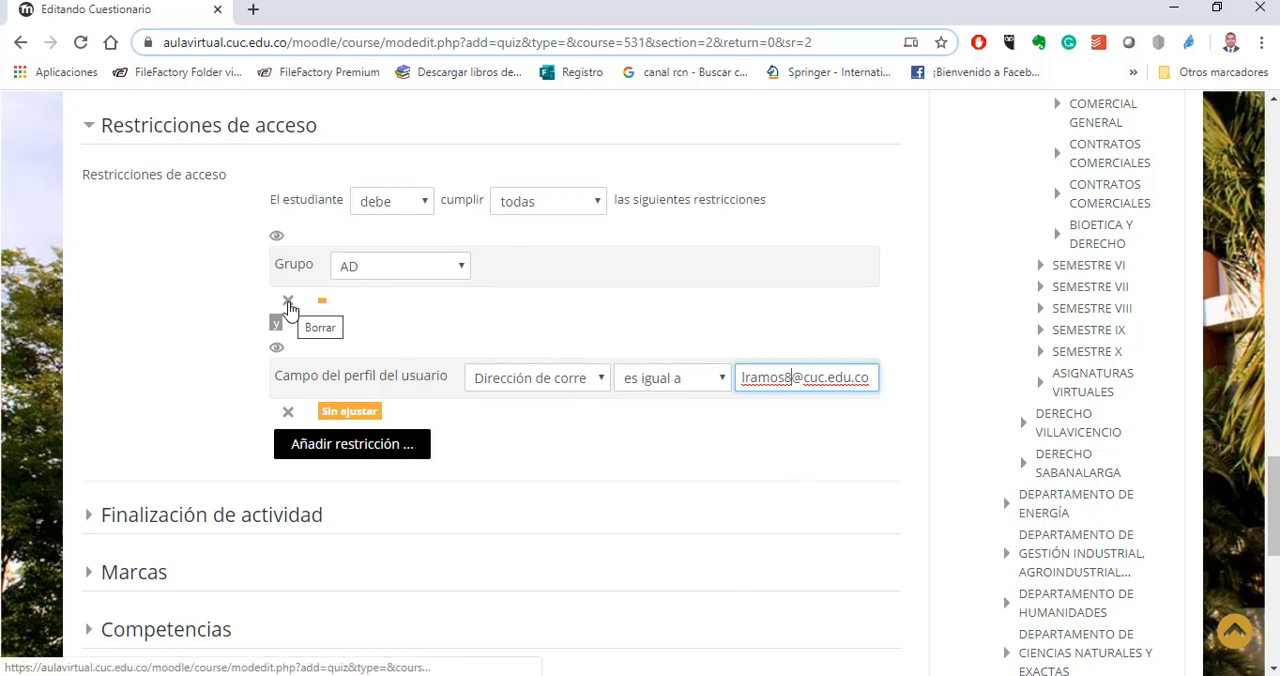
click(287, 302)
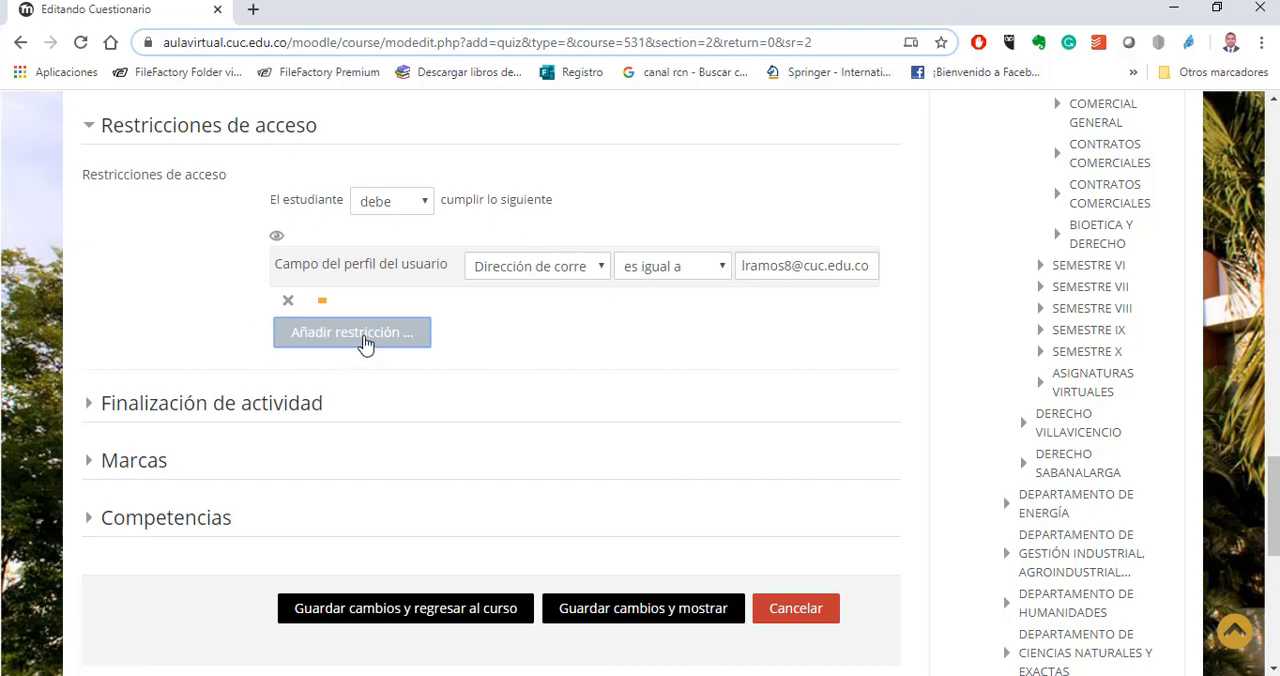
Add a second Perfil de usuario restriction with another student's e-mail and require cualquiera de the restrictions.
click(365, 343)
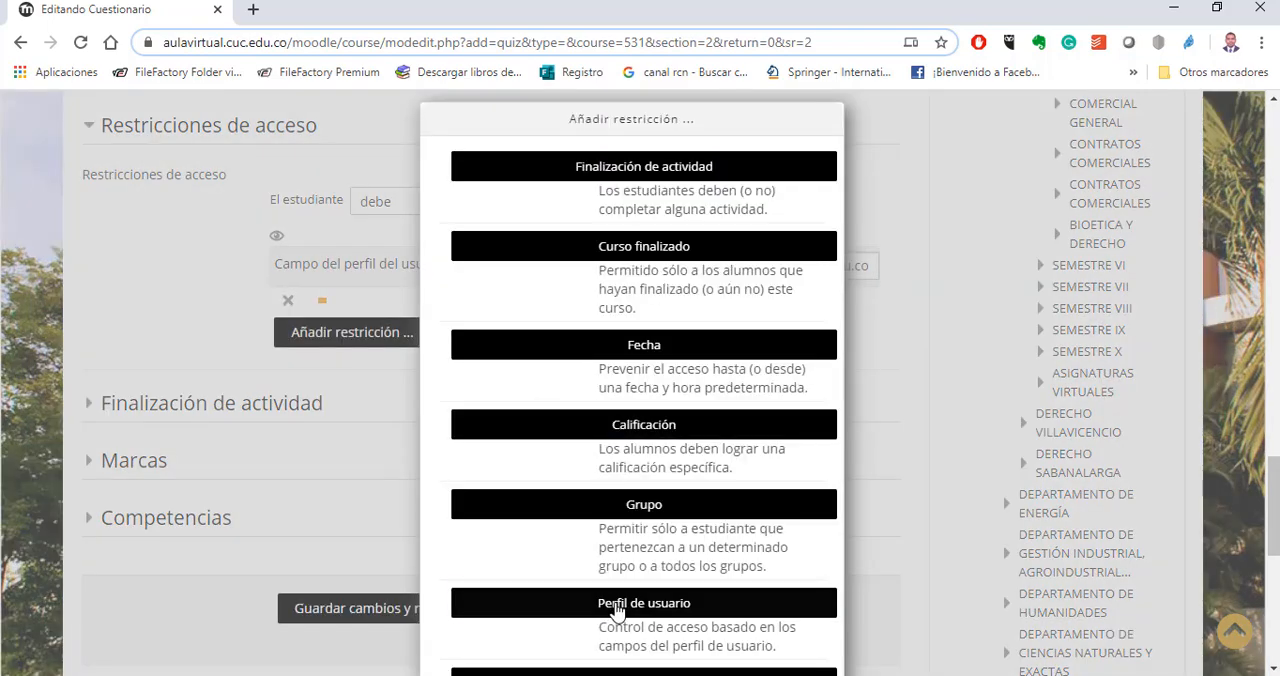
click(617, 606)
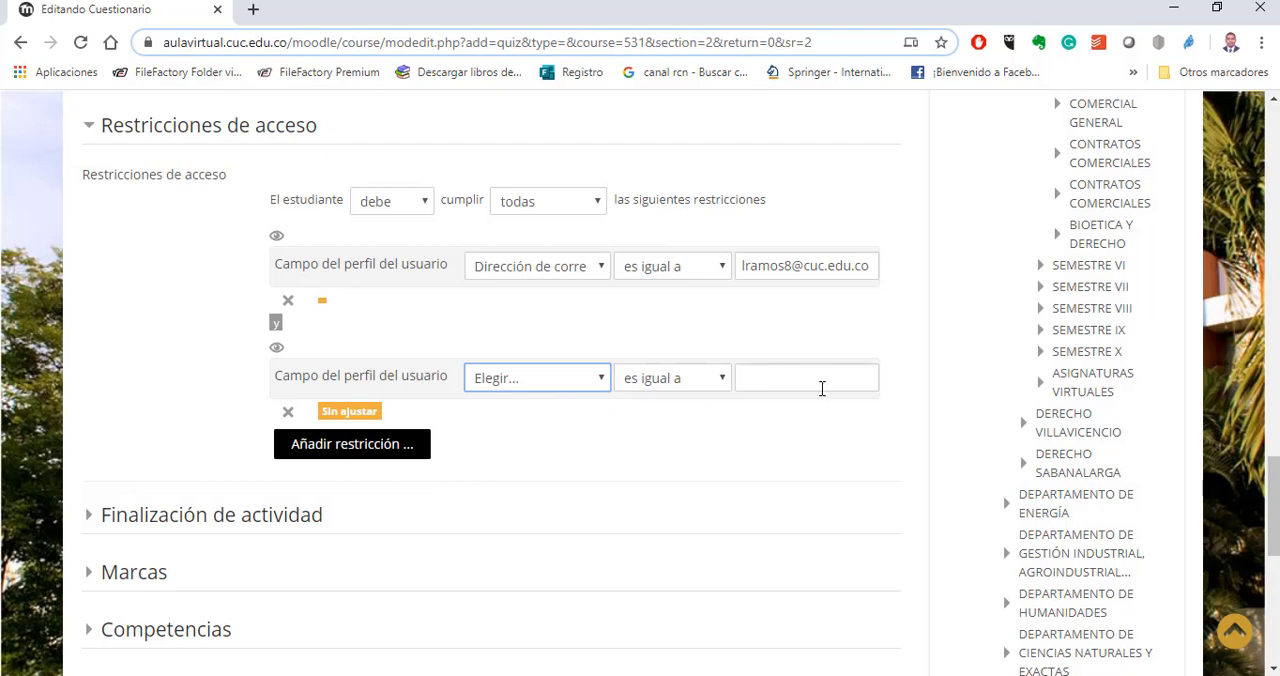
click(822, 388)
text(aarte)
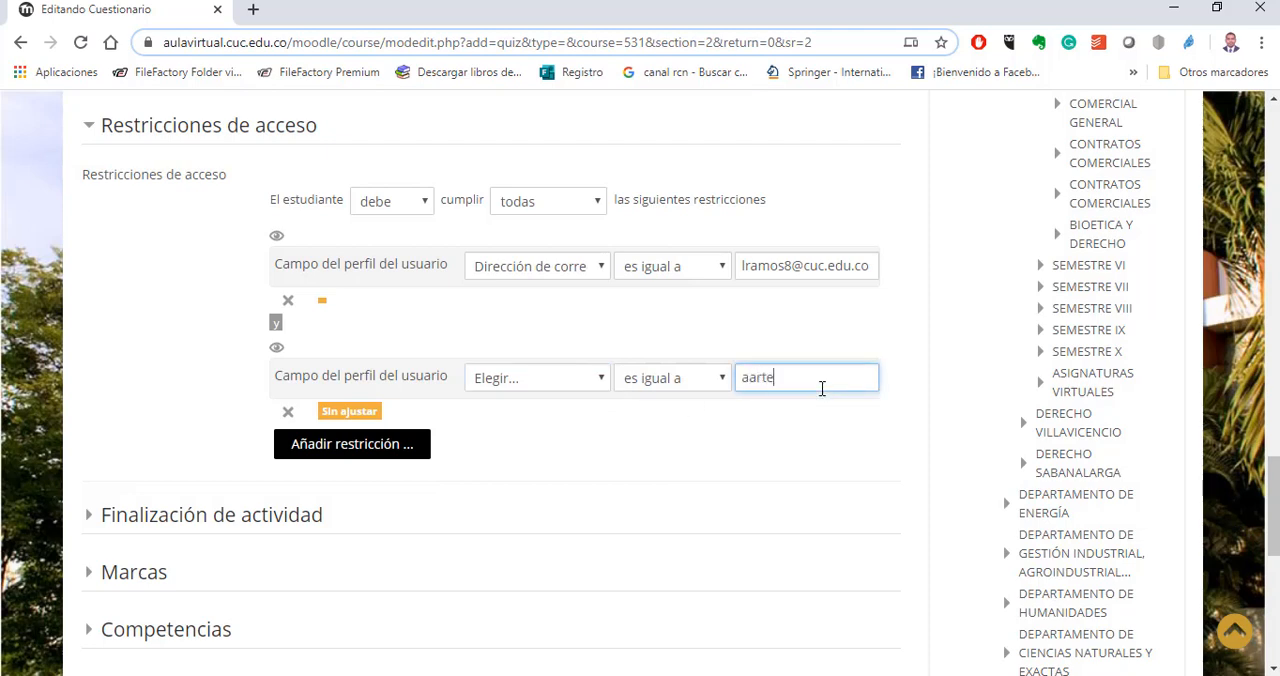
key(BackSpace)
key(BackSpace)
key(BackSpace)
key(BackSpace)
key(BackSpace)
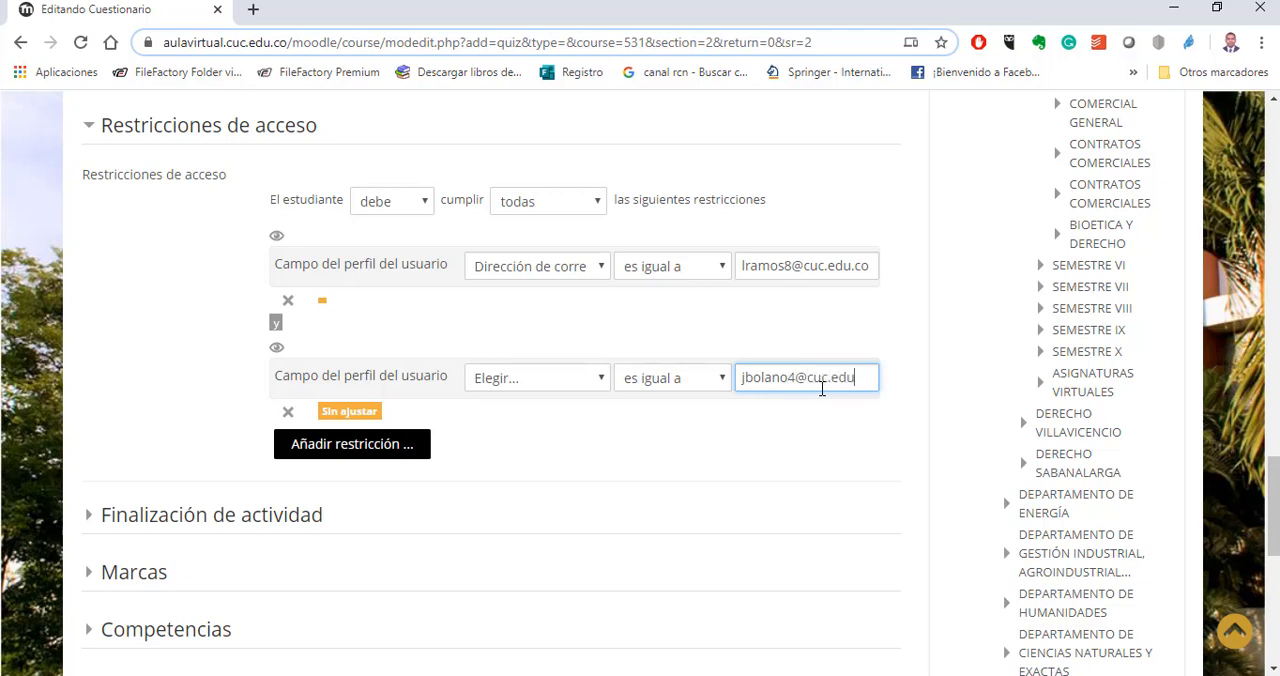
click(596, 204)
click(578, 248)
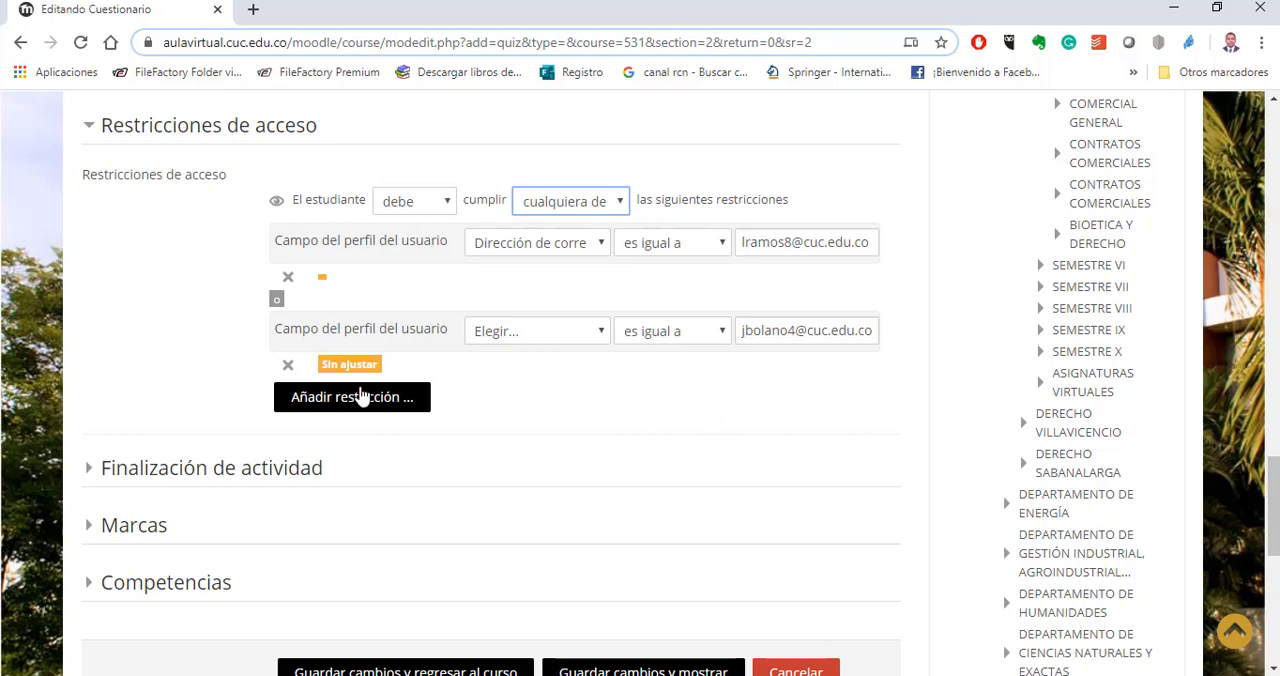
Delete both user profile restrictions and collapse Restricciones de acceso.
click(287, 364)
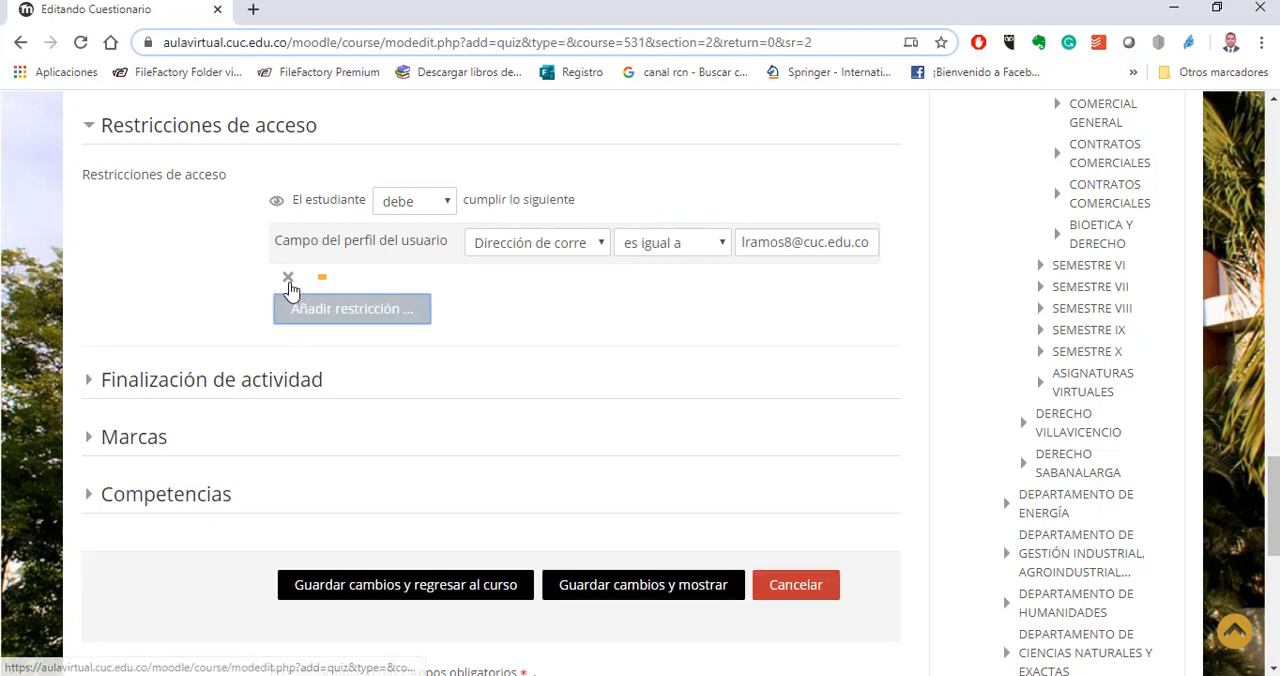
click(288, 280)
scroll(323, 297, up, 2)
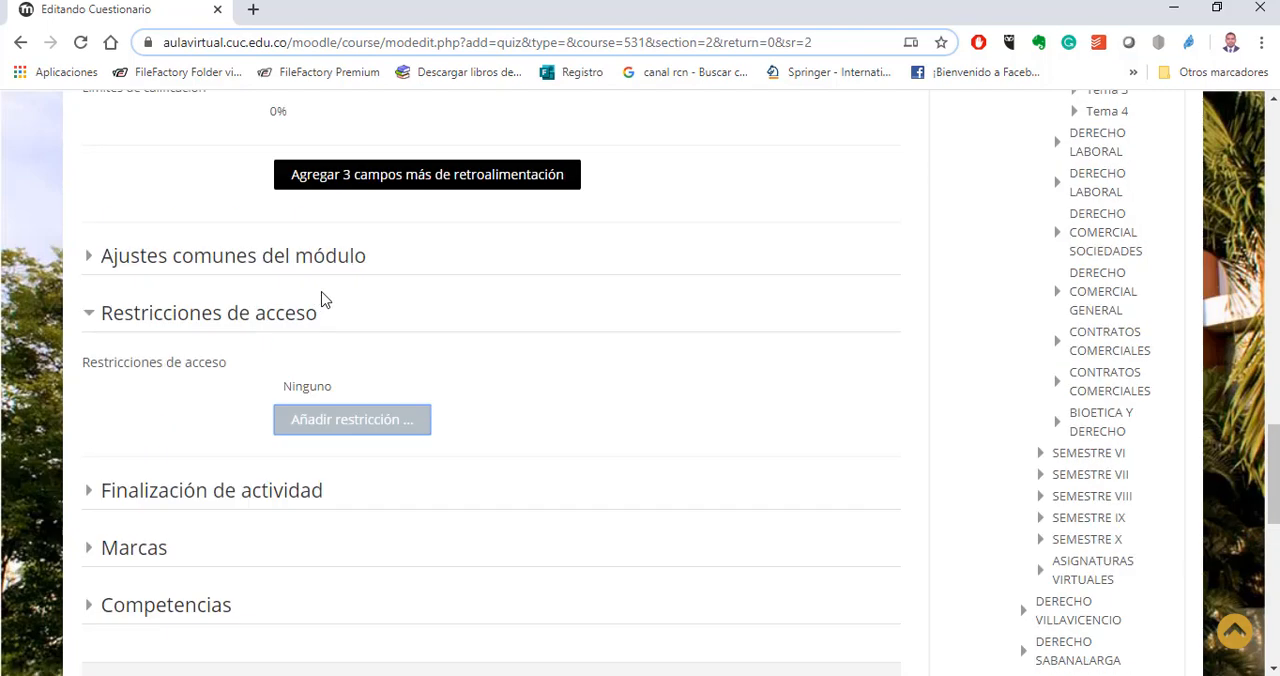
click(92, 318)
scroll(293, 389, down, 1)
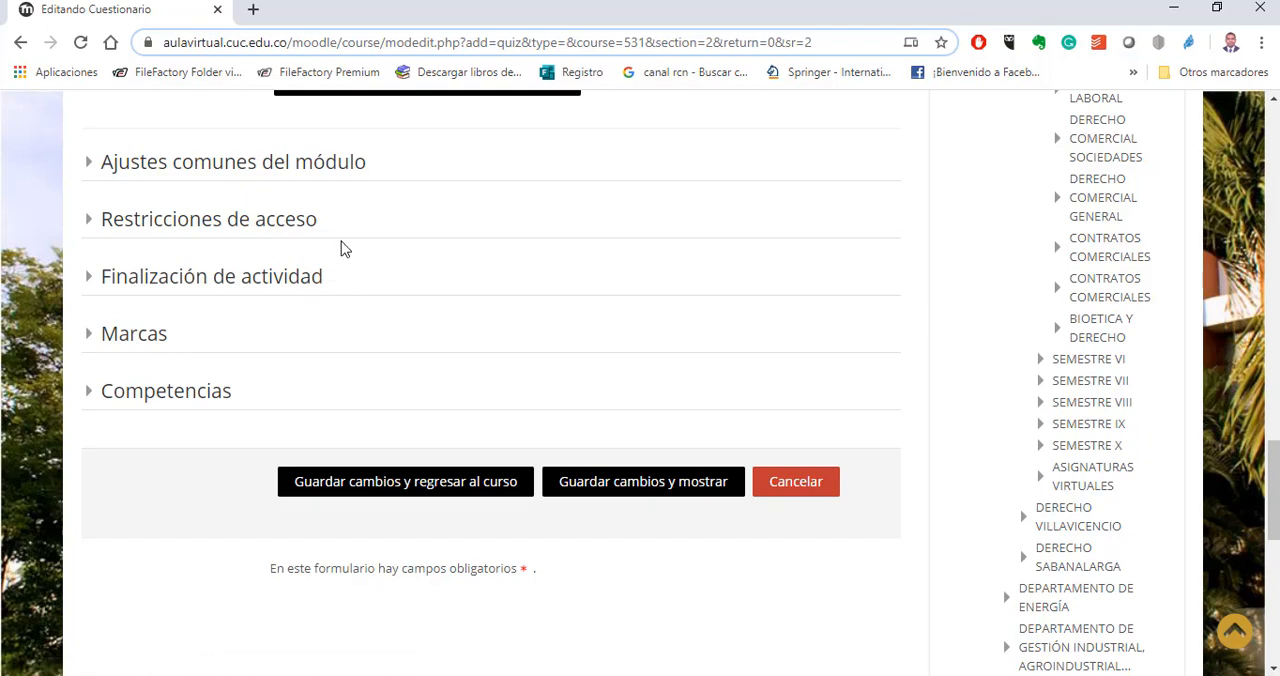
Collapse Temporalización, save the quiz settings and display the quiz.
scroll(528, 366, up, 2)
scroll(528, 366, up, 10)
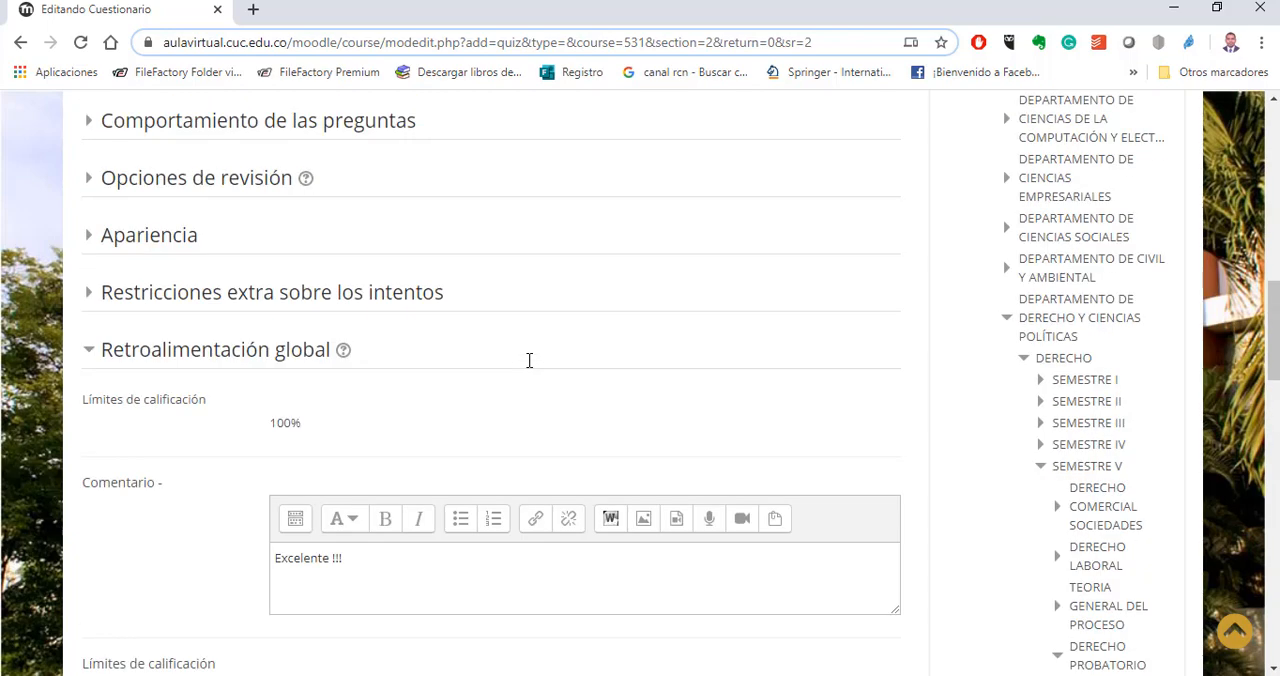
click(180, 340)
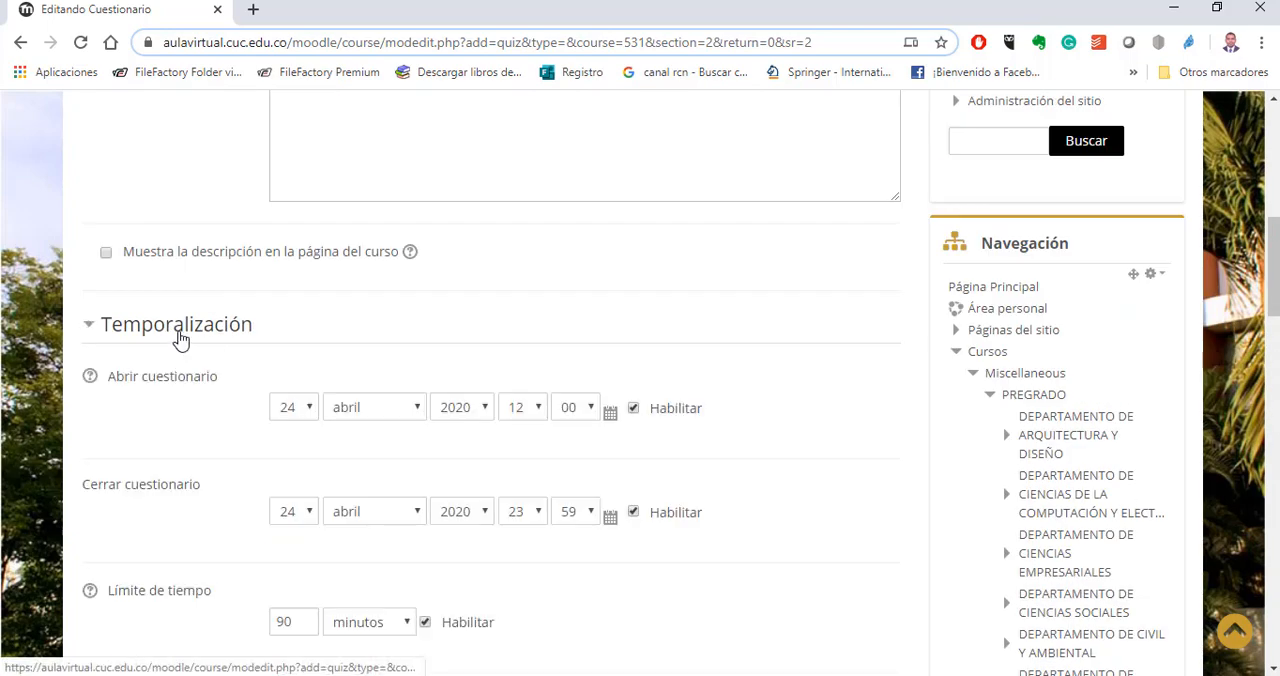
click(180, 340)
scroll(180, 380, down, 1)
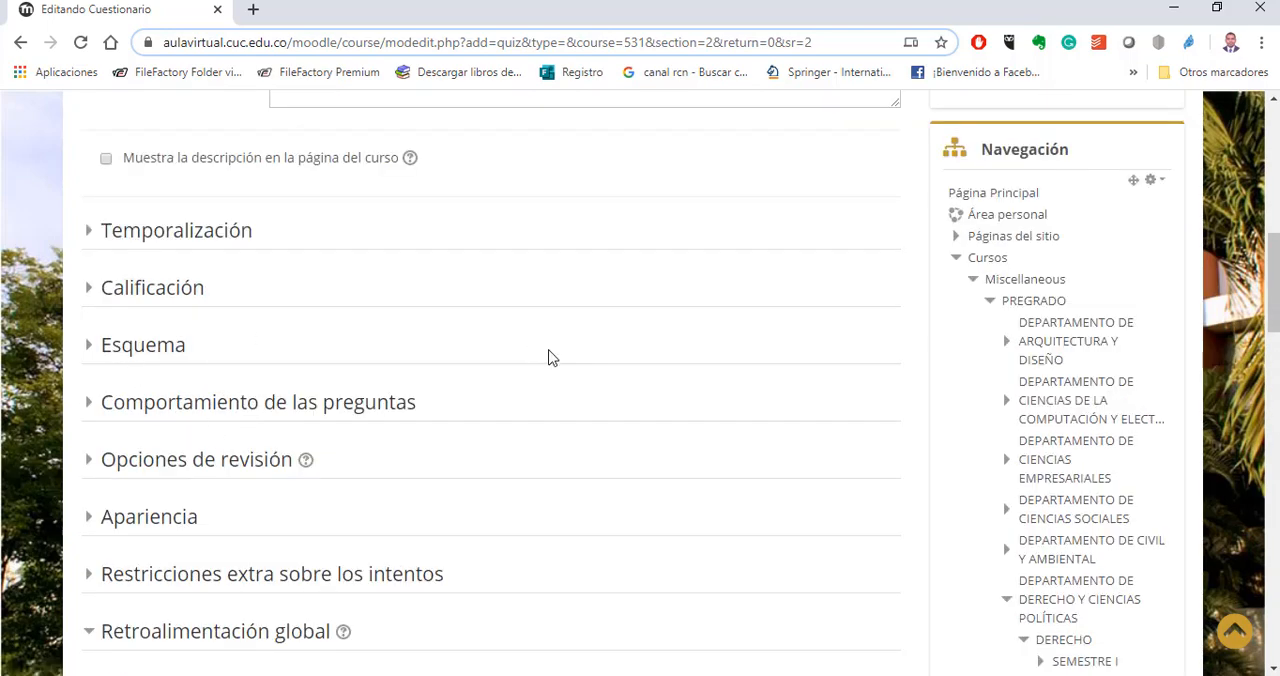
scroll(680, 380, down, 1)
scroll(728, 394, down, 5)
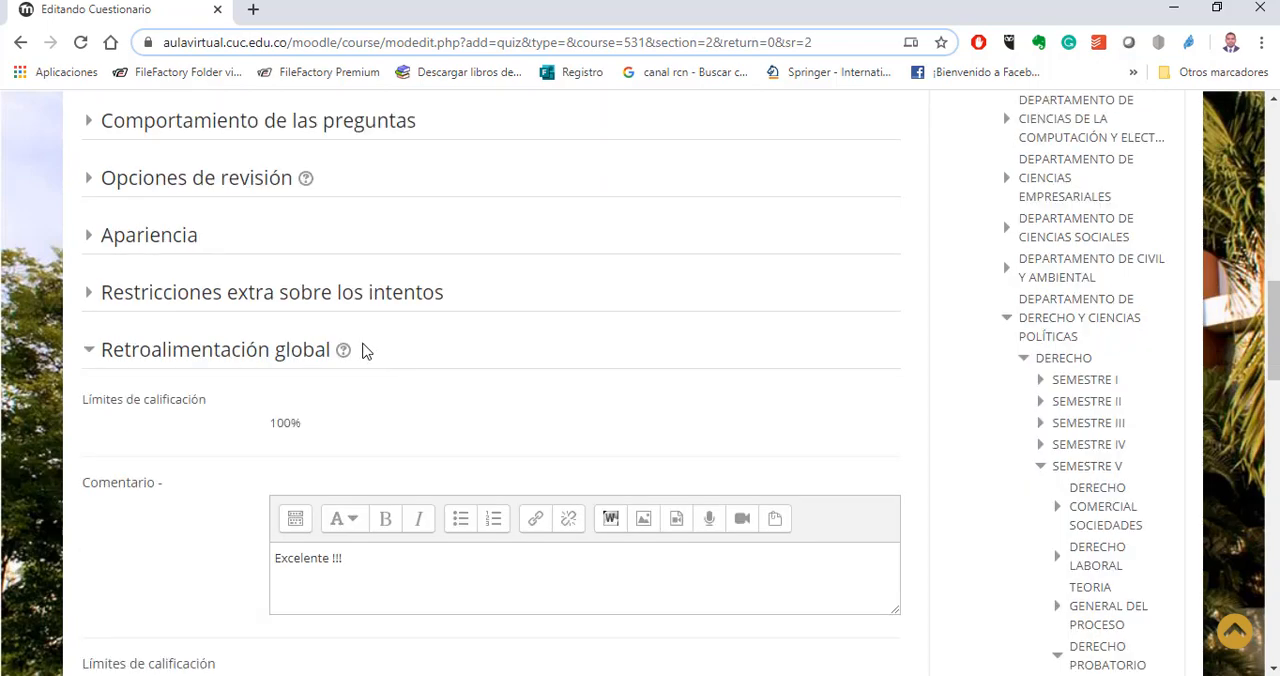
scroll(222, 392, down, 8)
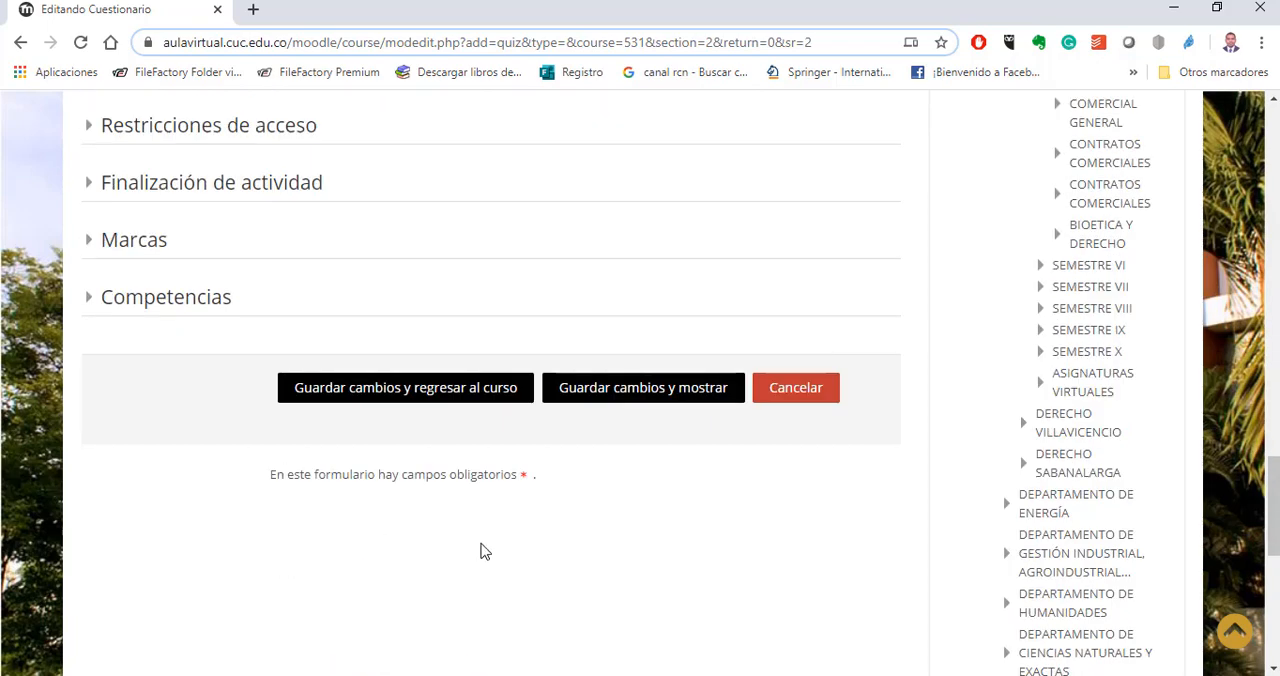
click(651, 400)
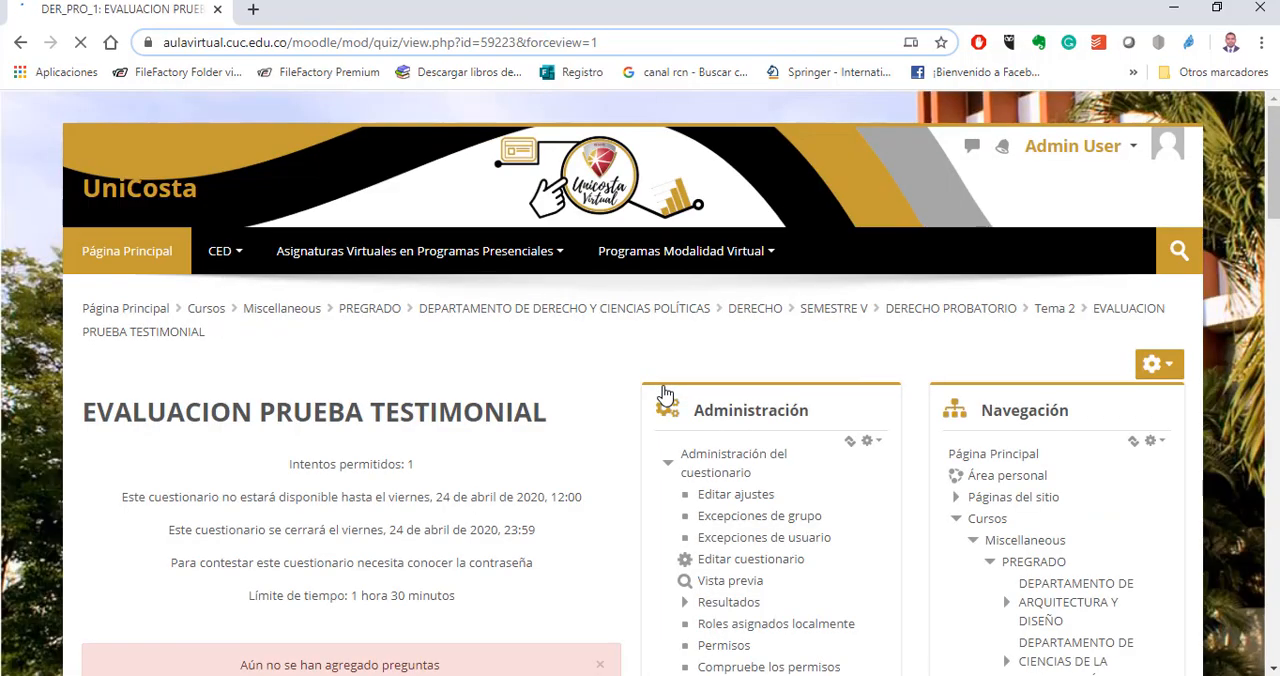
Move the Administración block into the column of the Navegación block on the quiz page.
scroll(660, 330, down, 2)
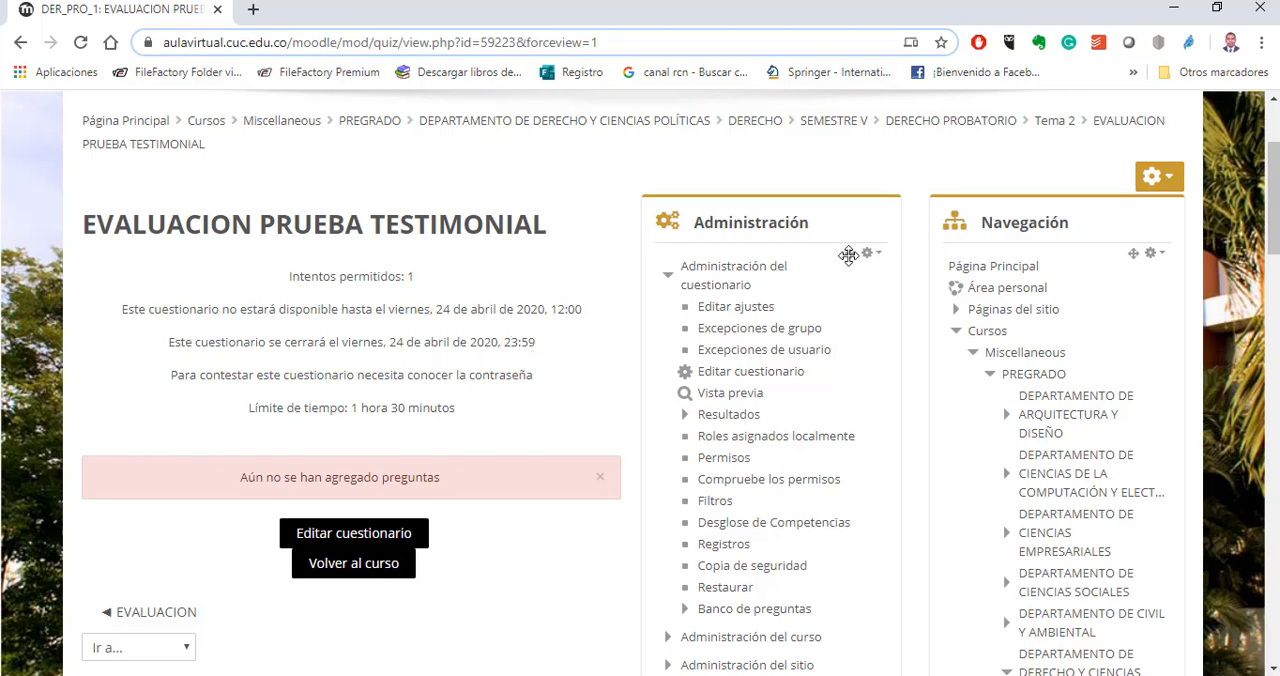
drag(848, 255, 1150, 280)
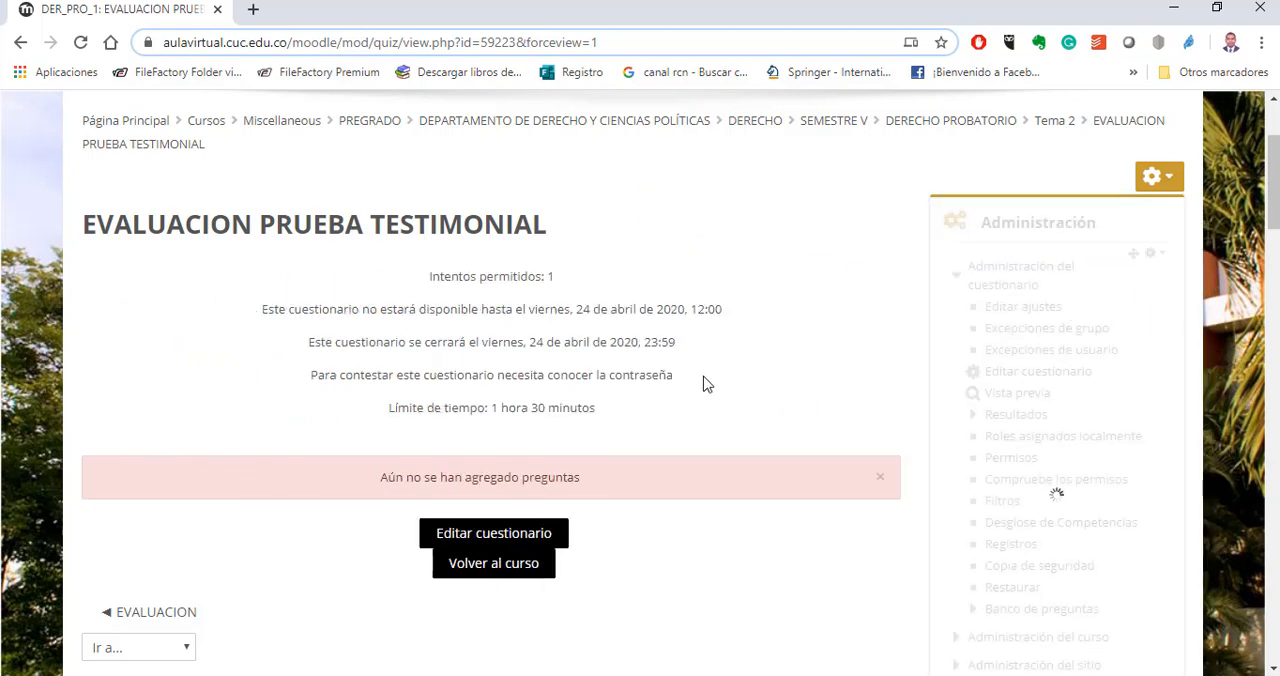
scroll(774, 287, down, 1)
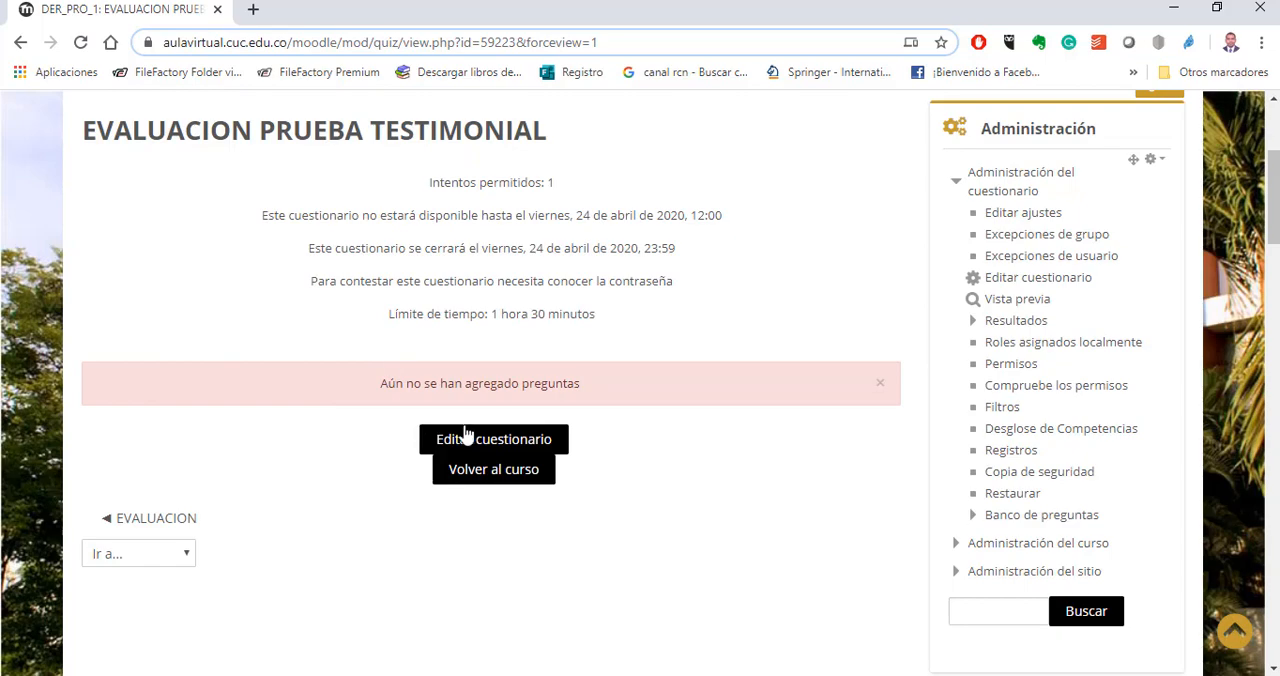
Open the quiz's question editing page and save a Calificación máxima of 5.
click(494, 445)
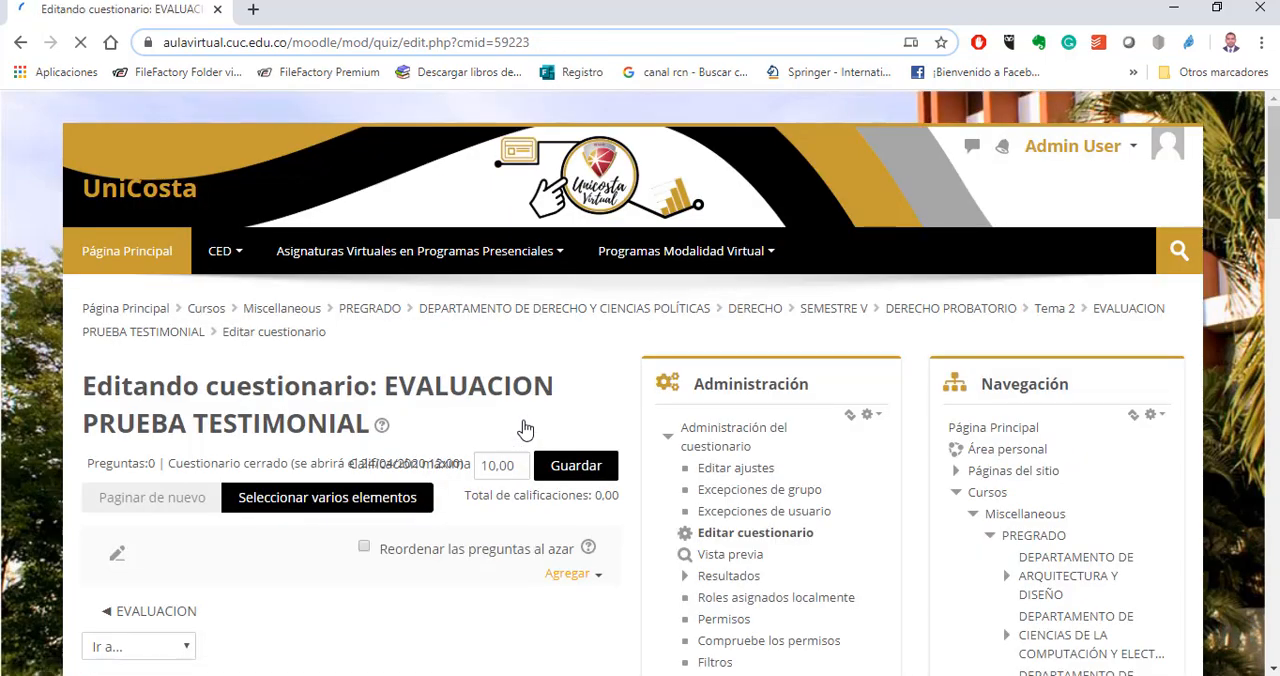
scroll(520, 437, down, 1)
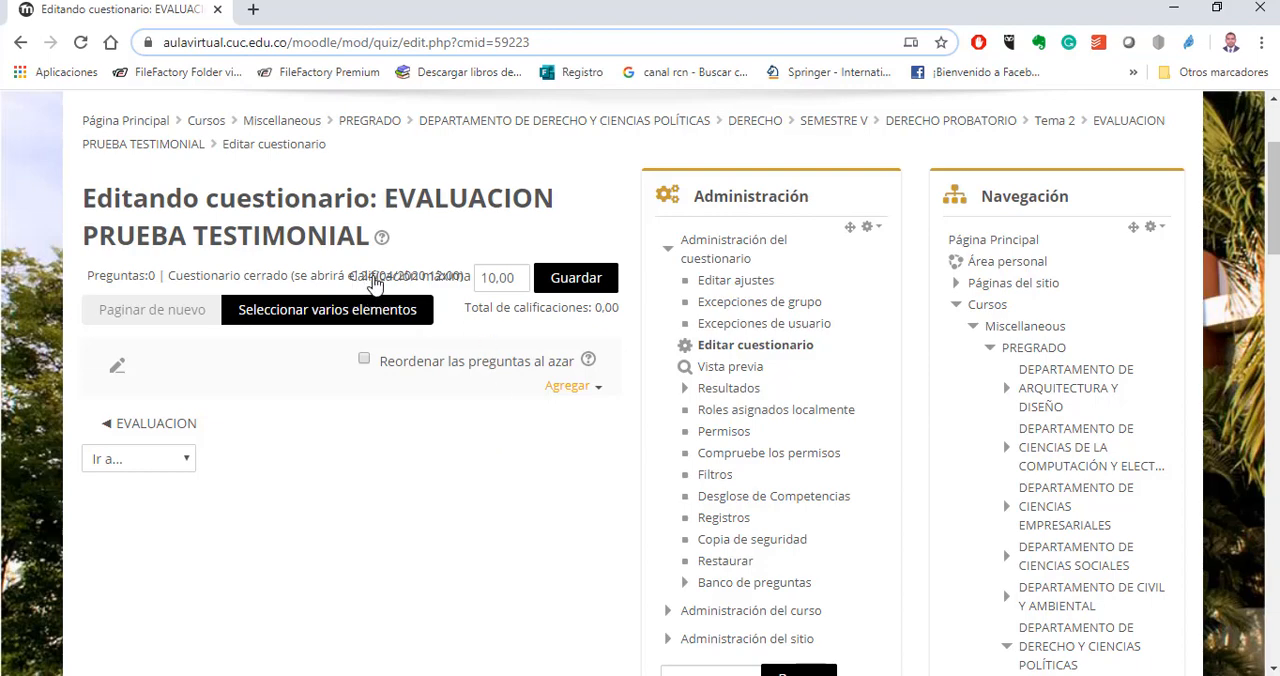
double_click(493, 282)
text(5)
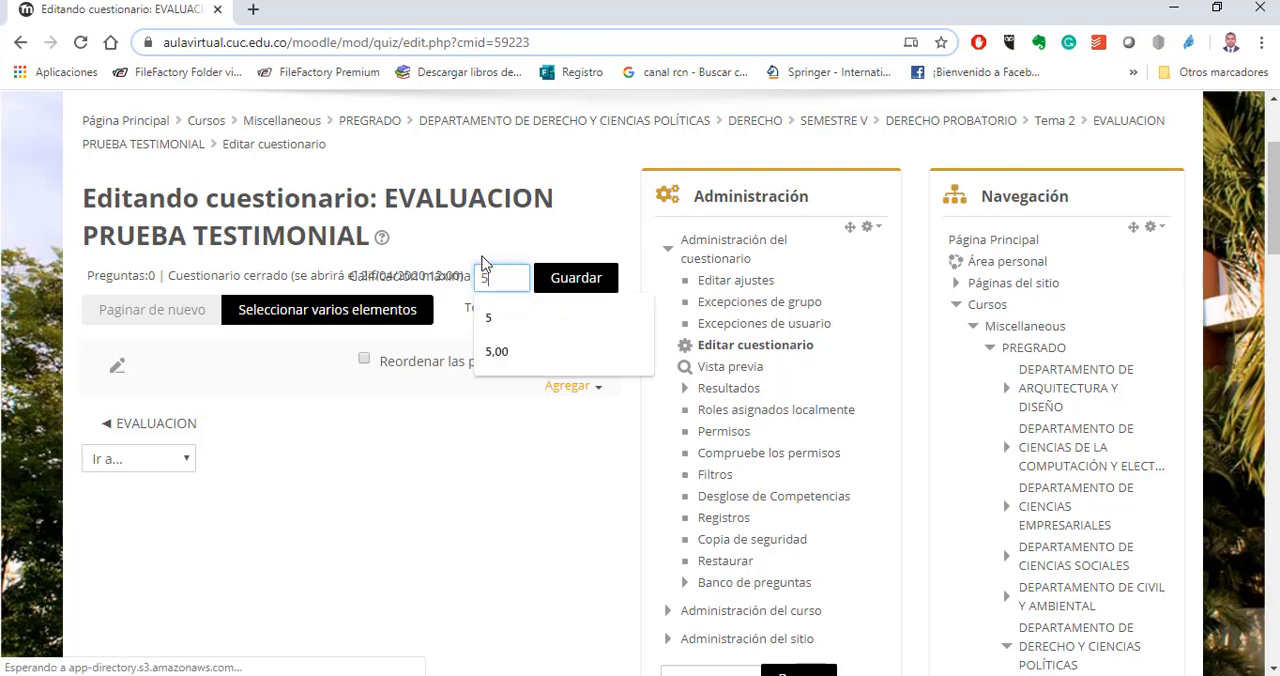
click(591, 283)
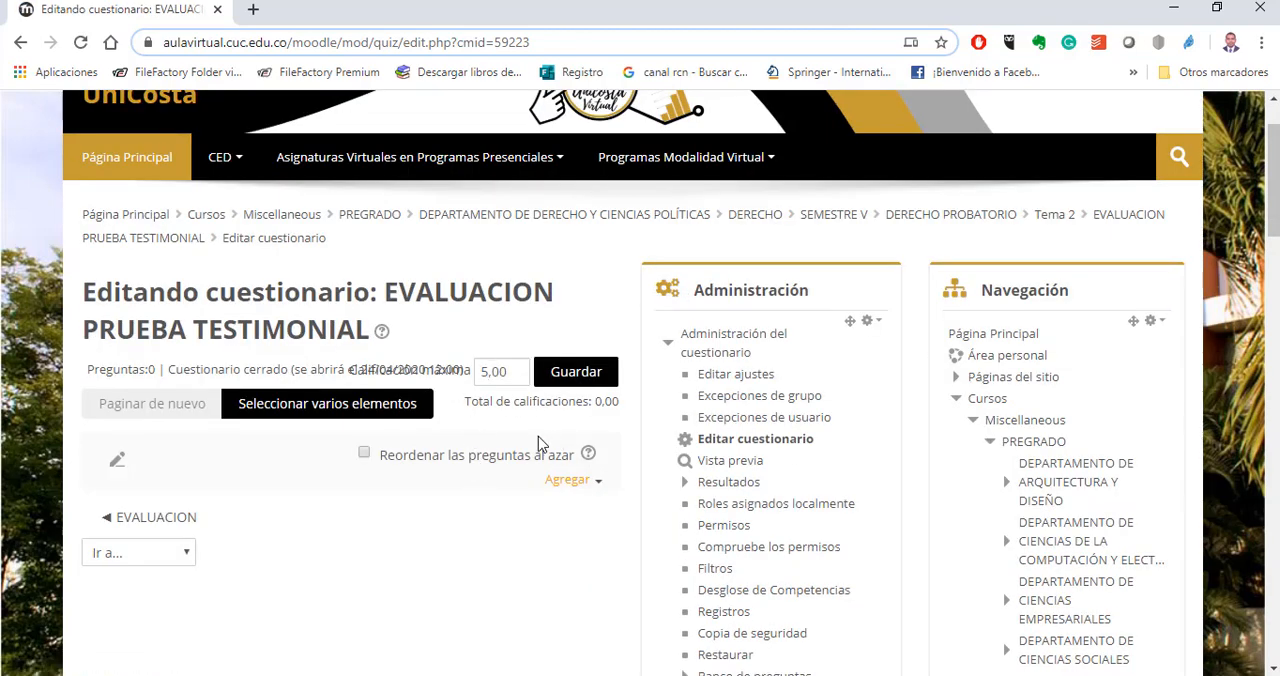
Move the Administración block below the Navegación block on the quiz editing page.
scroll(476, 446, down, 1)
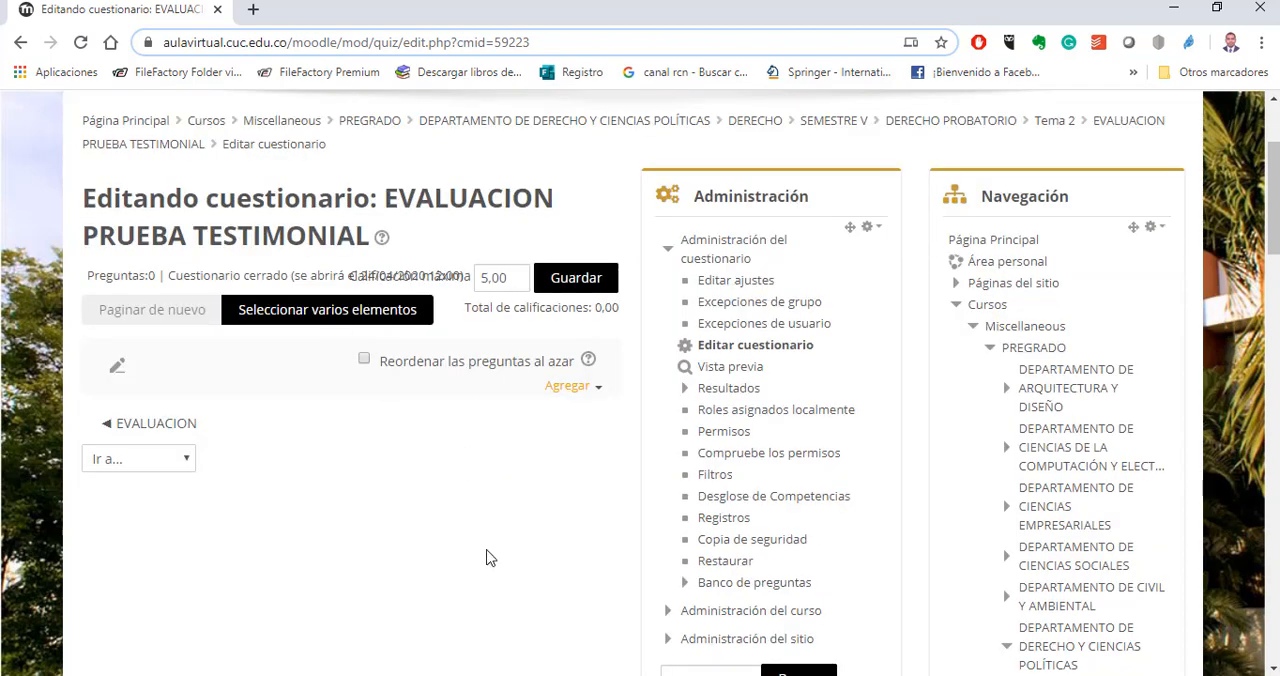
drag(849, 228, 1060, 294)
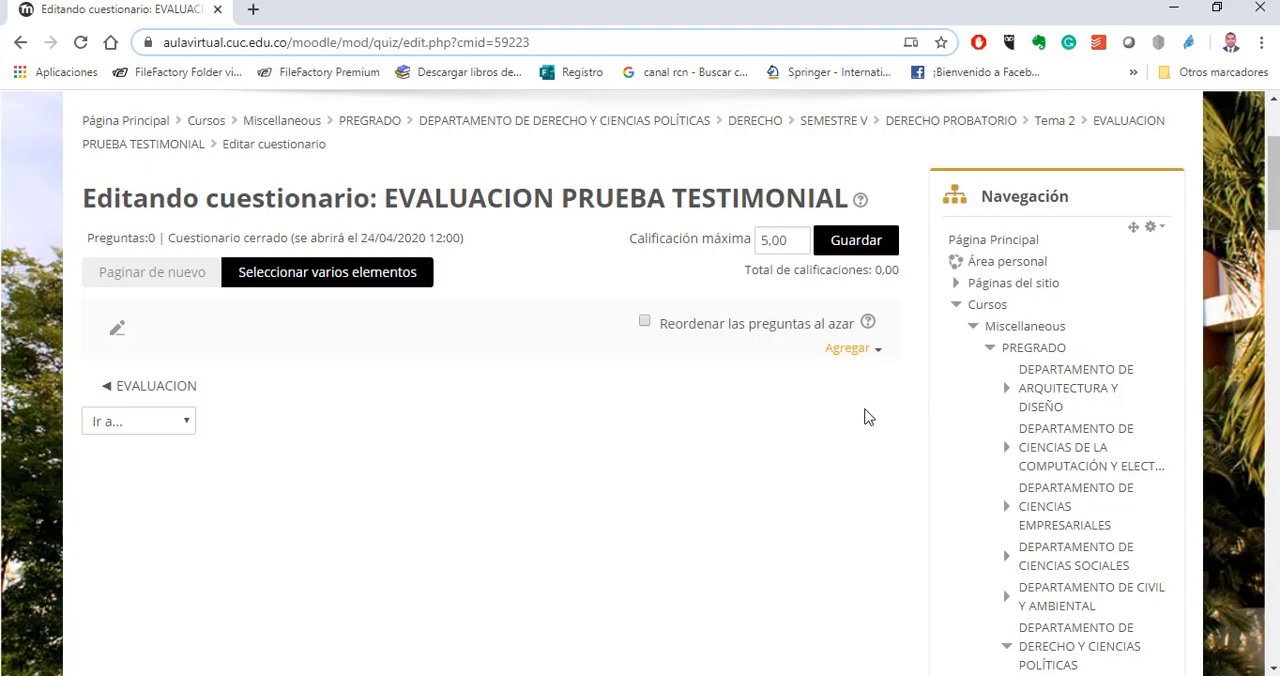
scroll(900, 391, down, 1)
scroll(880, 380, up, 1)
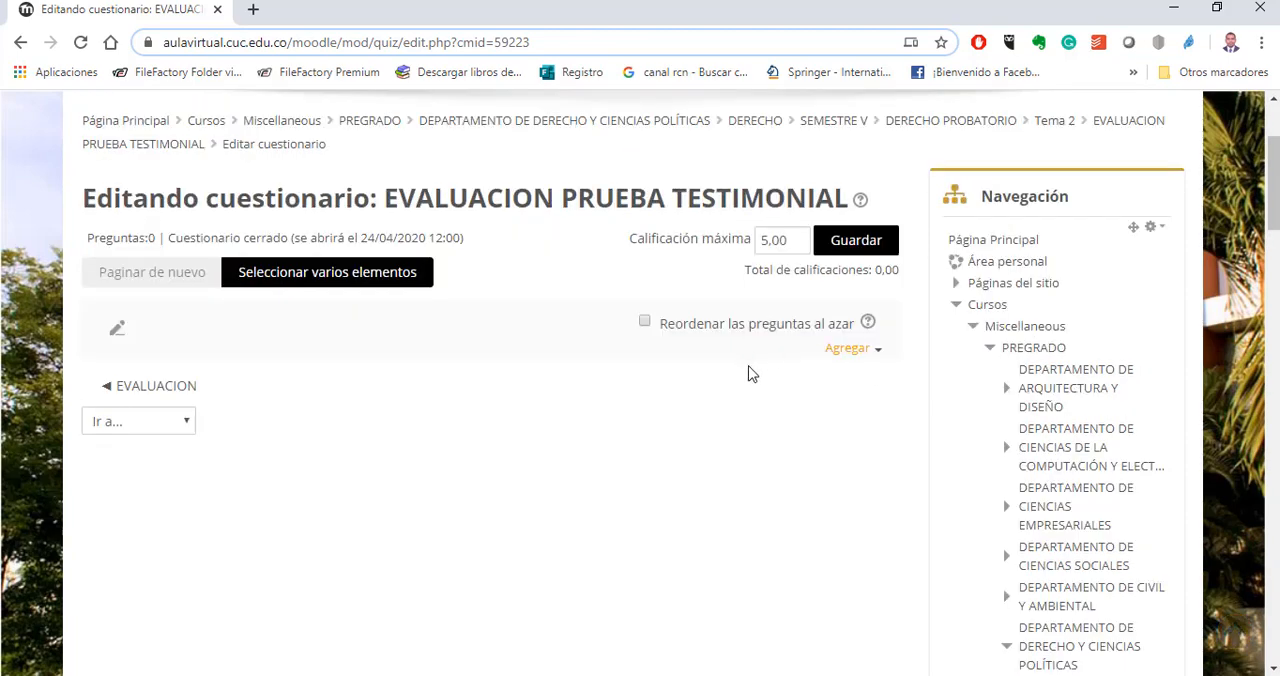
Show the options for adding questions, collapse Cursos in Navegación, and locate Banco de preguntas under Administración.
click(878, 355)
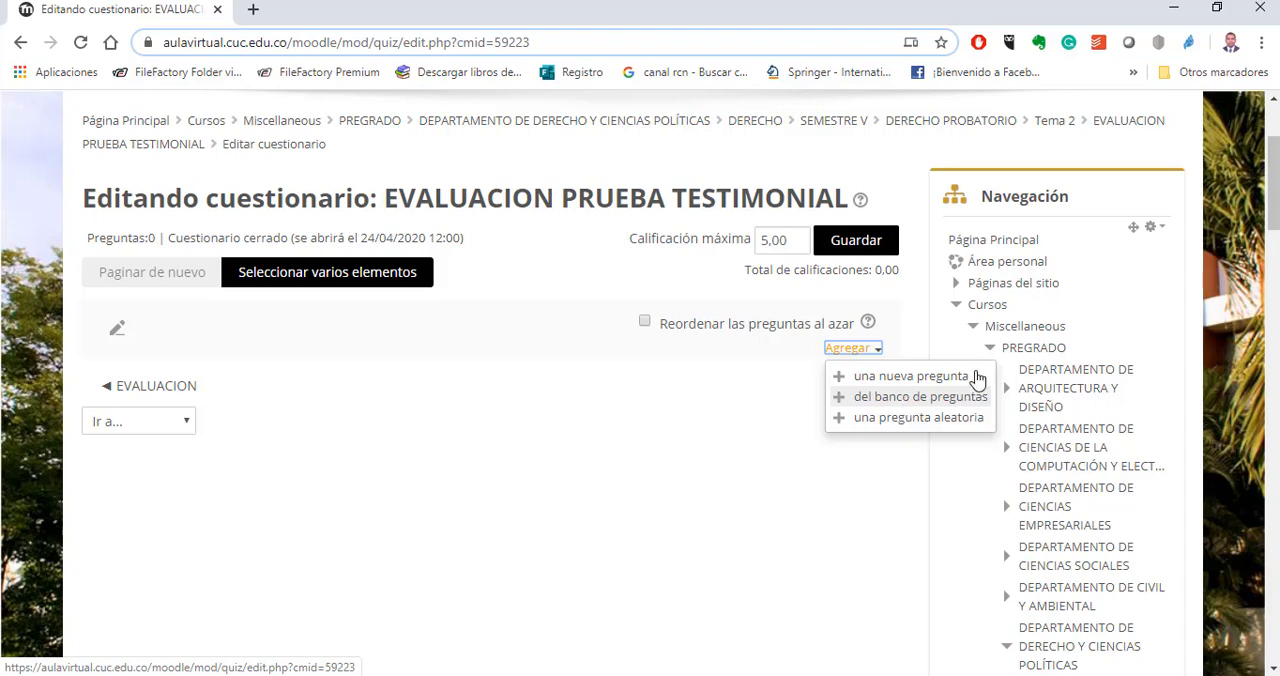
click(966, 308)
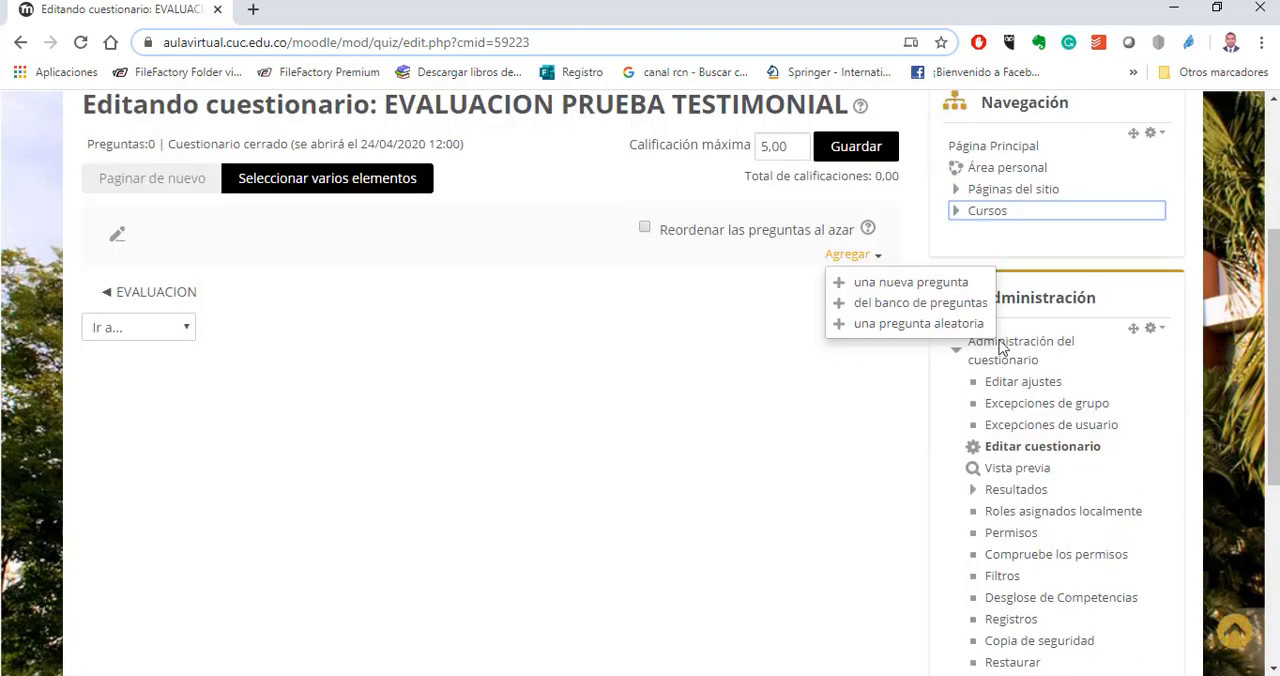
scroll(985, 370, down, 3)
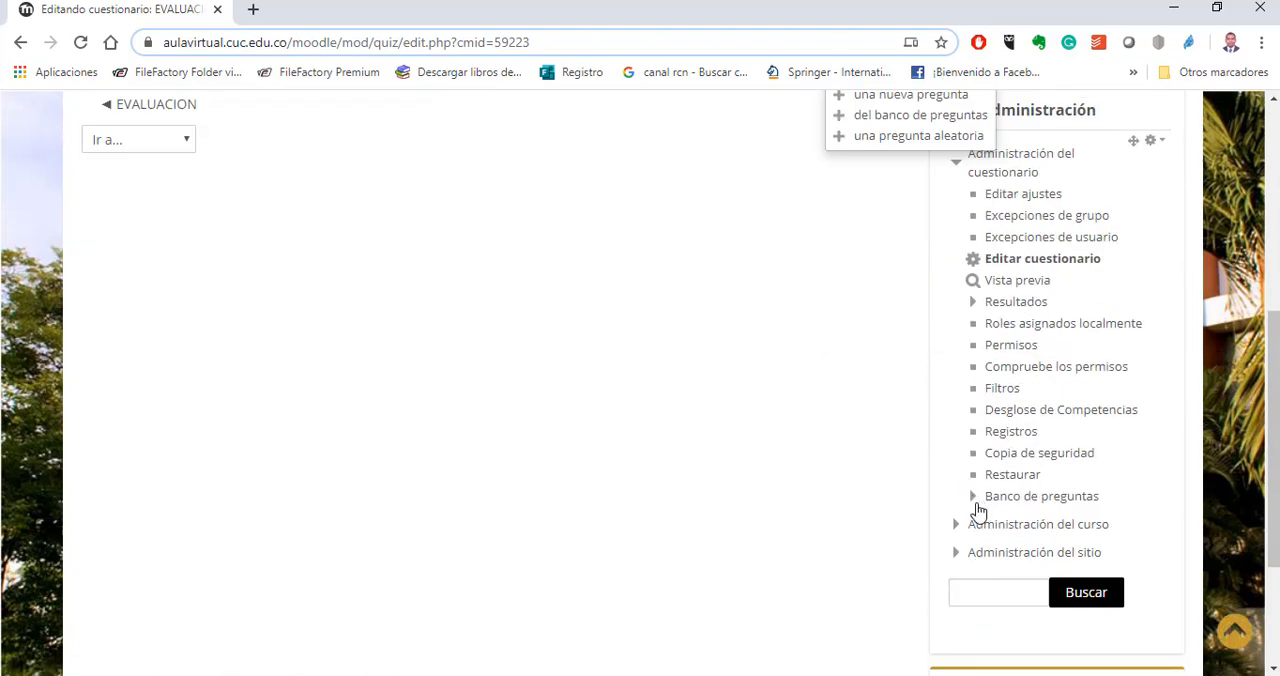
scroll(762, 490, up, 2)
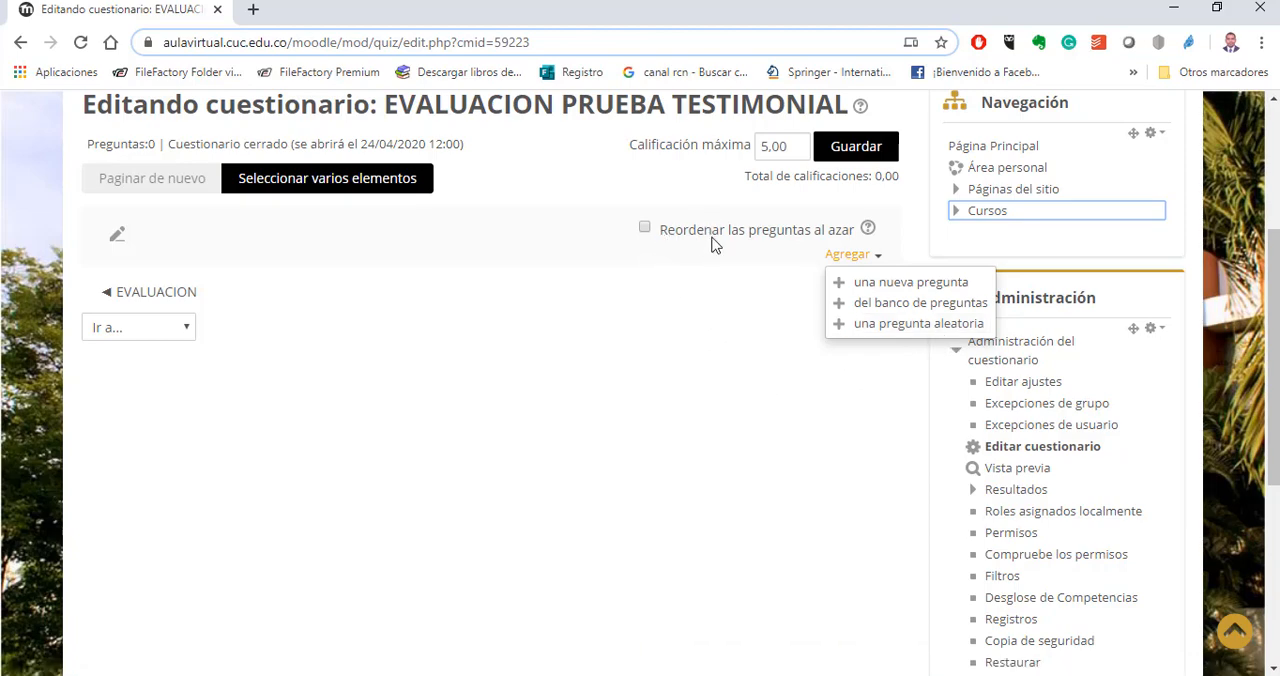
Start adding a new question to the quiz and review the available question types.
click(904, 289)
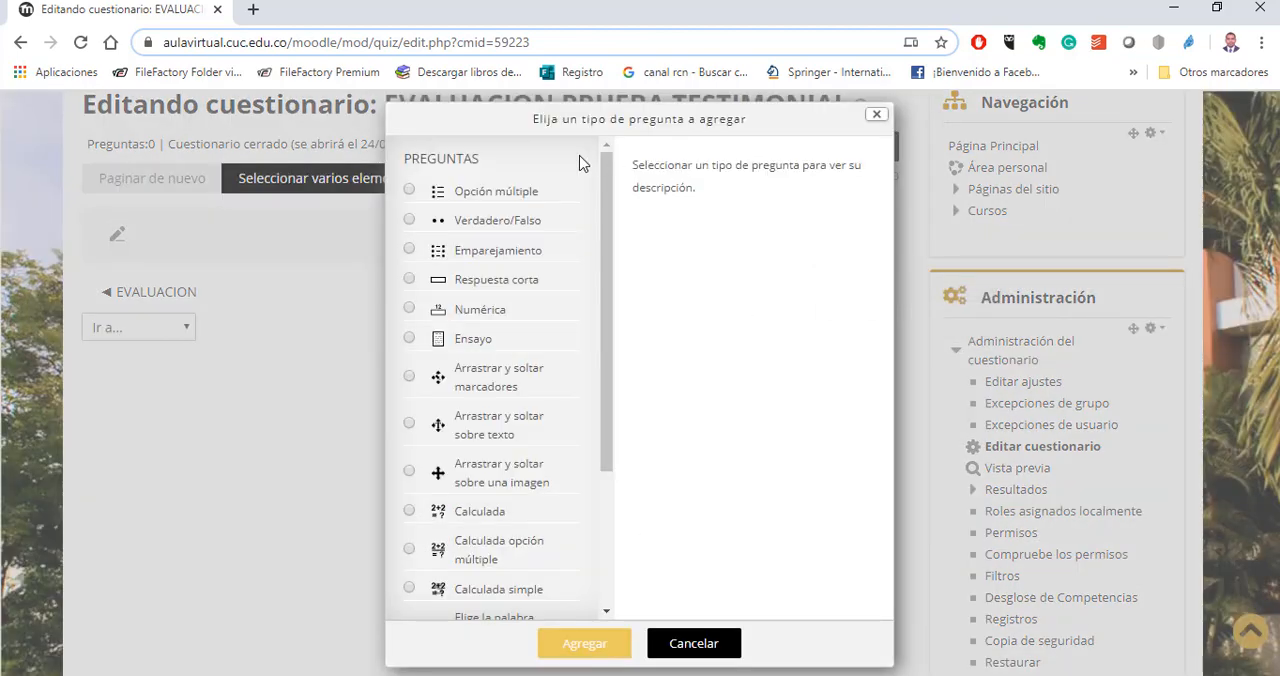
scroll(480, 550, down, 3)
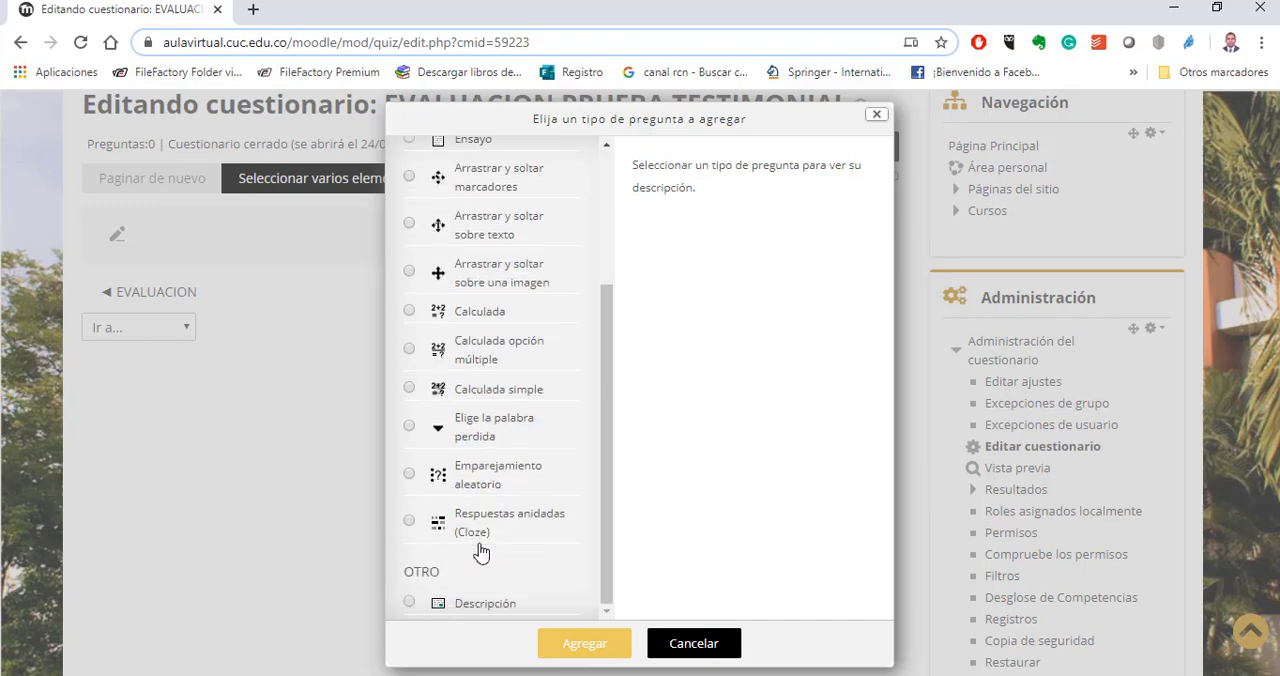
scroll(480, 550, up, 3)
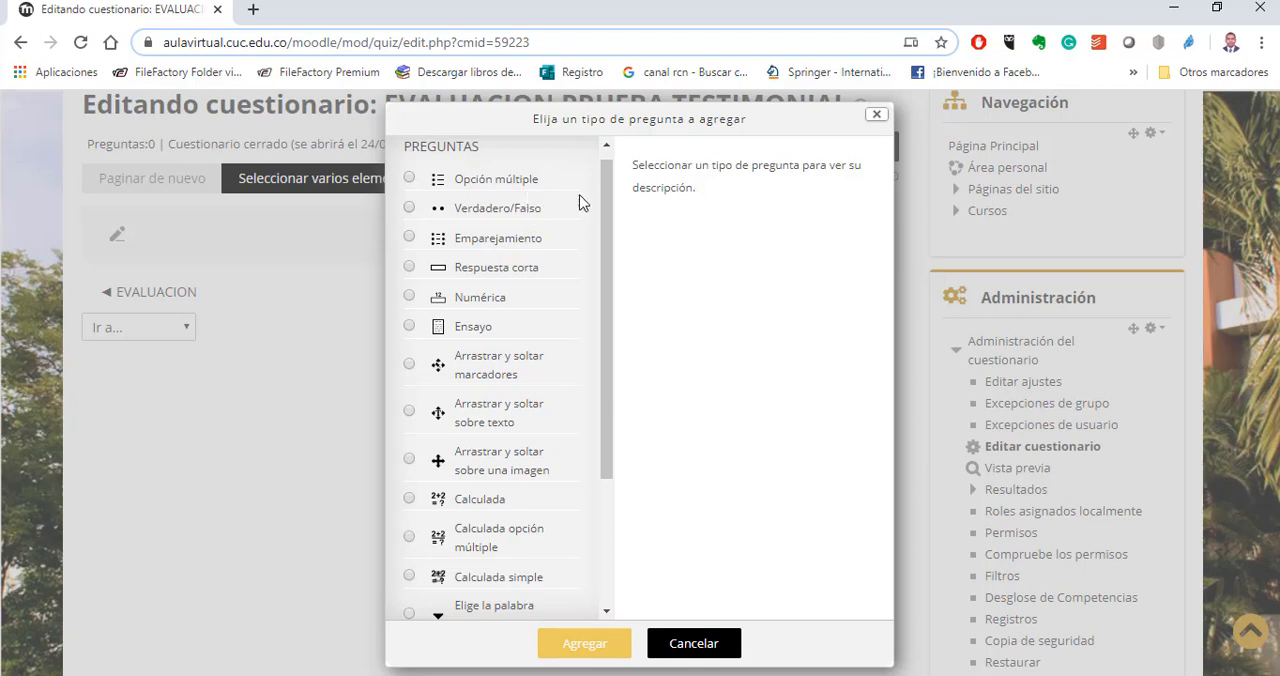
drag(609, 229, 612, 216)
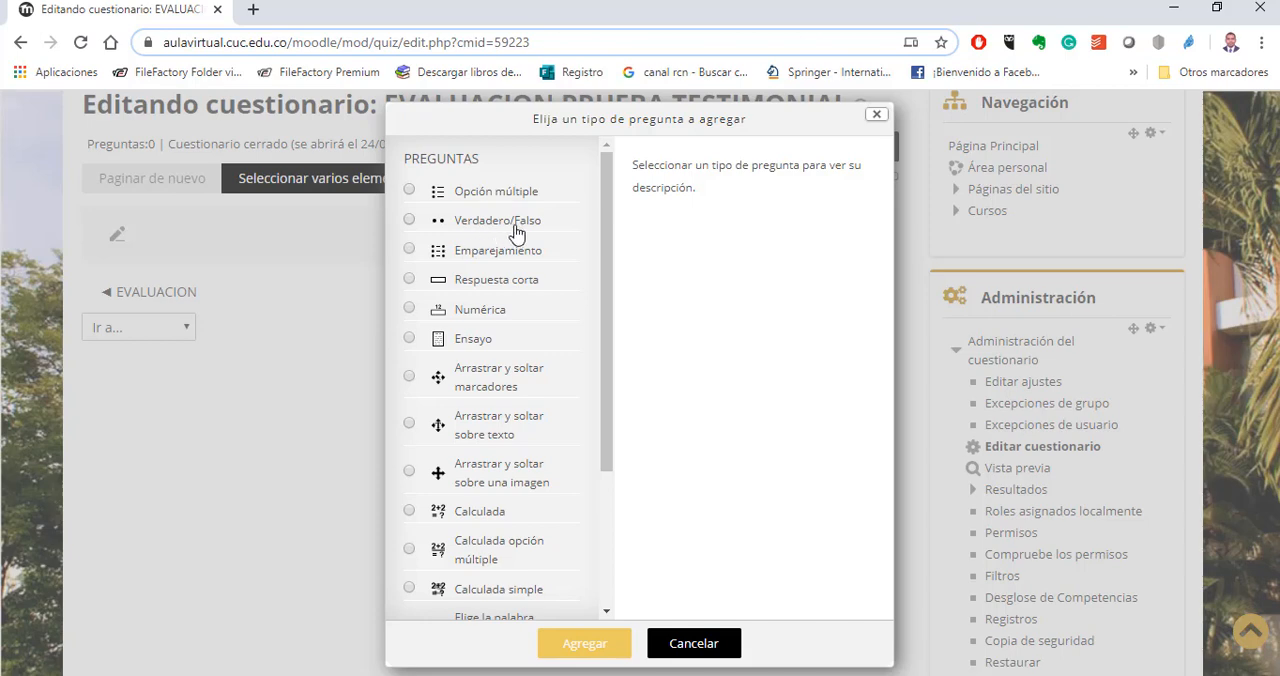
scroll(553, 288, down, 1)
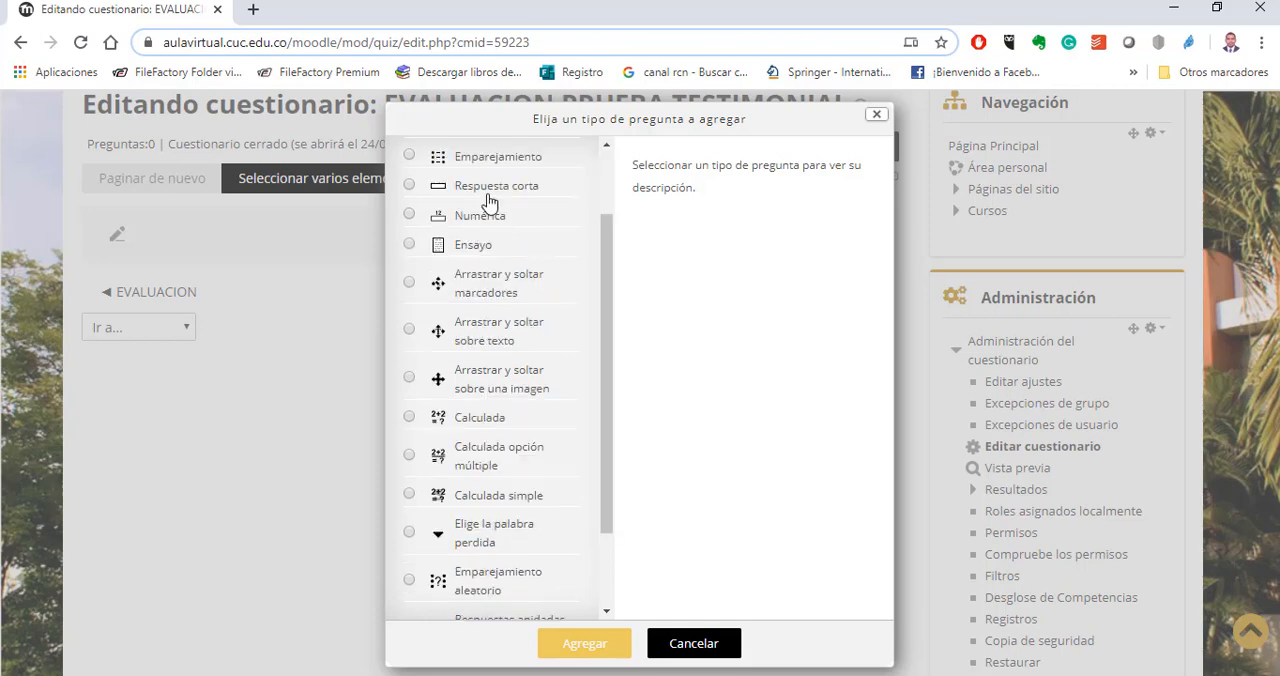
scroll(489, 203, up, 1)
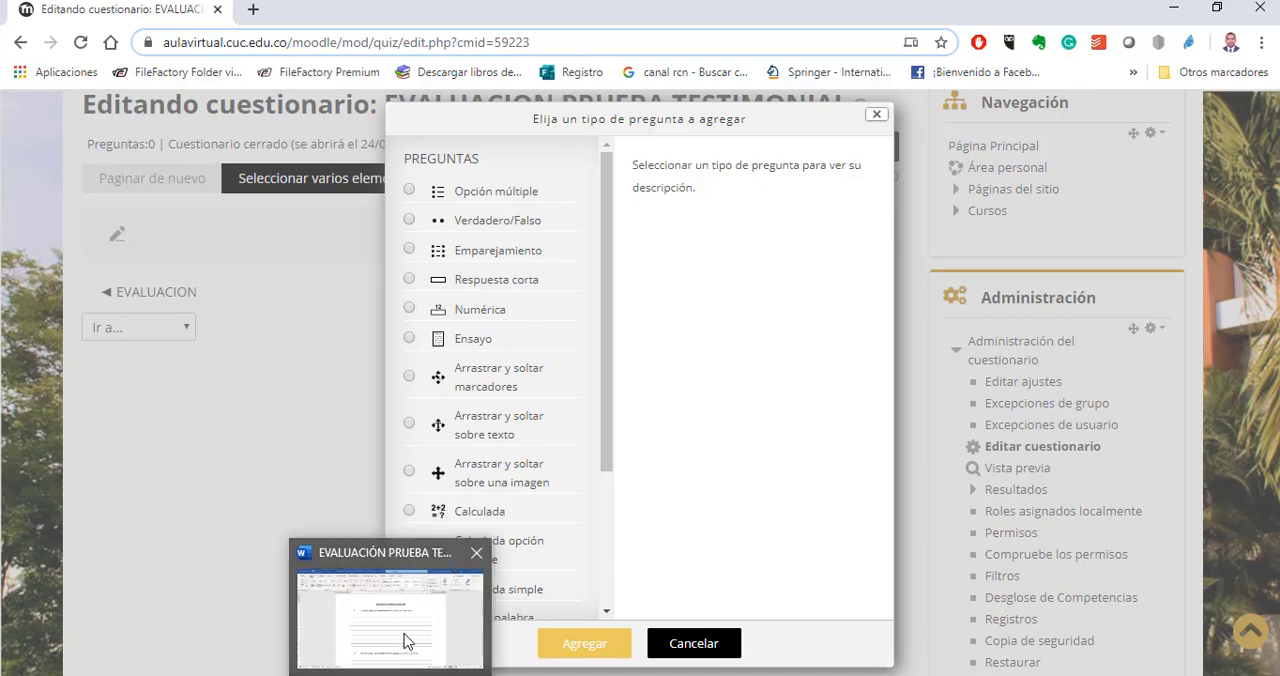
Switch to the Word document EVALUACIÓN PRUEBA TESTIMONIAL II and copy question I, "¿Enuncie y Explique brevemente los Requisitos del Testimonio?".
click(408, 638)
scroll(722, 360, down, 1)
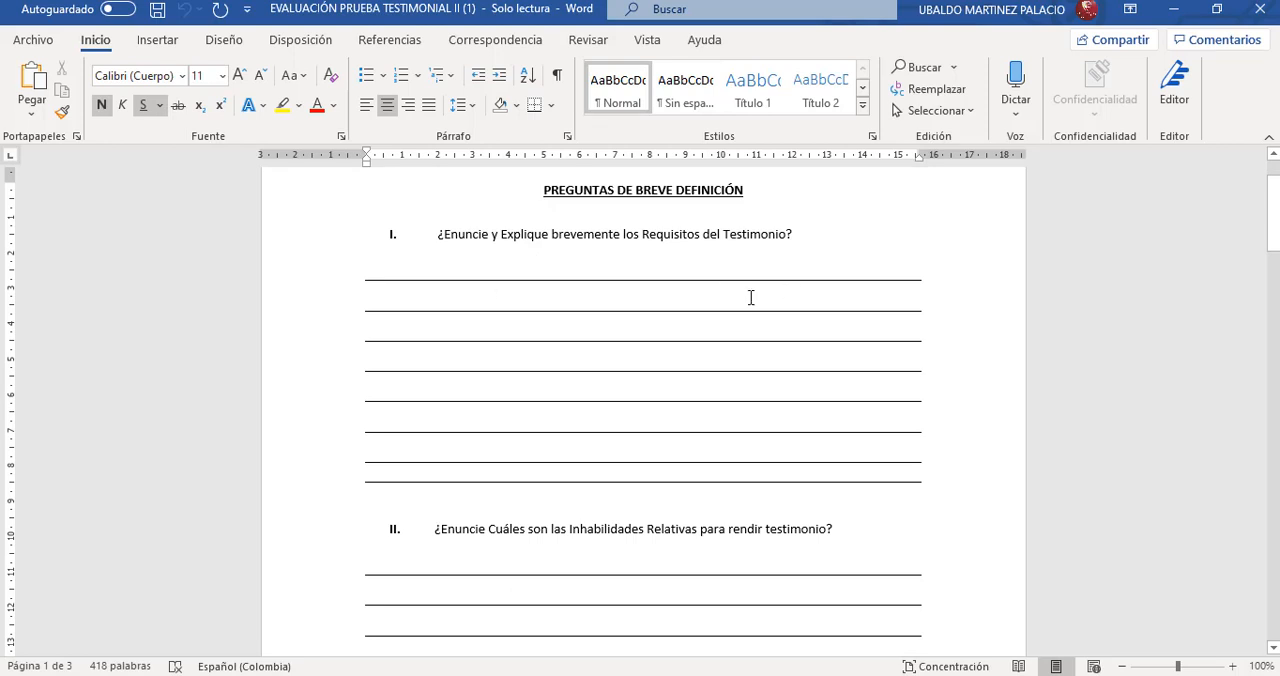
scroll(551, 297, up, 1)
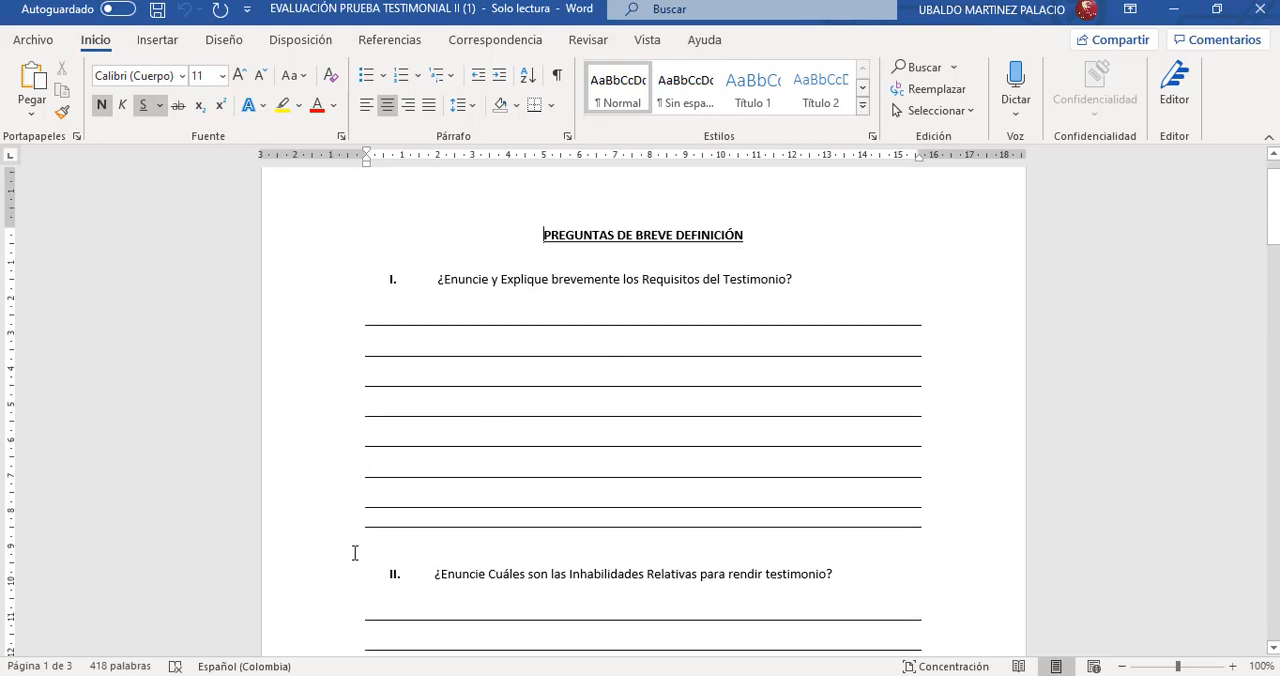
drag(432, 283, 803, 288)
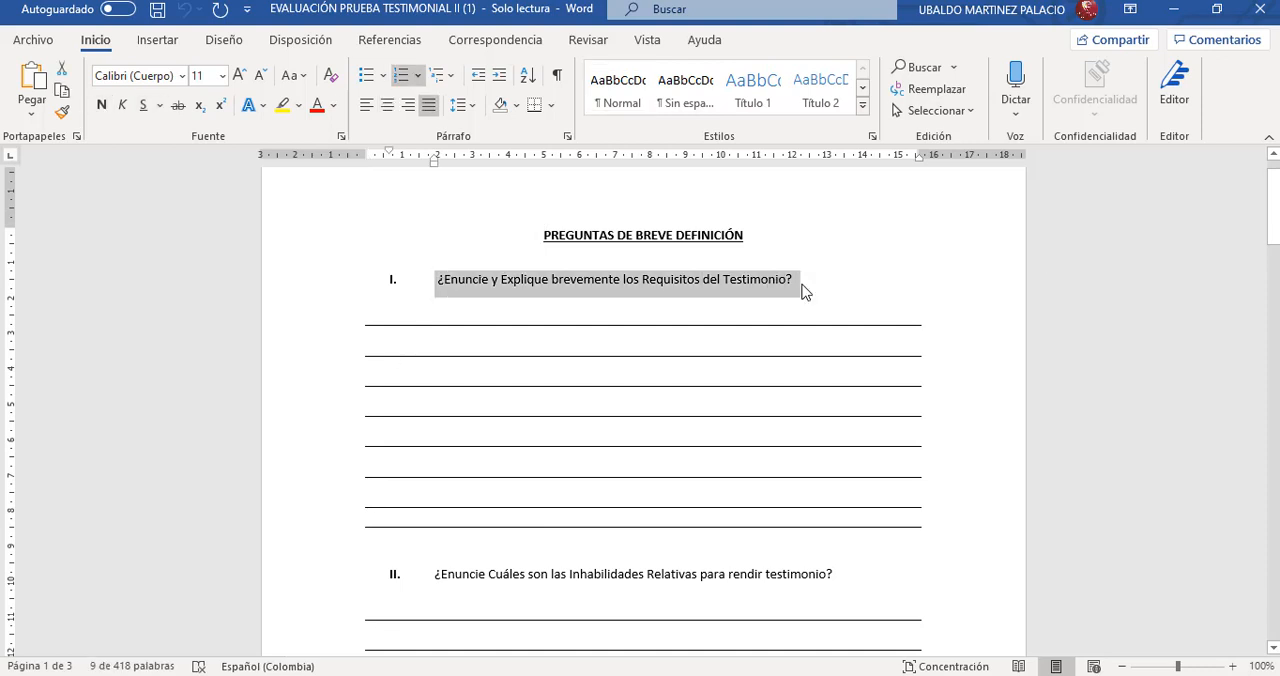
right_click(508, 292)
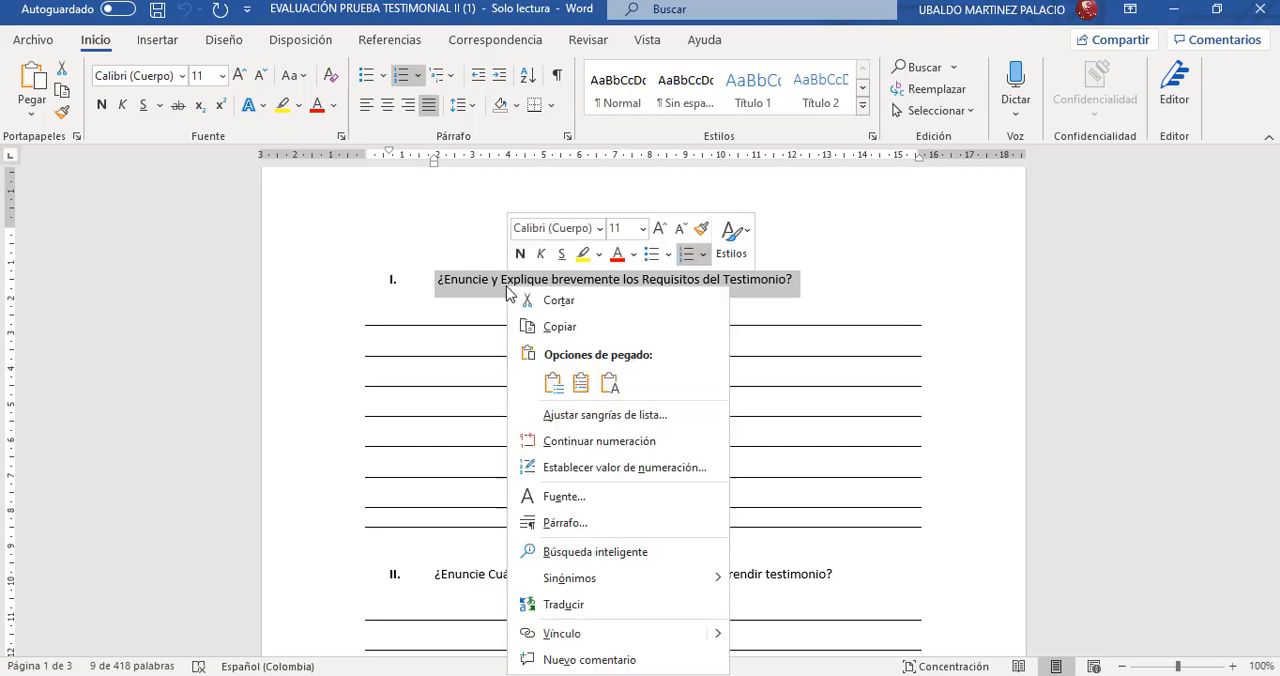
click(557, 327)
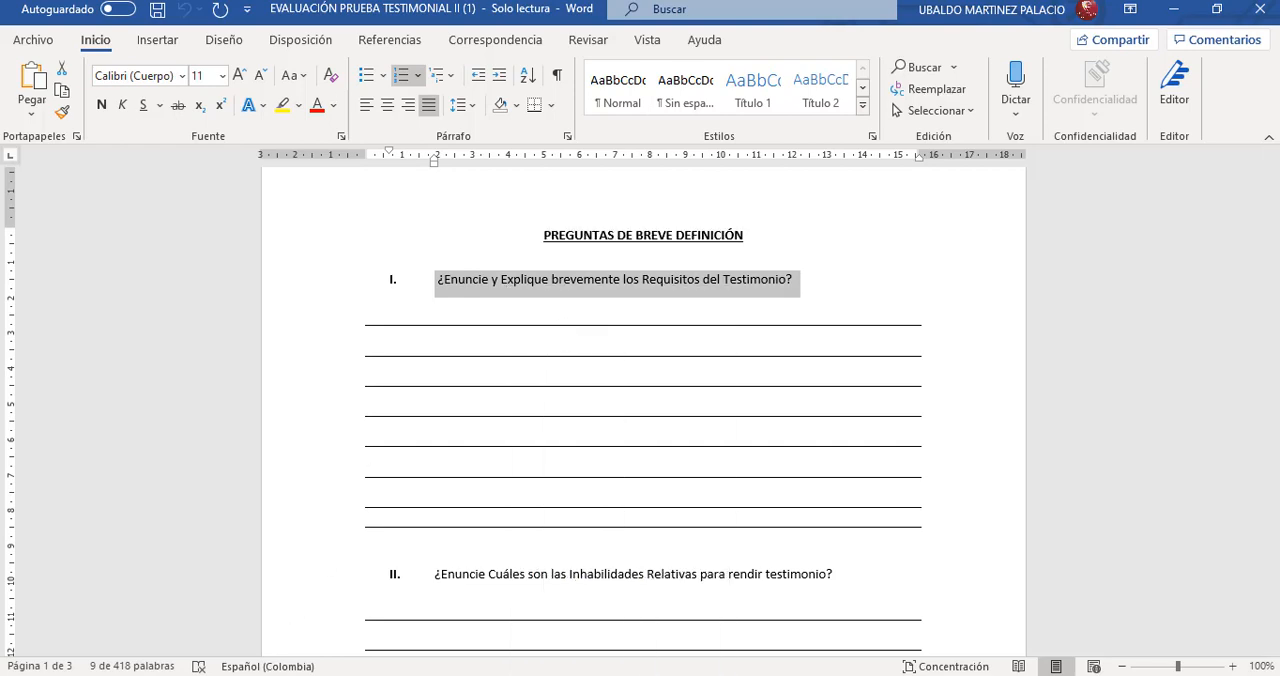
Switch back to Moodle in Chrome and add a question of type Ensayo.
click(265, 663)
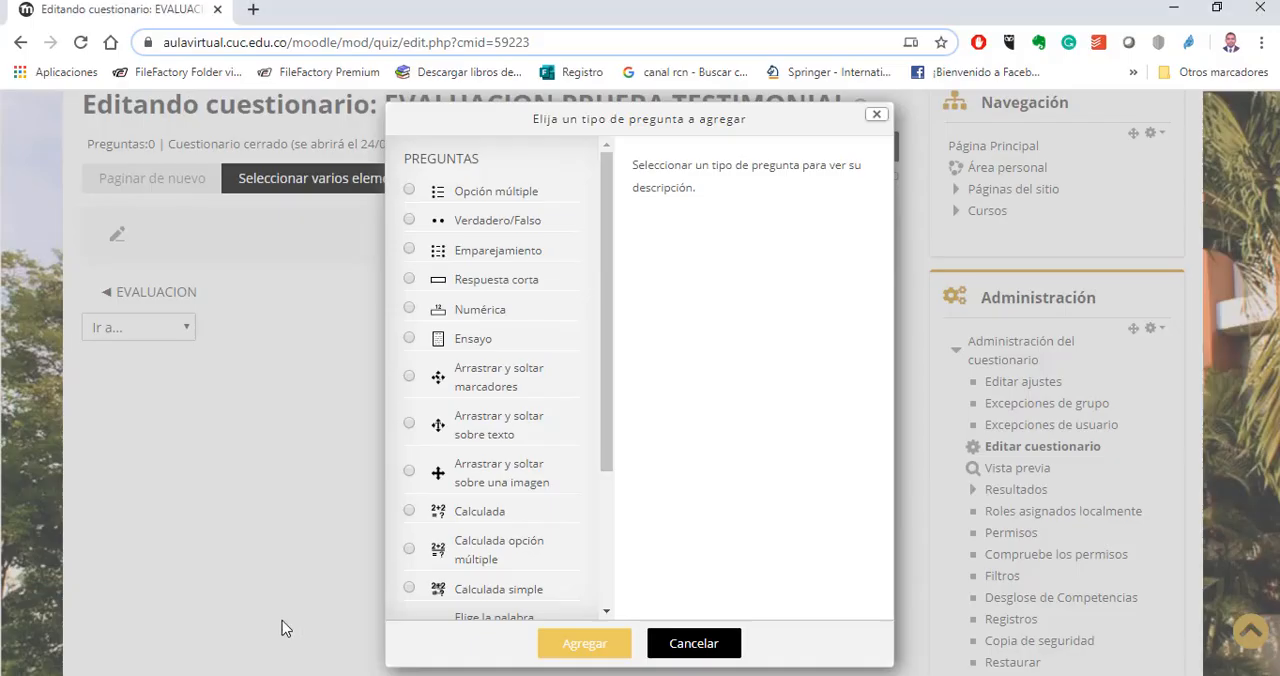
click(450, 341)
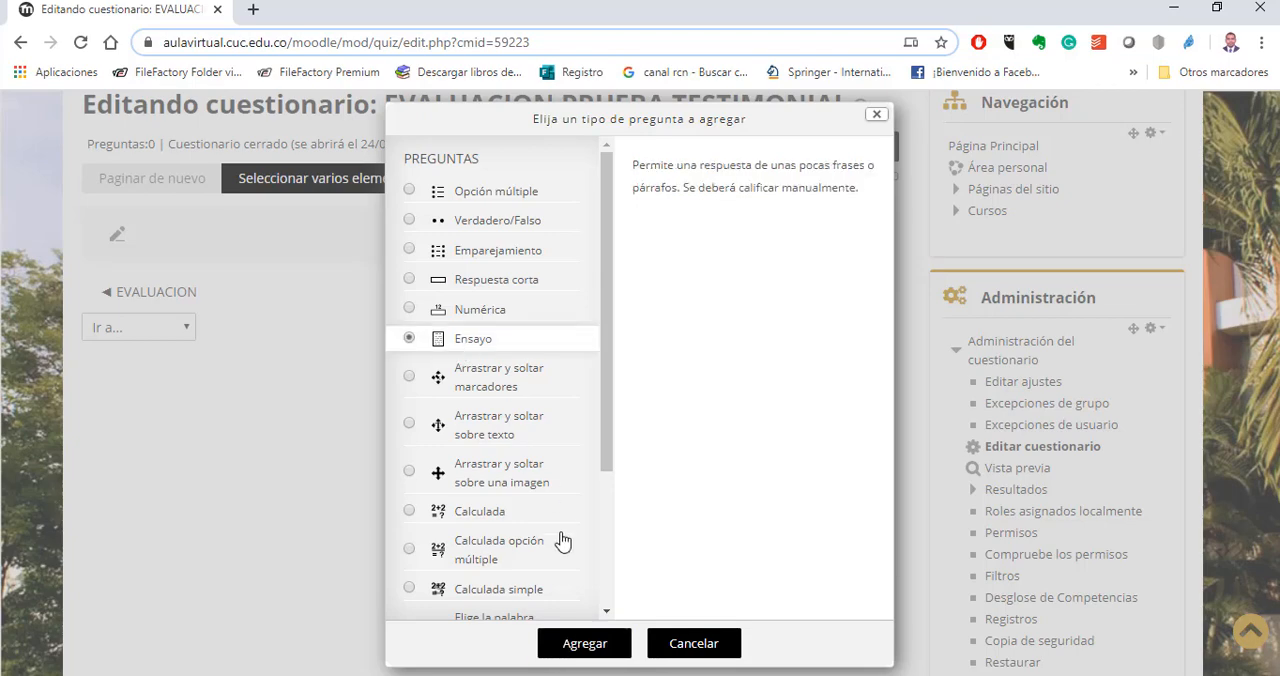
click(572, 652)
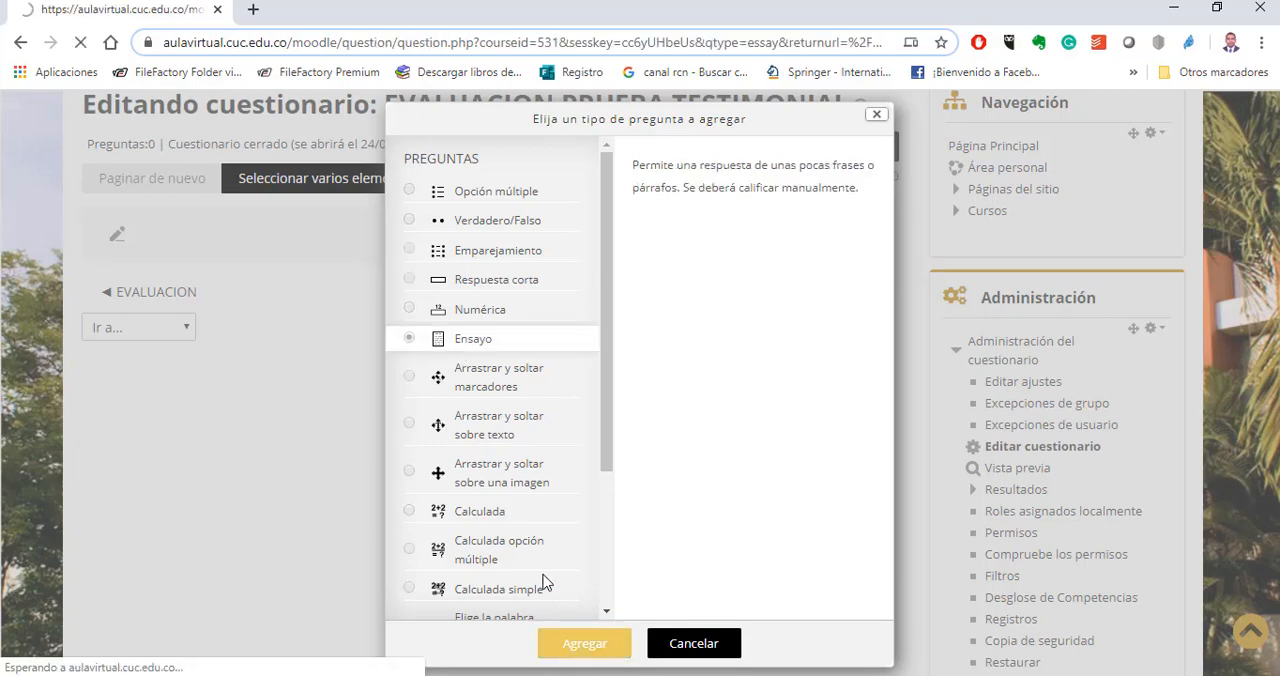
Name the essay question "Pregunta 1".
scroll(414, 477, down, 3)
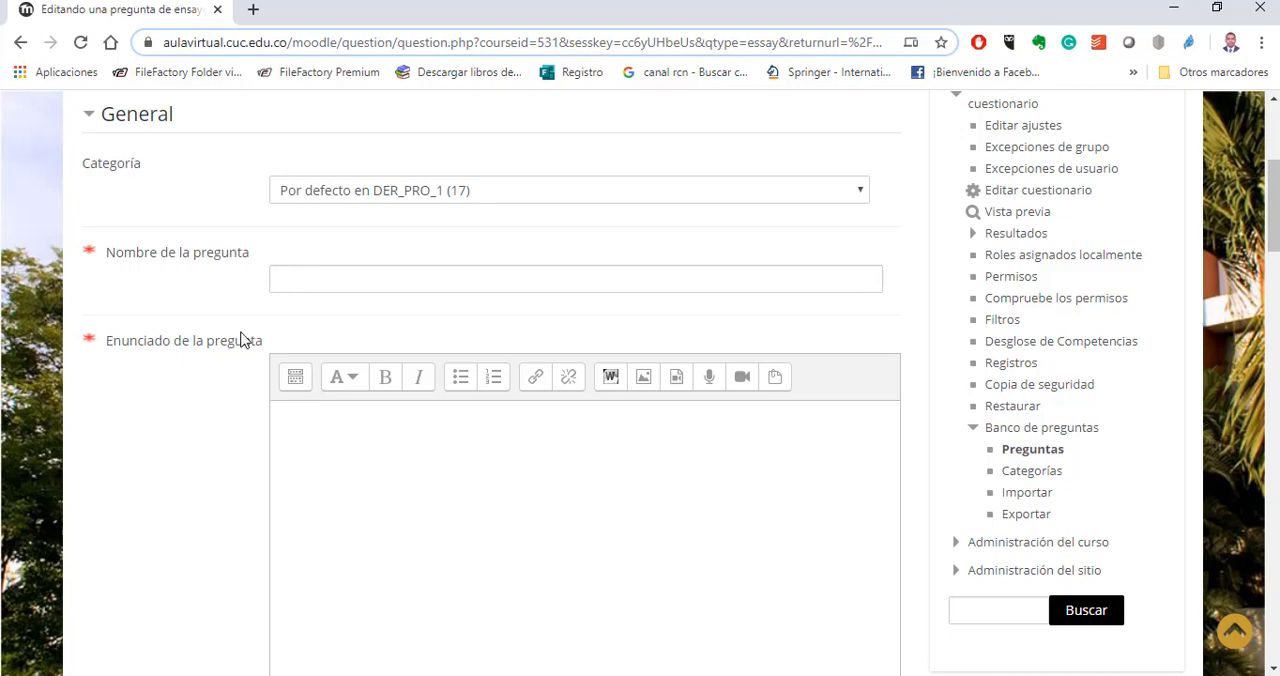
scroll(227, 398, down, 1)
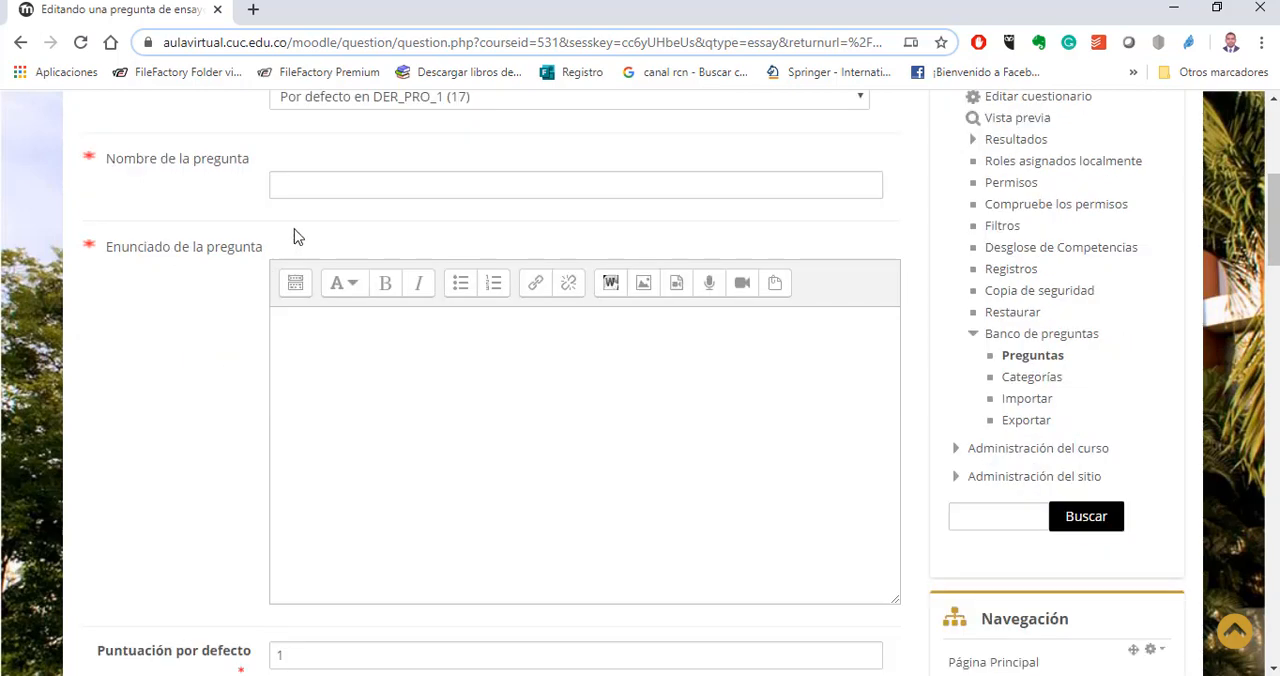
click(342, 192)
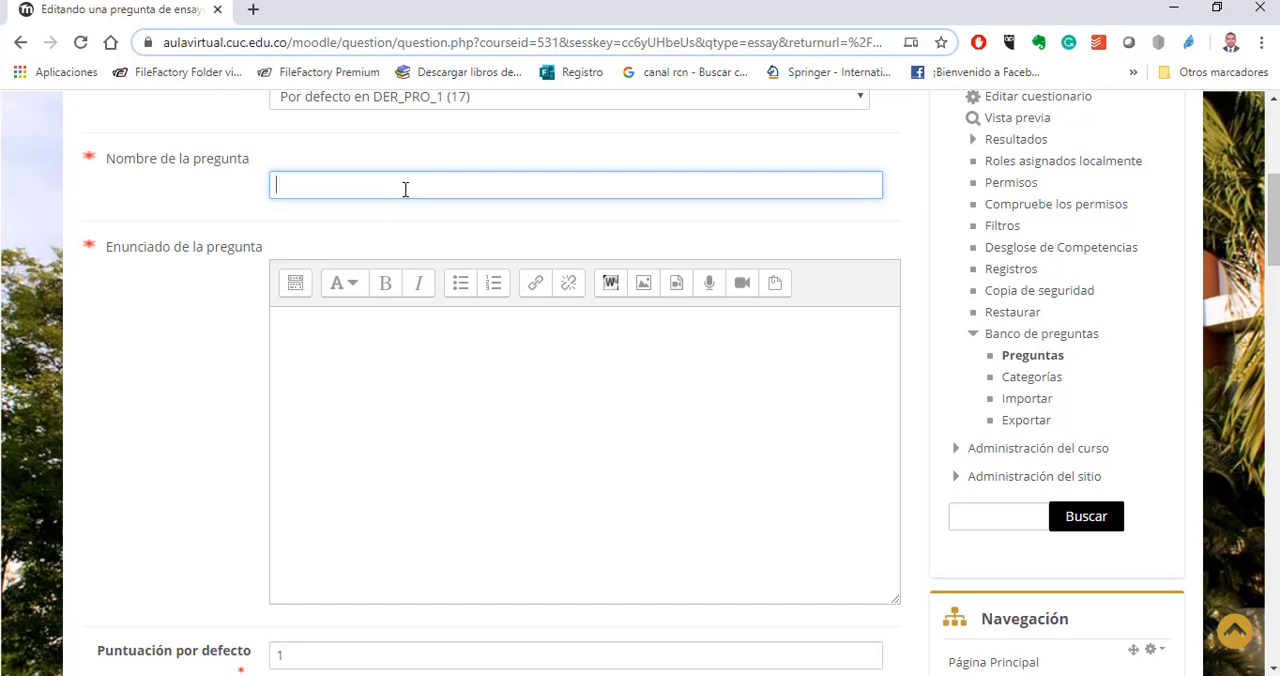
text(Pregunta 1)
scroll(300, 240, down, 1)
scroll(175, 208, up, 1)
scroll(134, 297, down, 1)
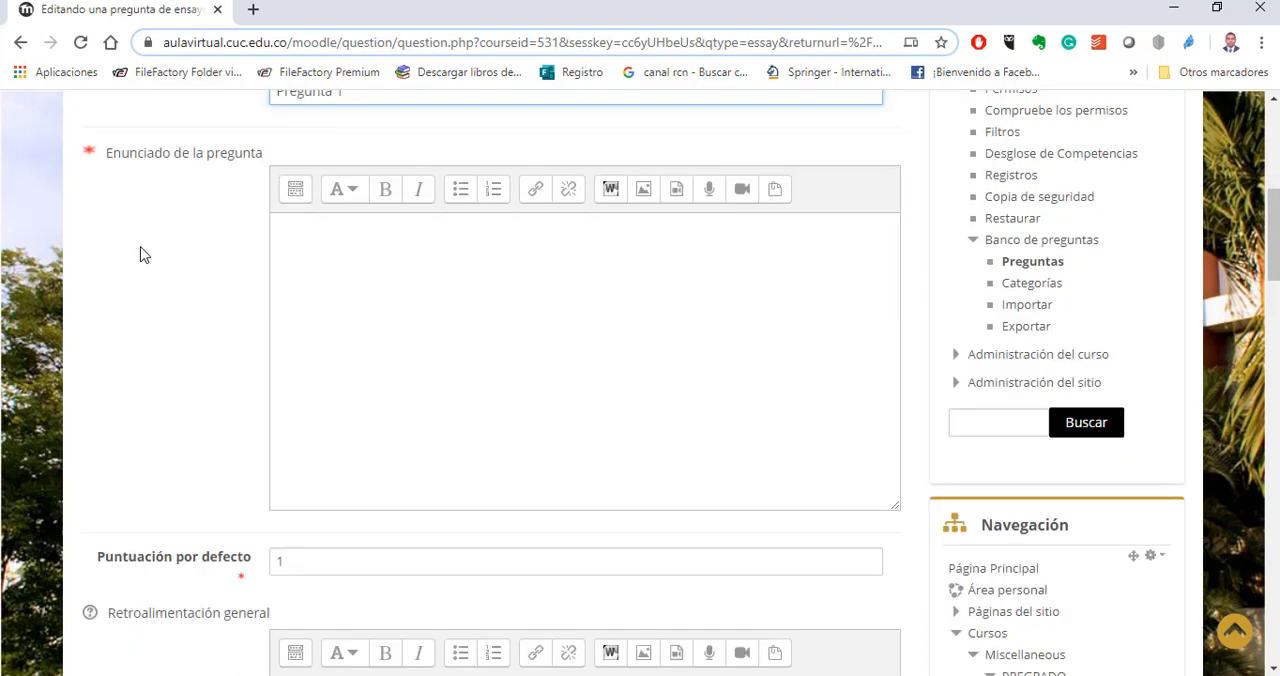
Paste the copied question into Enunciado de la pregunta and delete the leading "I." numbering and its spacing.
click(334, 280)
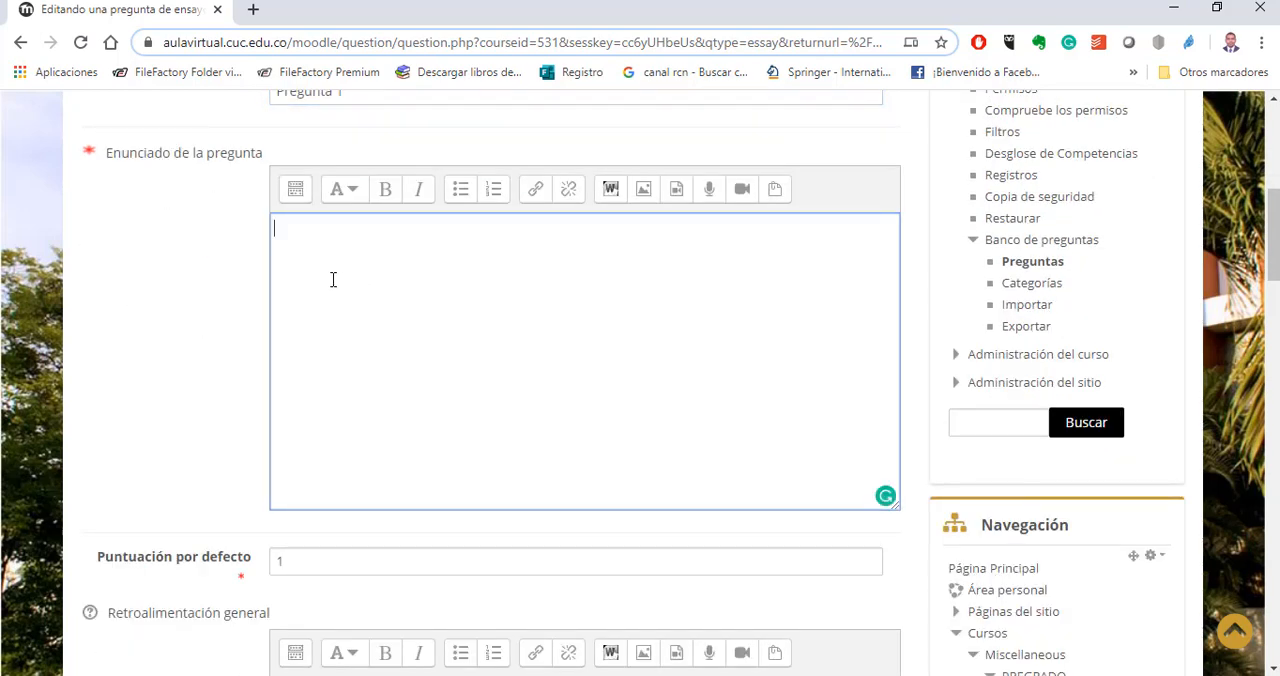
right_click(333, 280)
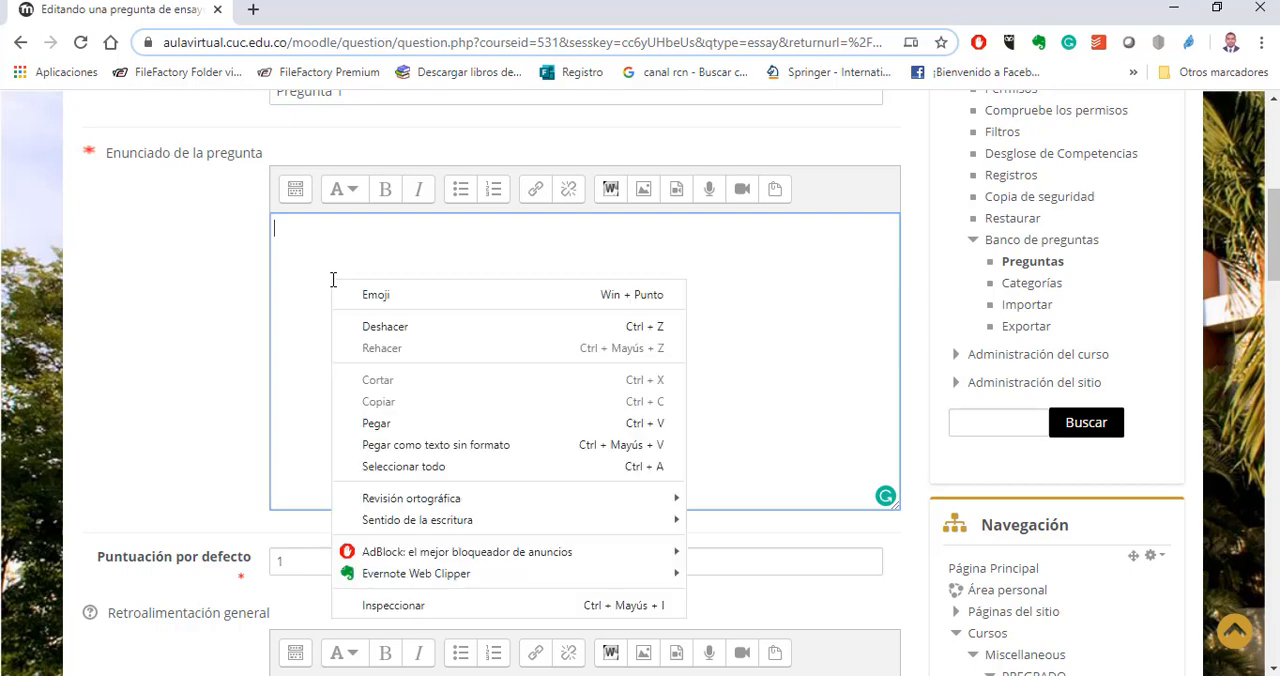
click(378, 423)
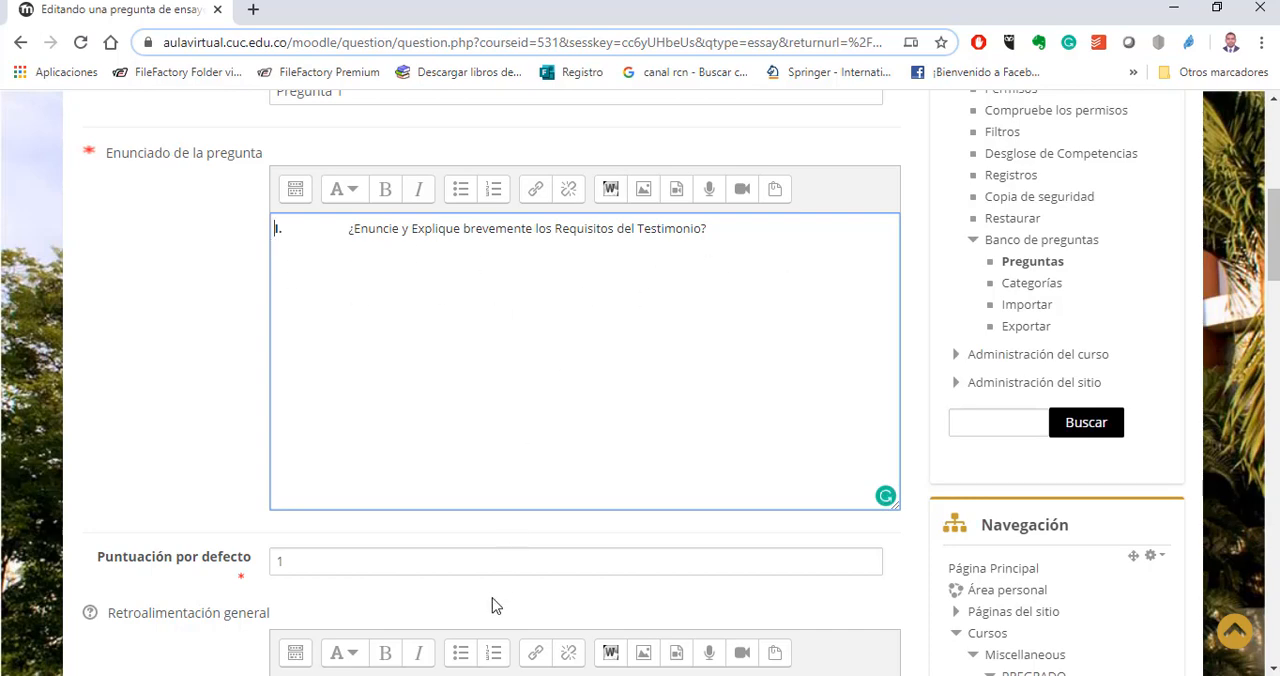
key(alt+Tab)
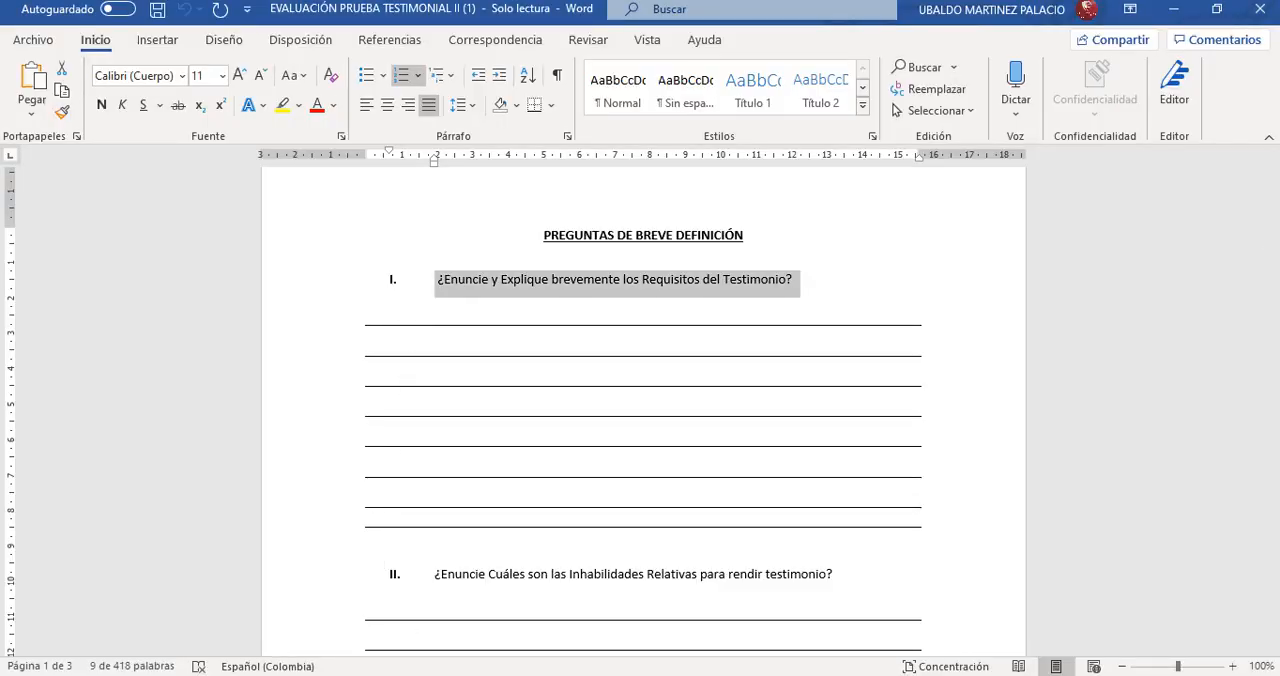
key(alt+Tab)
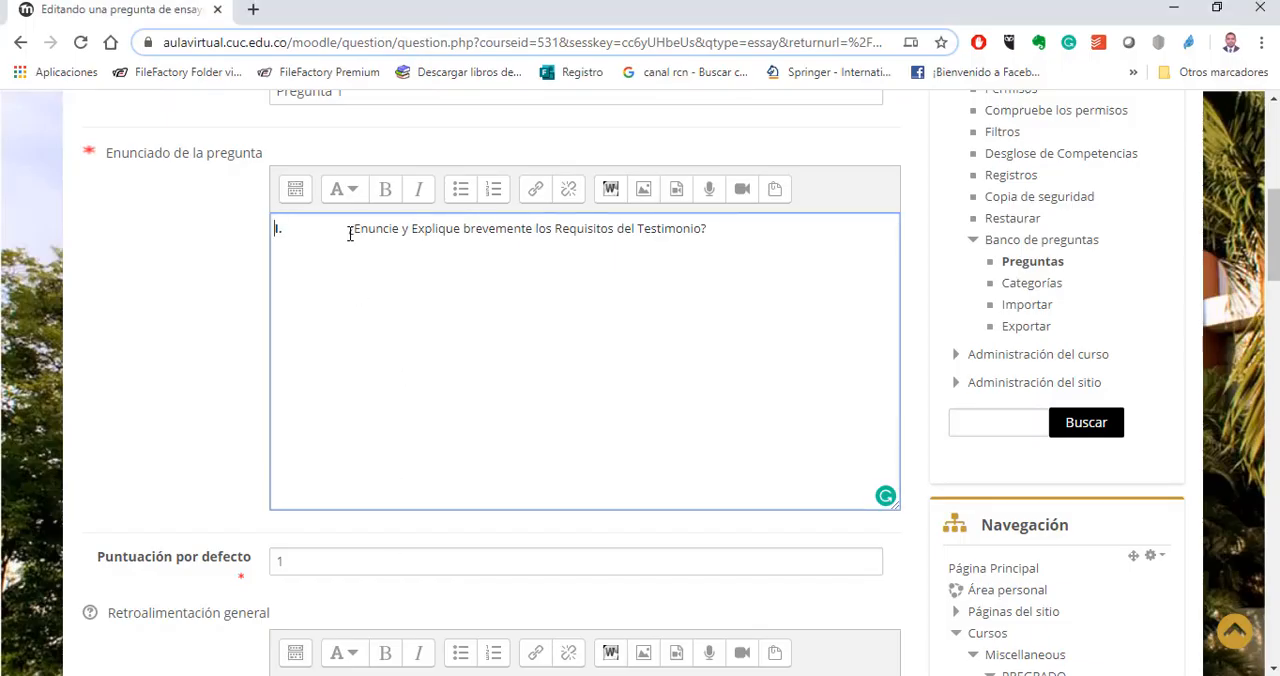
drag(349, 231, 257, 229)
key(BackSpace)
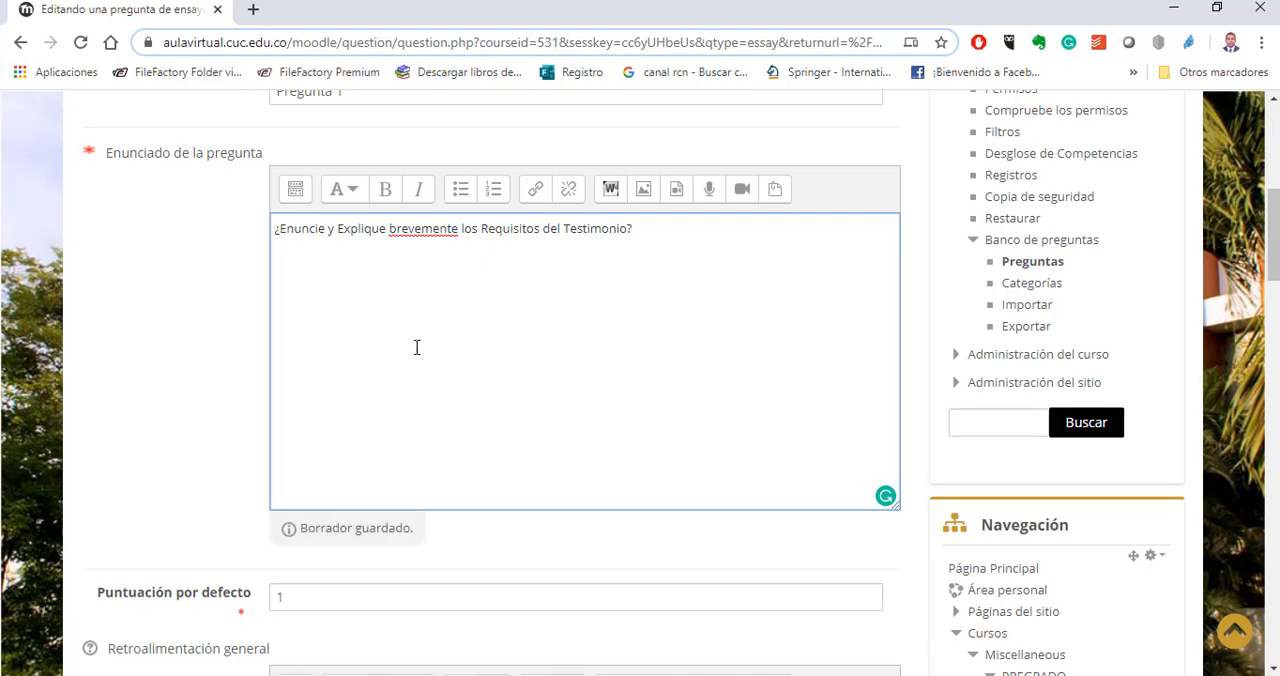
Show the additional formatting tools of the question statement editor and place the cursor on a new line below the question text.
click(295, 189)
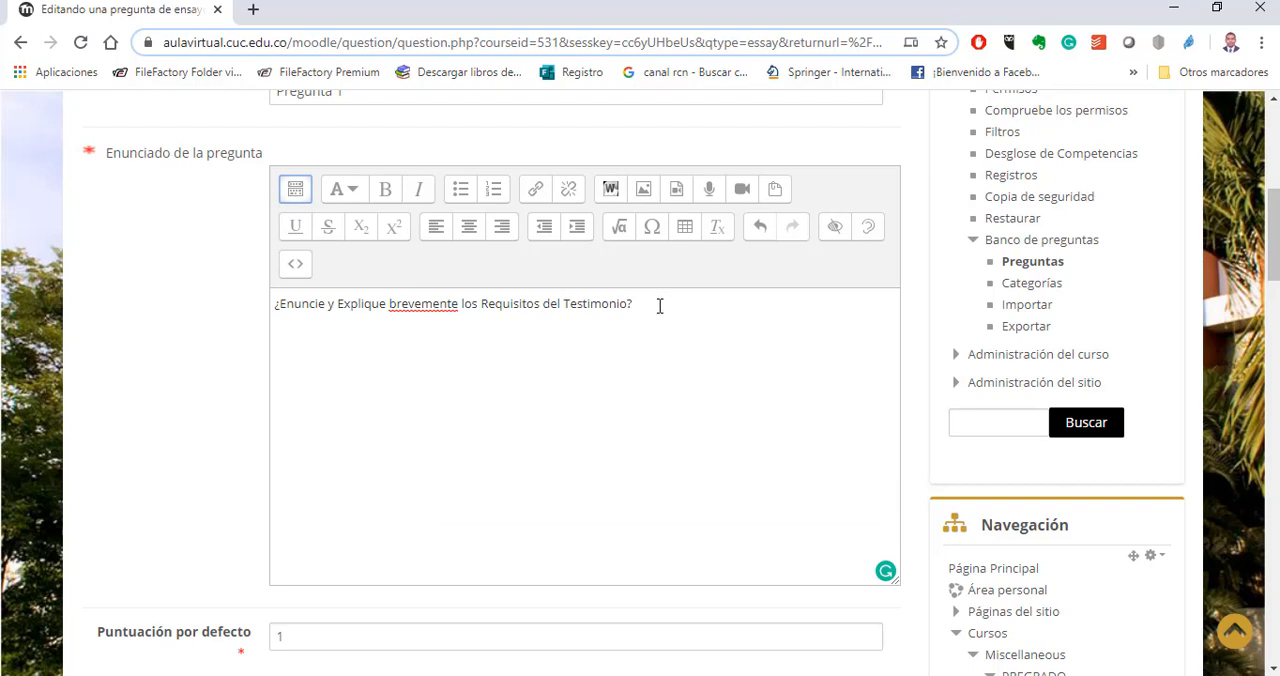
drag(660, 305, 272, 305)
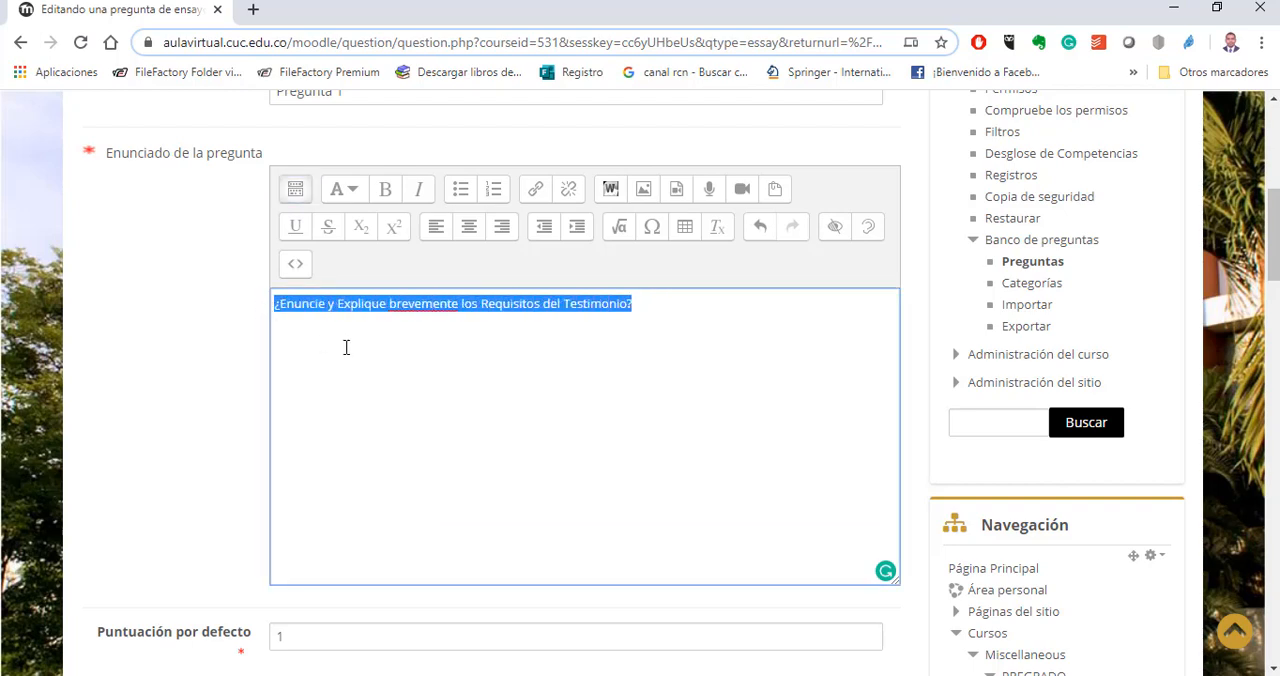
click(346, 347)
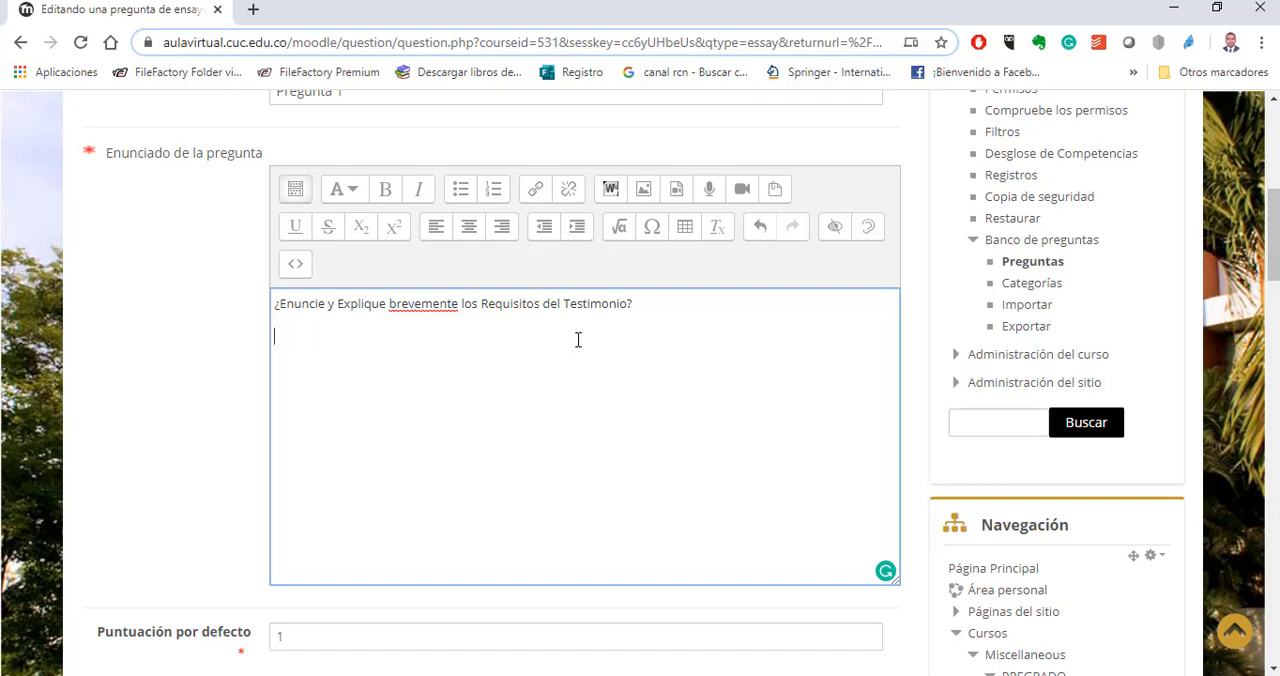
Upload activi.png from the Imágenes folder as an image for the question statement.
click(646, 198)
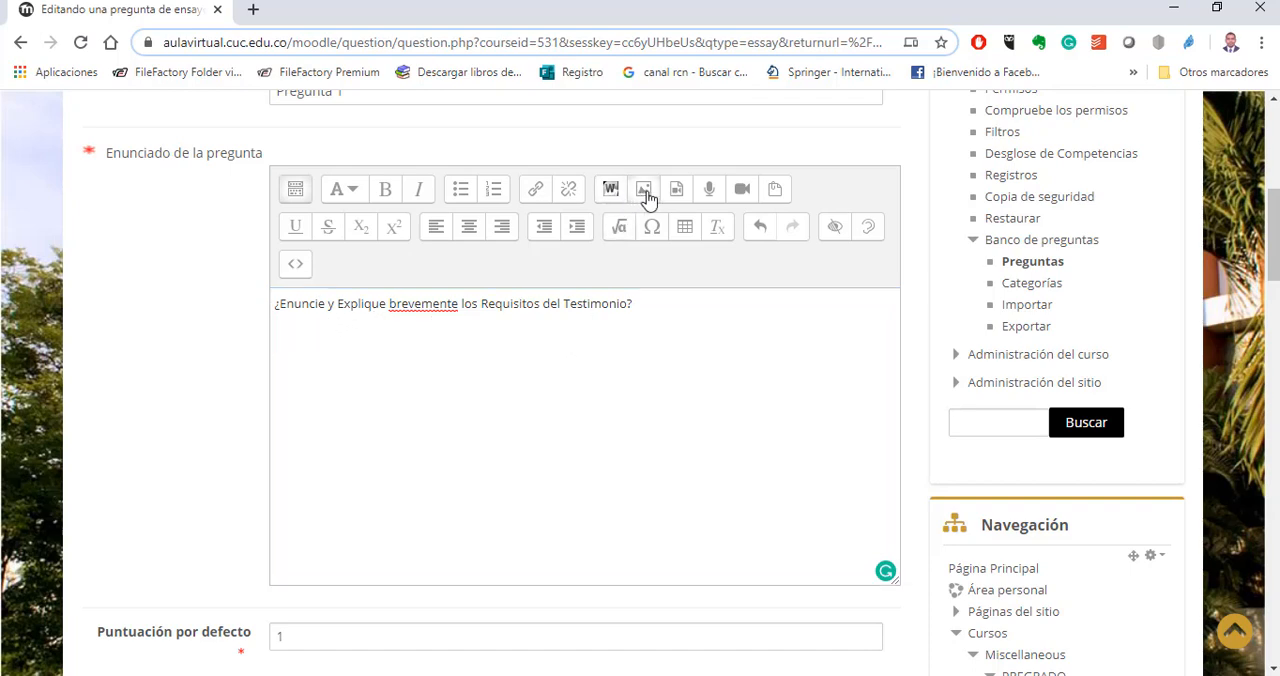
click(620, 262)
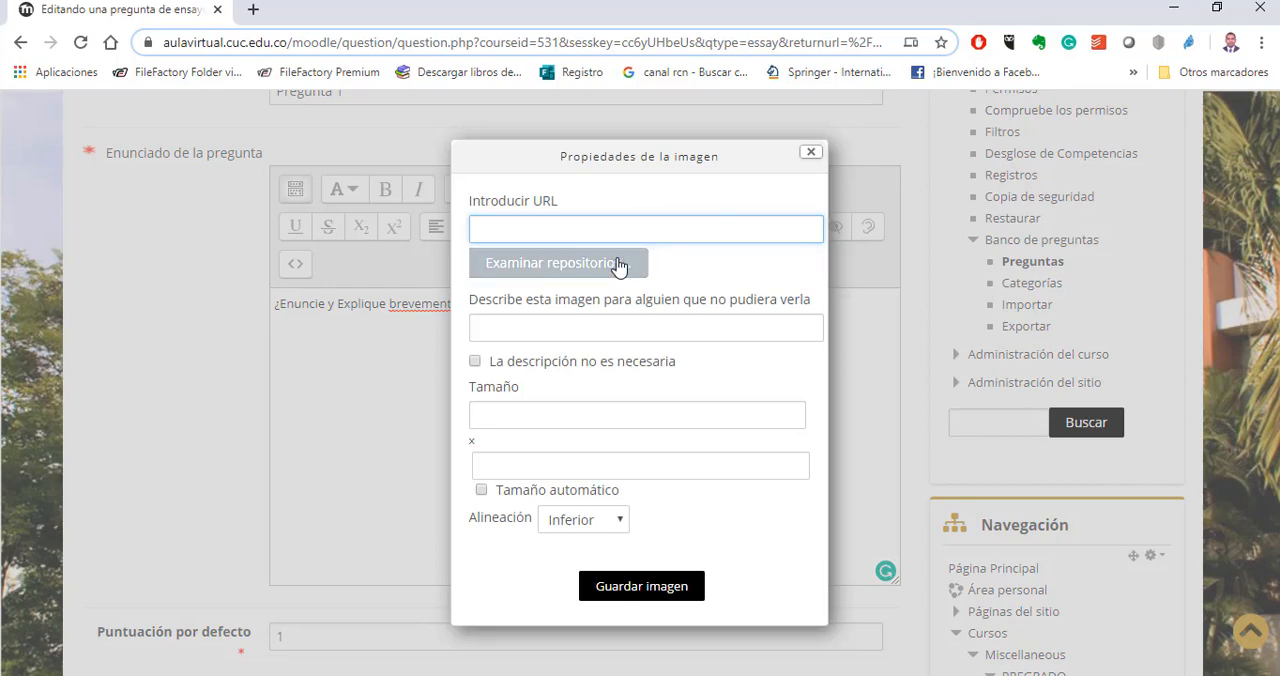
click(503, 262)
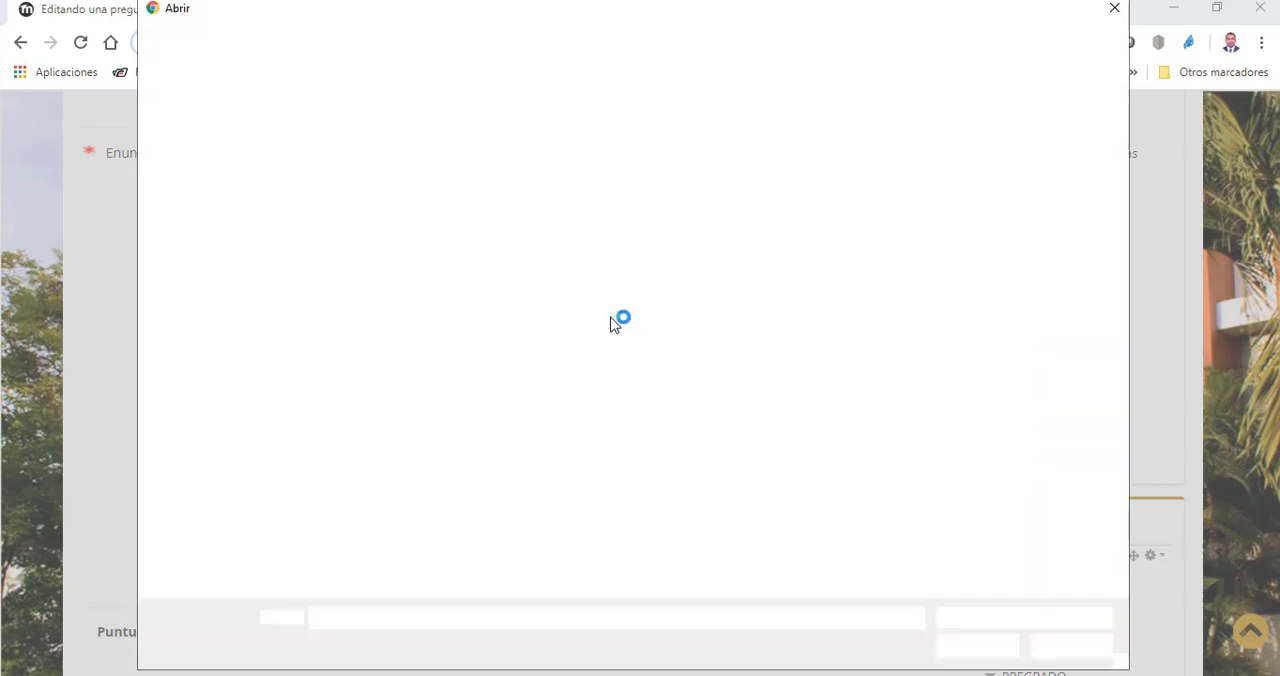
click(212, 201)
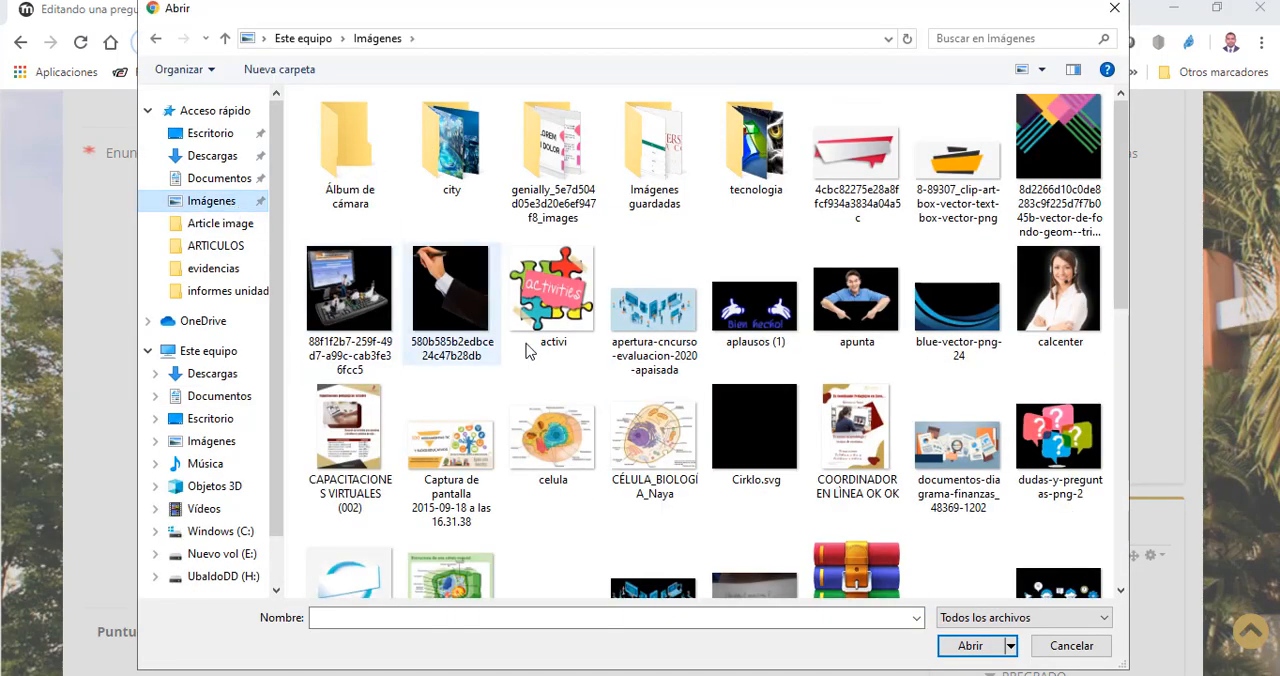
click(553, 290)
click(975, 646)
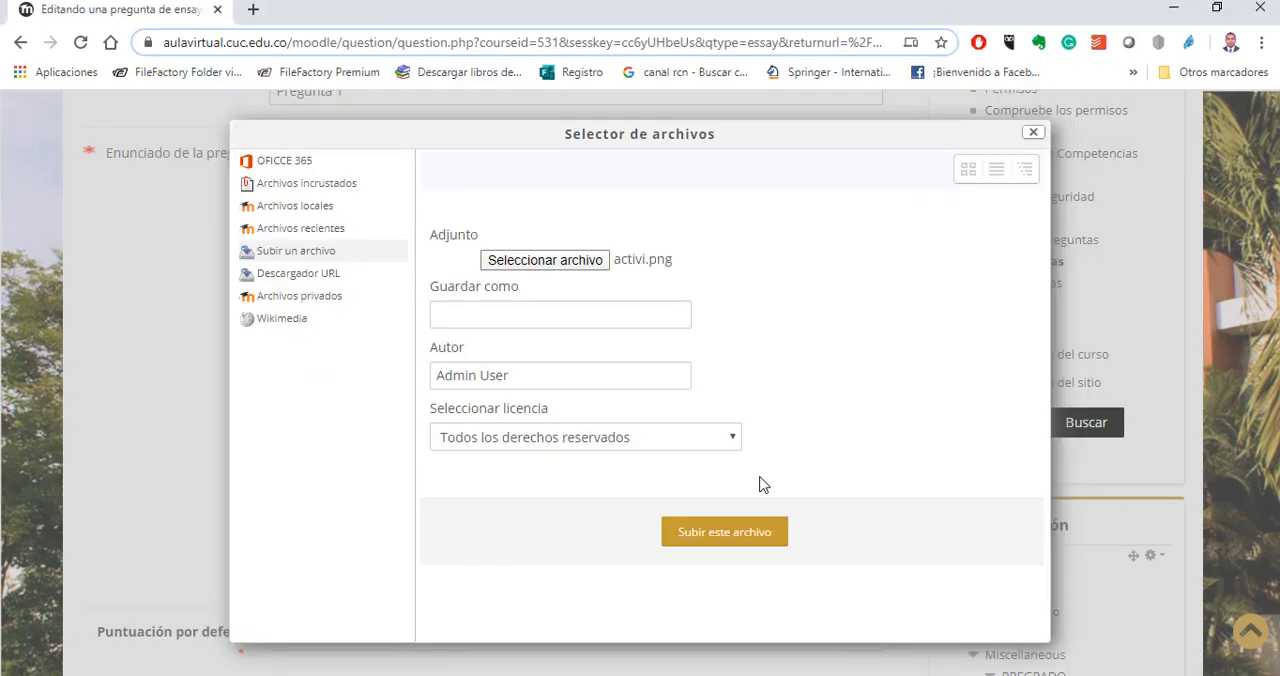
click(700, 543)
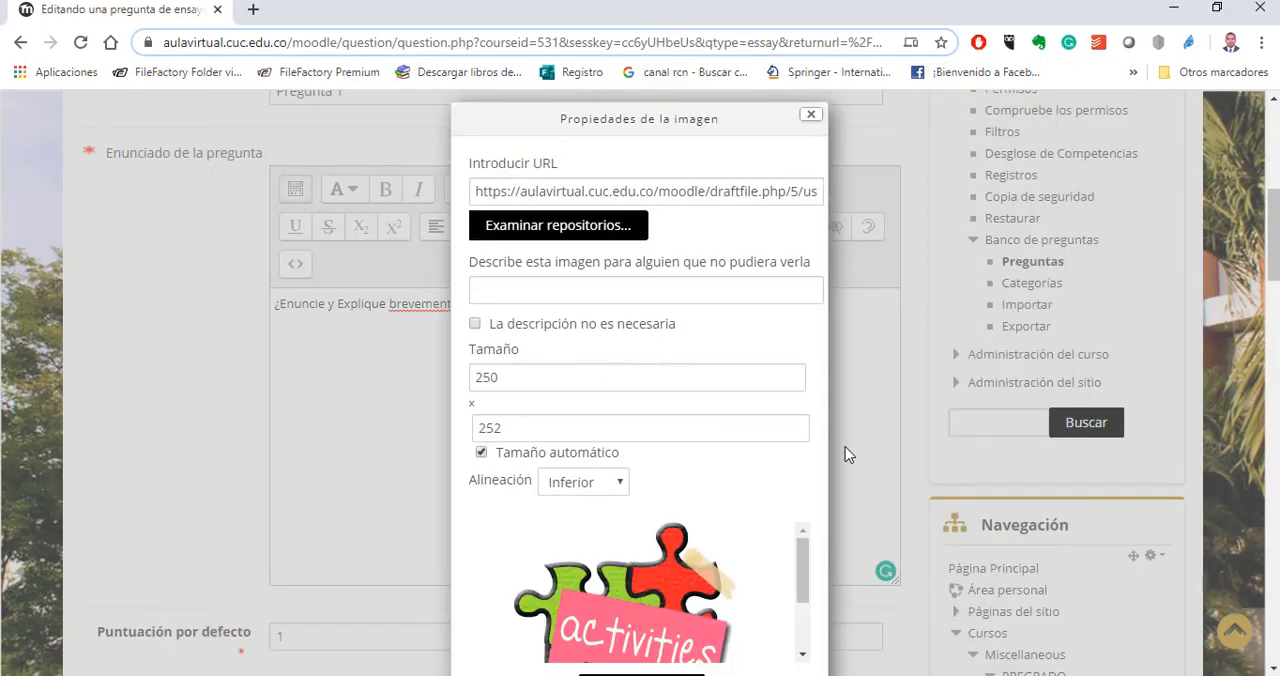
Mark the image as not needing a description and save it into the question statement.
scroll(388, 466, down, 2)
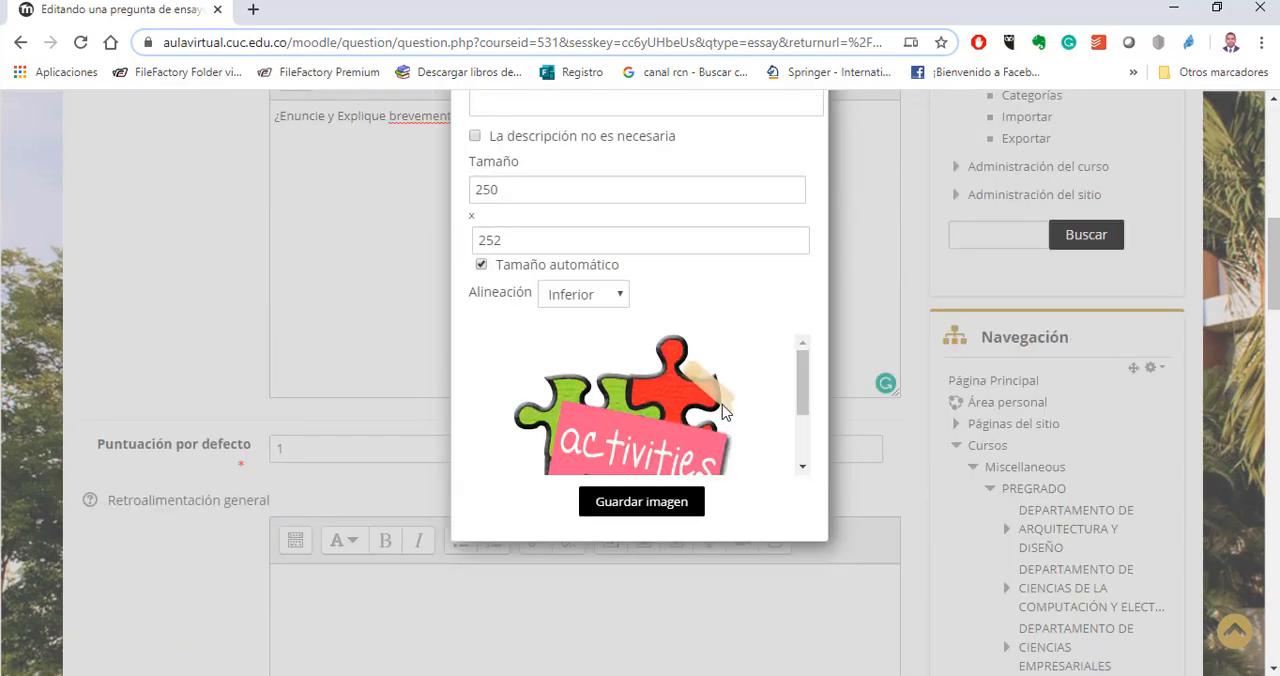
click(610, 505)
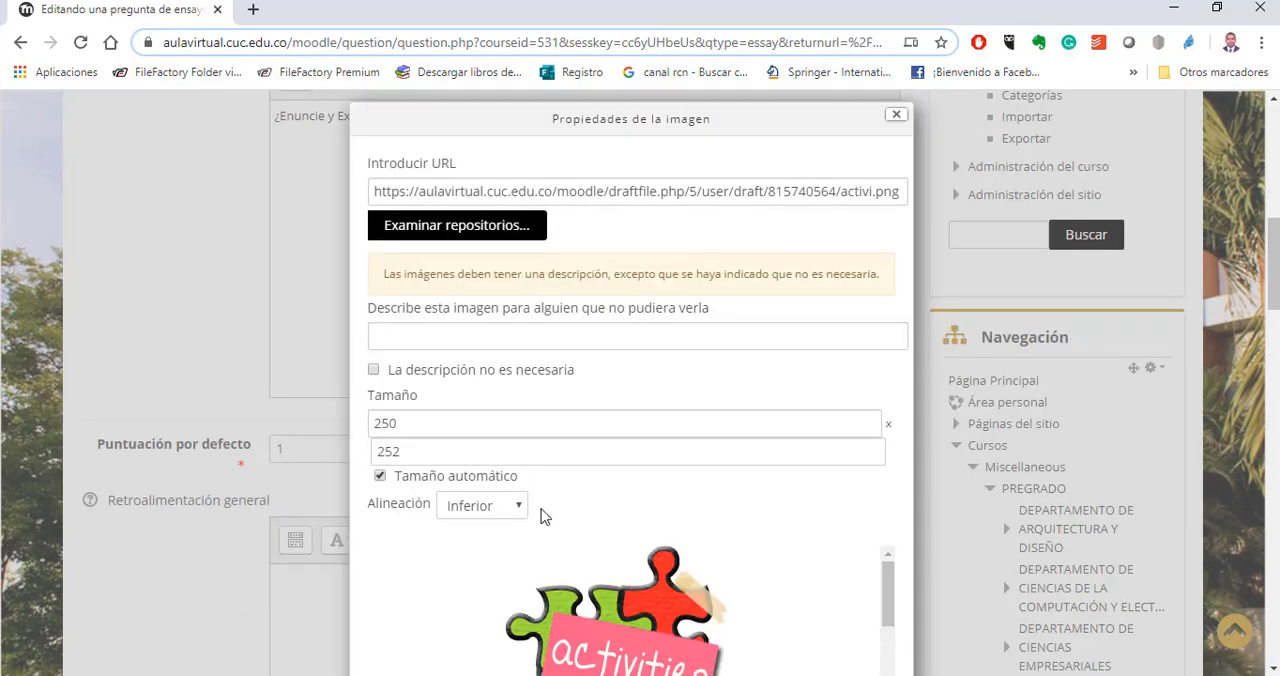
scroll(540, 515, down, 4)
scroll(523, 516, up, 3)
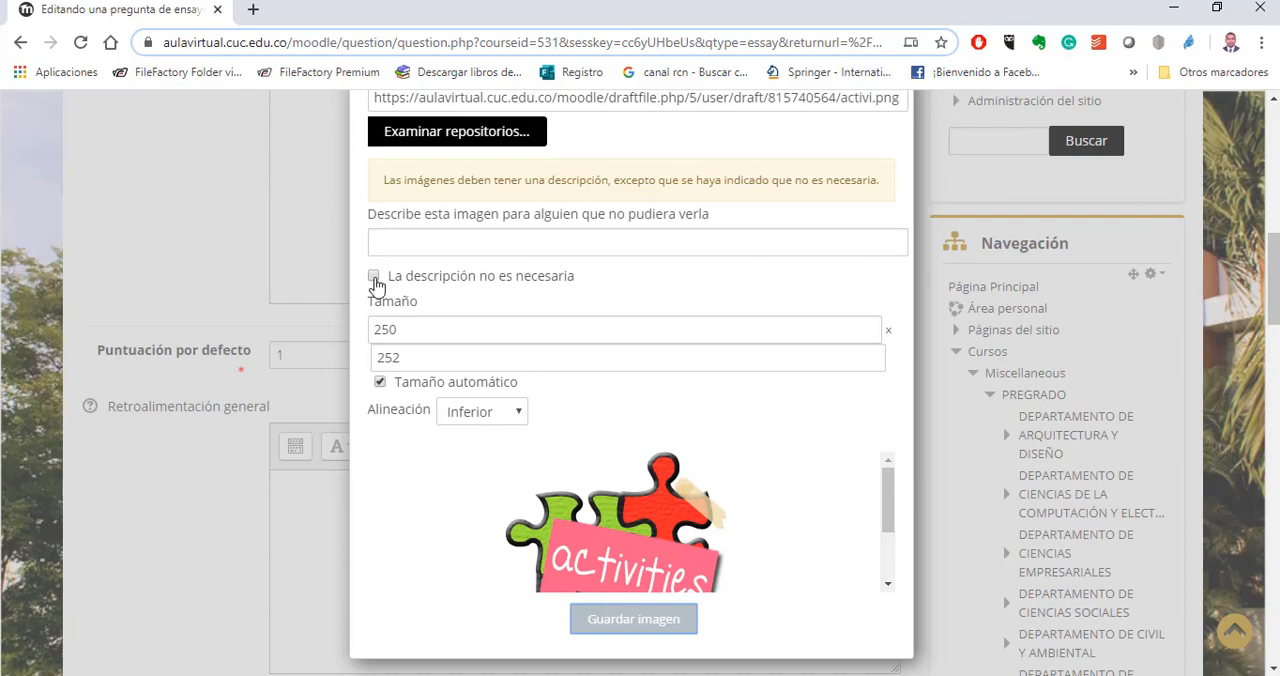
click(373, 276)
scroll(371, 366, down, 3)
click(600, 422)
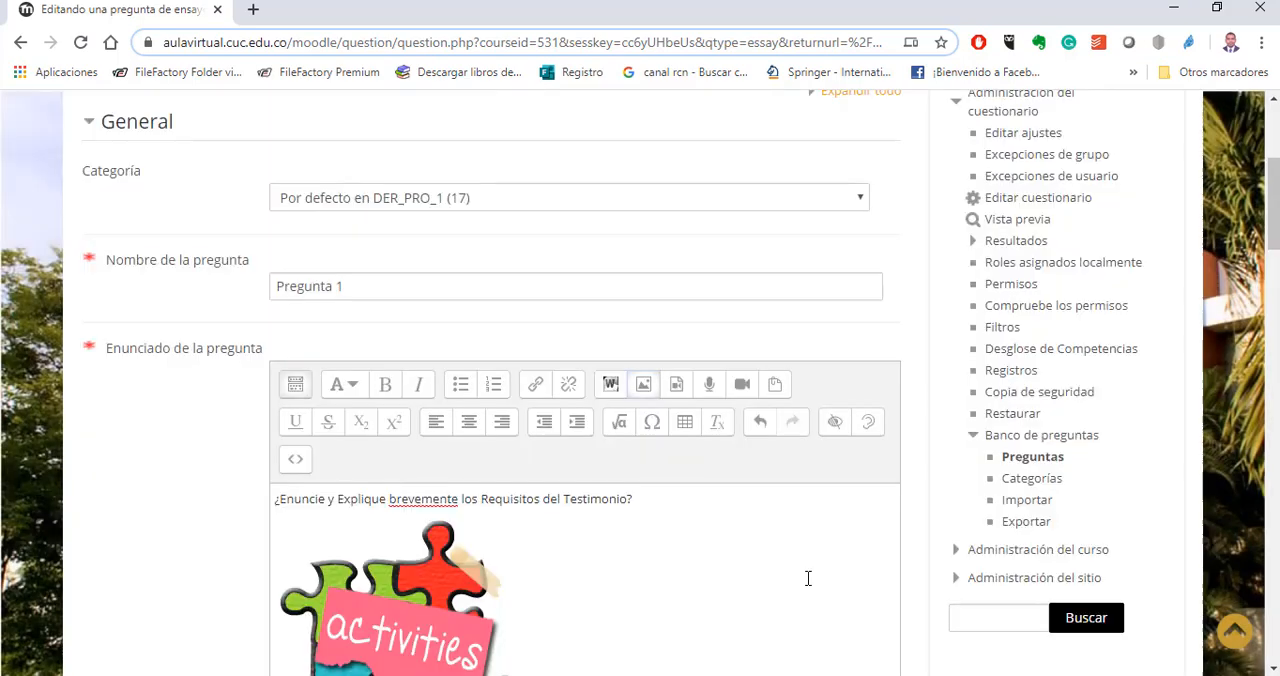
Delete the activities puzzle image from the question statement.
scroll(447, 446, down, 2)
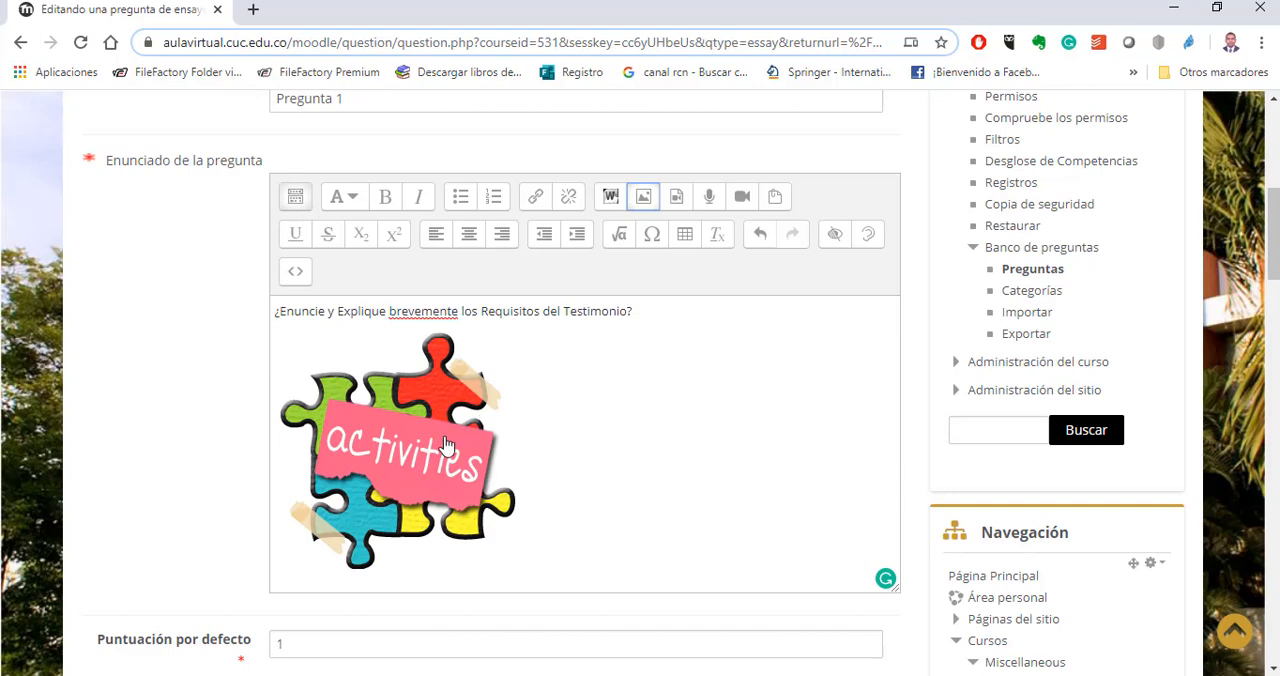
right_click(390, 441)
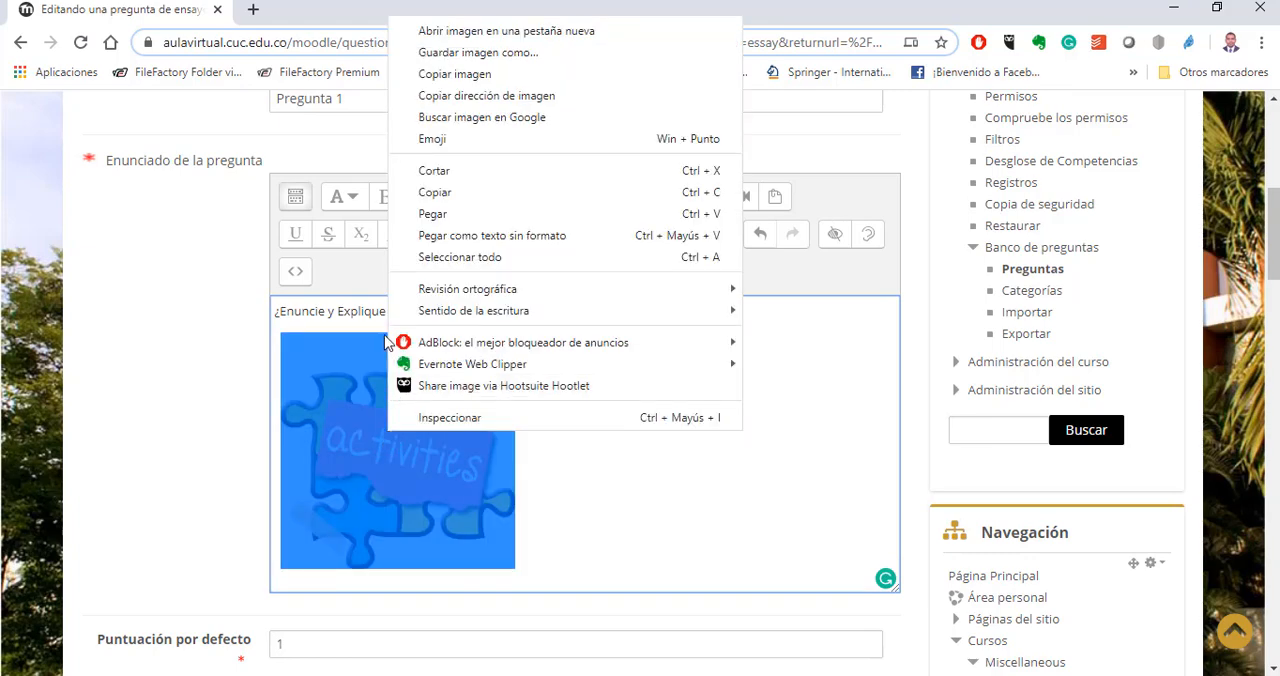
click(352, 437)
key(Delete)
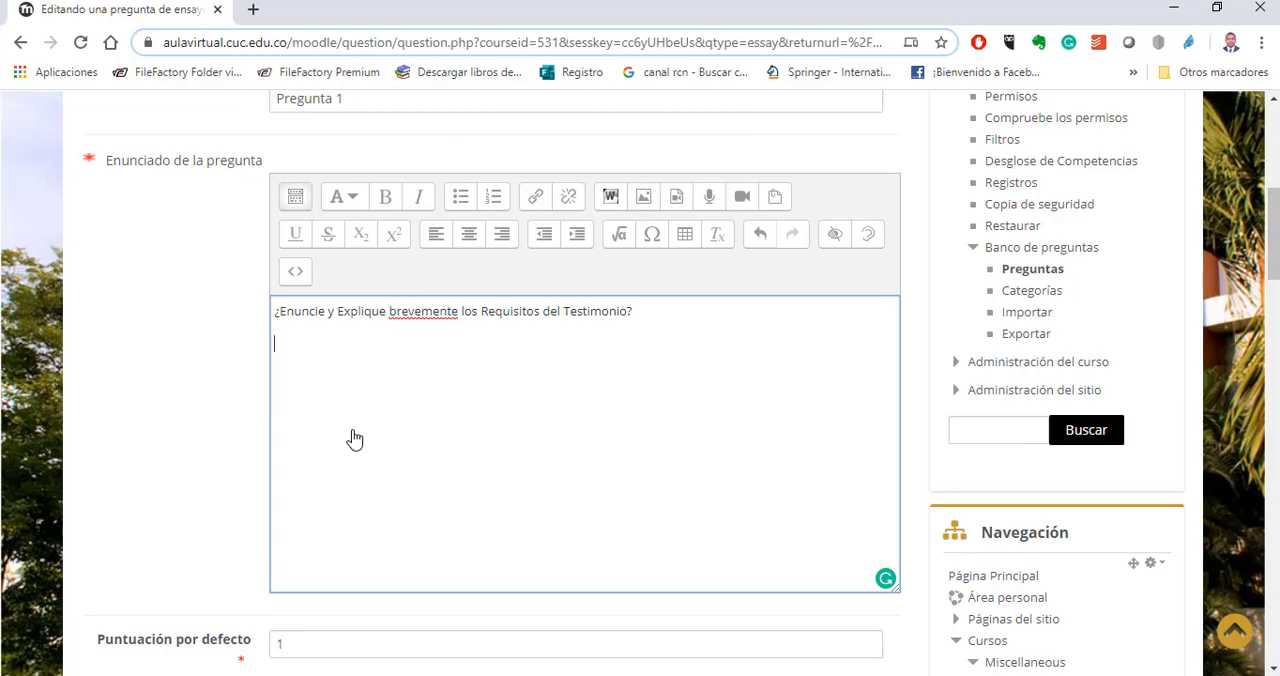
Make the question "¿Enuncie y Explique brevemente los Requisitos del Testimonio?" bold.
drag(652, 311, 260, 312)
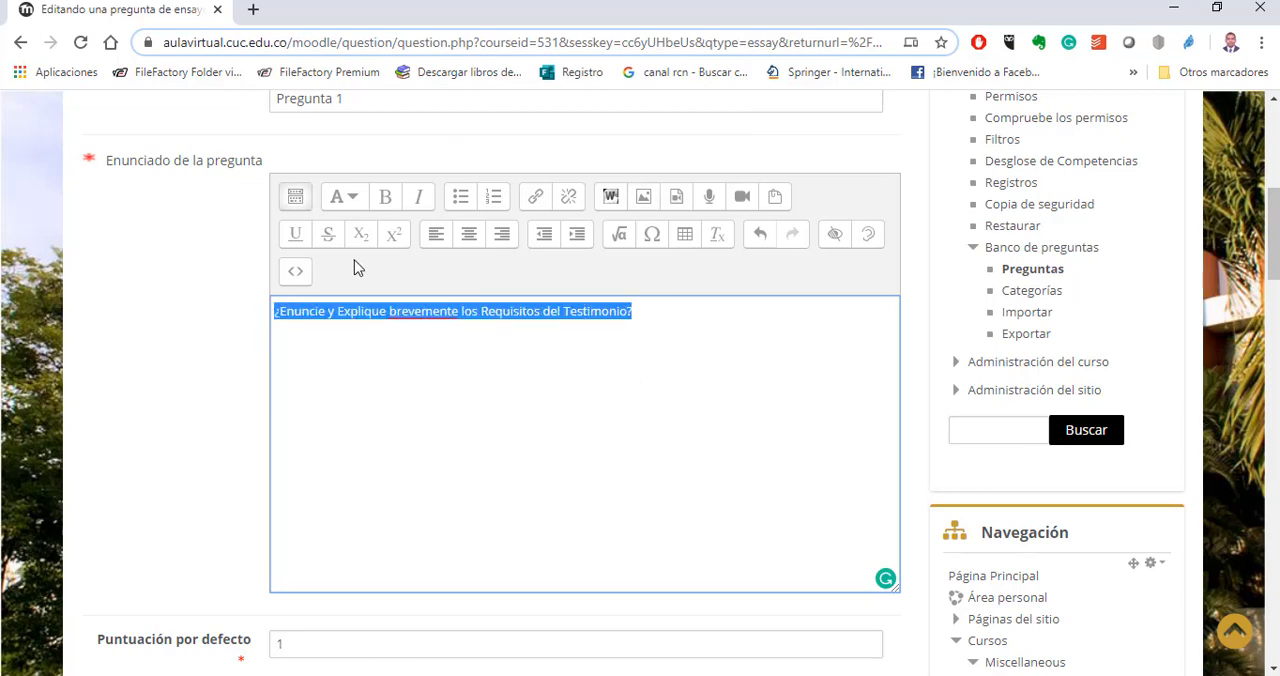
click(350, 199)
click(350, 199)
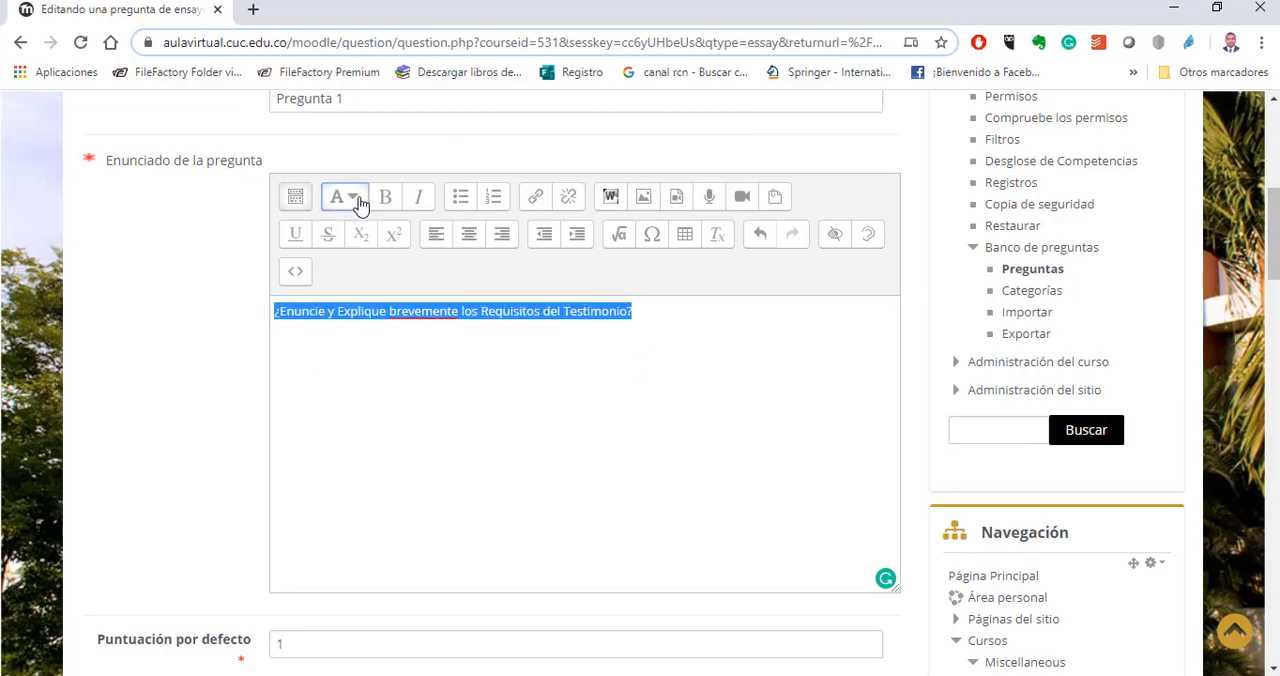
click(385, 197)
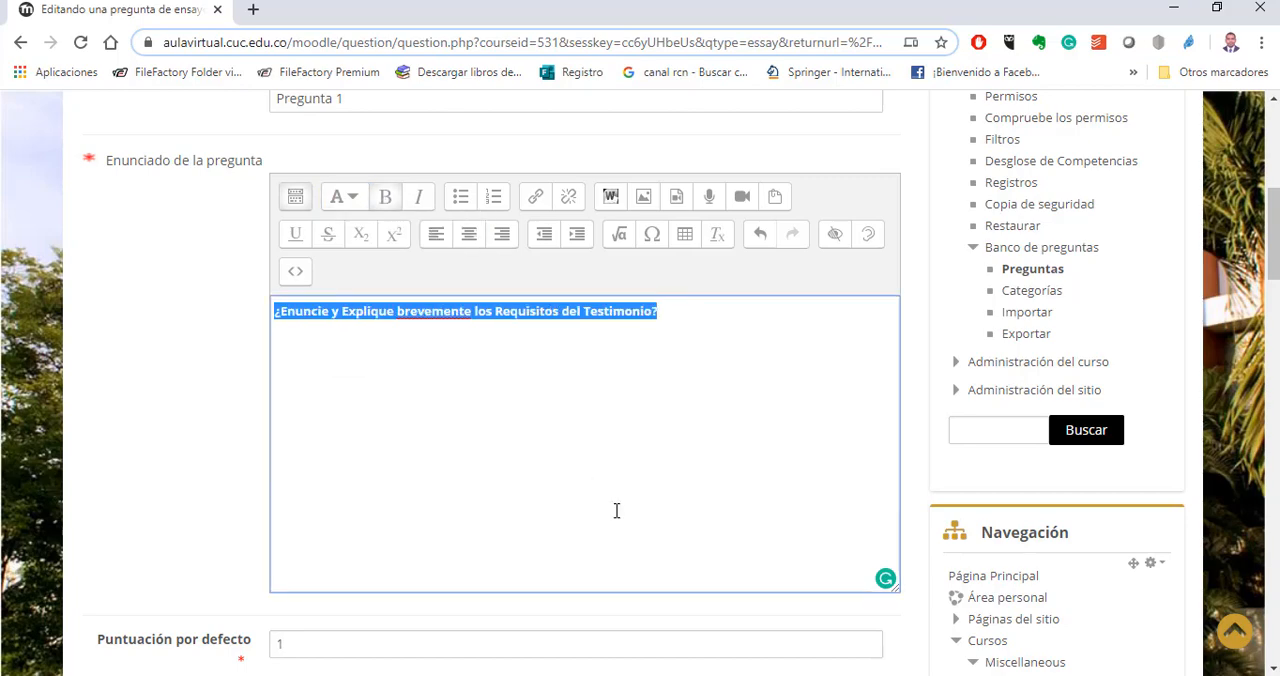
click(443, 343)
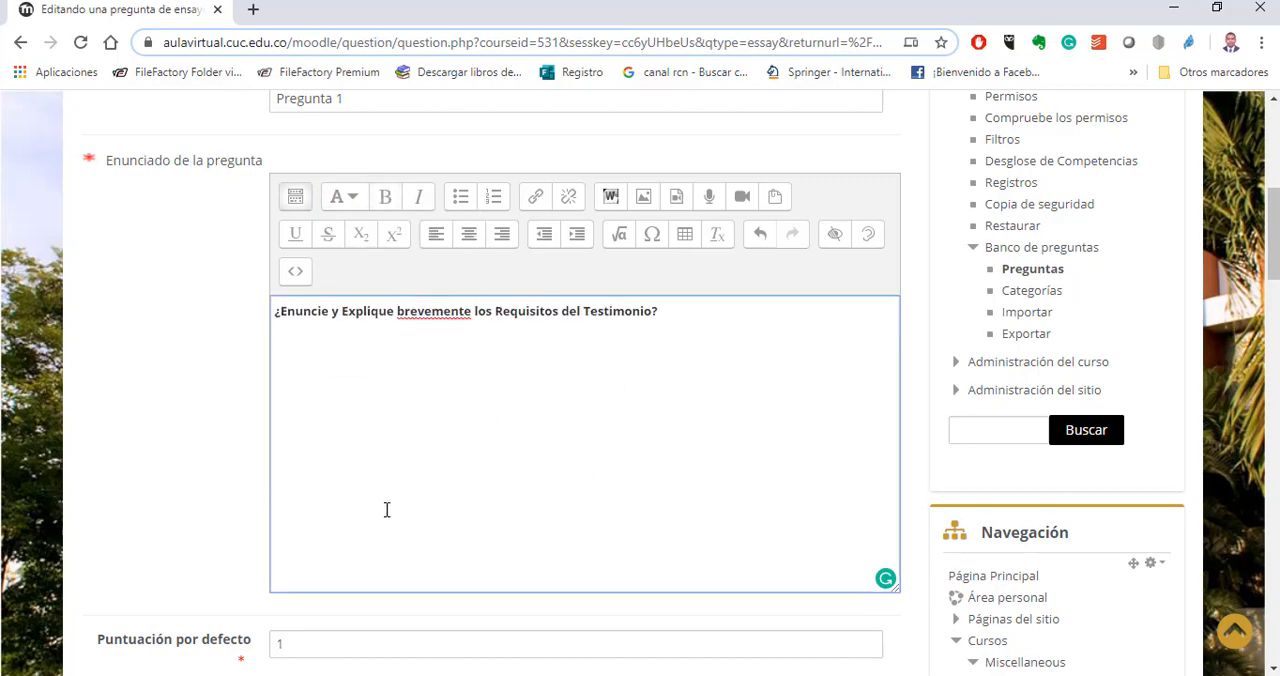
Dismiss the chat notification and choose Editor HTML as the Formato de la respuesta under Opciones de respuesta.
scroll(250, 373, down, 5)
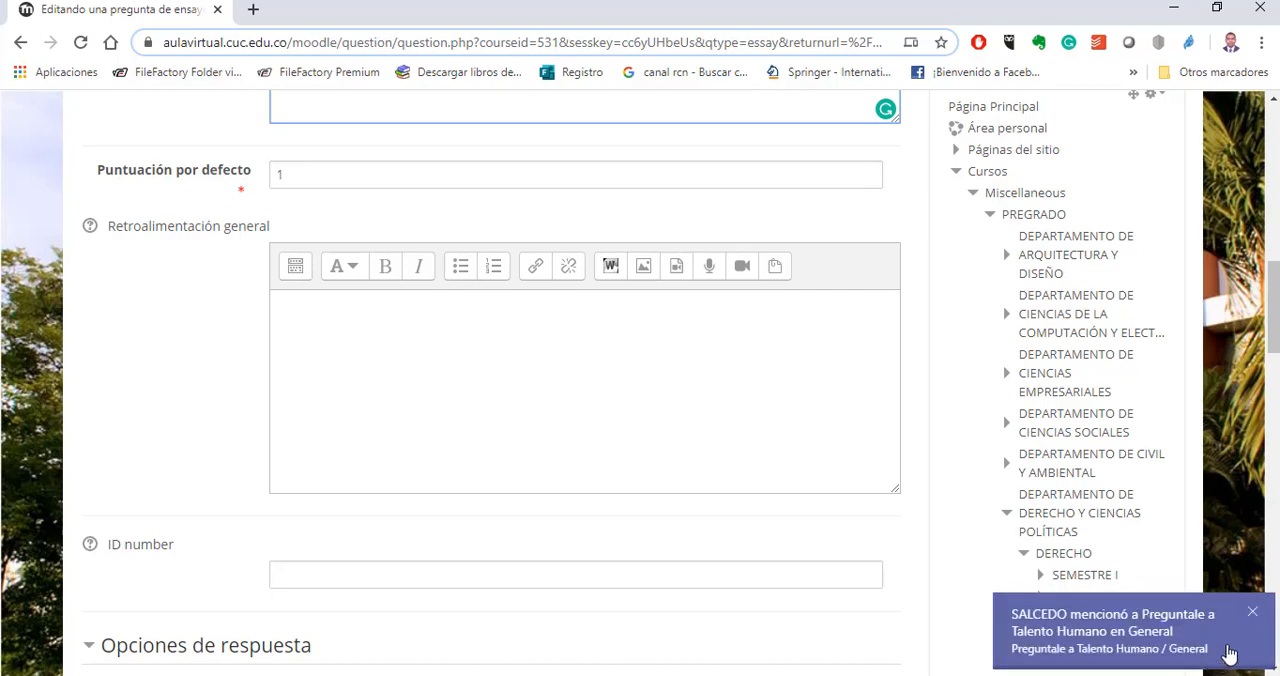
click(1255, 621)
scroll(375, 327, down, 1)
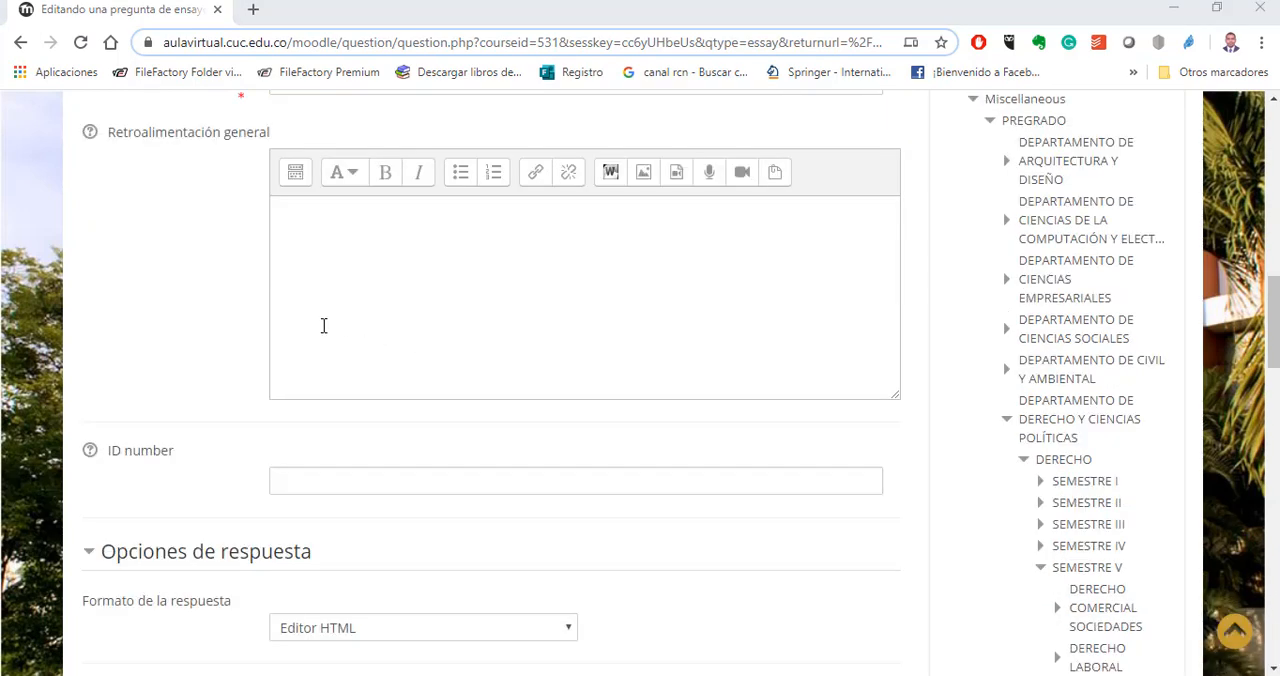
scroll(323, 325, down, 2)
scroll(371, 329, down, 1)
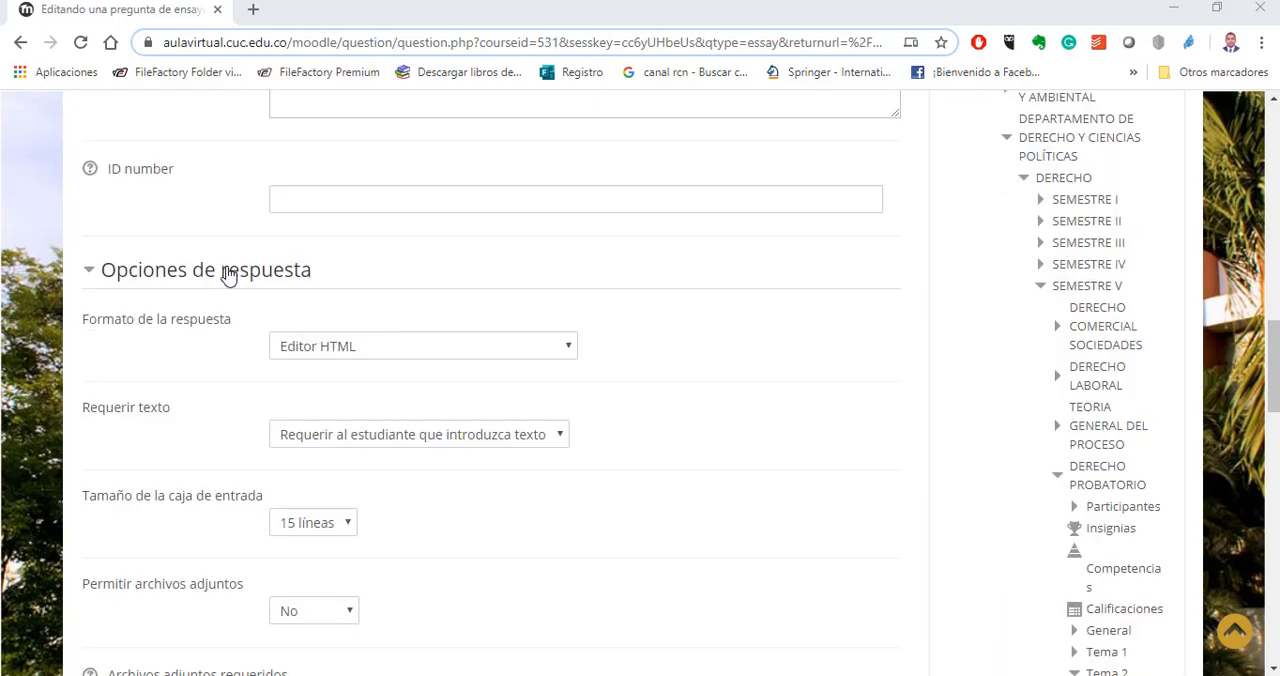
scroll(229, 276, down, 1)
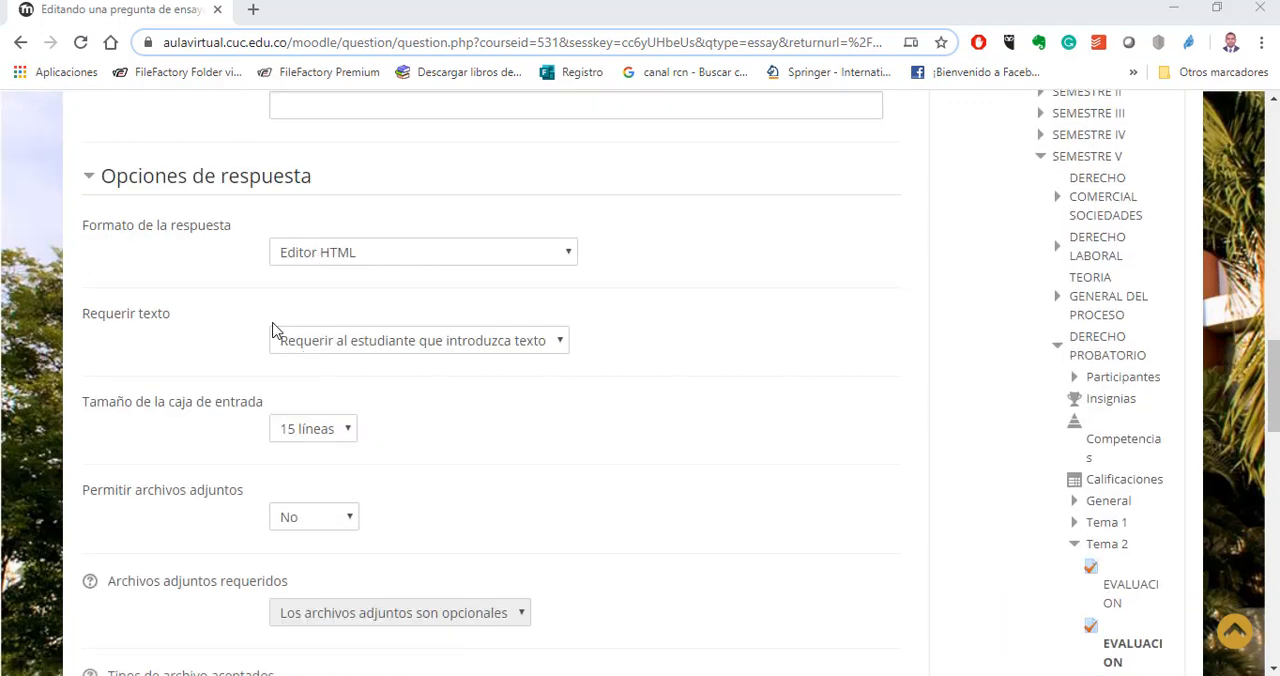
click(516, 258)
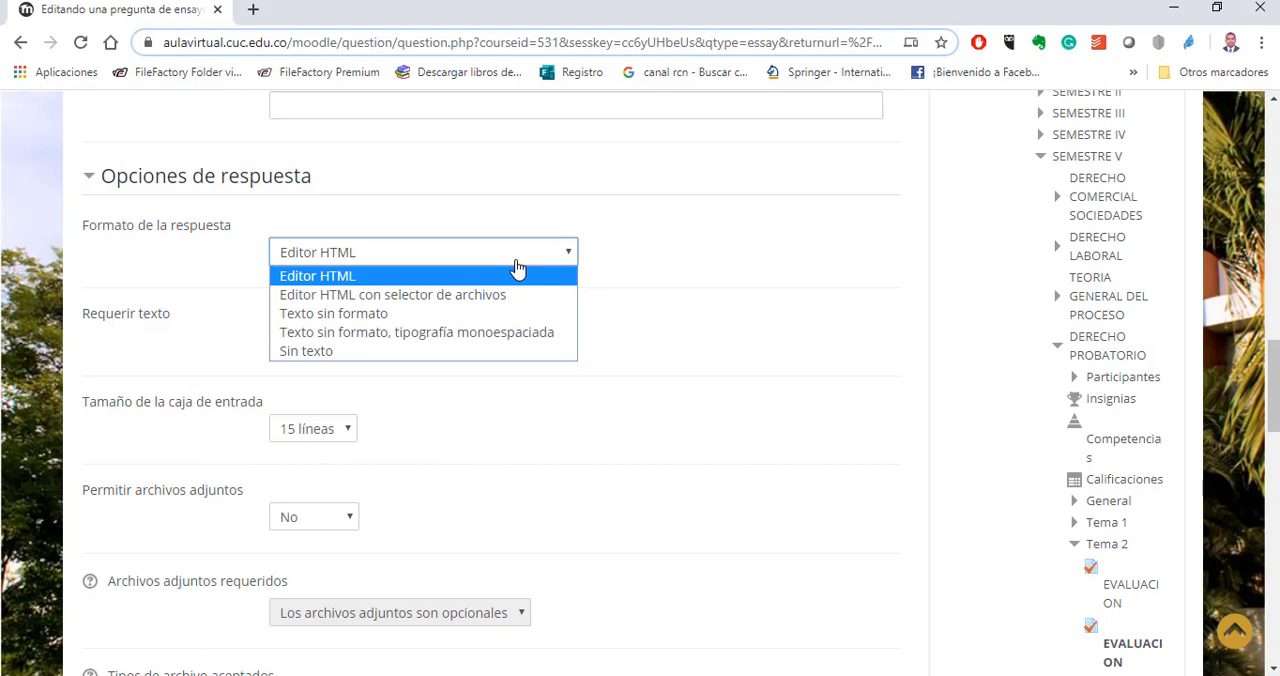
click(516, 270)
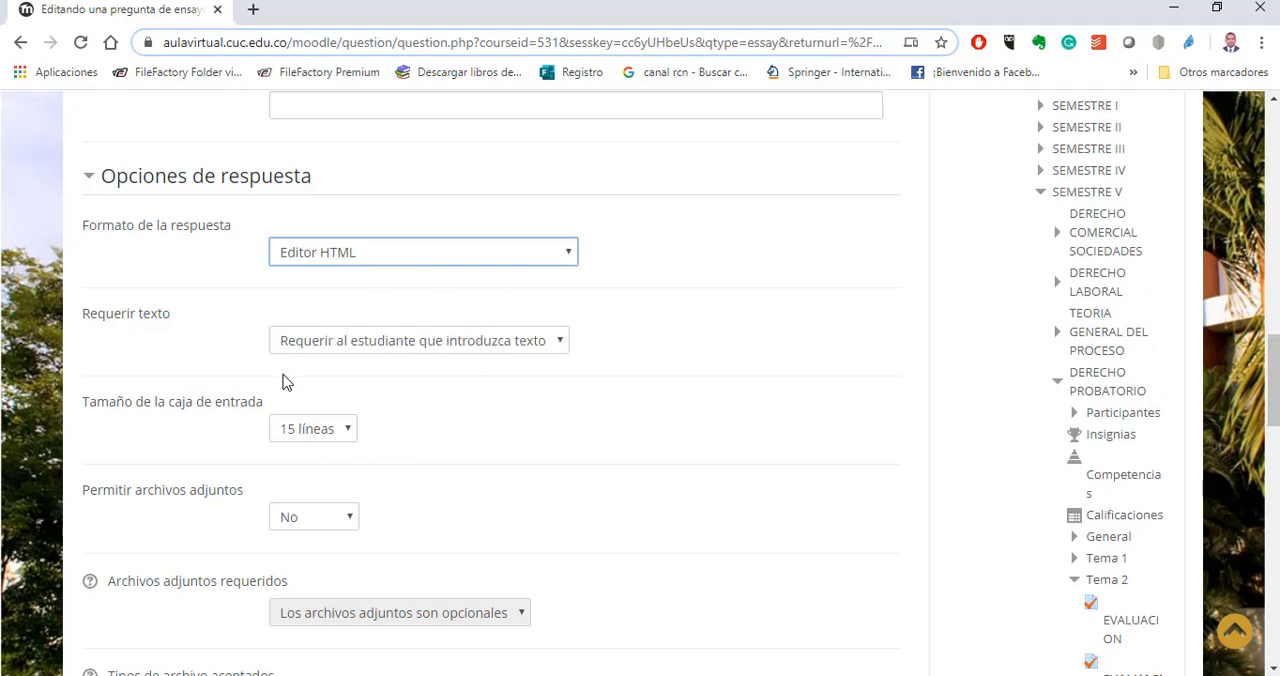
Examine the Requerir texto setting and check it against the question statement.
scroll(494, 434, down, 1)
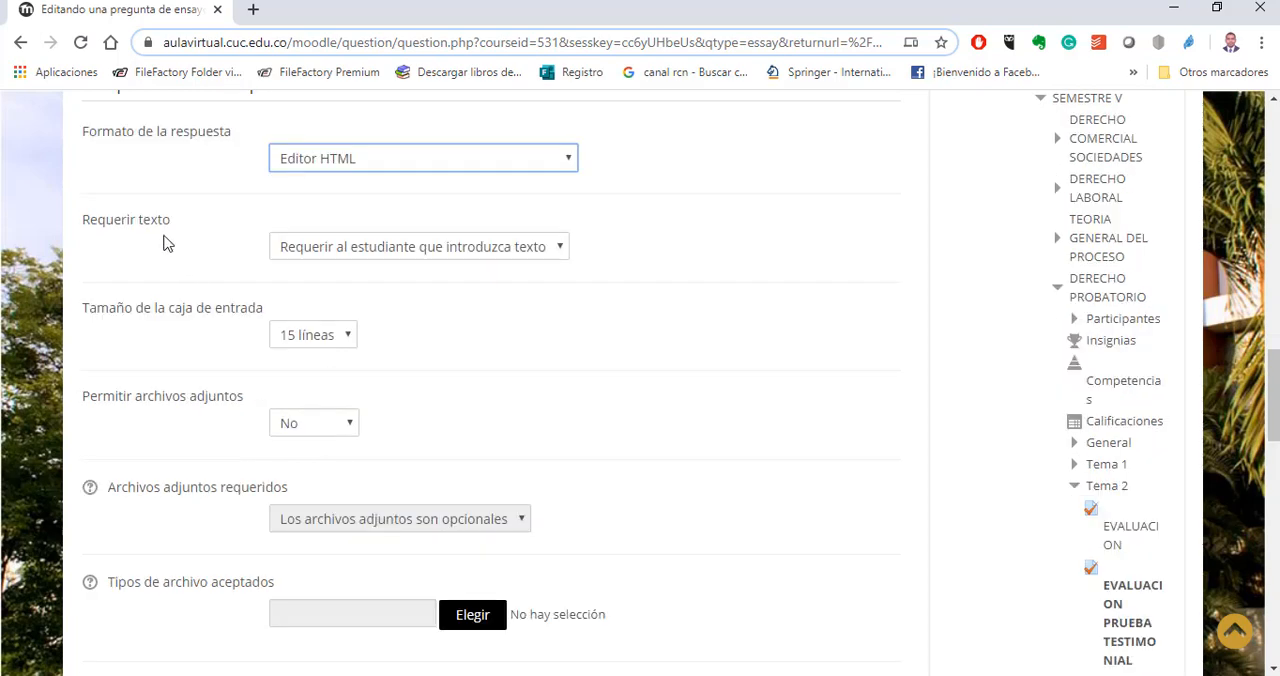
click(372, 258)
click(372, 258)
scroll(457, 354, up, 5)
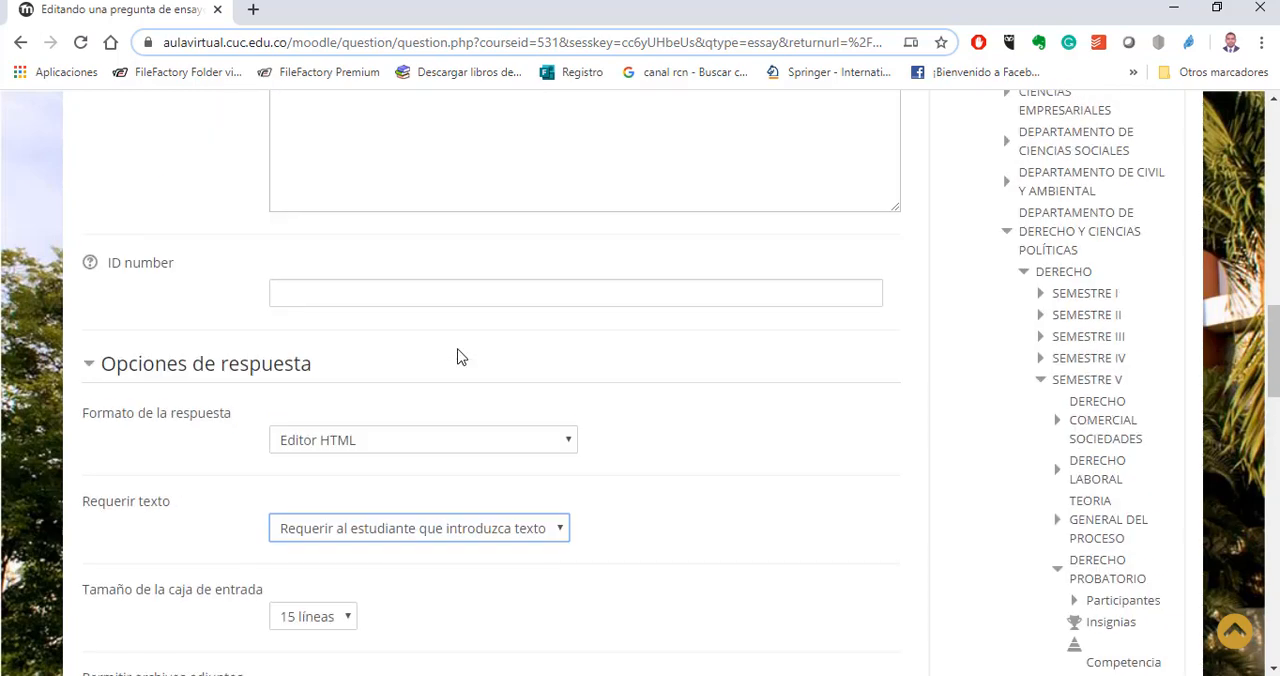
scroll(388, 318, up, 3)
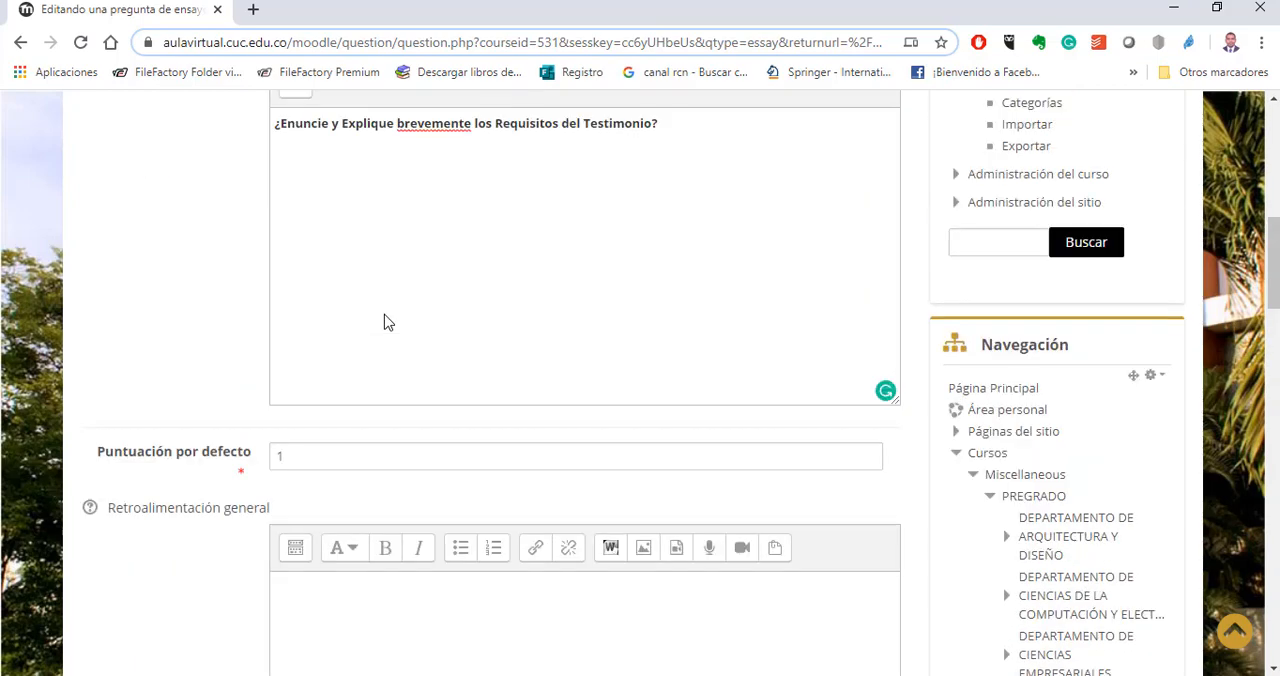
scroll(680, 262, down, 6)
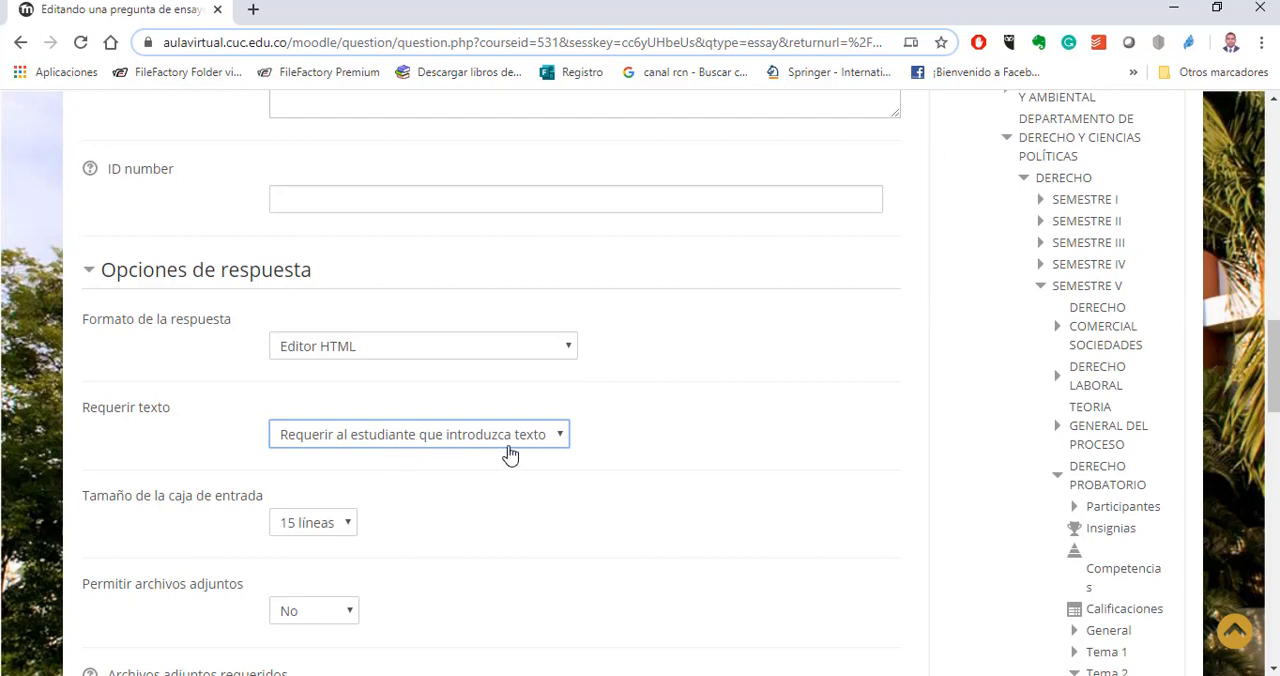
scroll(509, 452, down, 1)
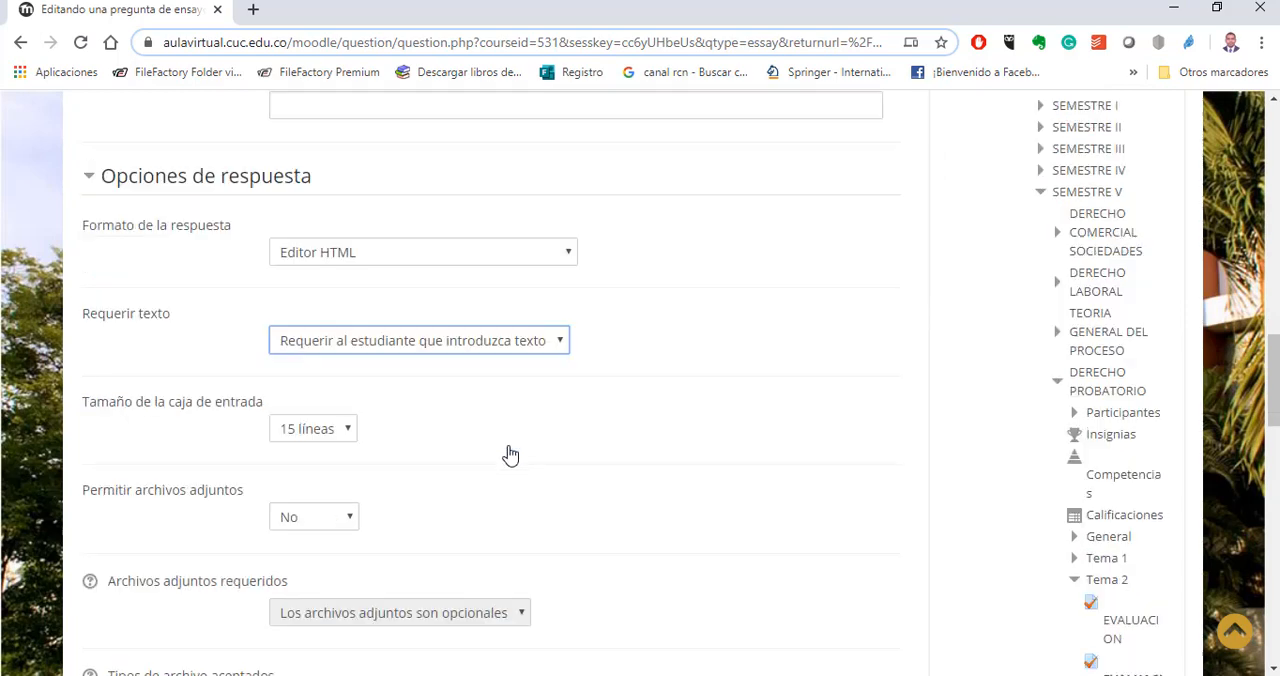
Set Tamaño de la caja de entrada to 10 líneas and Permitir archivos adjuntos to No.
click(320, 440)
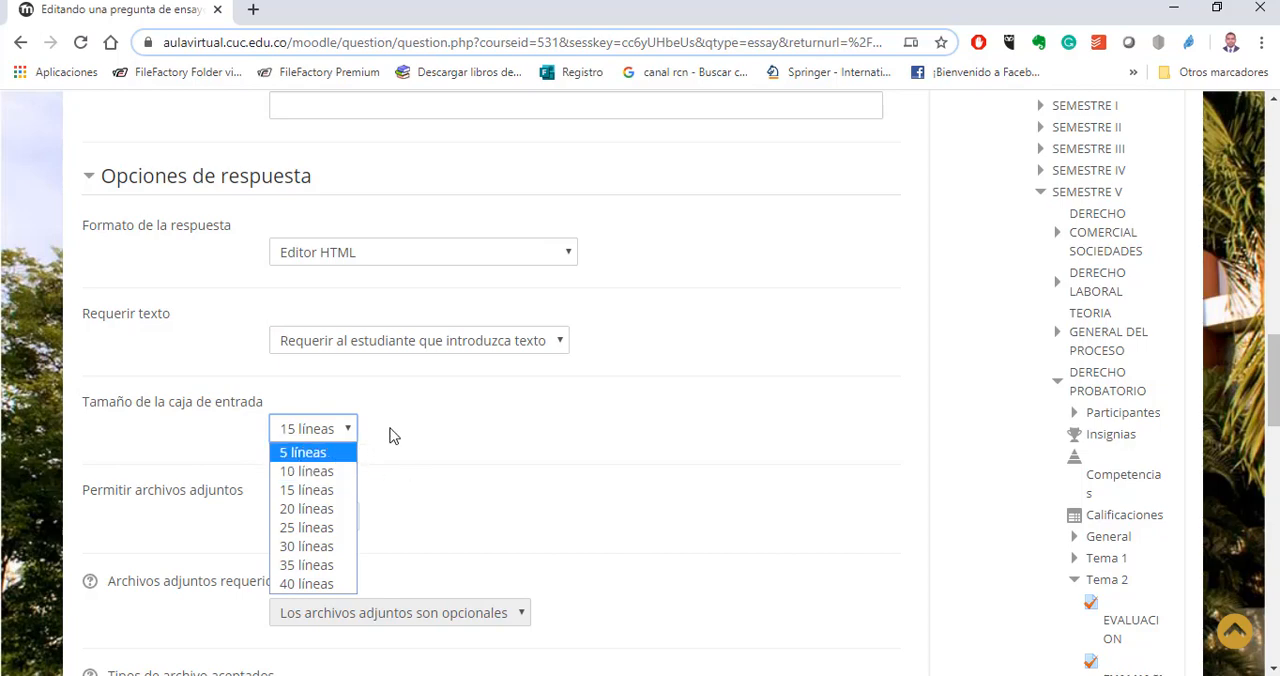
click(300, 471)
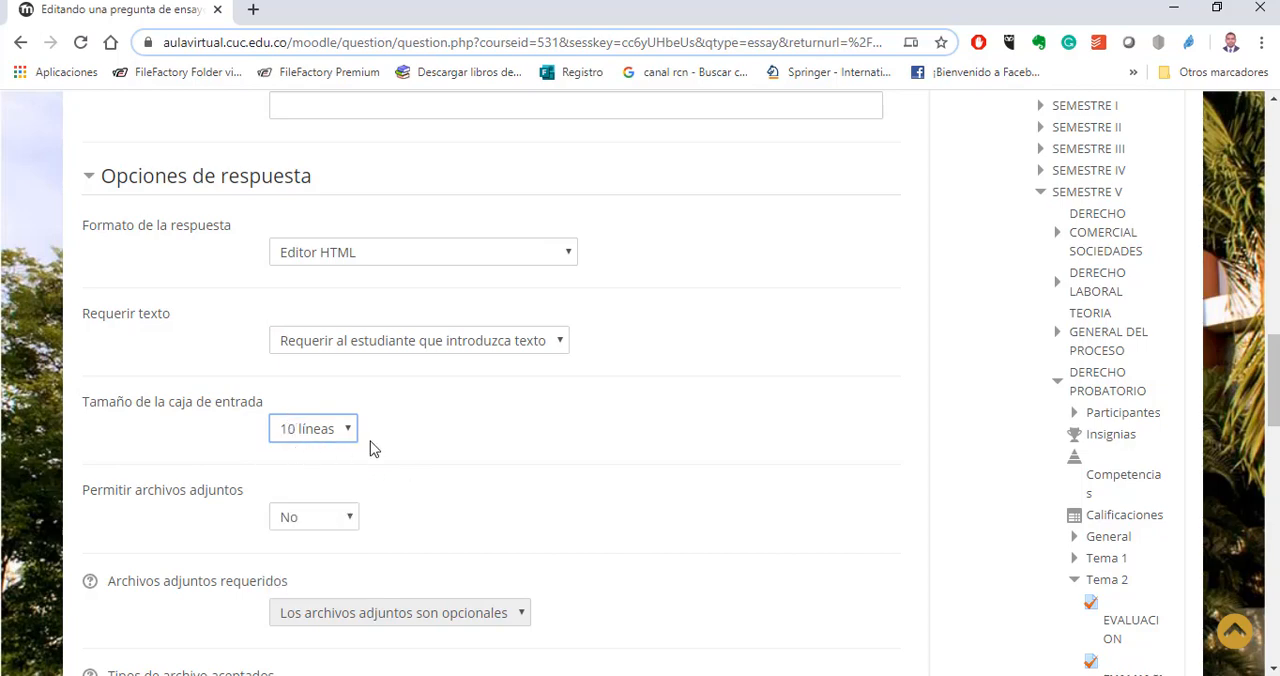
scroll(523, 417, down, 2)
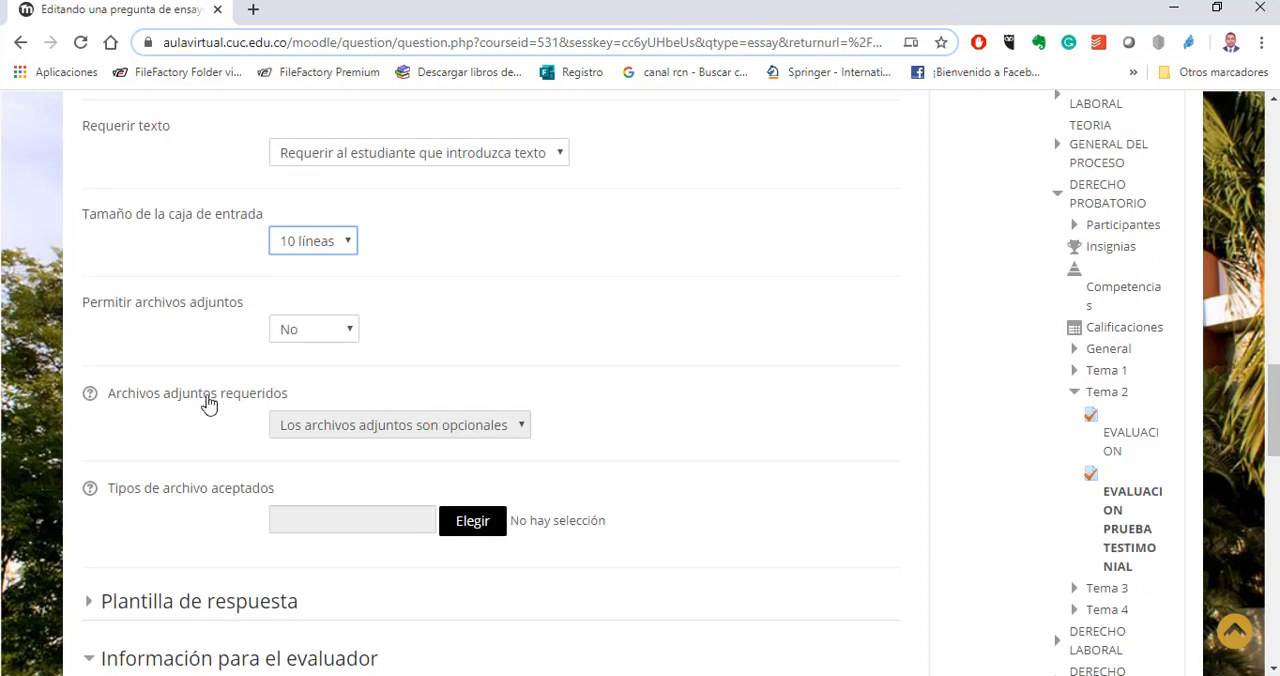
click(338, 340)
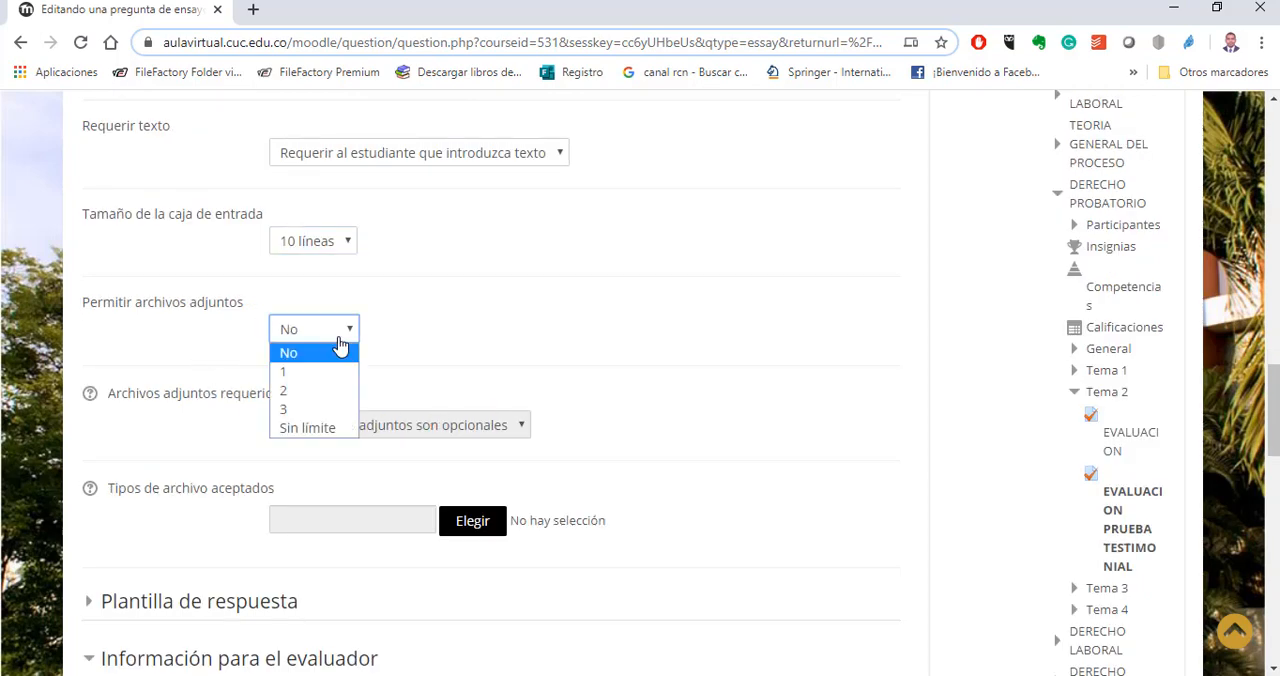
click(340, 350)
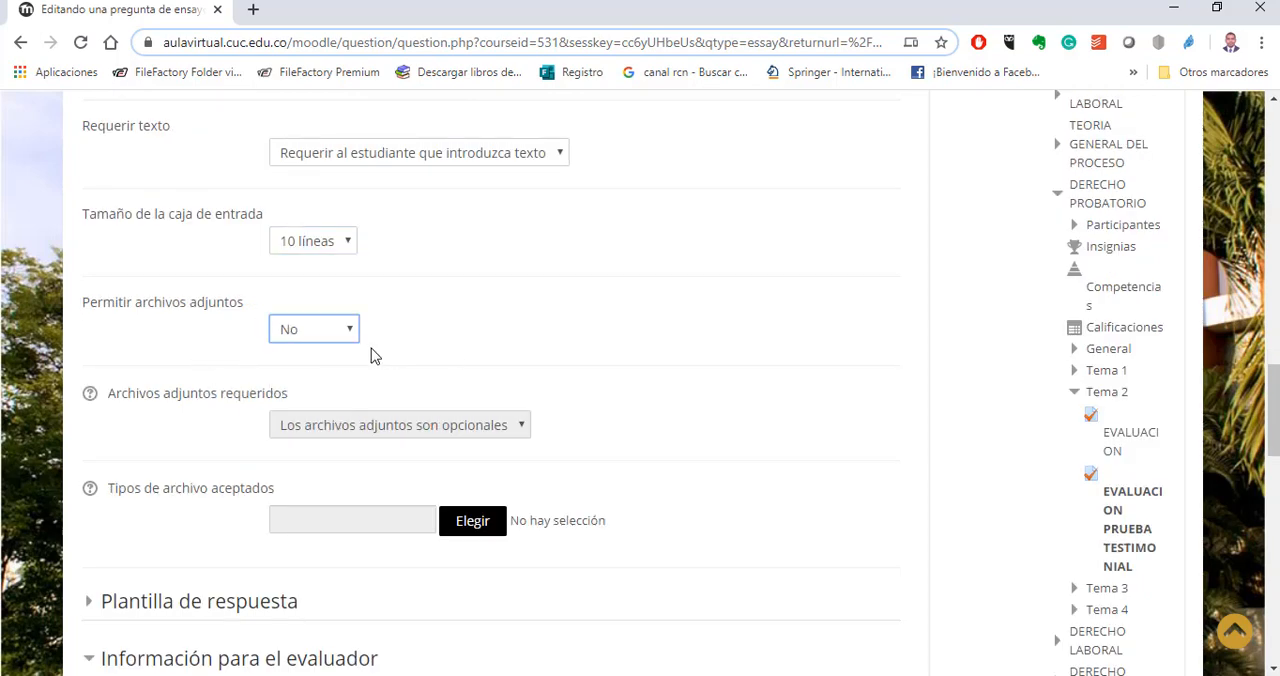
scroll(371, 352, down, 1)
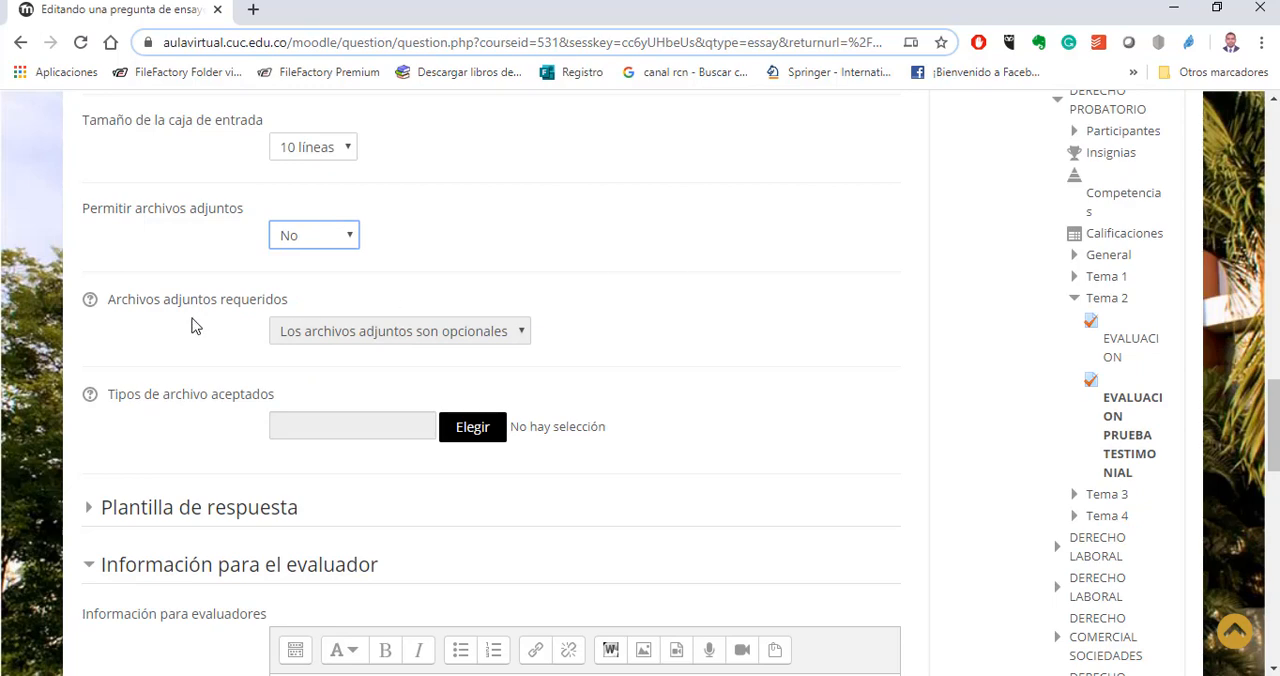
scroll(339, 304, down, 1)
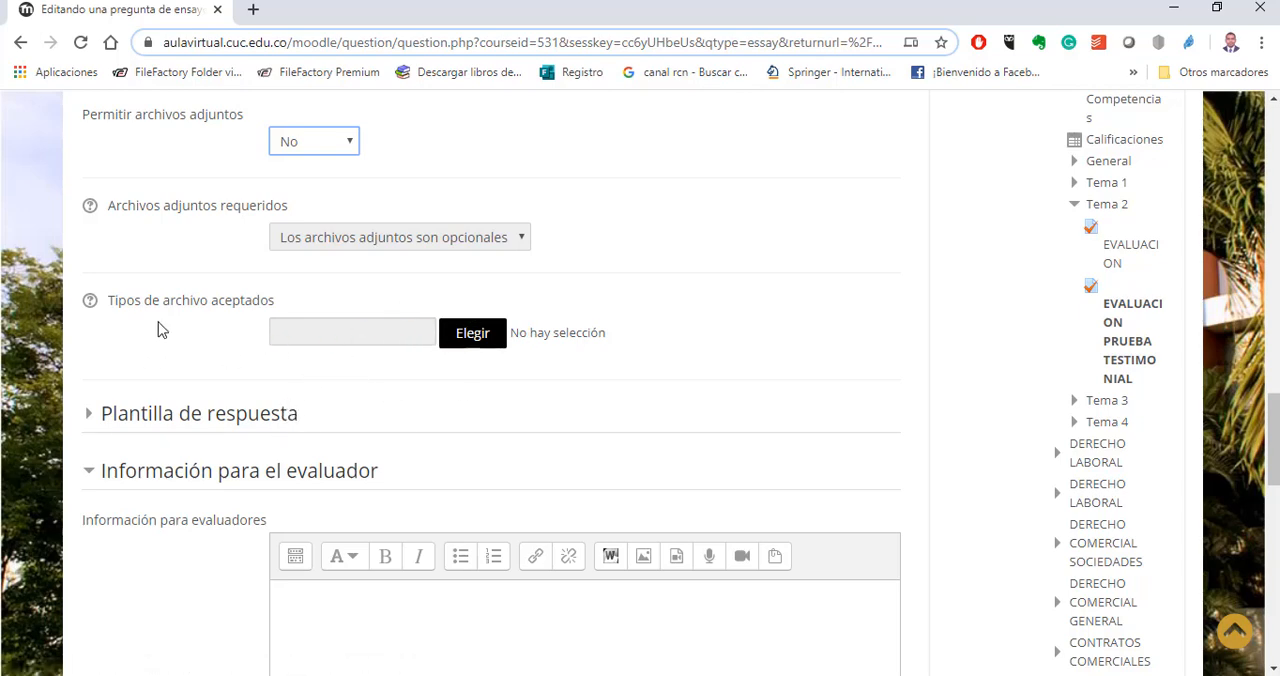
Fill the Plantilla de respuesta with "asunto." and "mensaje:" separated by a blank line, and collapse the section.
scroll(185, 362, down, 1)
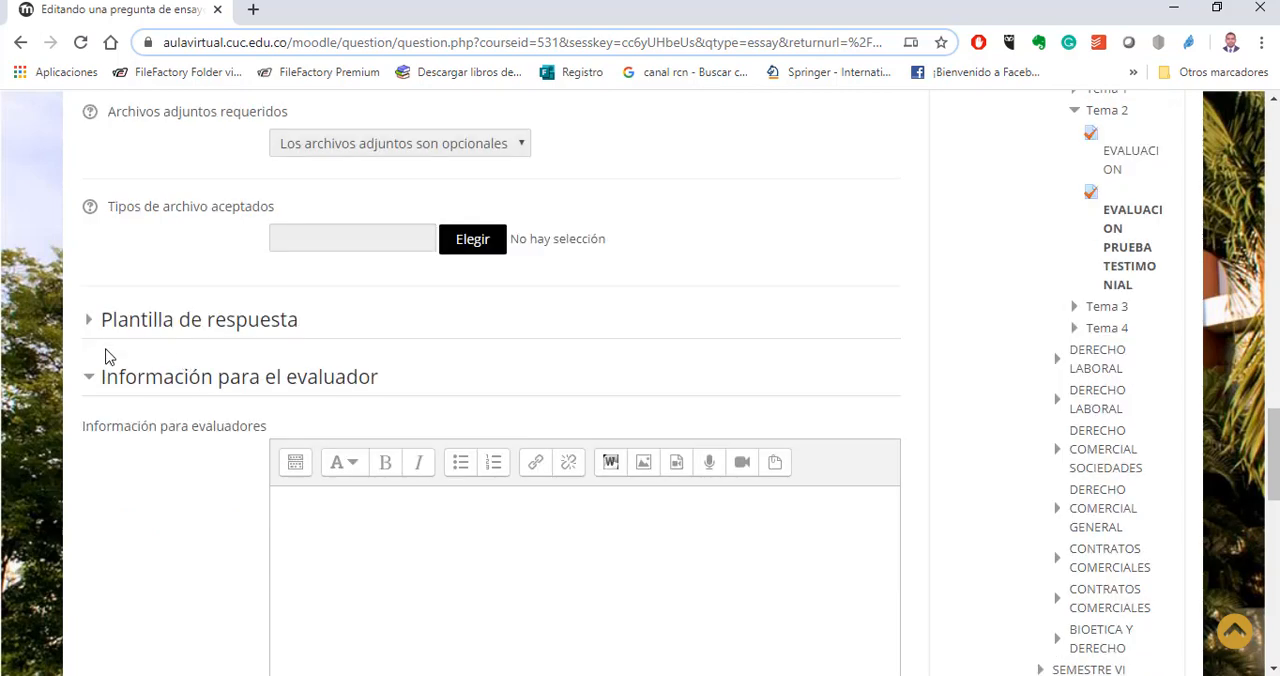
click(104, 327)
scroll(112, 334, down, 2)
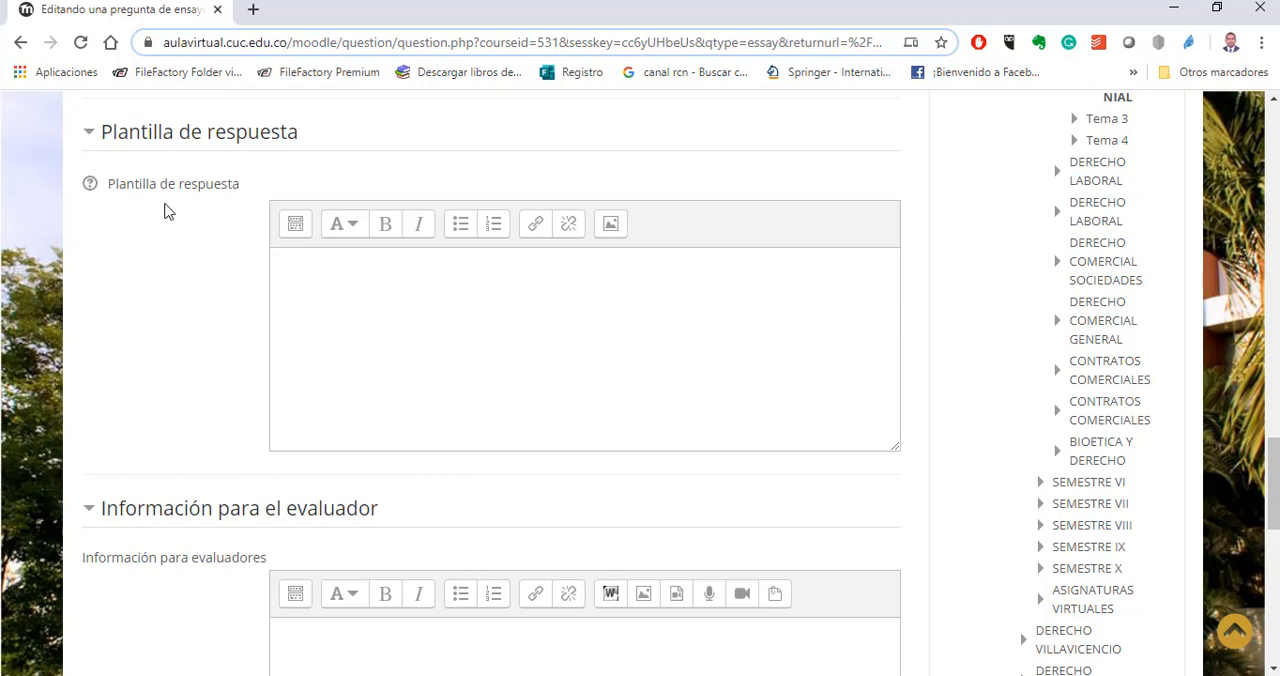
click(489, 285)
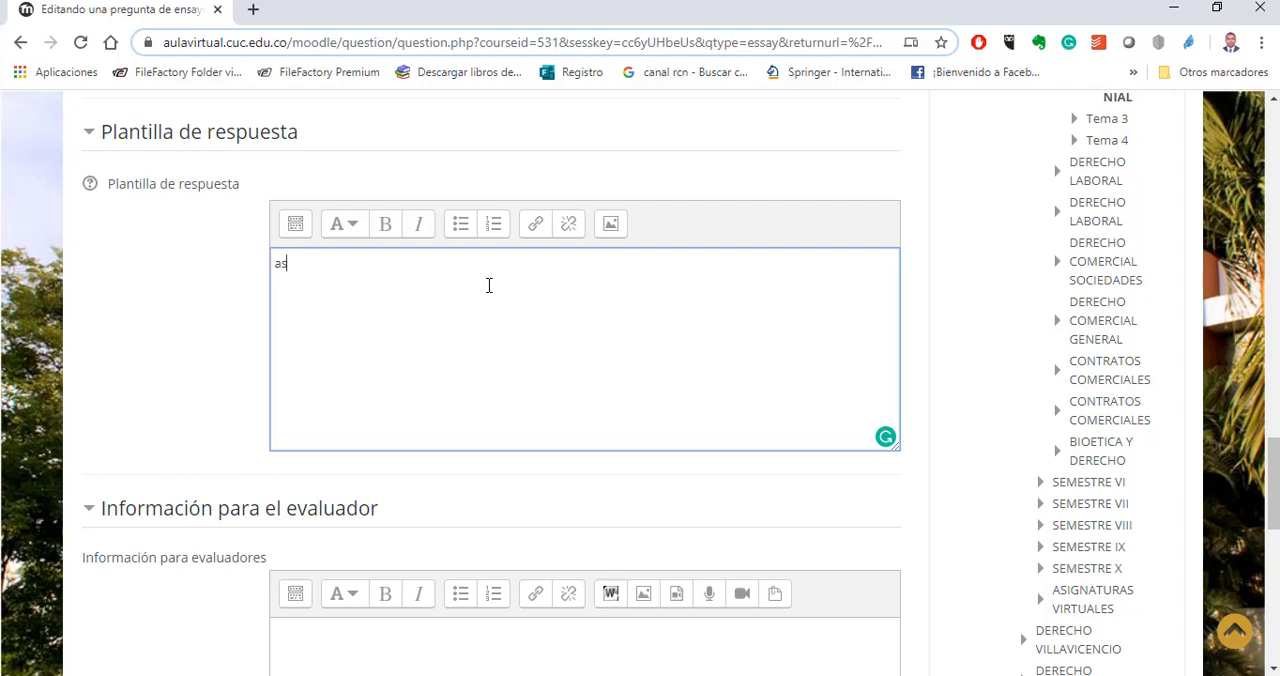
text(asunto)
text(.  )
text(mensaje:)
click(91, 135)
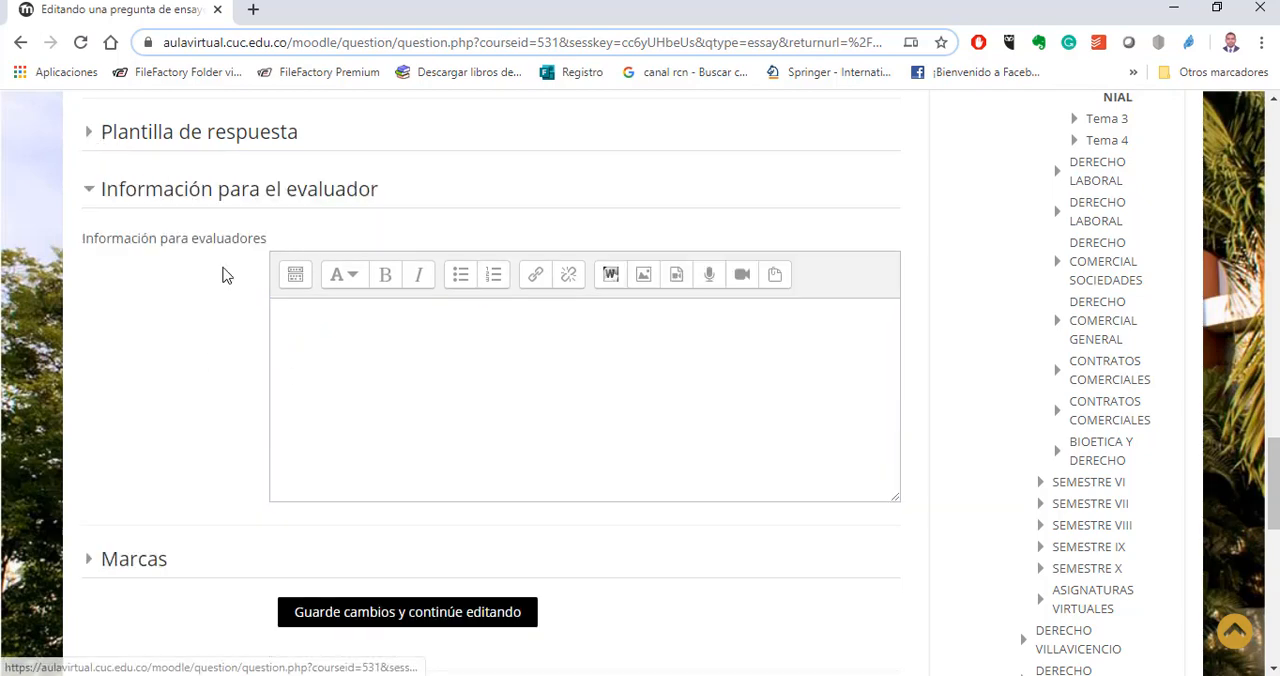
Save the essay question without adding evaluator information or tags.
scroll(224, 275, down, 1)
scroll(251, 226, down, 2)
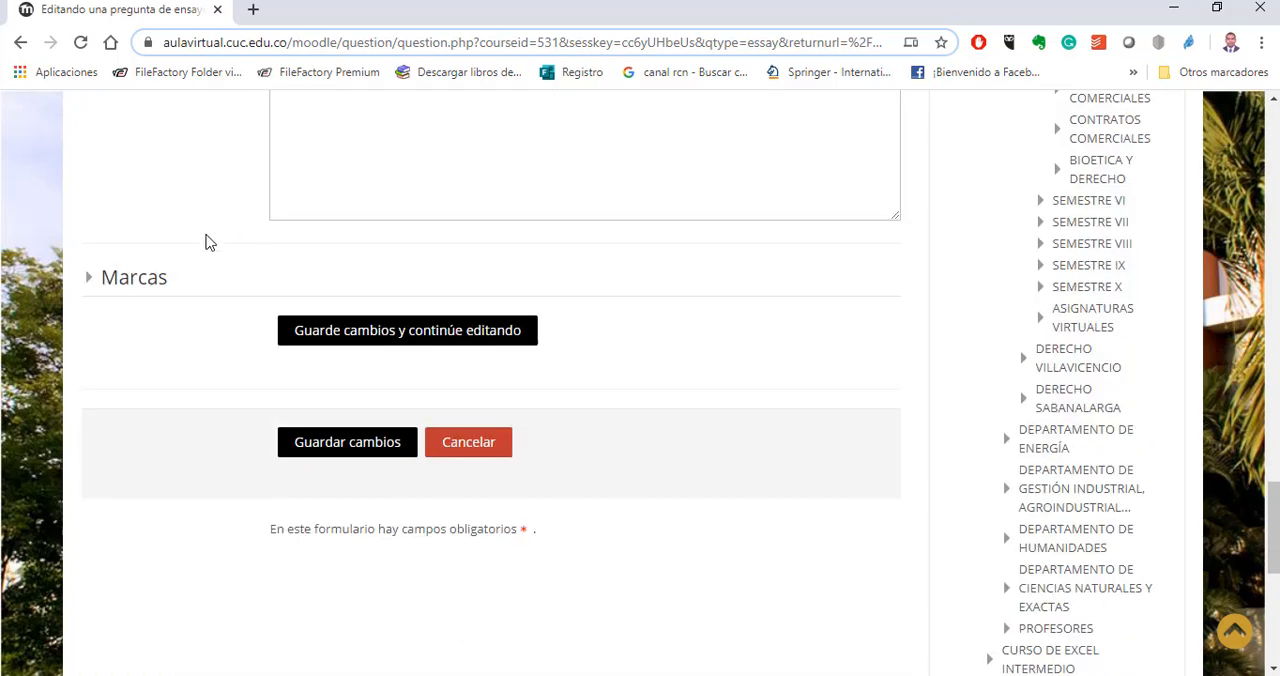
click(364, 450)
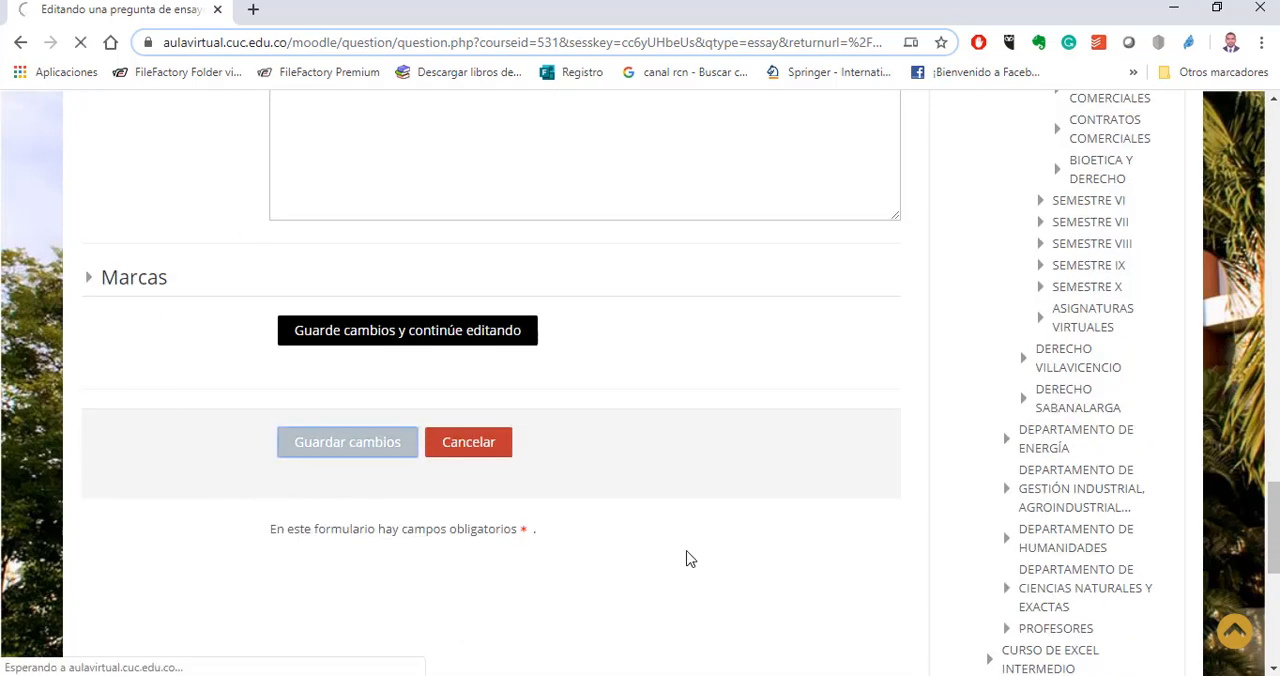
Preview Pregunta 1 from the quiz's question list to check its statement and response template, and close the preview.
scroll(634, 480, down, 4)
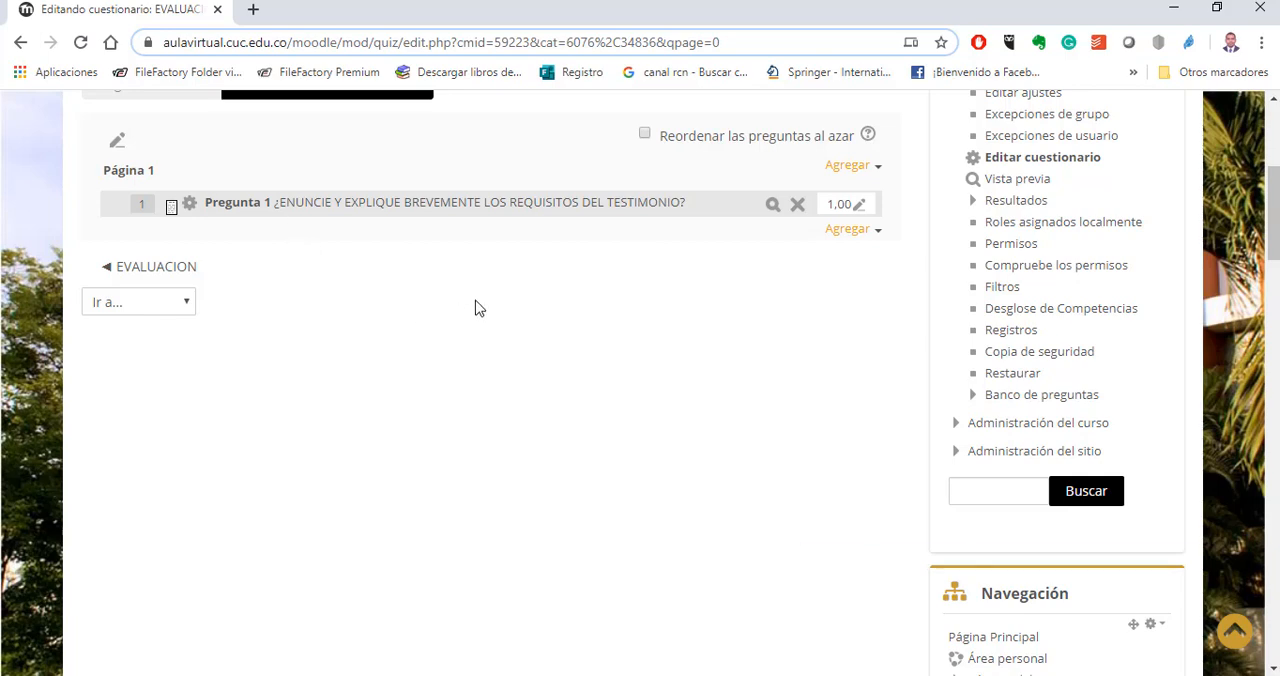
scroll(474, 309, up, 1)
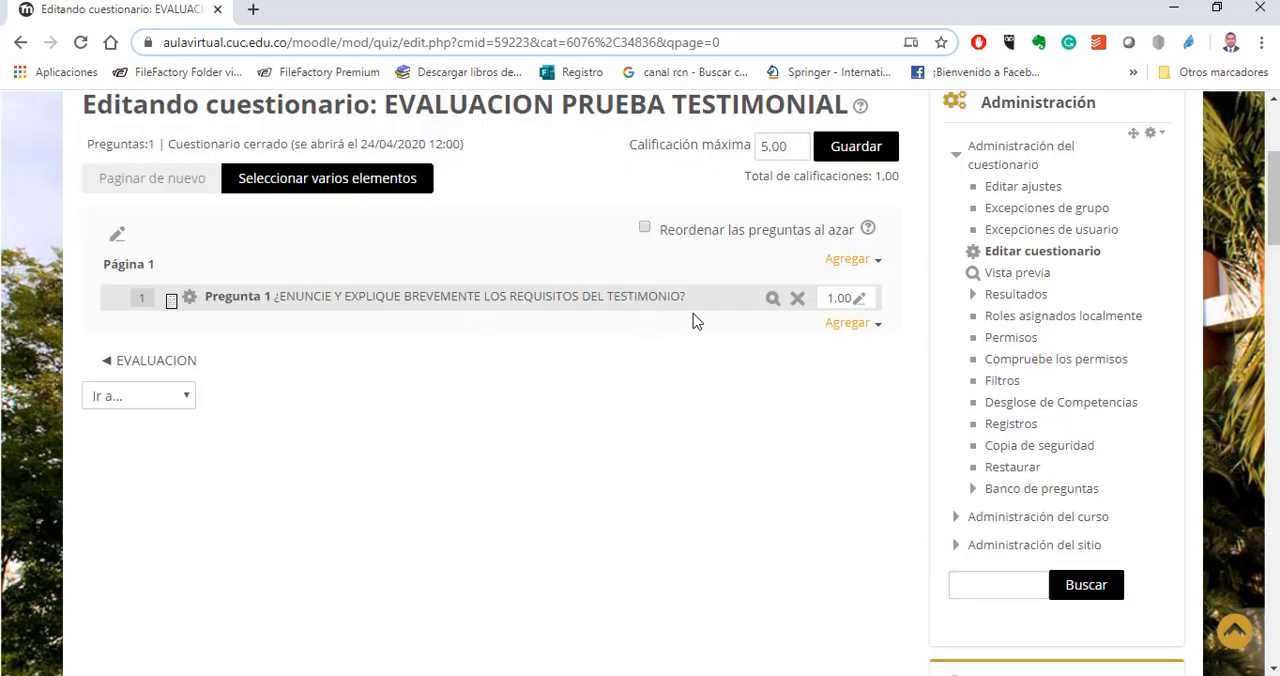
click(772, 299)
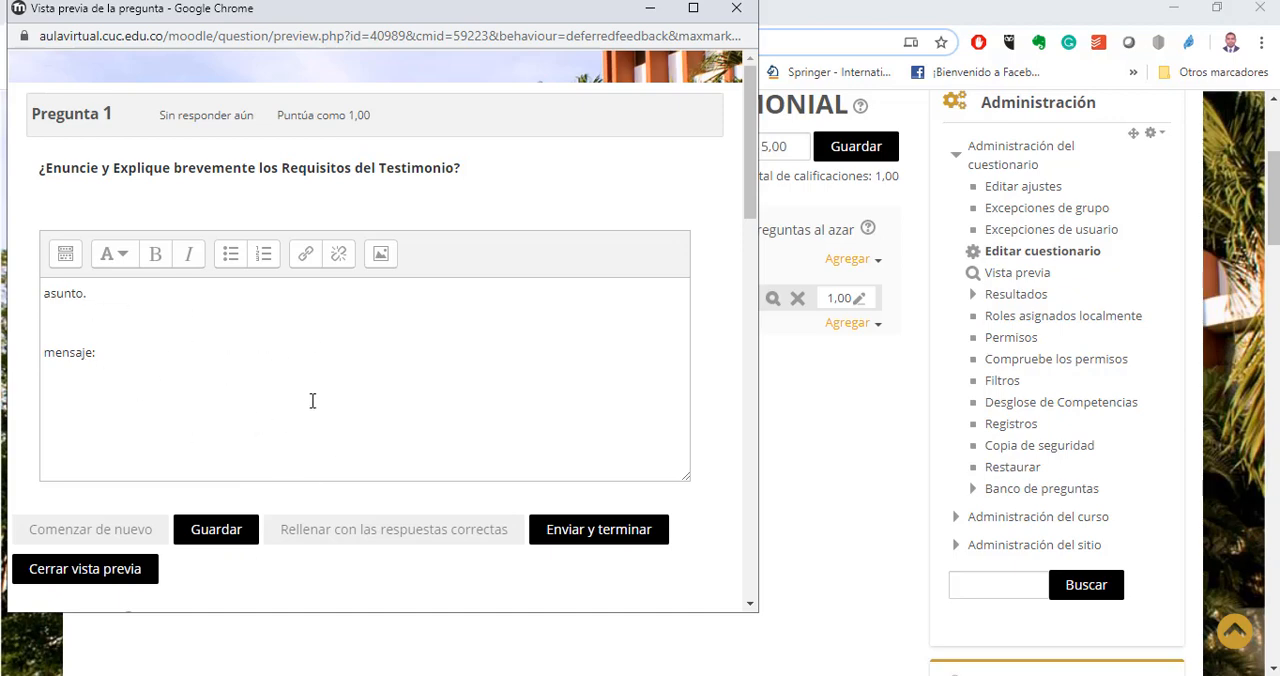
click(736, 8)
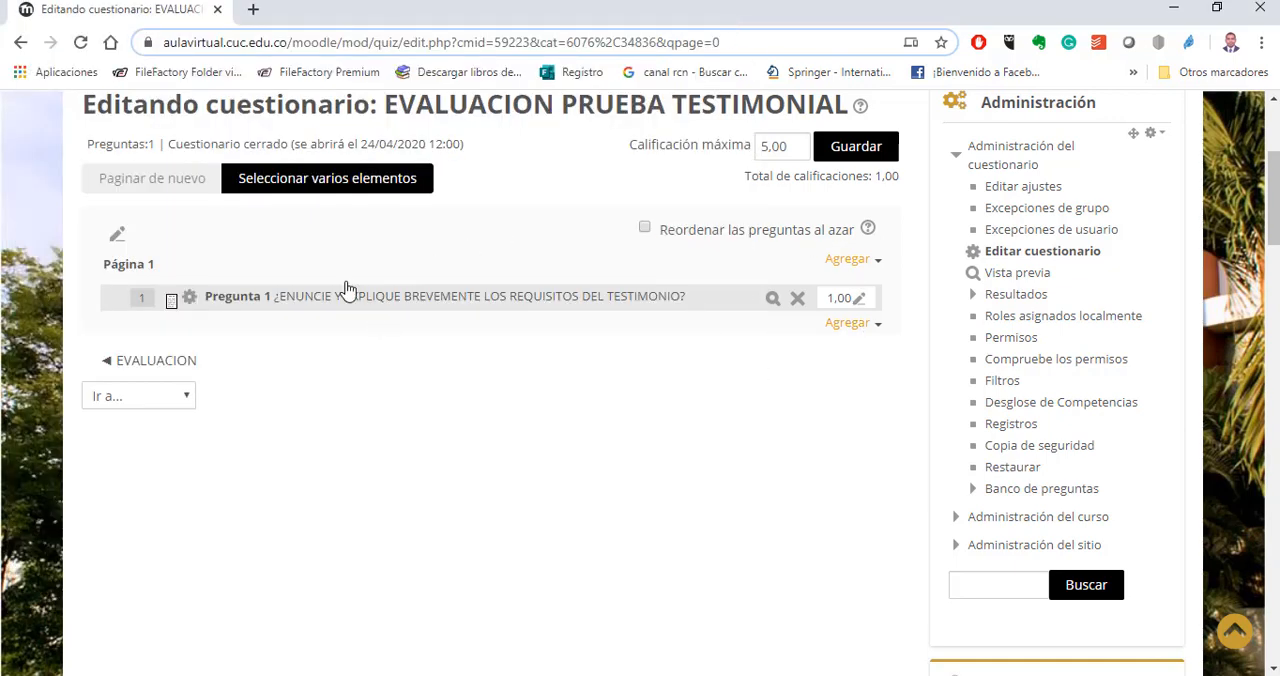
Reopen Pregunta 1 for editing, review its settings and save it back to the quiz.
click(190, 300)
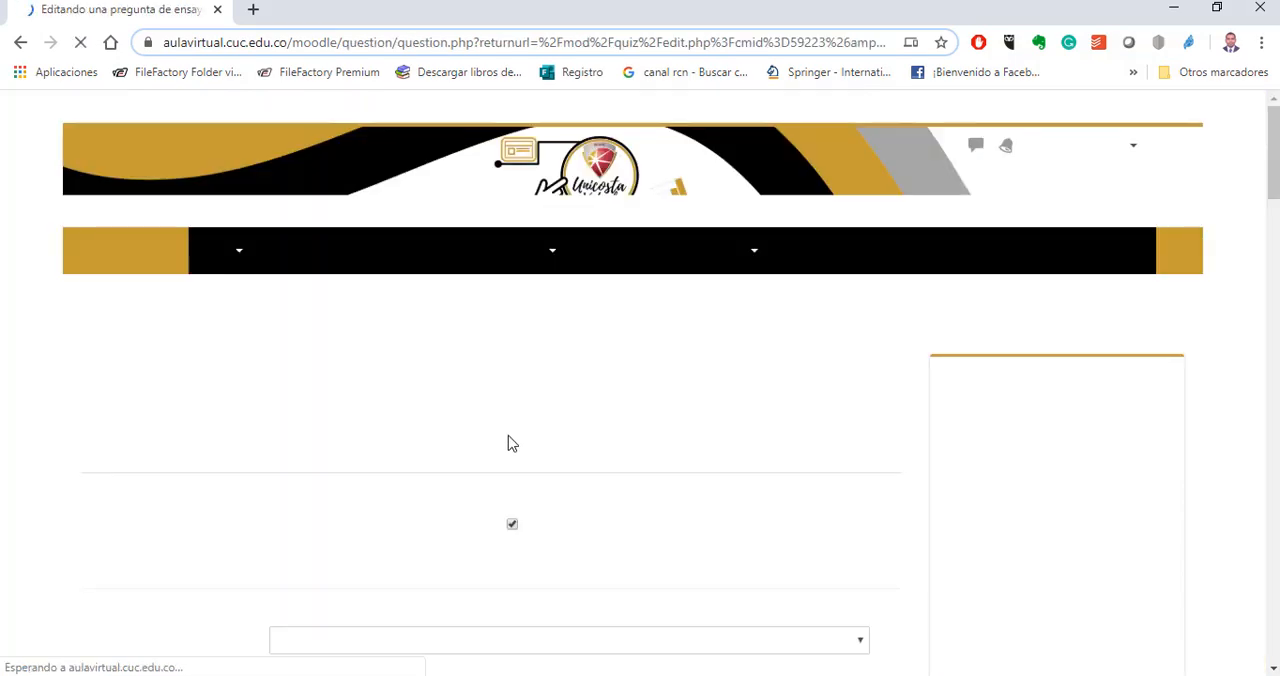
scroll(508, 443, down, 5)
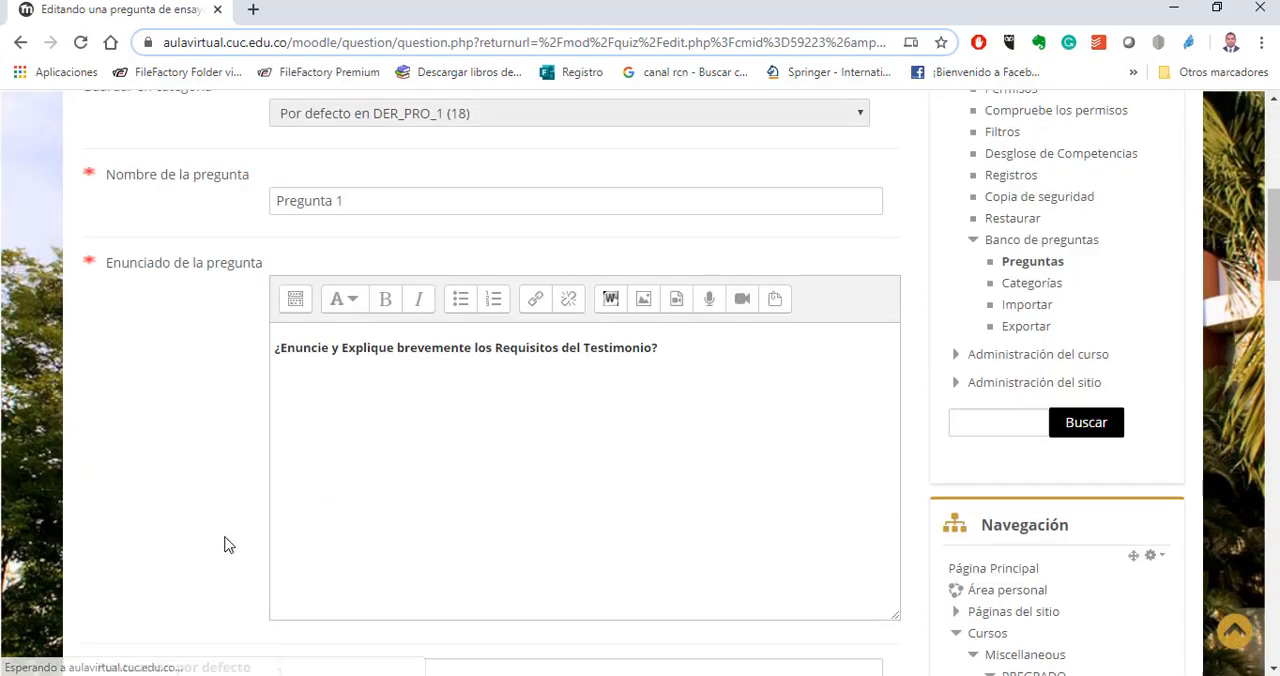
scroll(549, 580, down, 6)
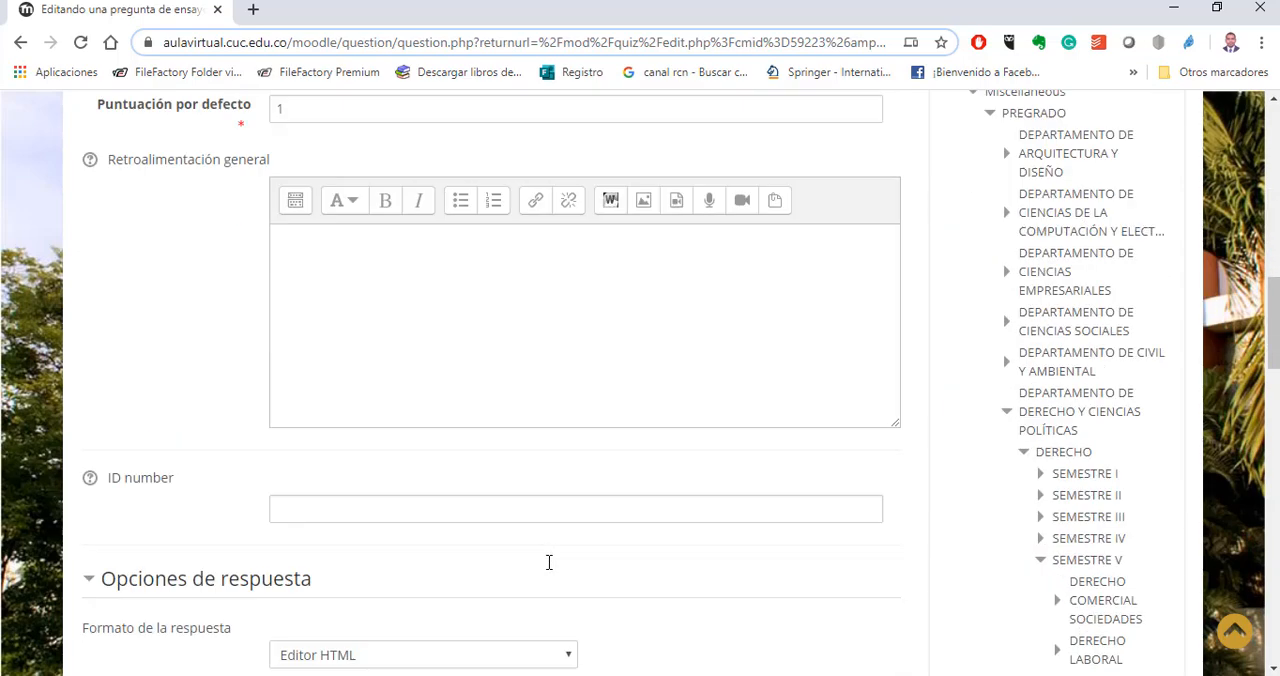
scroll(549, 562, down, 12)
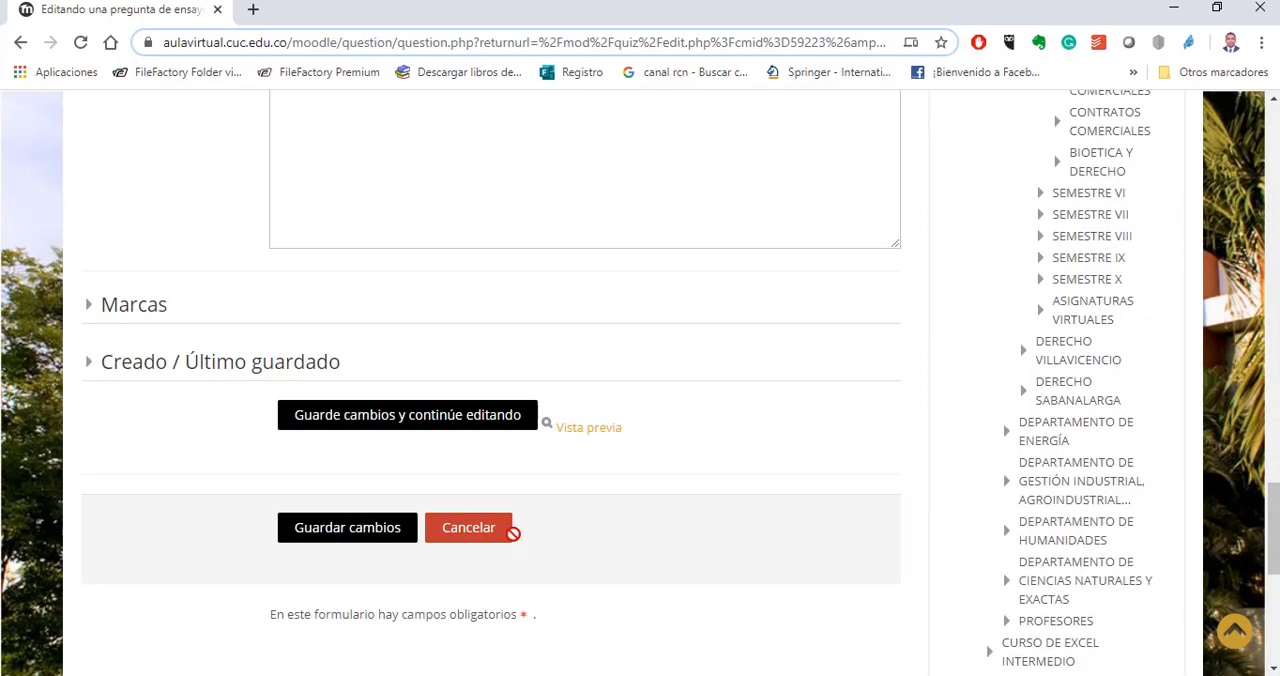
scroll(513, 533, down, 2)
click(366, 358)
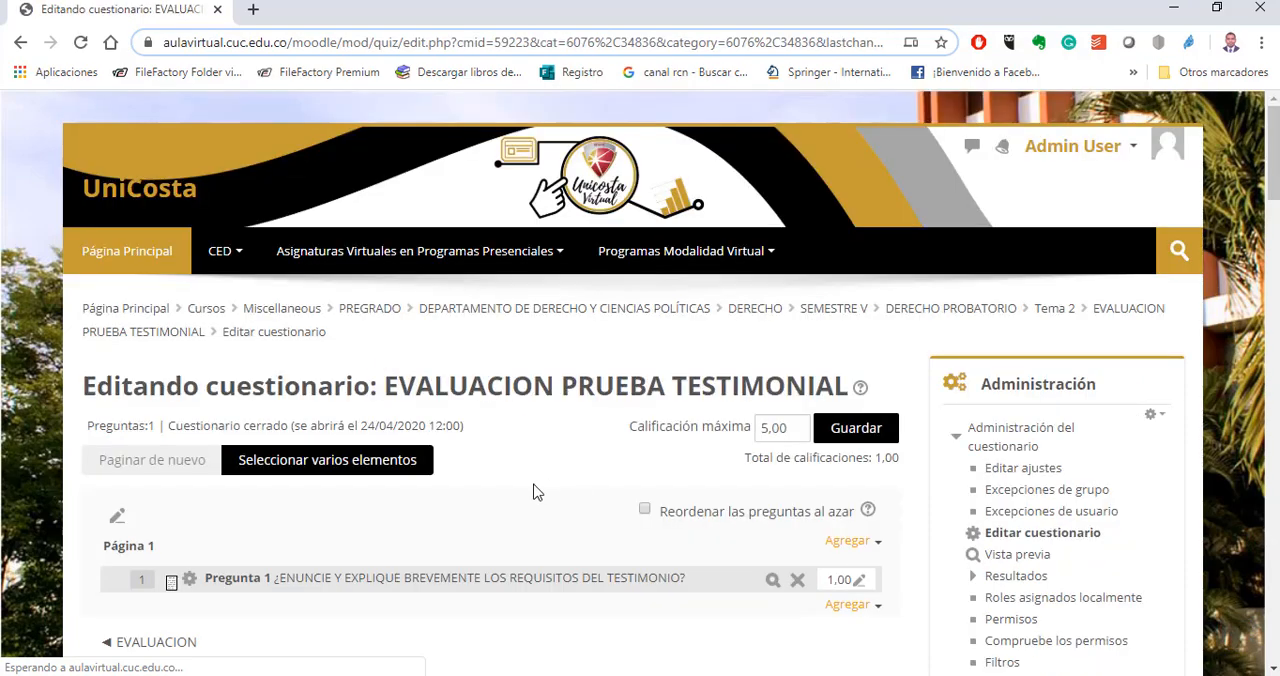
Add a new question of type Opción múltiple after Pregunta 1 on Página 1.
scroll(531, 491, down, 2)
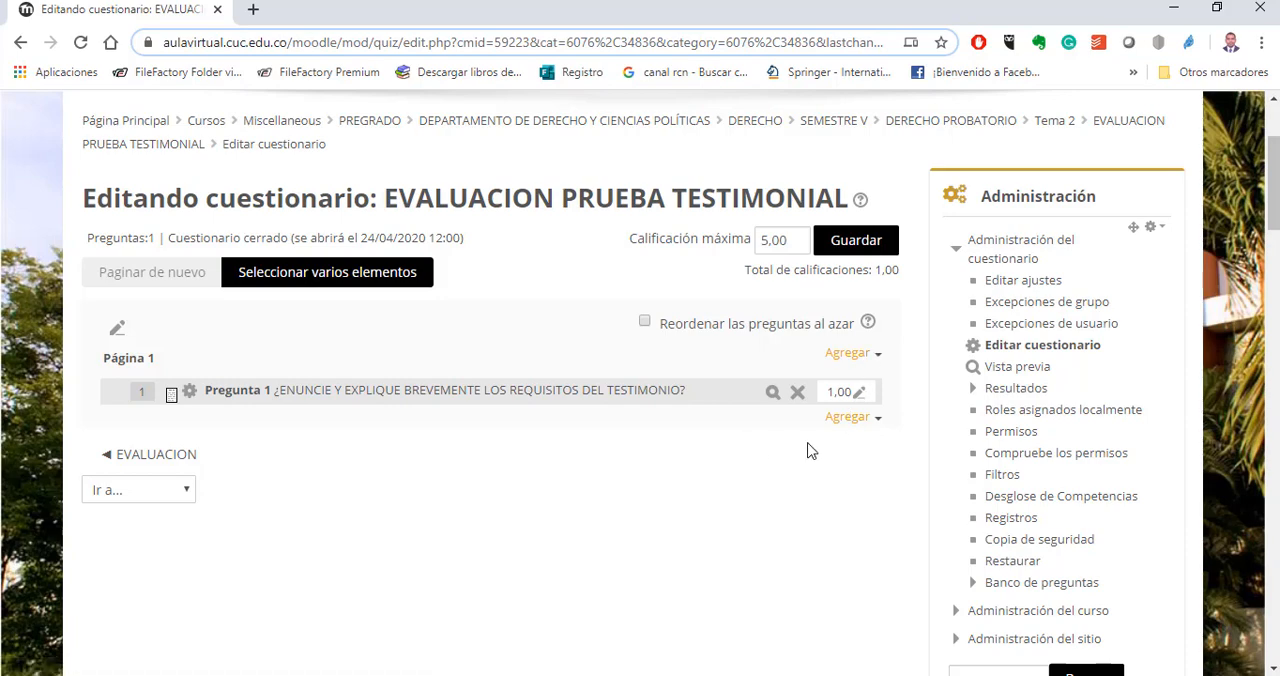
click(876, 421)
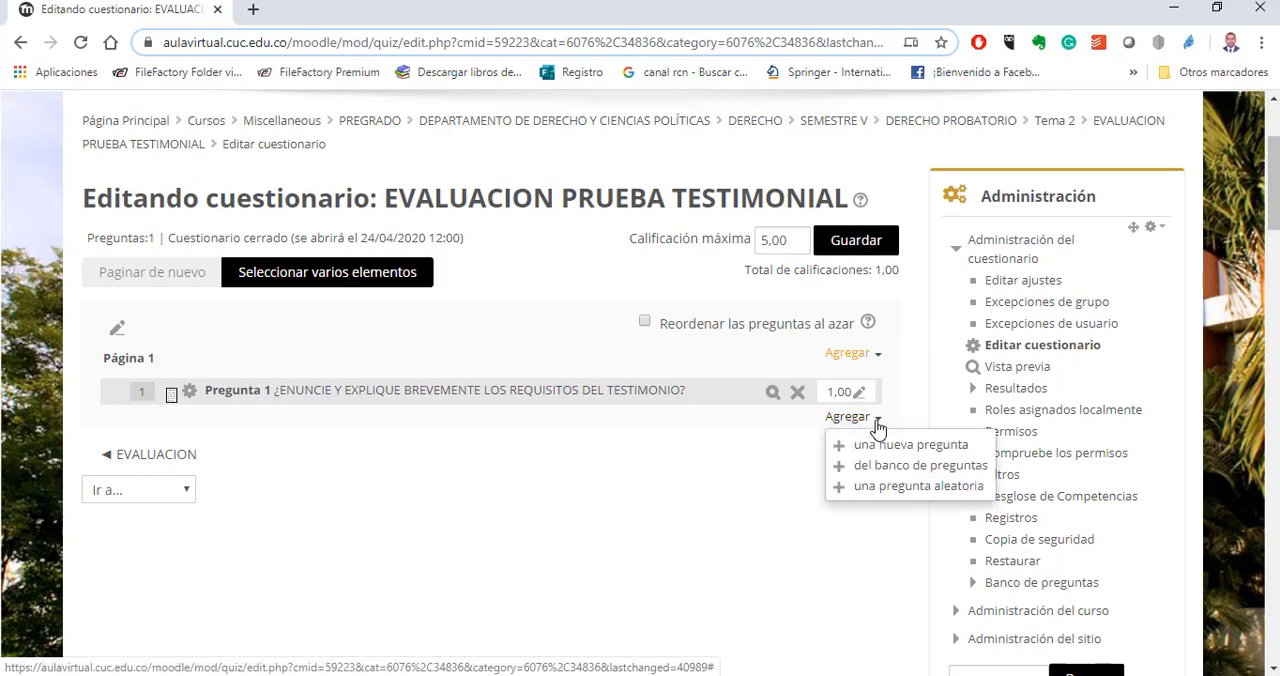
click(890, 446)
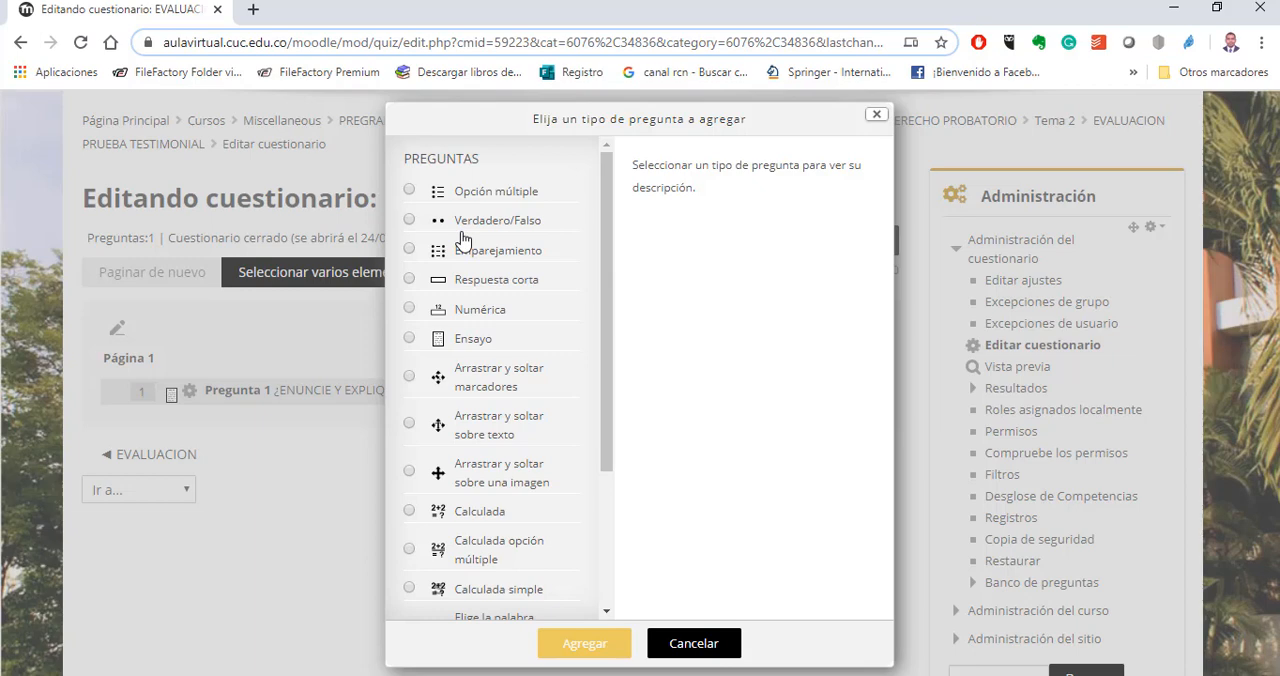
click(411, 193)
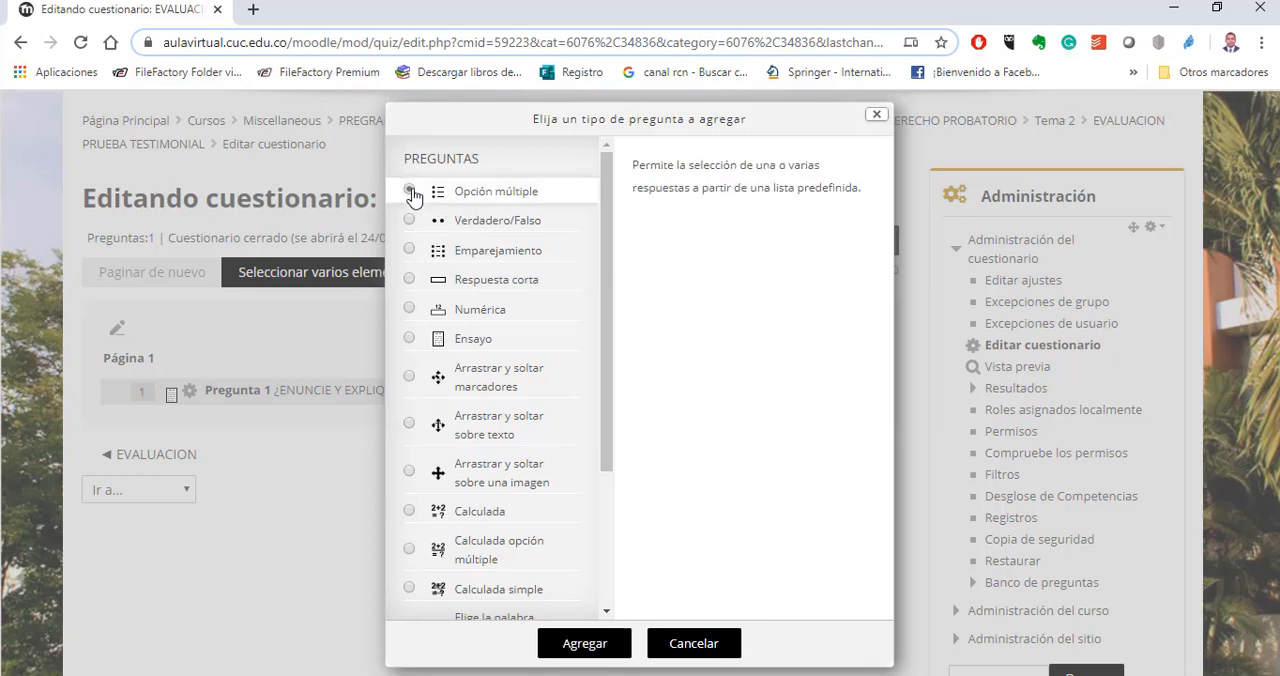
click(592, 655)
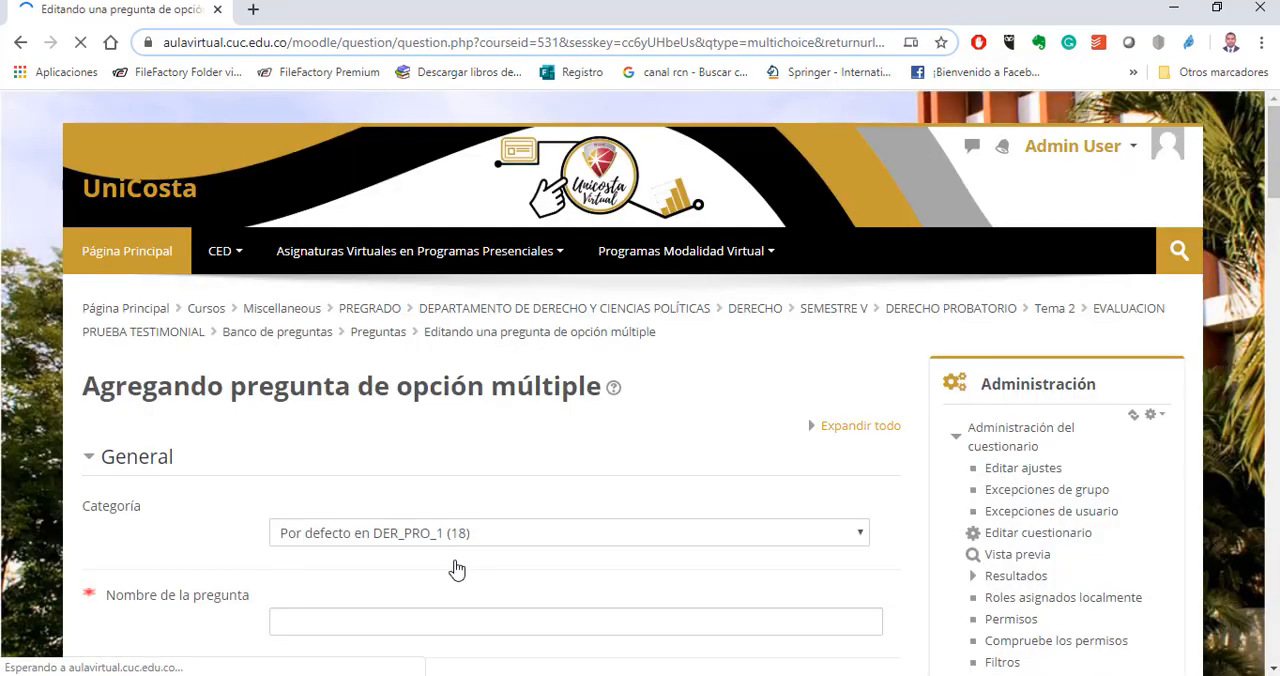
Name the multiple-choice question "pregunta 2".
scroll(490, 490, down, 4)
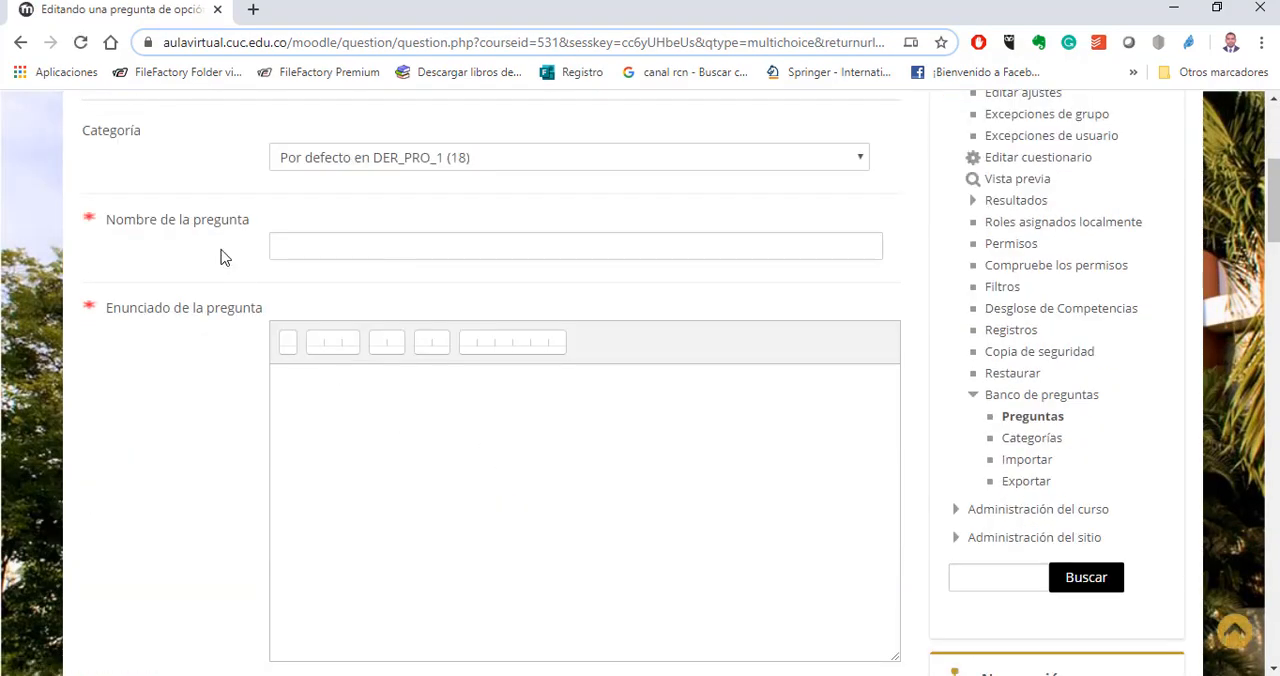
click(309, 246)
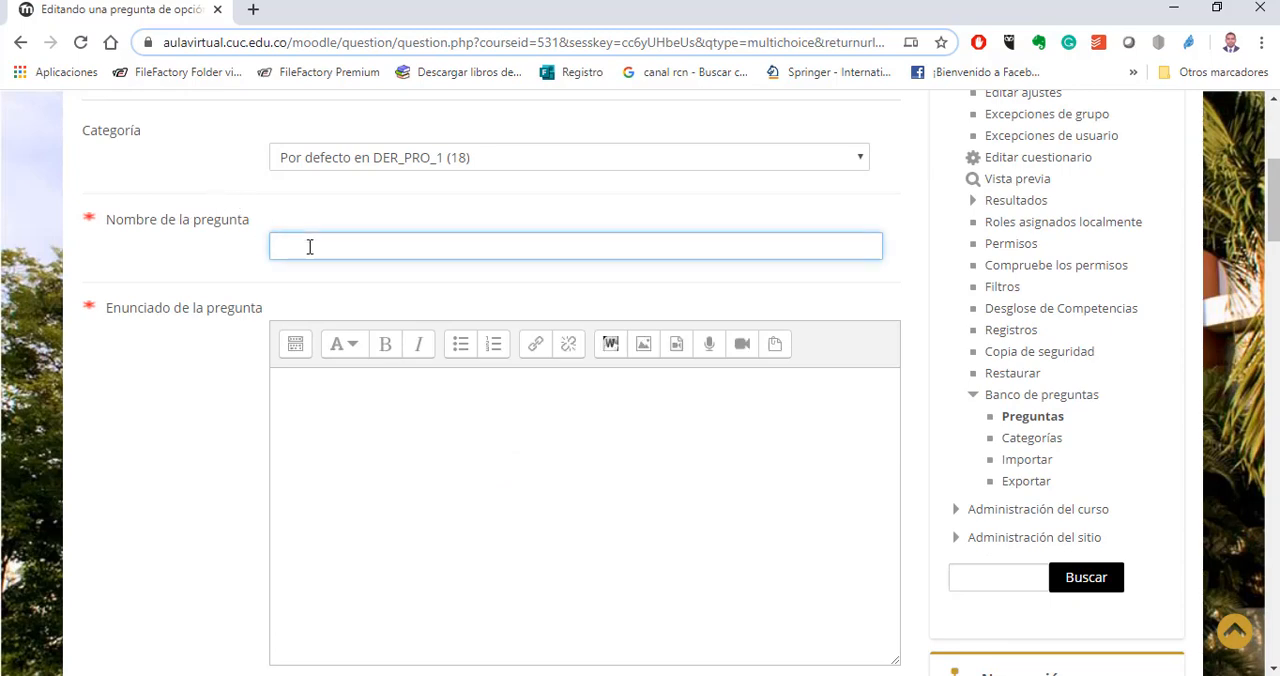
text(pregunta 2)
scroll(362, 378, down, 1)
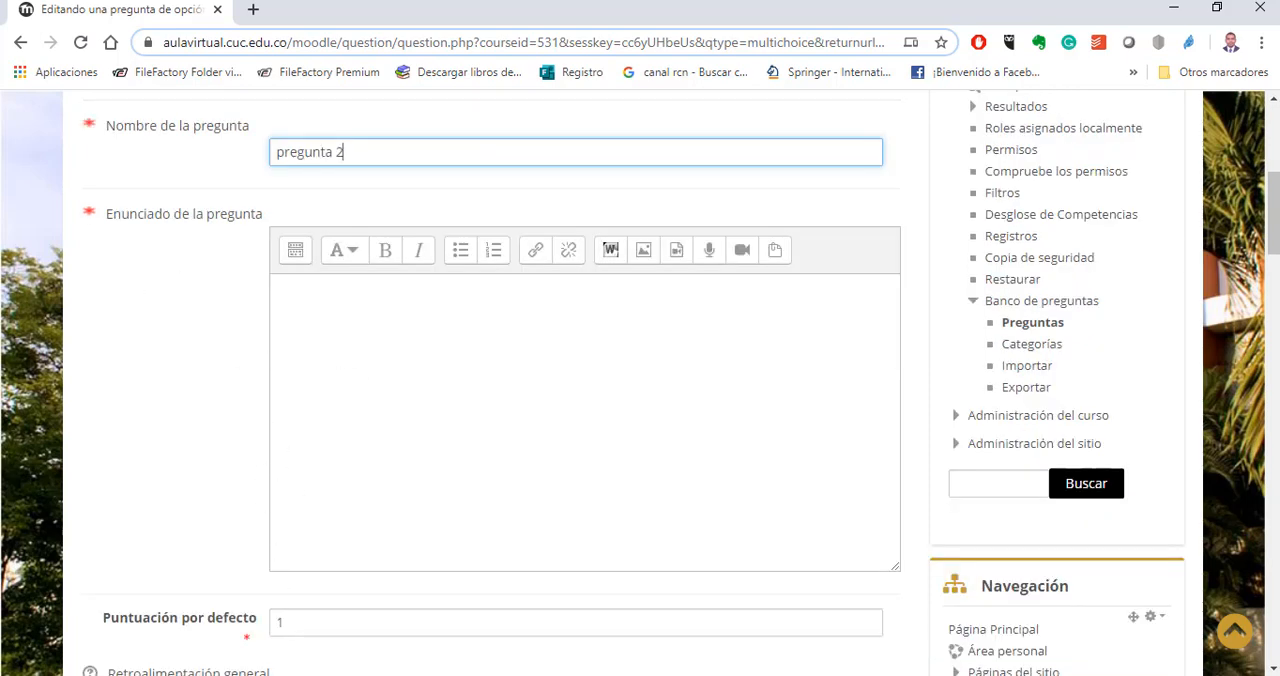
Switch to the Word document and copy the first multiple-choice statement, "El testigo Presencial o Directo, se clasifica en:".
key(alt+Tab)
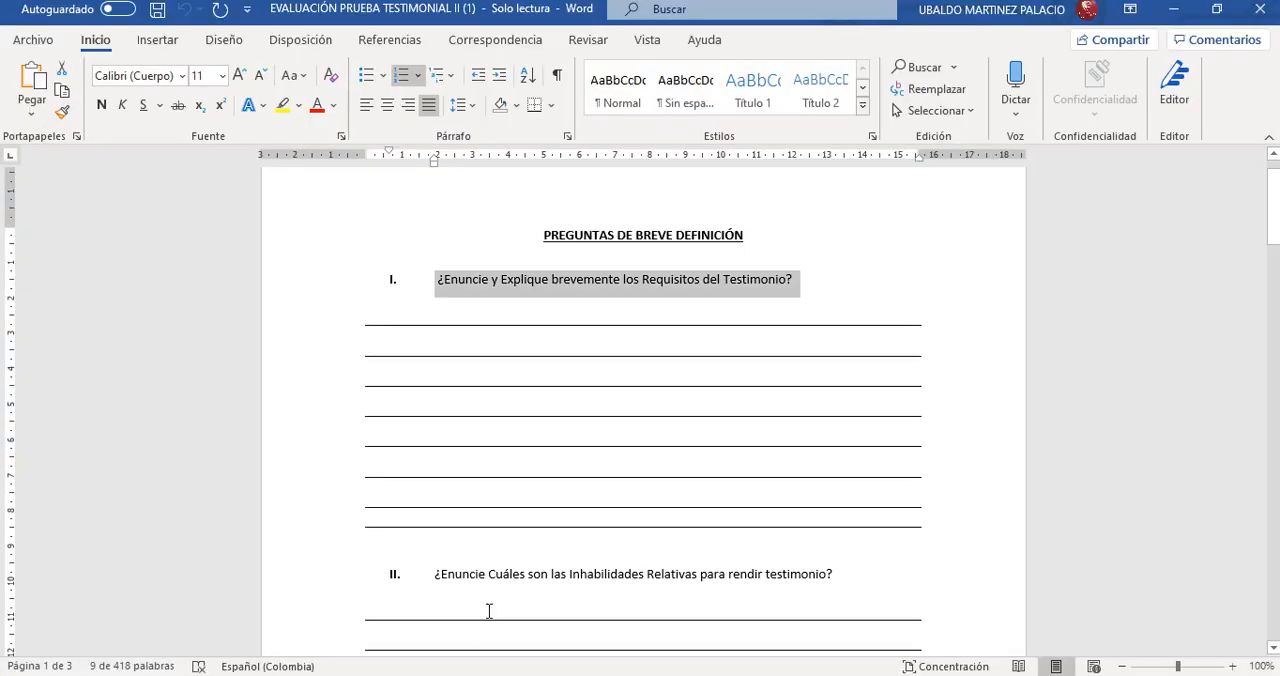
scroll(489, 609, down, 8)
scroll(601, 436, down, 4)
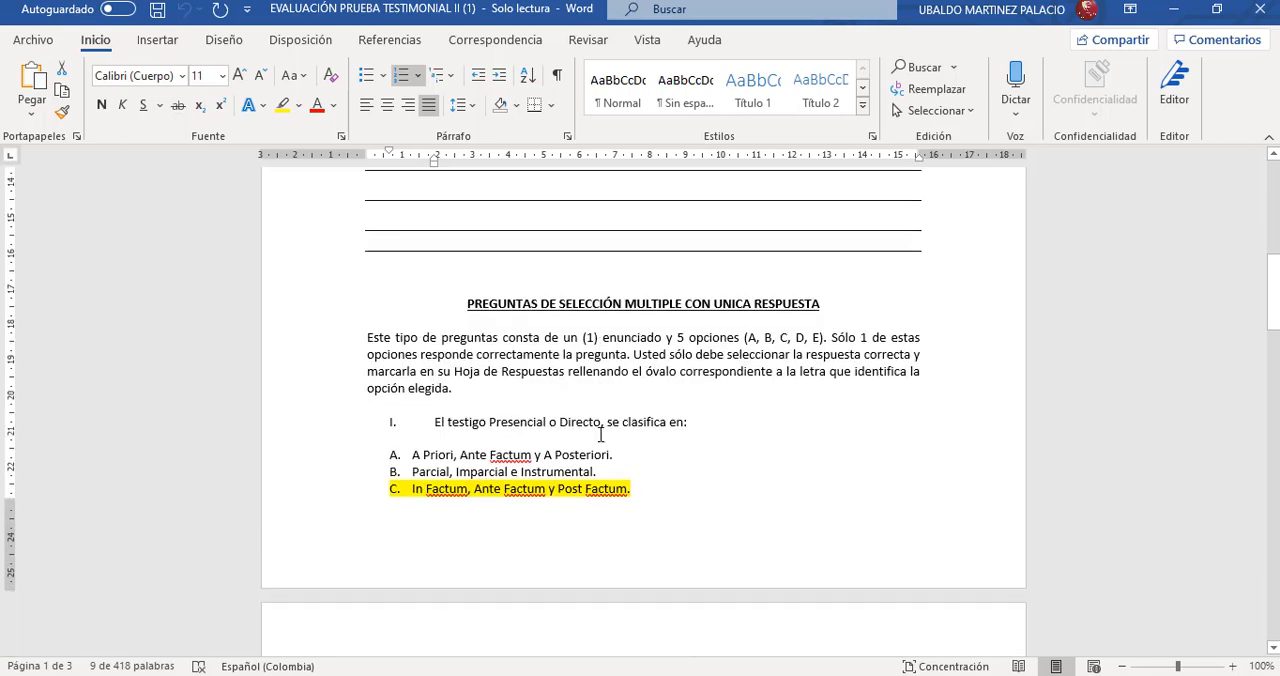
scroll(580, 346, down, 1)
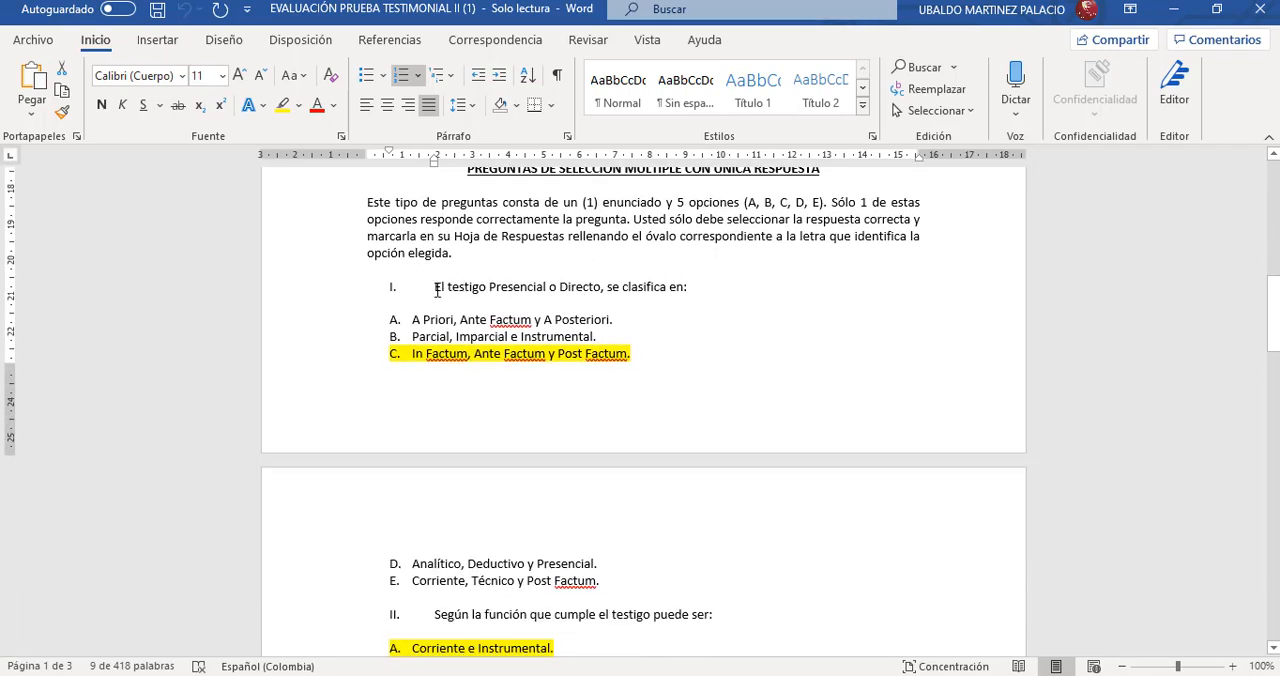
drag(437, 290, 703, 289)
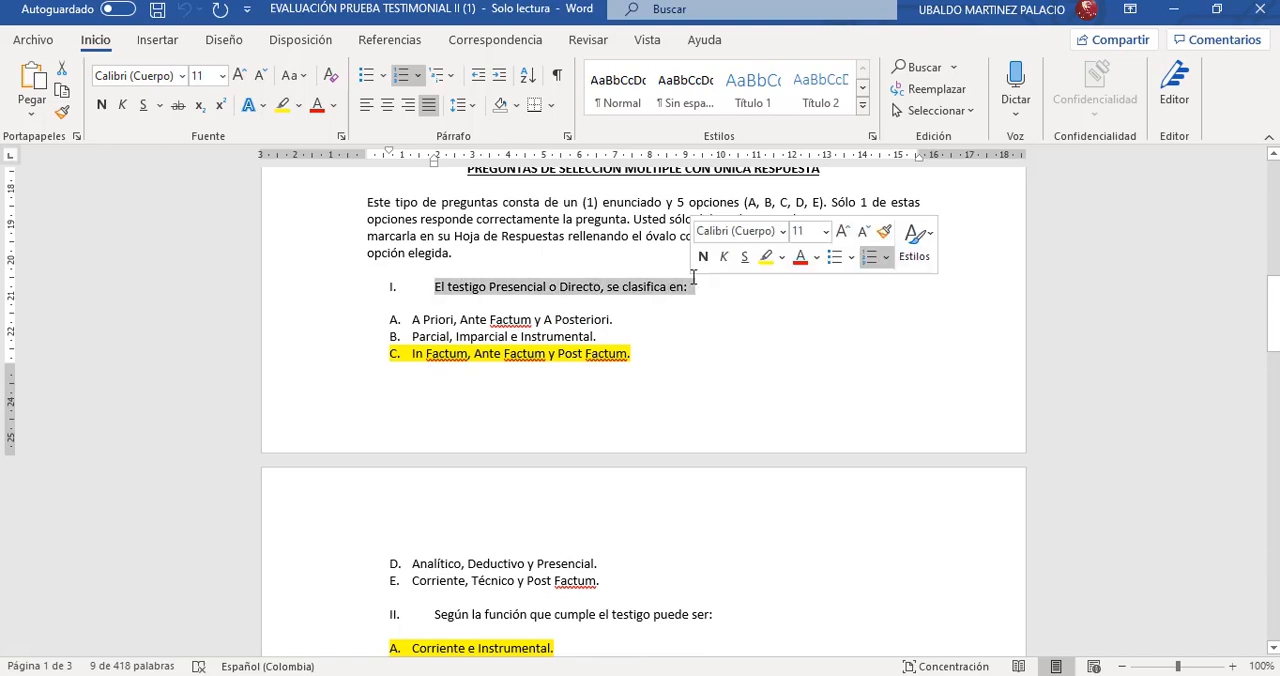
Return to the Moodle form in Chrome, paste the copied statement into Enunciado de la pregunta and delete its leading numeral "I.".
key(alt+Tab)
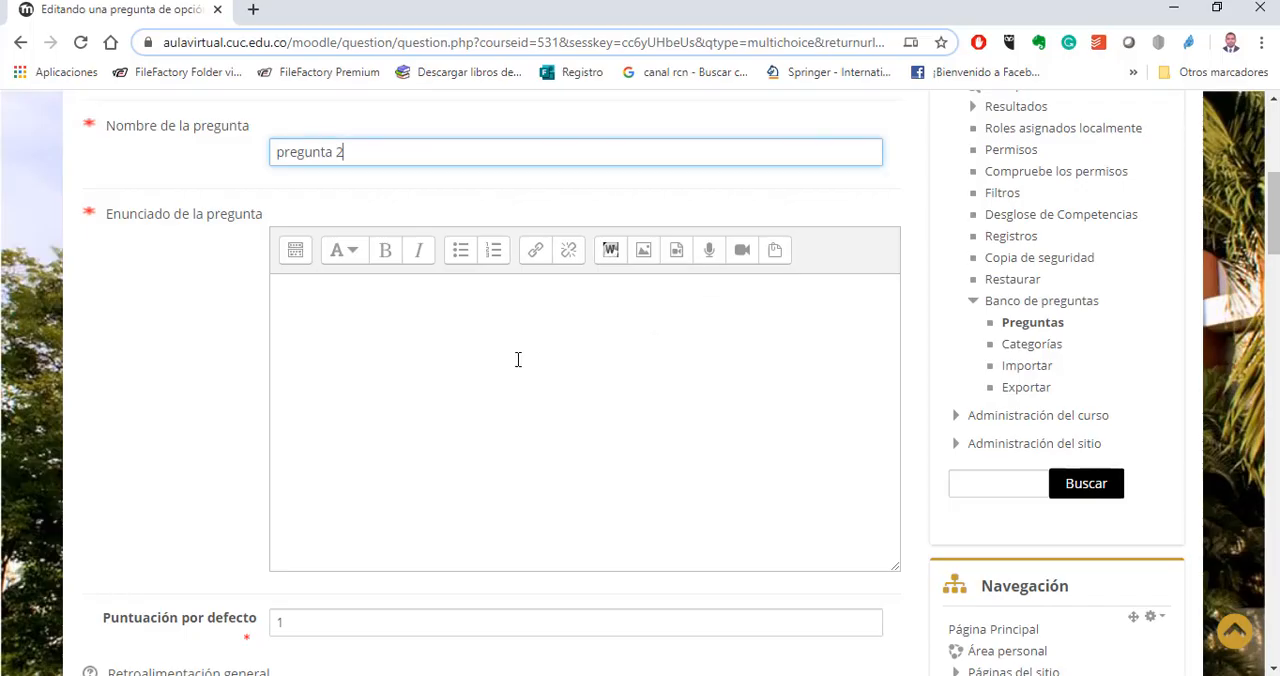
click(515, 359)
text(I.	El testigo Presencial o Directo, se clasifica en:)
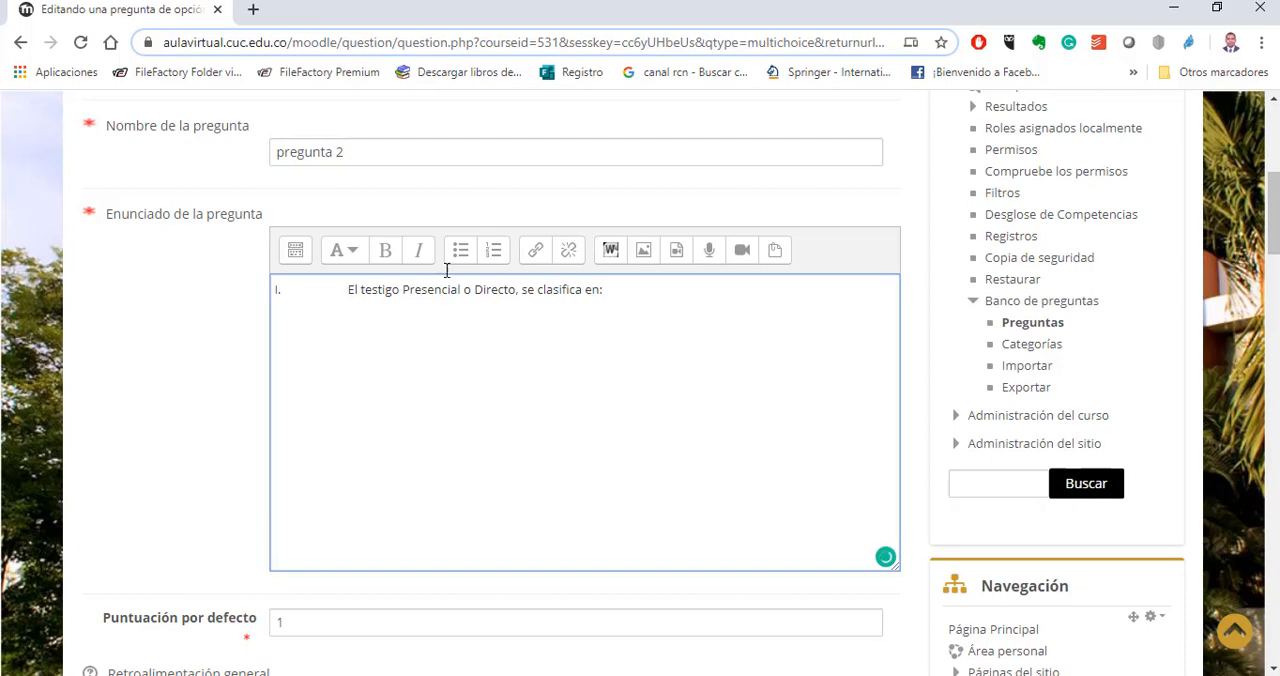
drag(348, 289, 226, 295)
key(BackSpace)
Check the choices for ¿Una o varias respuestas?, keep Sólo una respuesta, and review the ¿Barajar respuestas? setting.
scroll(529, 386, down, 1)
scroll(531, 383, down, 6)
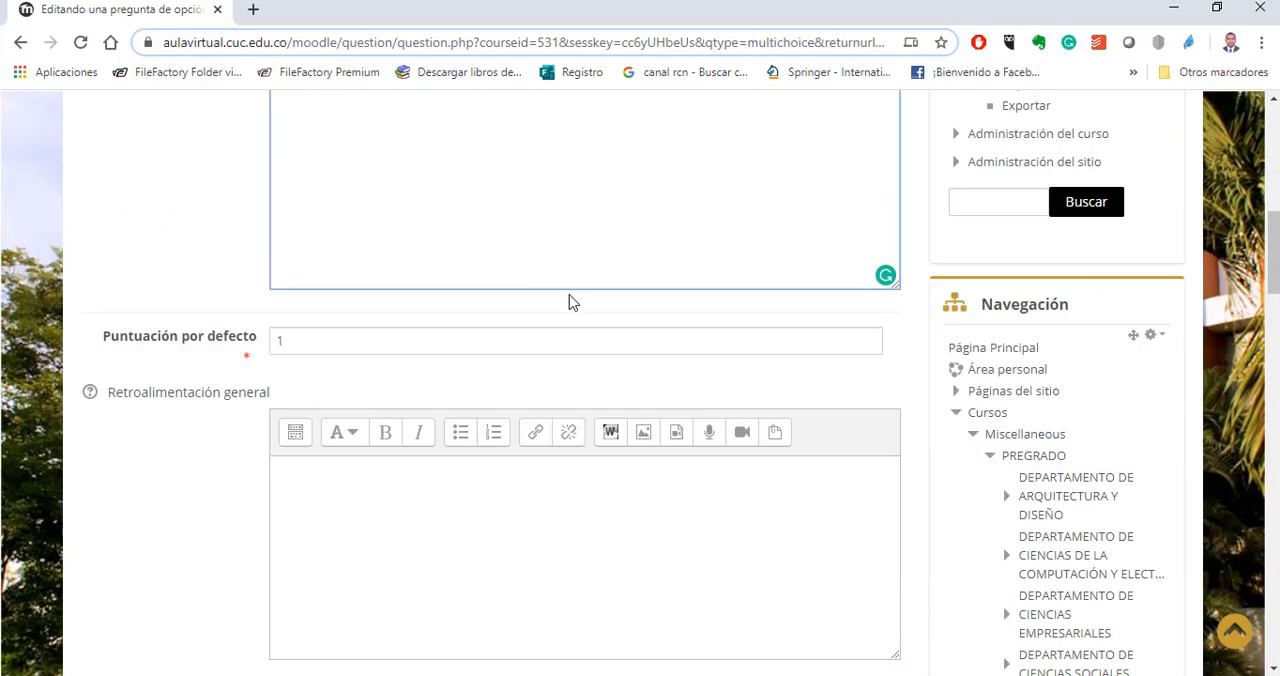
scroll(208, 280, down, 1)
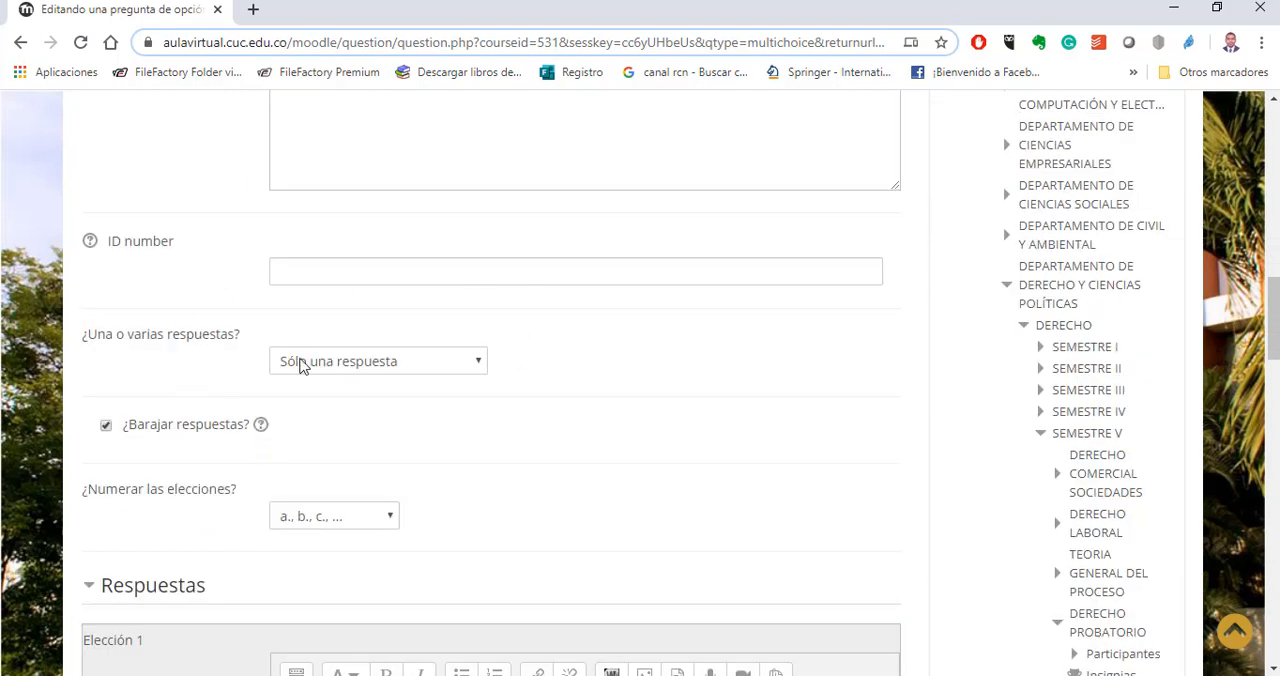
click(423, 365)
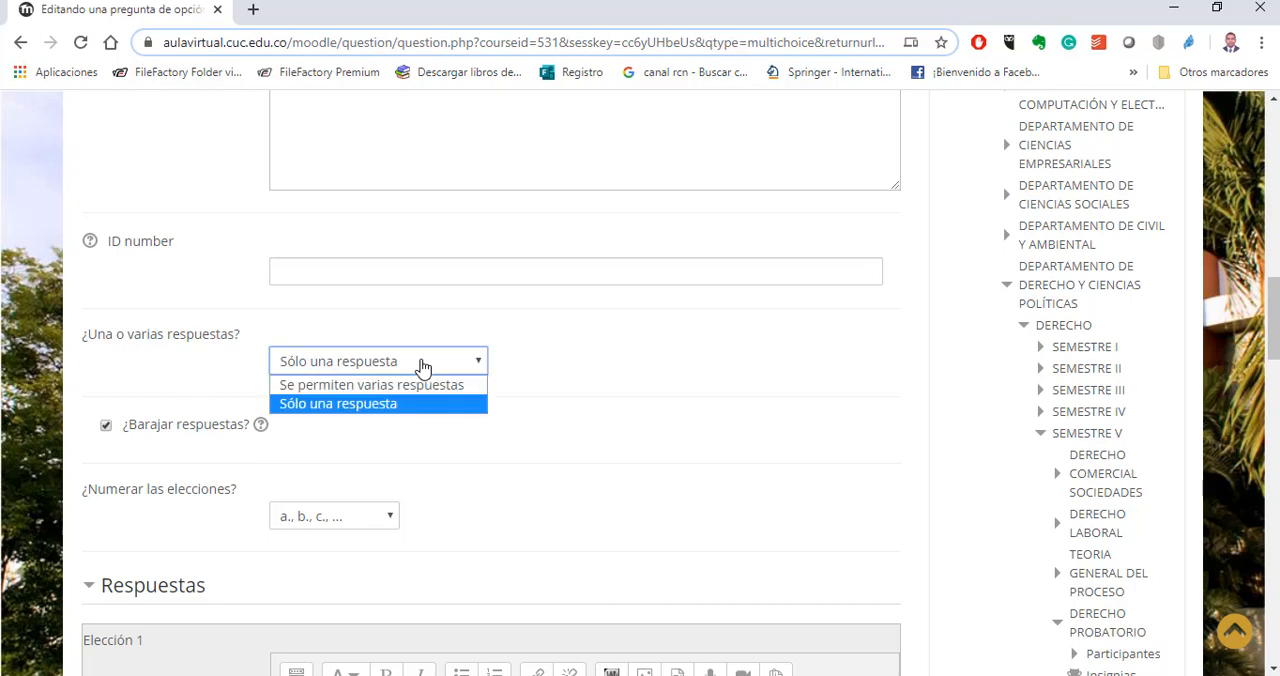
click(423, 366)
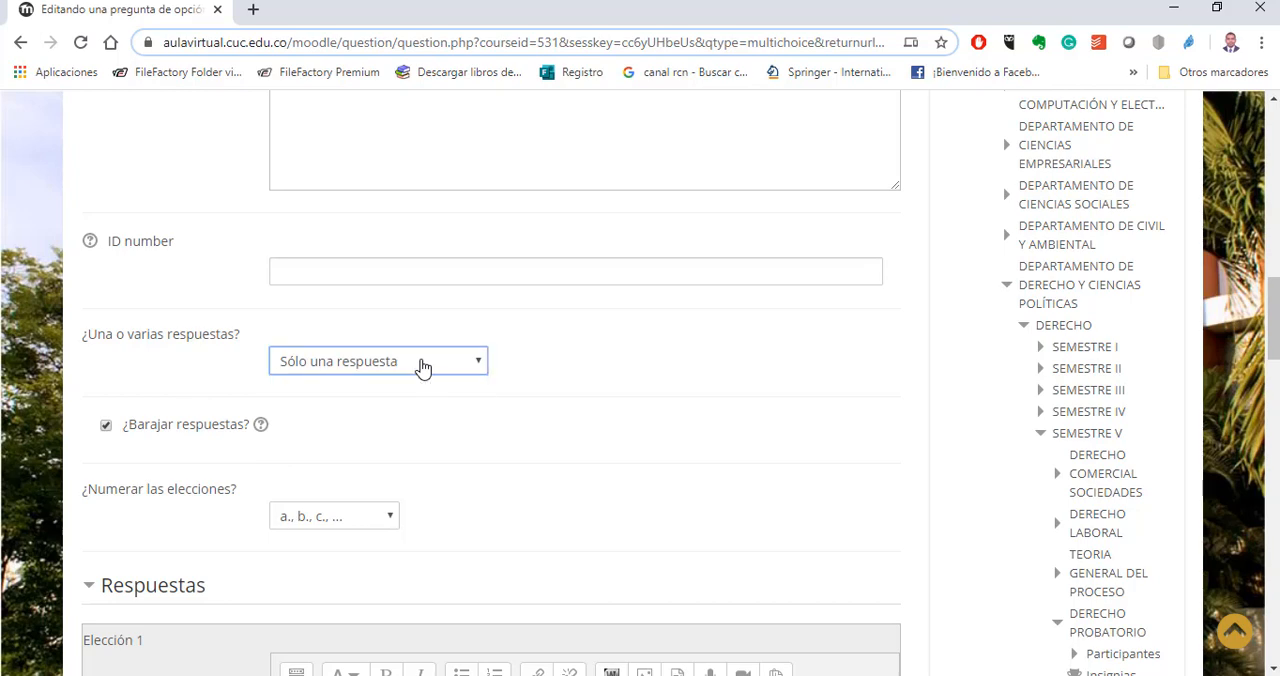
scroll(460, 425, down, 1)
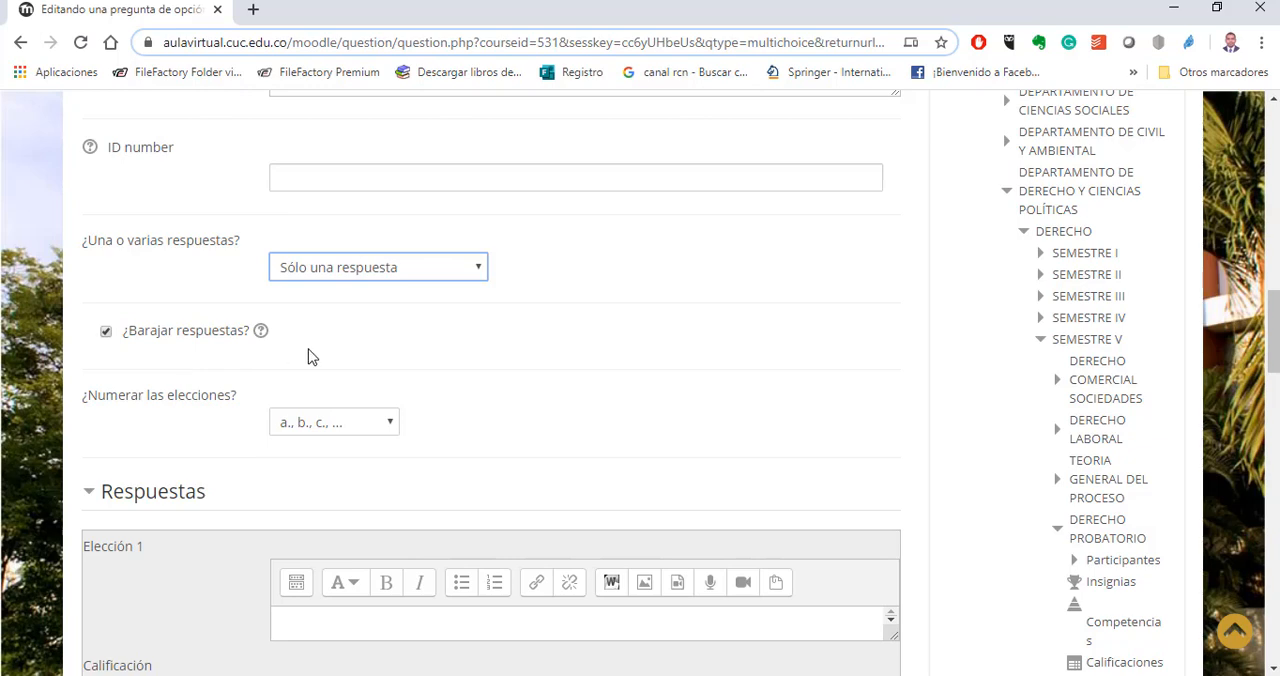
scroll(285, 362, down, 1)
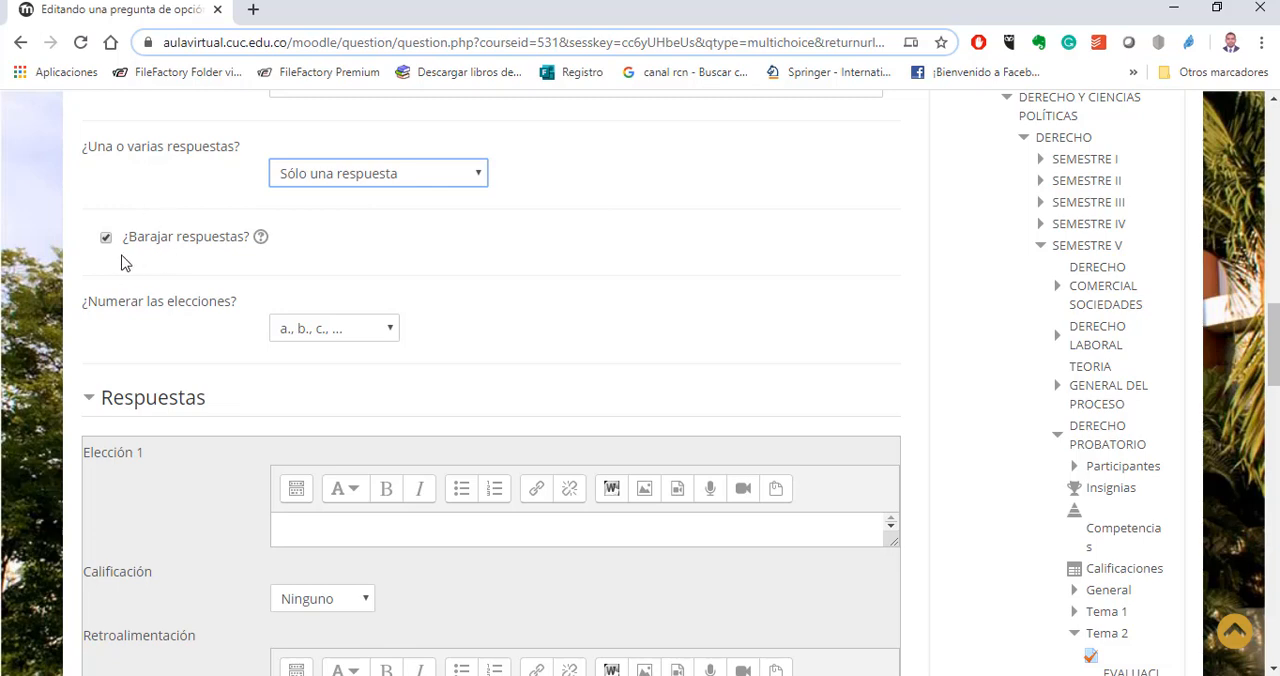
Review the ¿Barajar respuestas? and ¿Numerar las elecciones? settings alongside the answer blocks Elección 1 to Elección 4.
scroll(190, 290, down, 1)
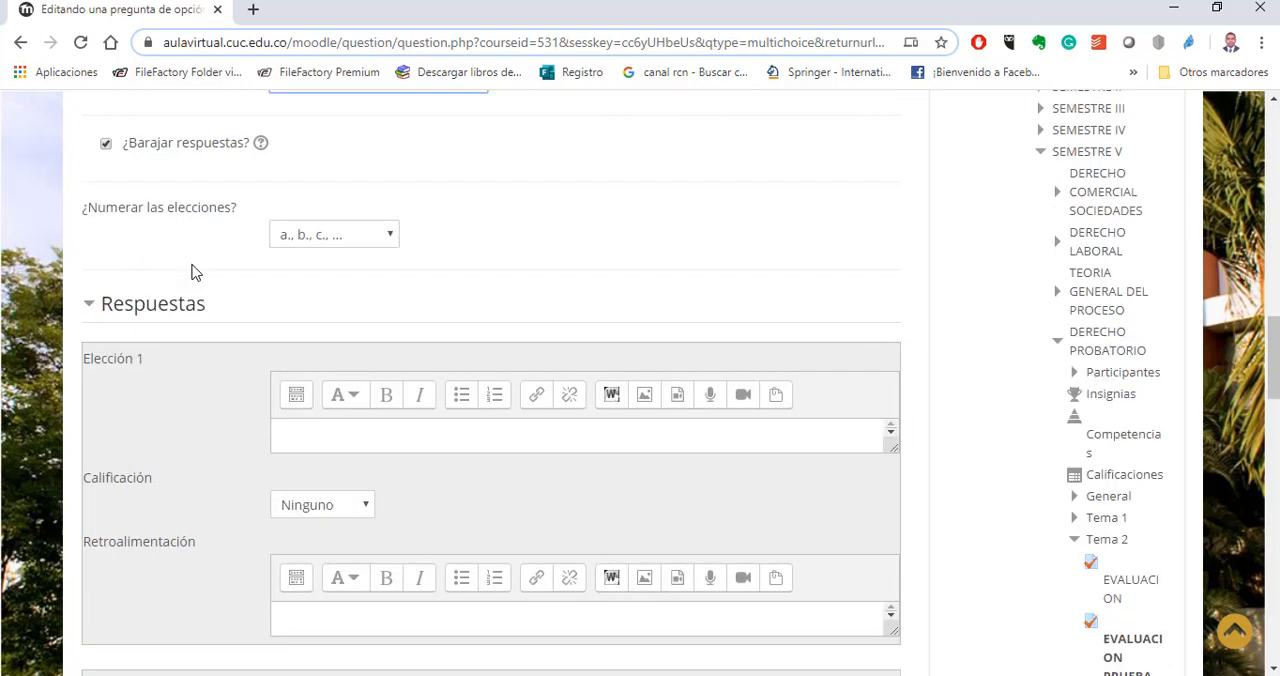
scroll(185, 262, up, 1)
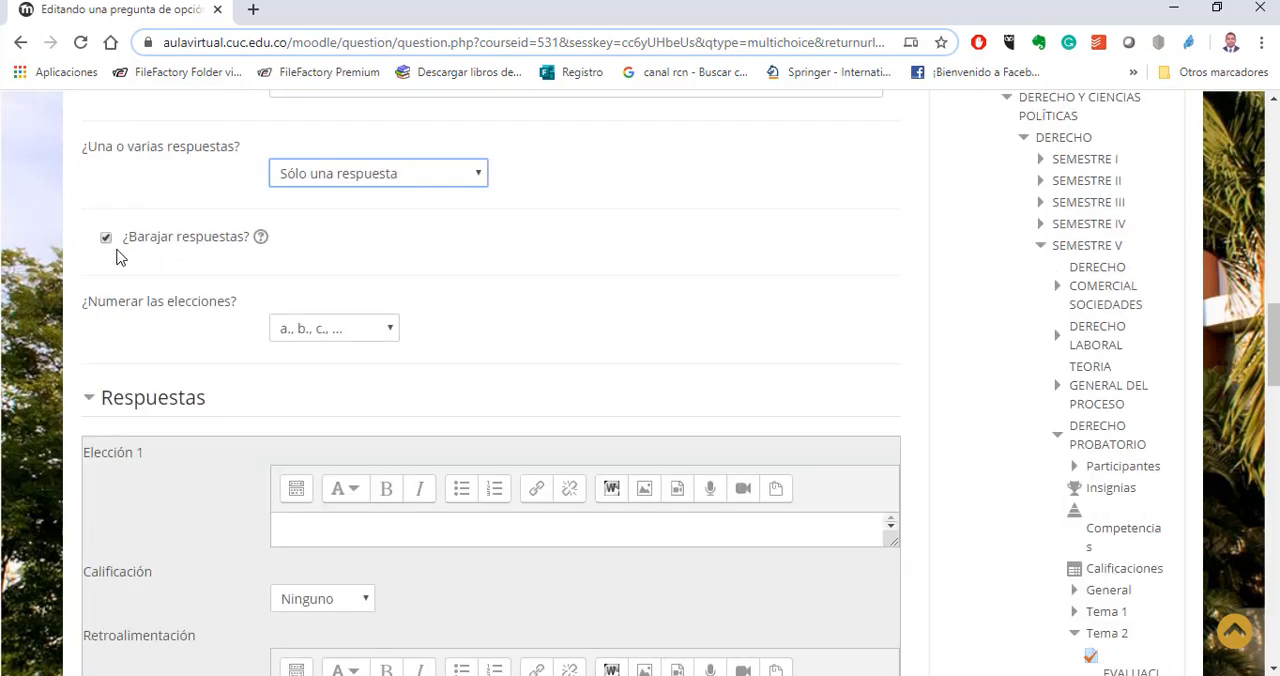
scroll(229, 428, down, 2)
scroll(334, 306, down, 1)
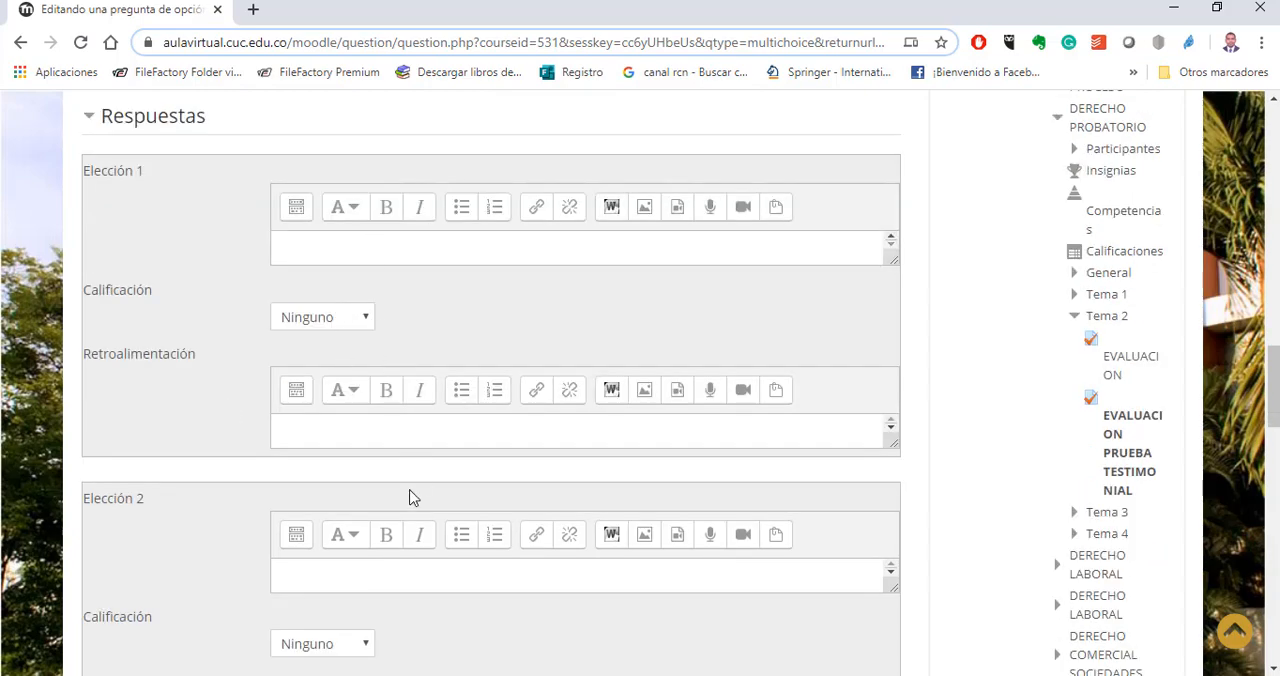
scroll(410, 500, down, 5)
scroll(408, 527, down, 2)
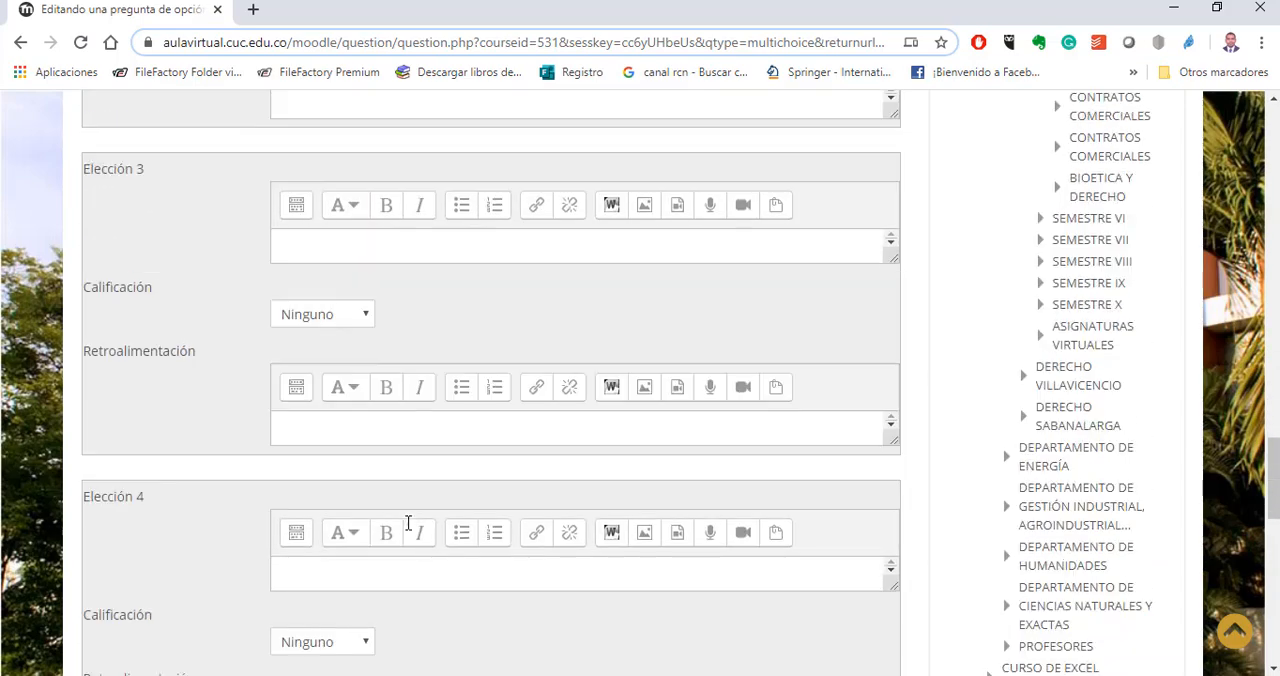
scroll(386, 497, up, 7)
scroll(386, 497, up, 2)
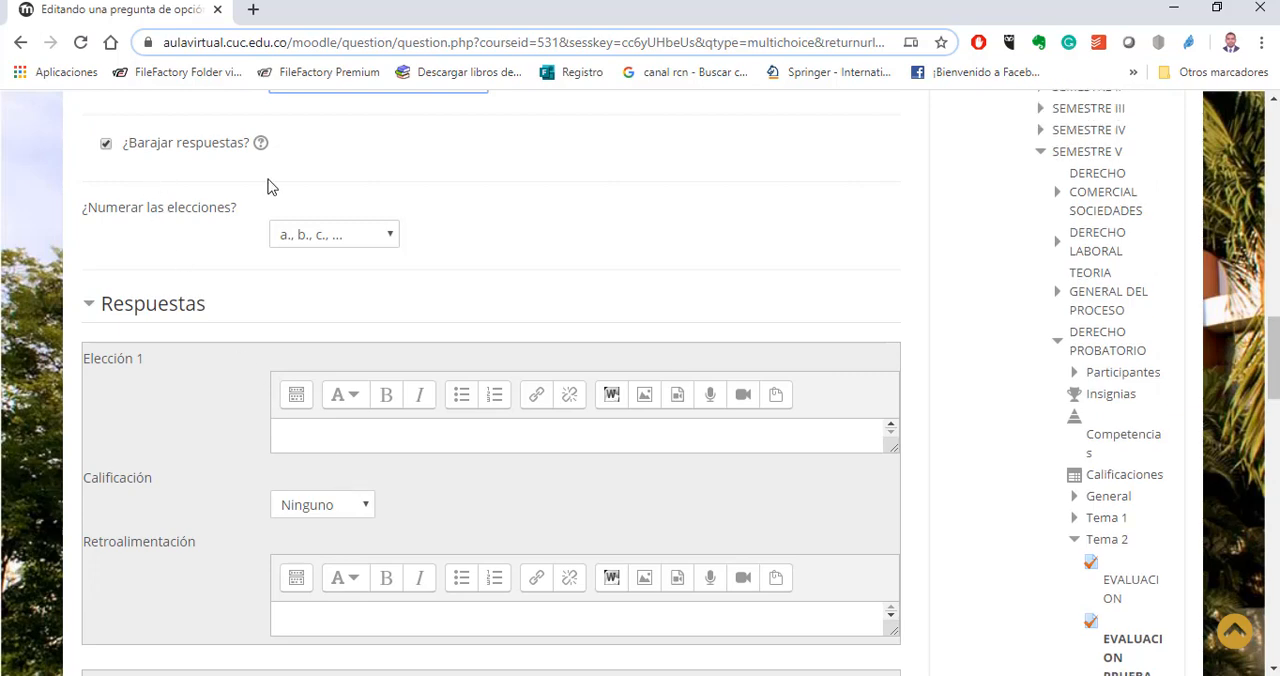
scroll(567, 347, down, 2)
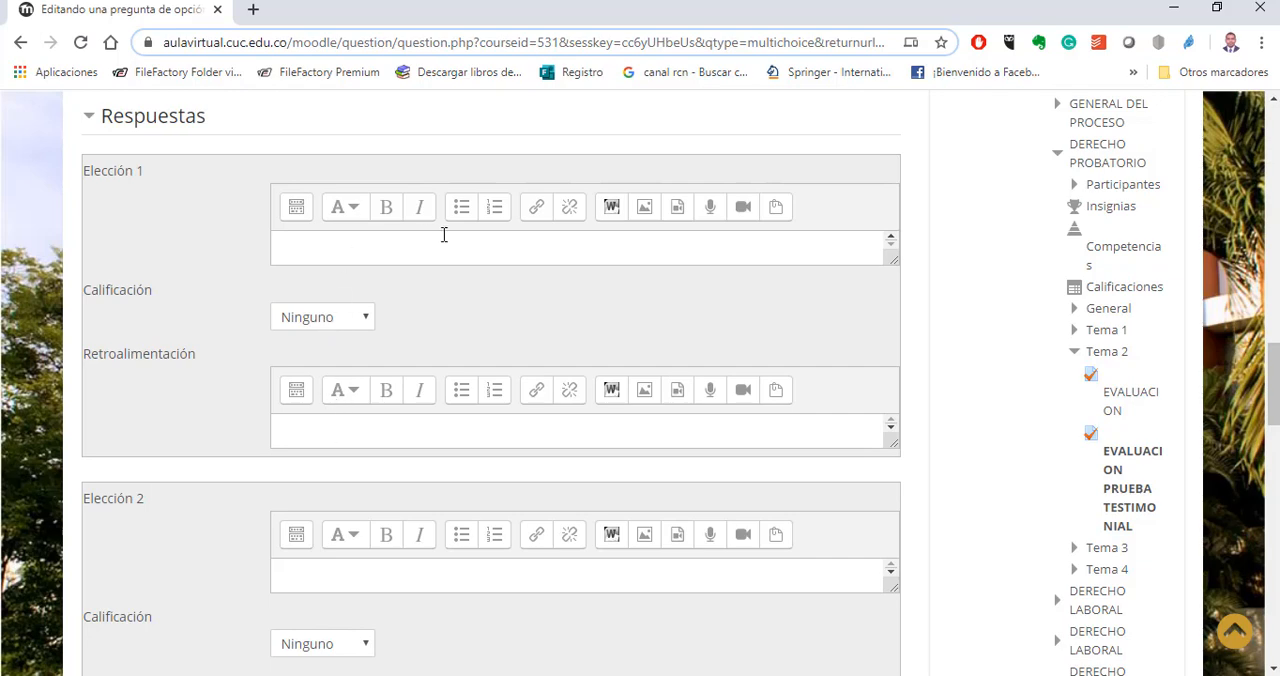
scroll(405, 485, up, 3)
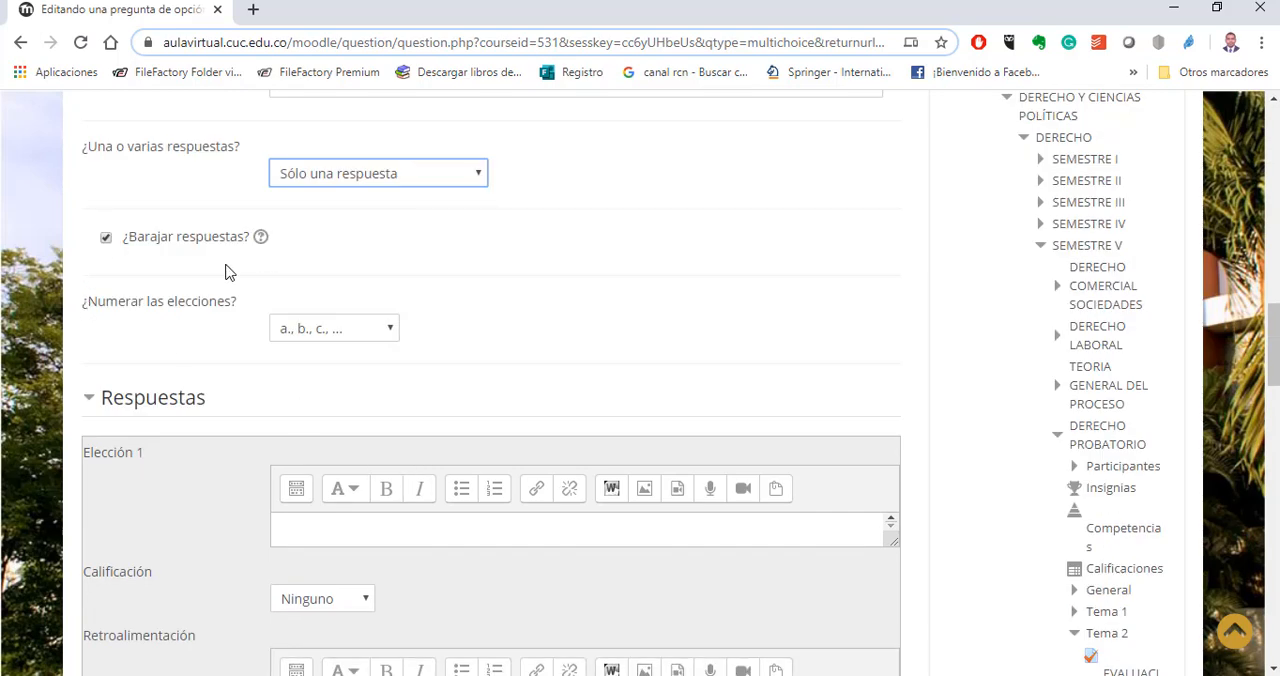
Check the enabled ¿Barajar respuestas? option against the first three Elección blocks, and dismiss the incoming chat notification.
click(106, 238)
scroll(346, 449, down, 2)
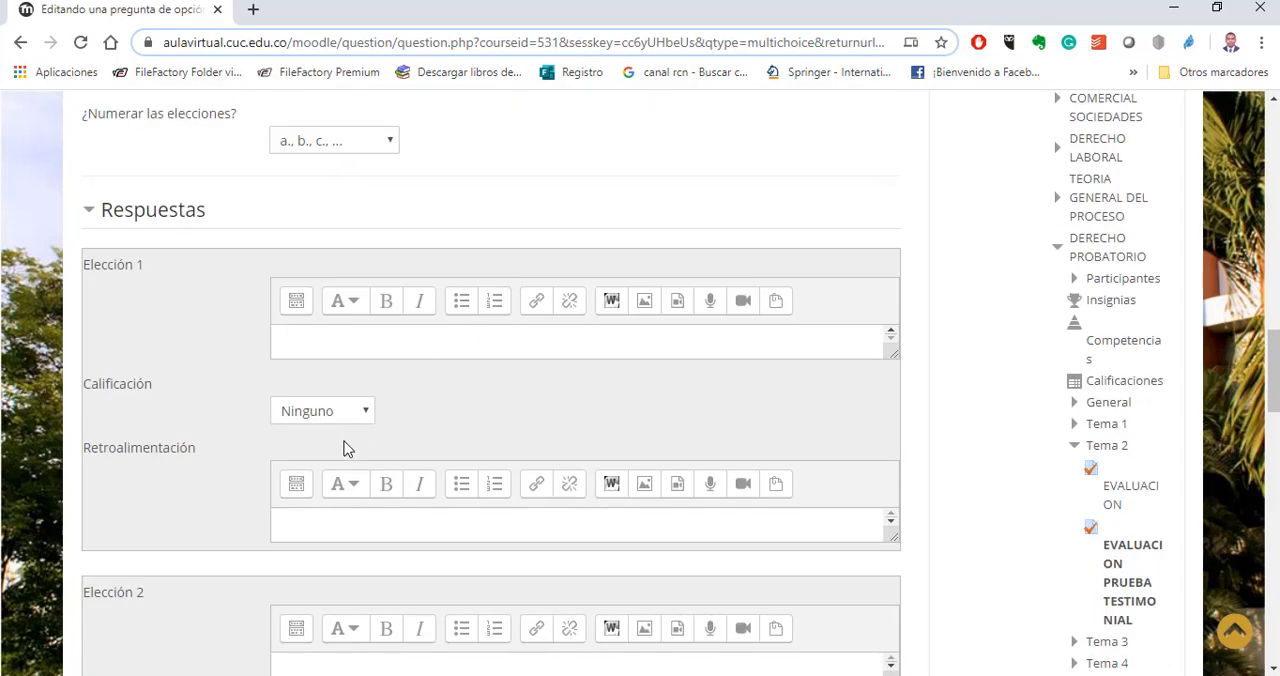
scroll(320, 440, down, 2)
scroll(345, 450, down, 2)
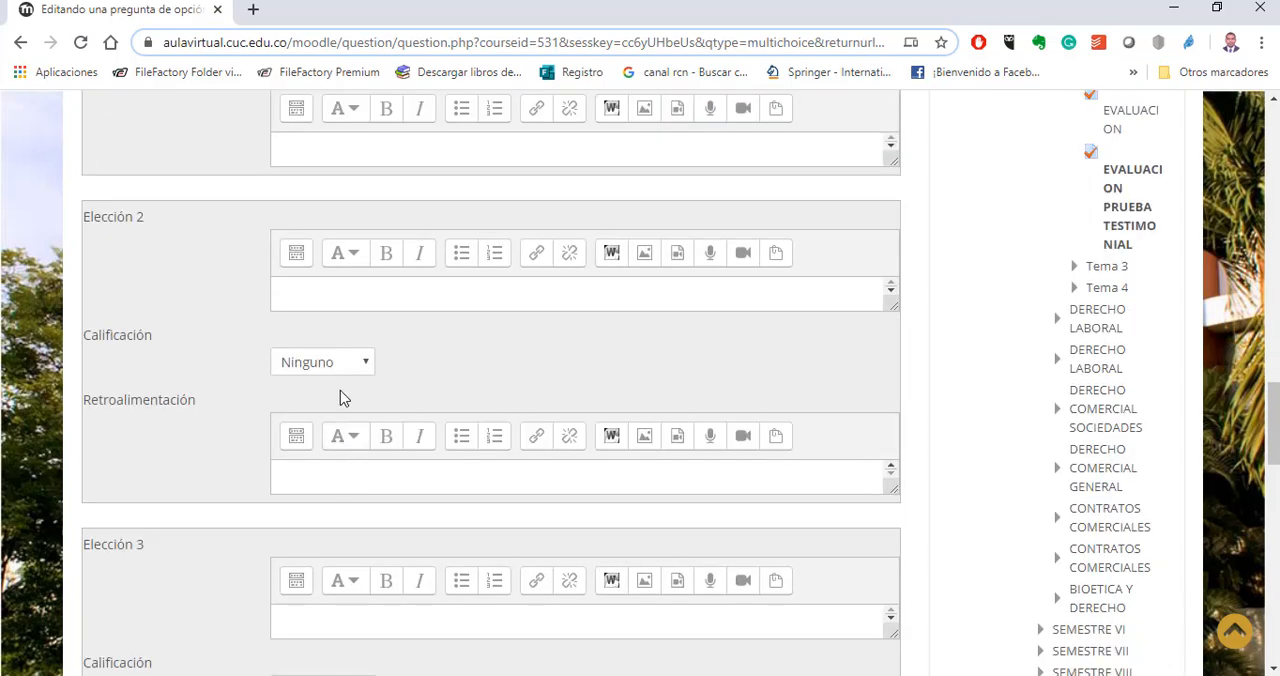
scroll(340, 395, down, 2)
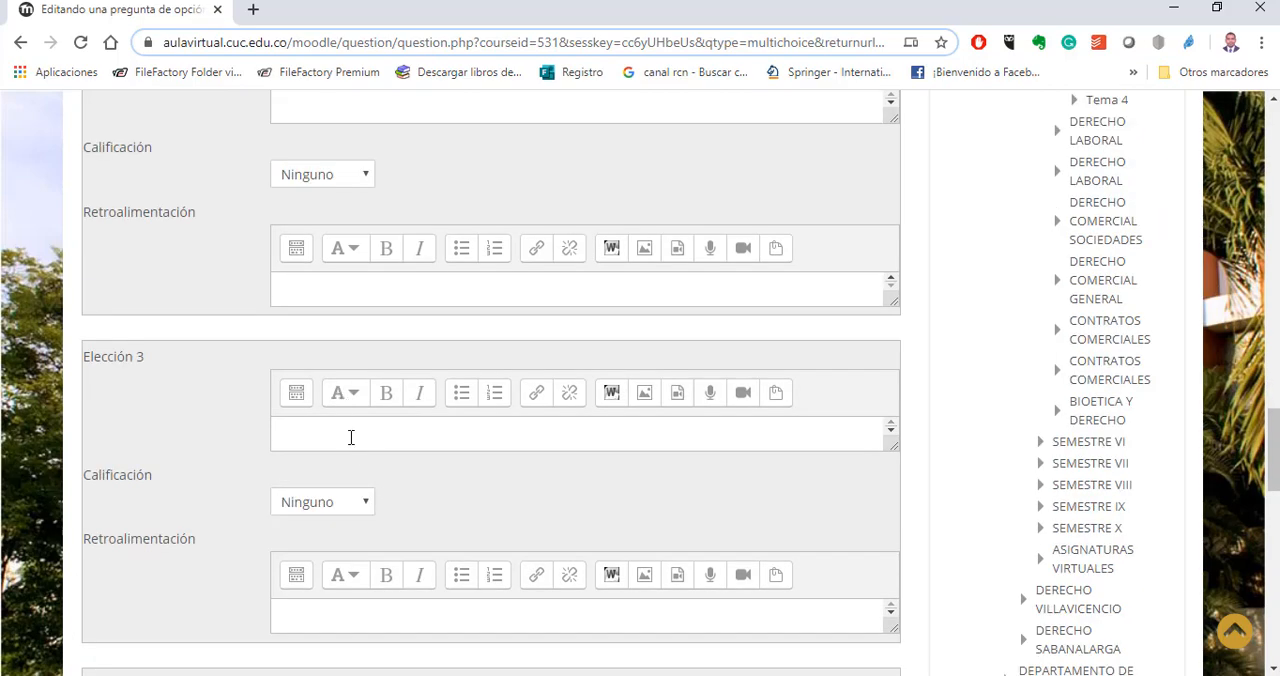
scroll(350, 437, up, 6)
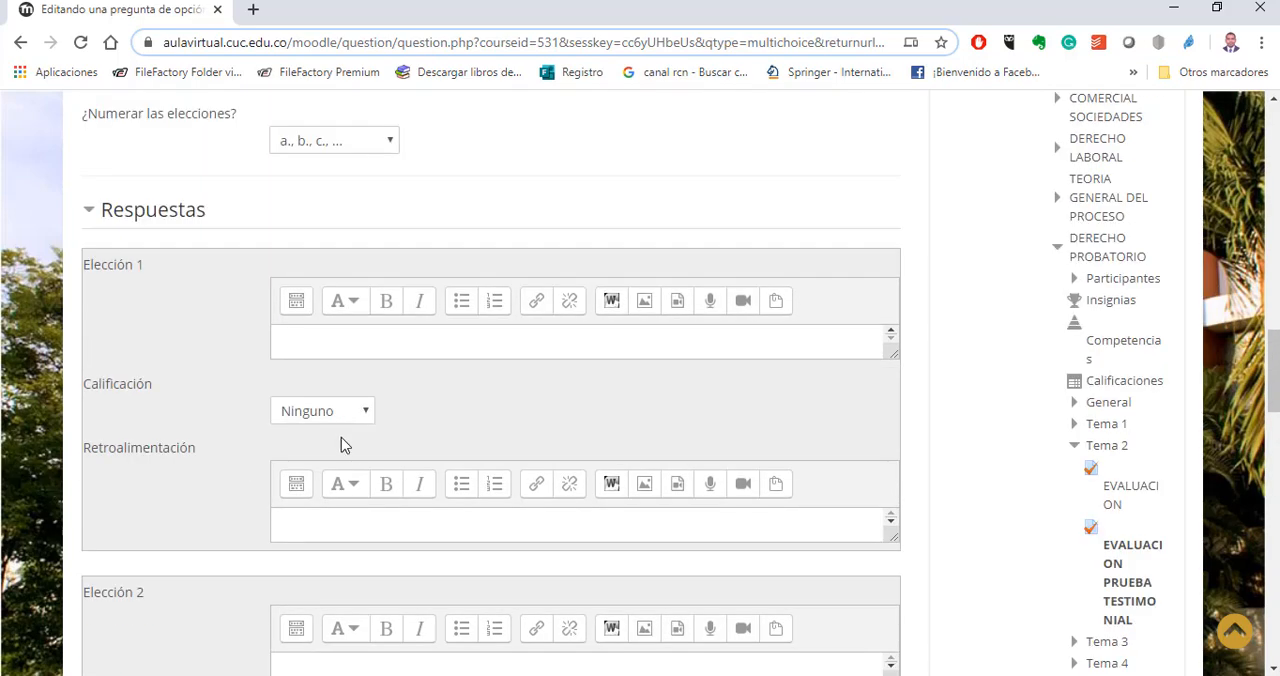
scroll(120, 207, up, 1)
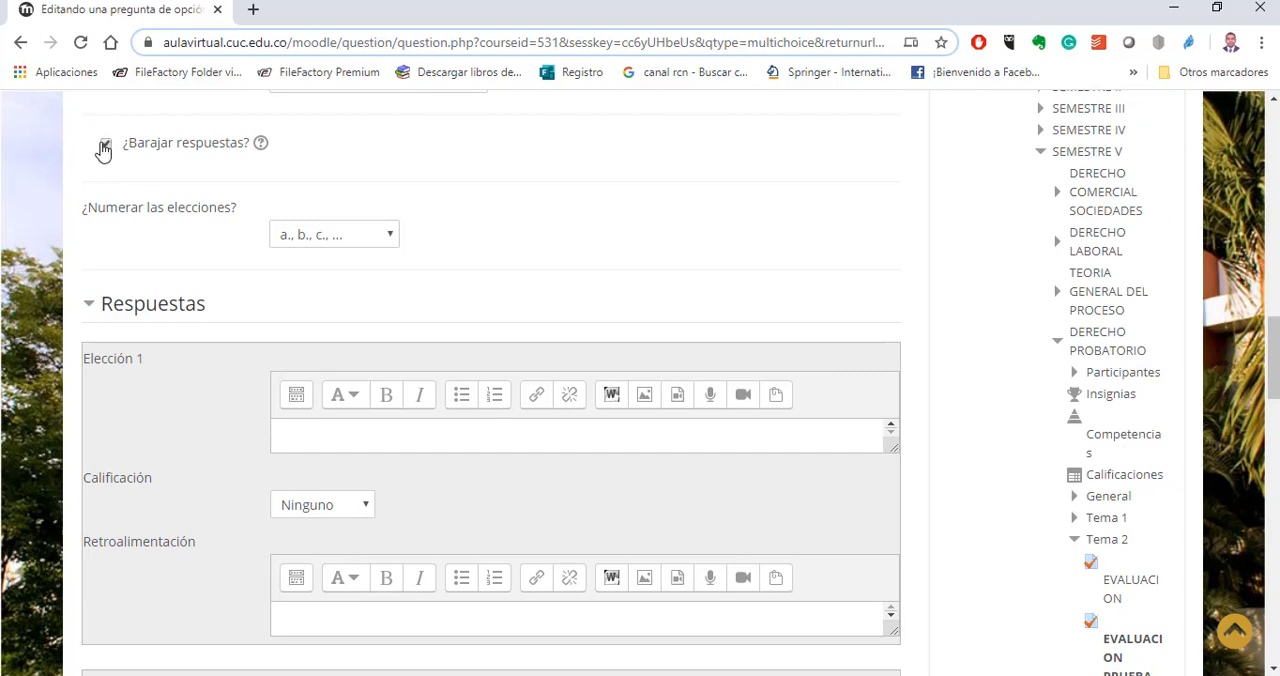
scroll(209, 394, down, 1)
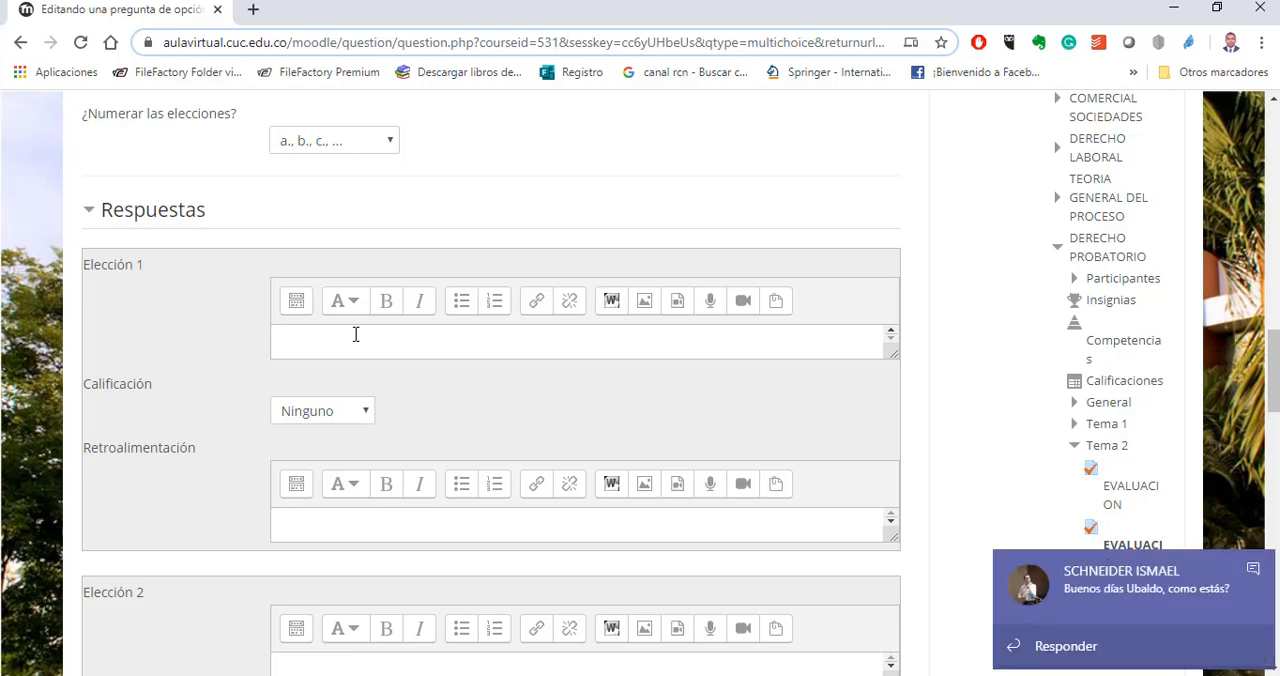
click(1250, 570)
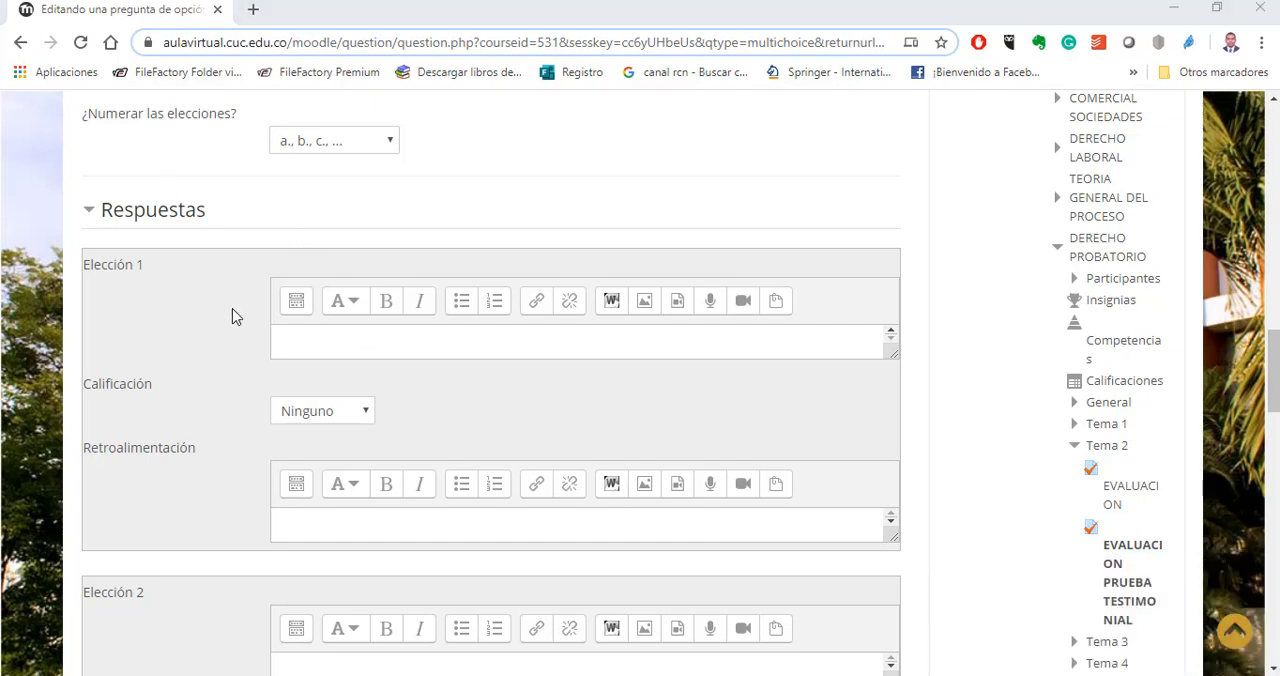
scroll(232, 316, up, 1)
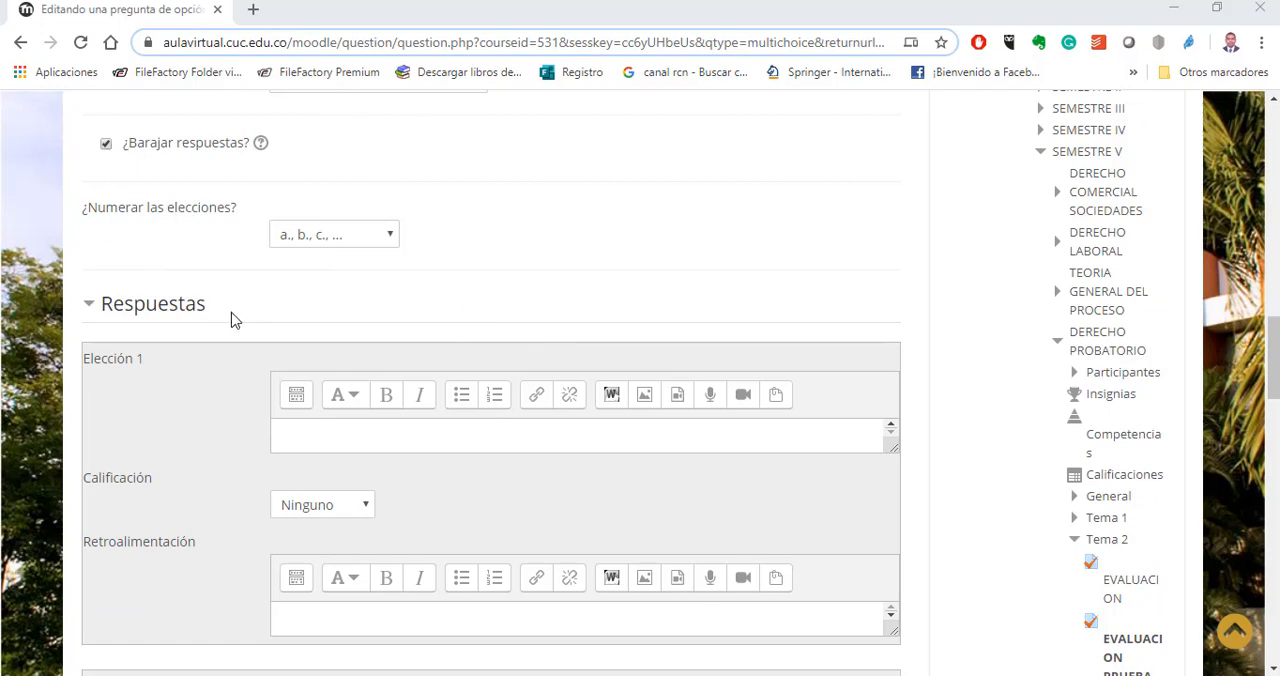
scroll(230, 318, down, 2)
scroll(400, 540, up, 1)
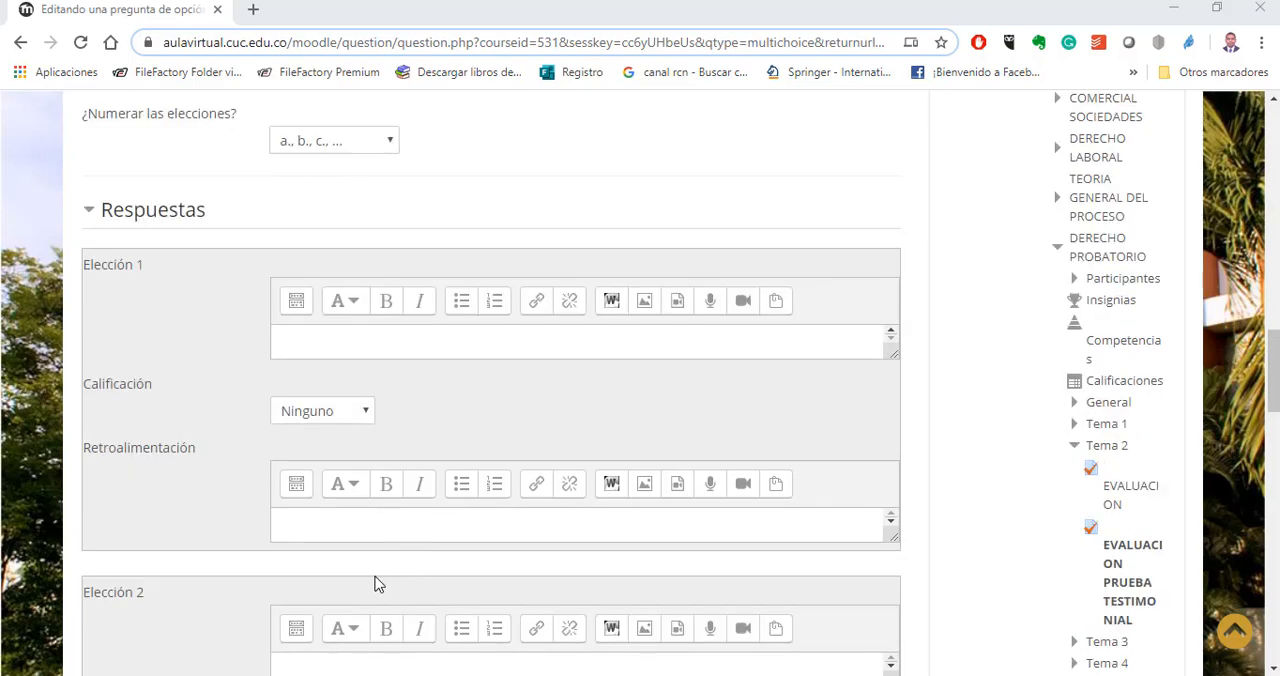
Switch to the Word document and copy option A of the first question, "A Priori, Ante Factum y A Posteriori.".
key(alt+Tab)
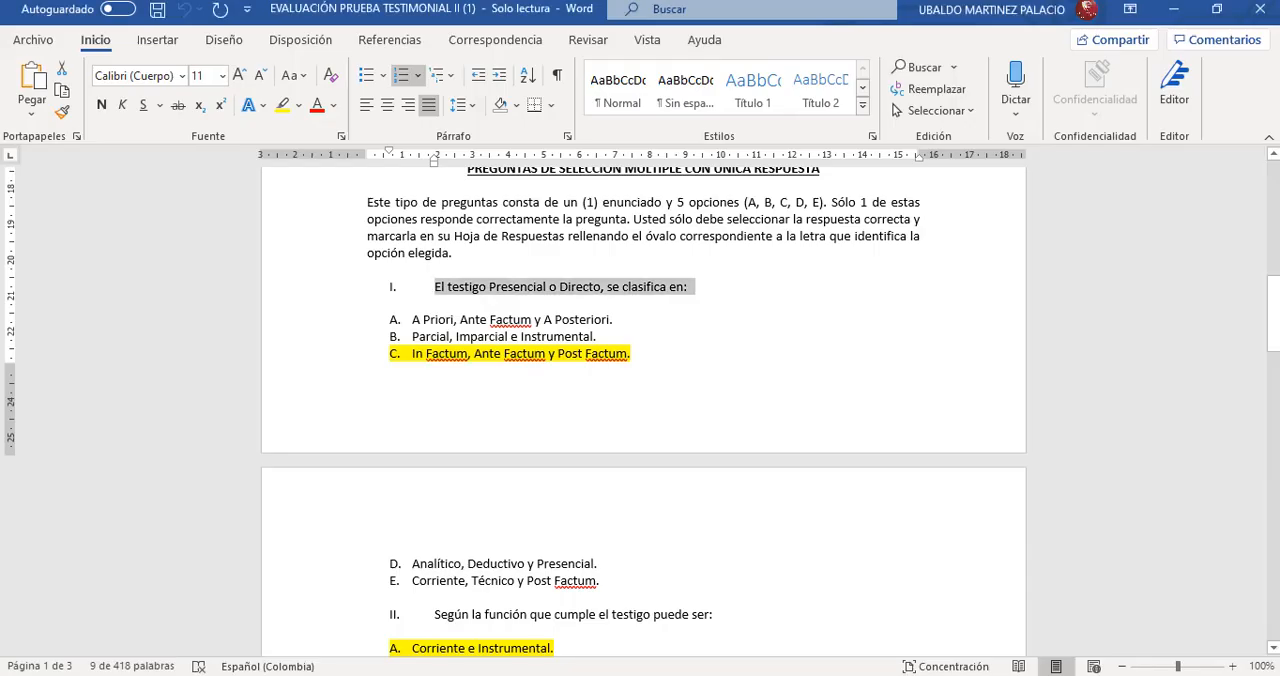
click(414, 319)
drag(412, 319, 620, 316)
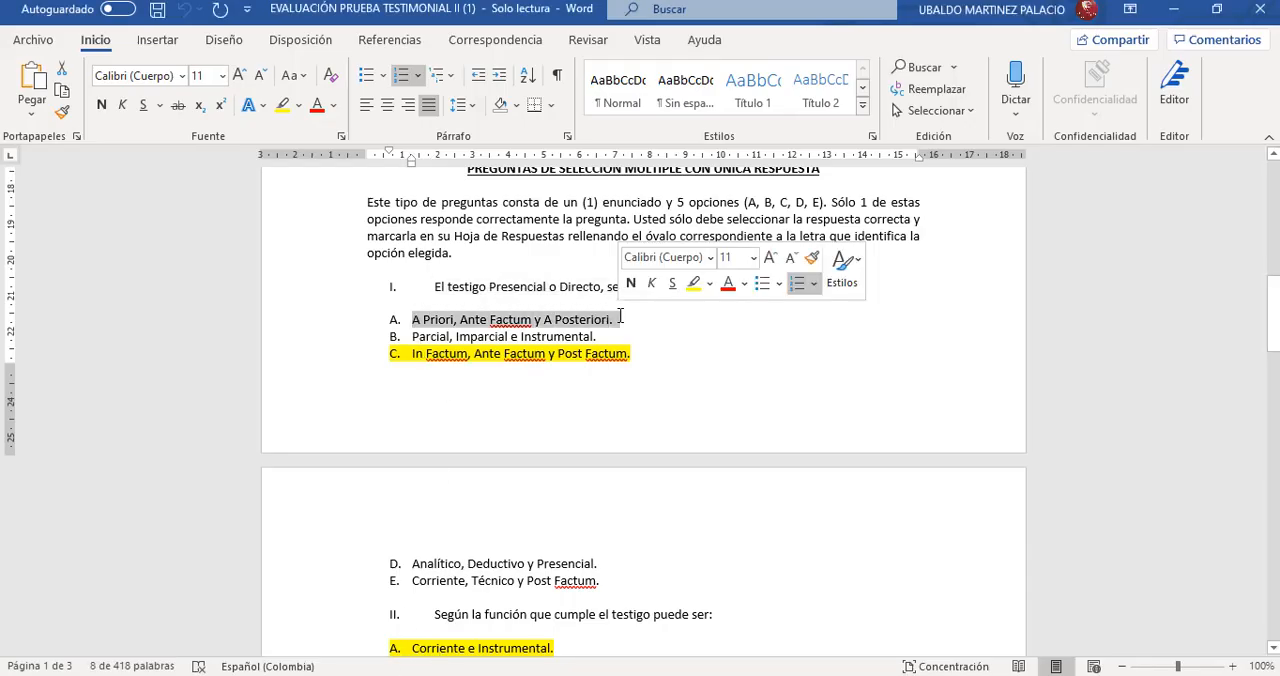
Return to the Moodle form in Chrome, paste the copied option into Elección 1 and delete its leading letter "A.".
key(alt+Tab)
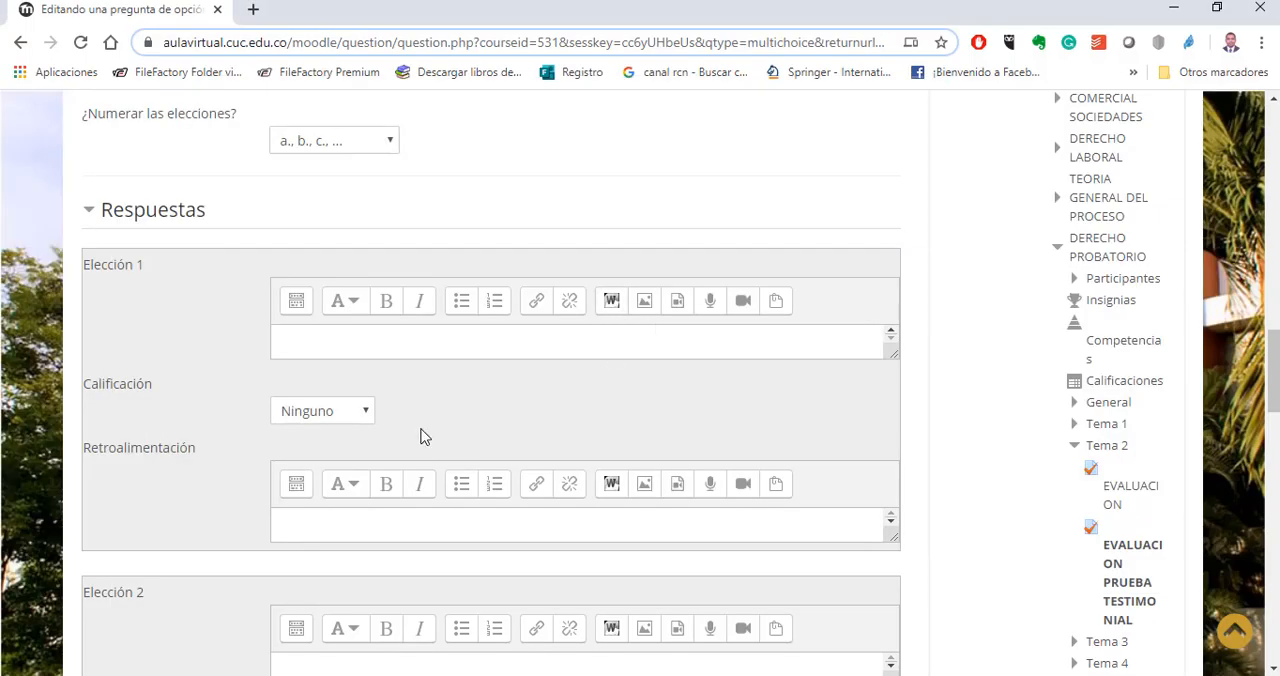
click(377, 344)
text(A.	A Priori, Ante Factum y A Posteriori.)
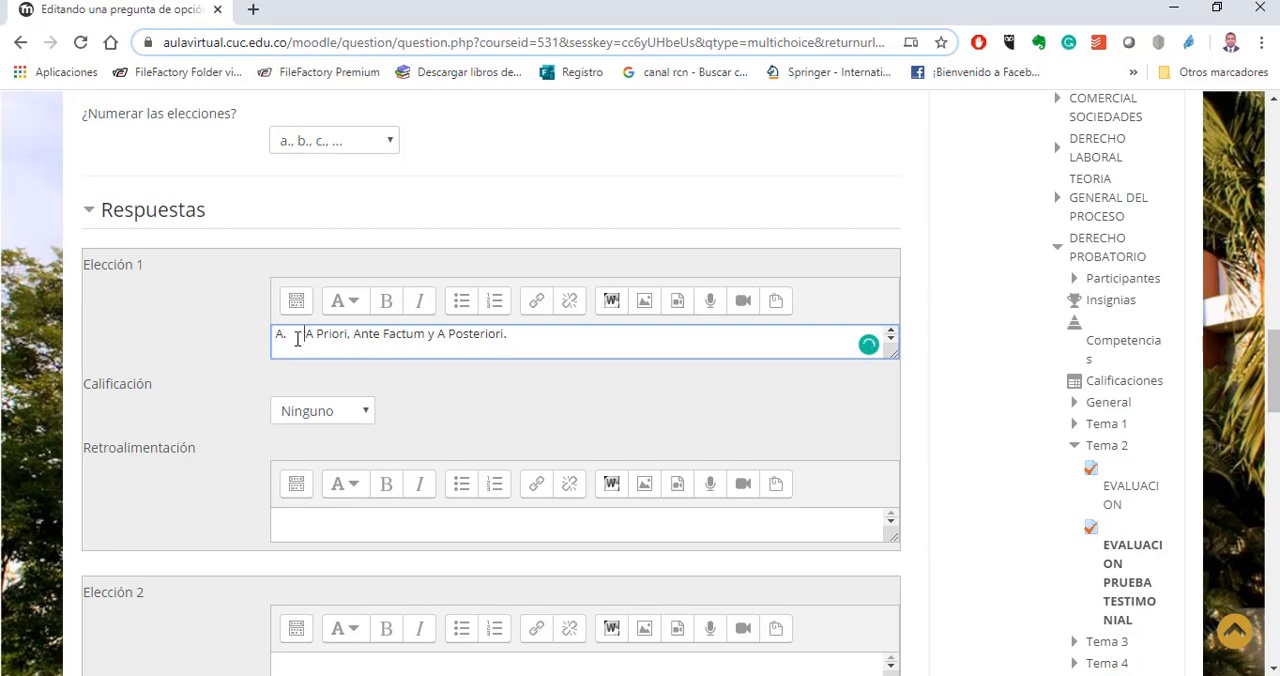
drag(302, 340, 243, 340)
key(BackSpace)
scroll(250, 320, up, 1)
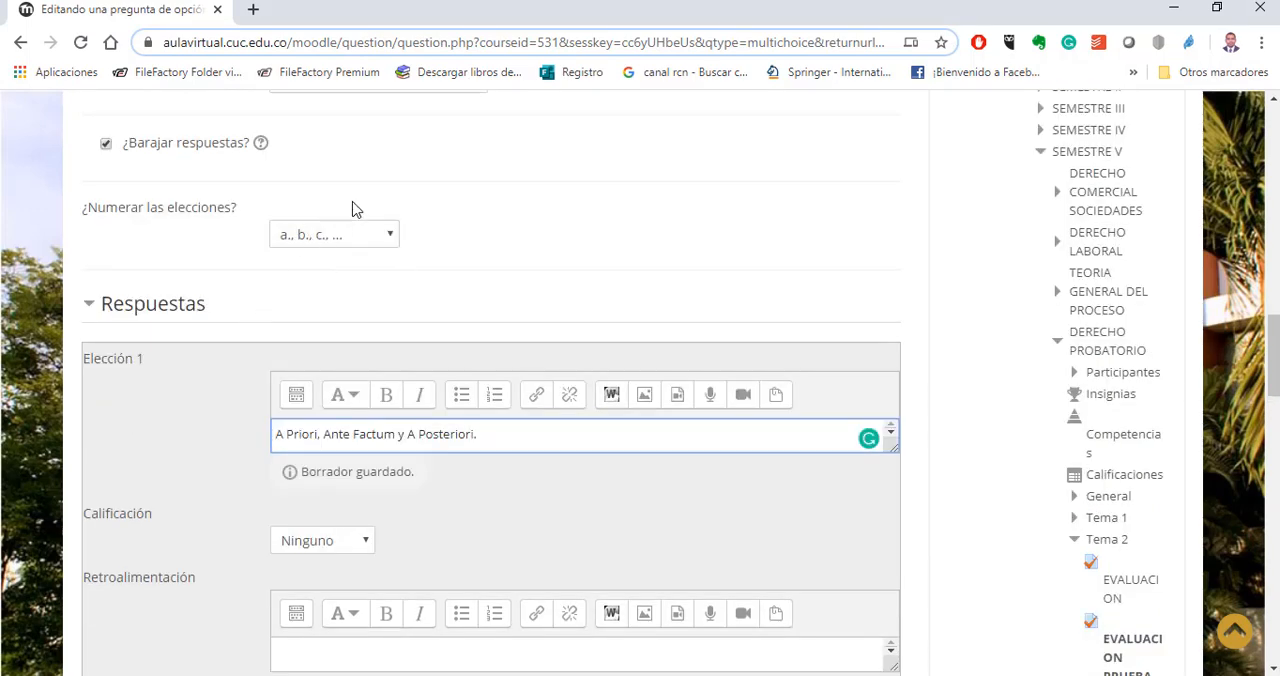
scroll(240, 302, down, 2)
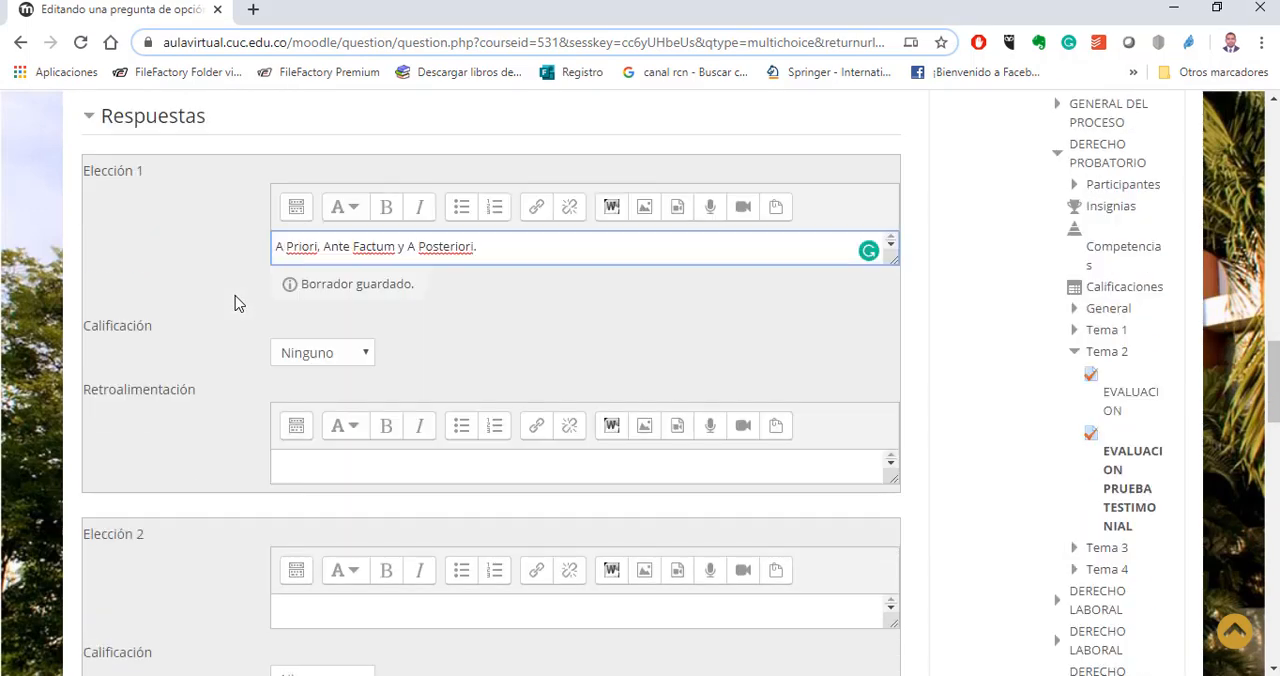
Copy option B, "Parcial, Imparcial e Instrumental.", from the Word document and return to the Moodle form in Chrome.
key(alt+Tab)
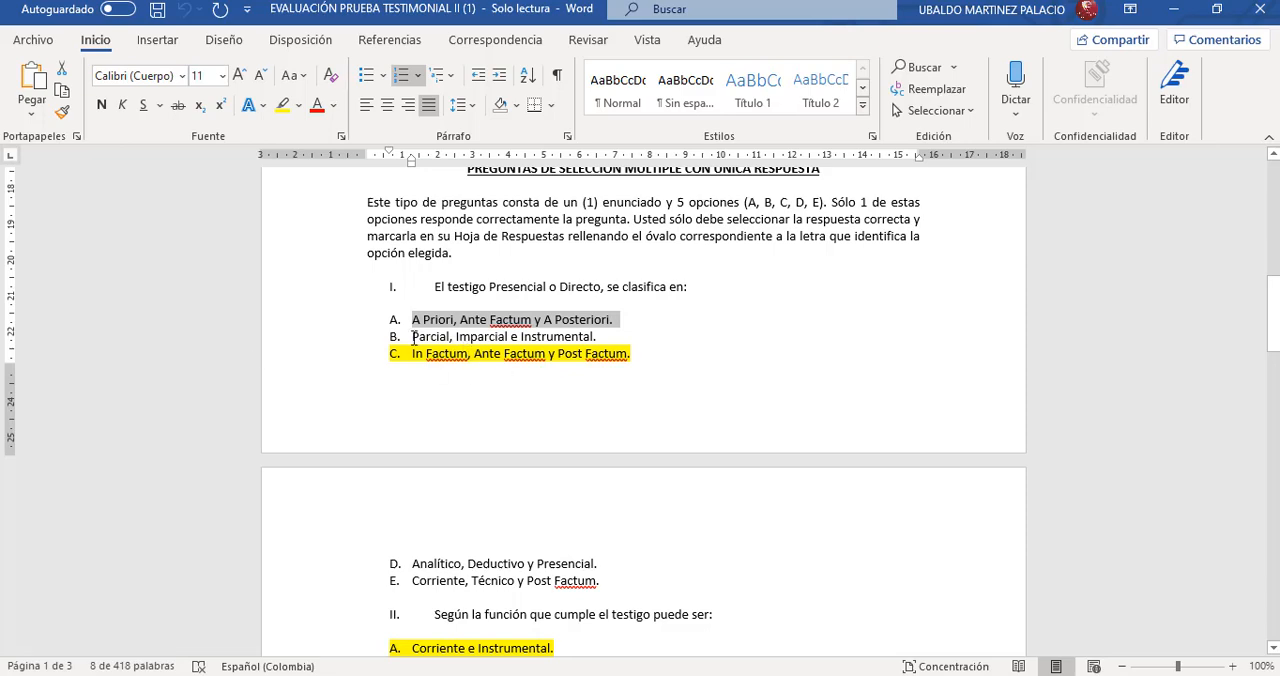
drag(413, 337, 610, 338)
key(ctrl+c)
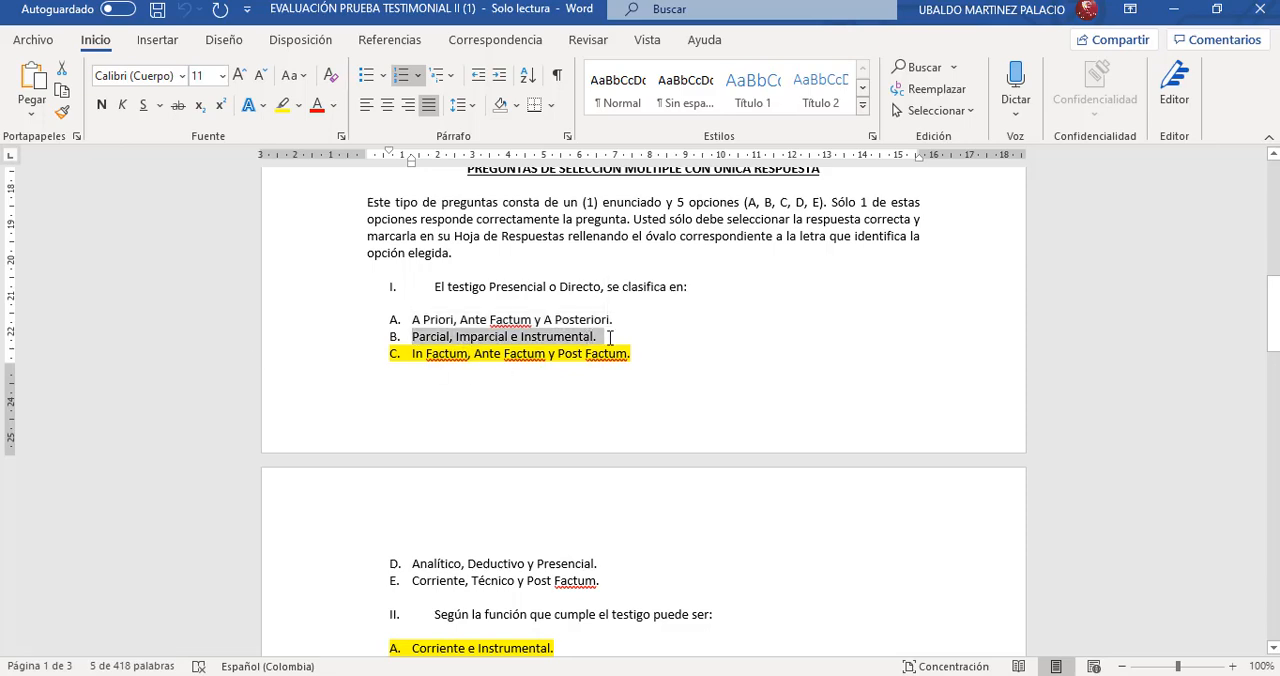
key(alt+Tab)
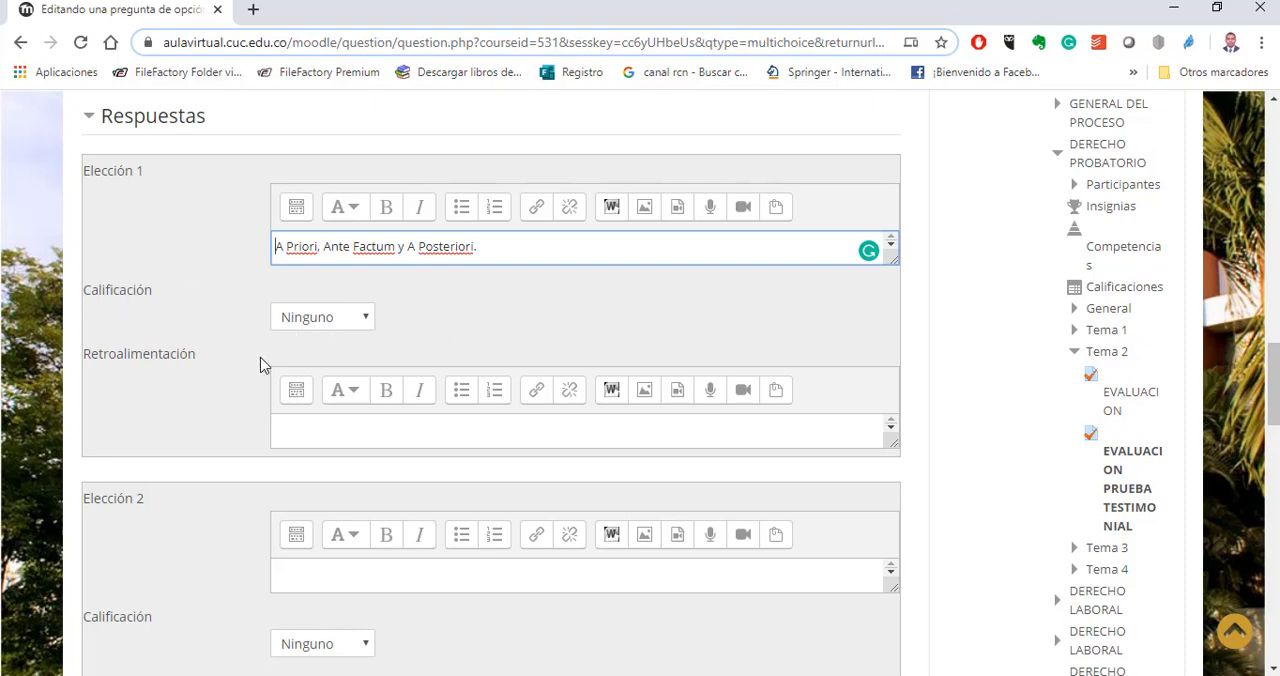
Examine the Retroalimentación field of Elección 1, and dismiss the chat notification covering the form.
click(298, 437)
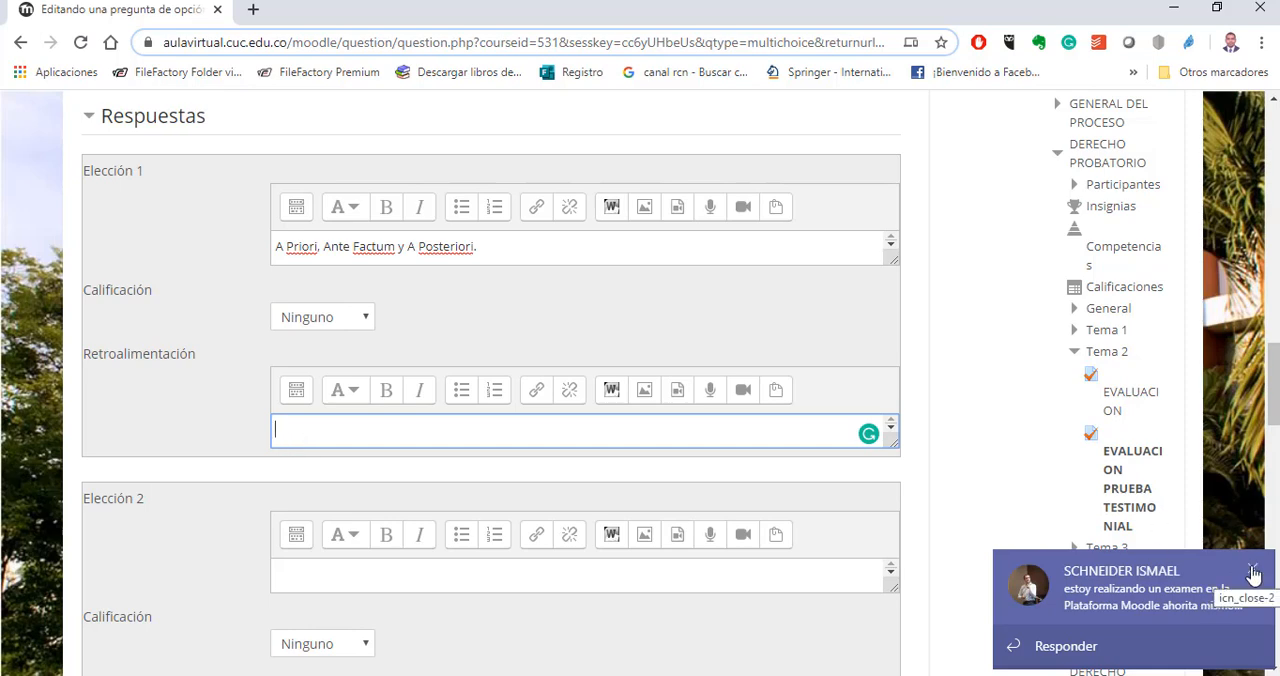
click(1252, 570)
click(387, 434)
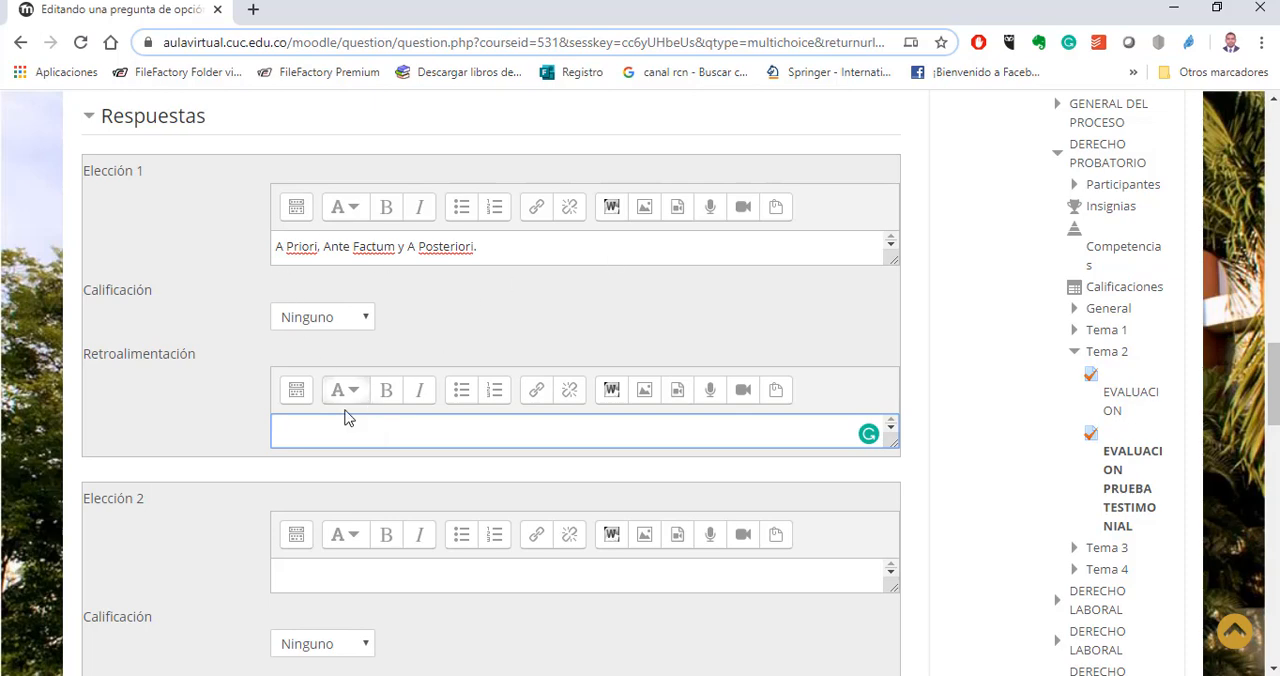
scroll(129, 429, down, 1)
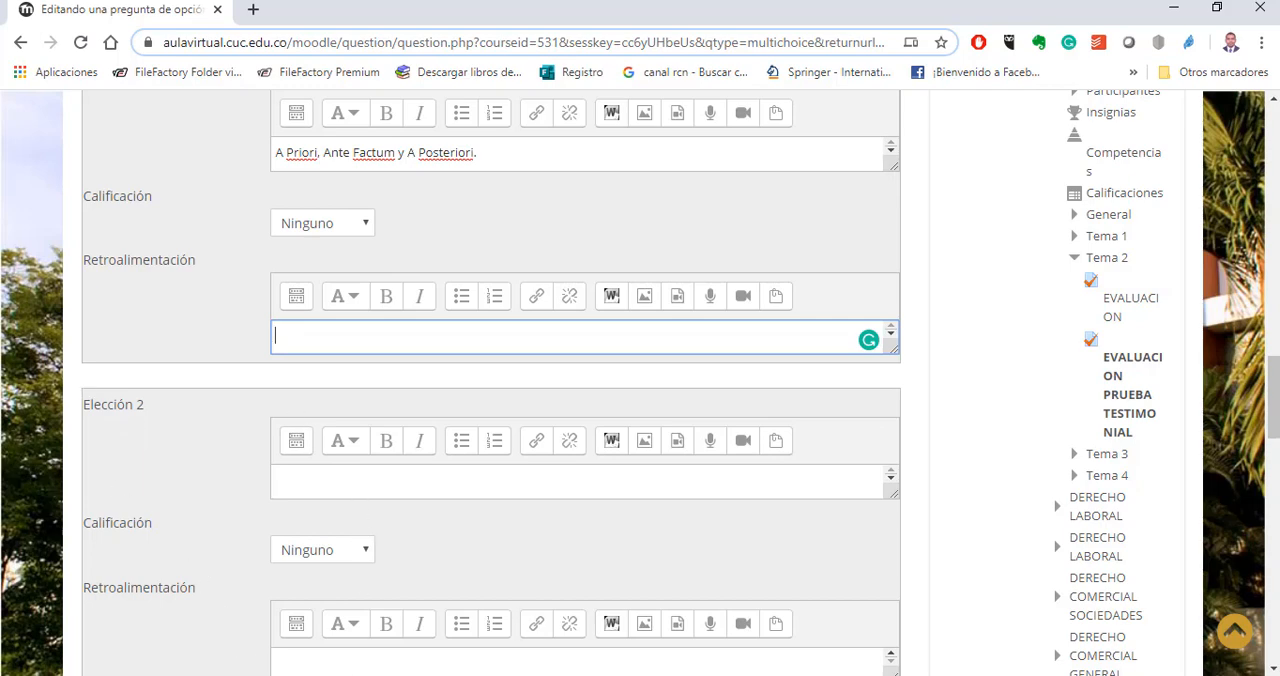
Recheck option B in Word, paste it into Elección 2 of the Moodle form and remove its leading letter "A.".
key(alt+Tab)
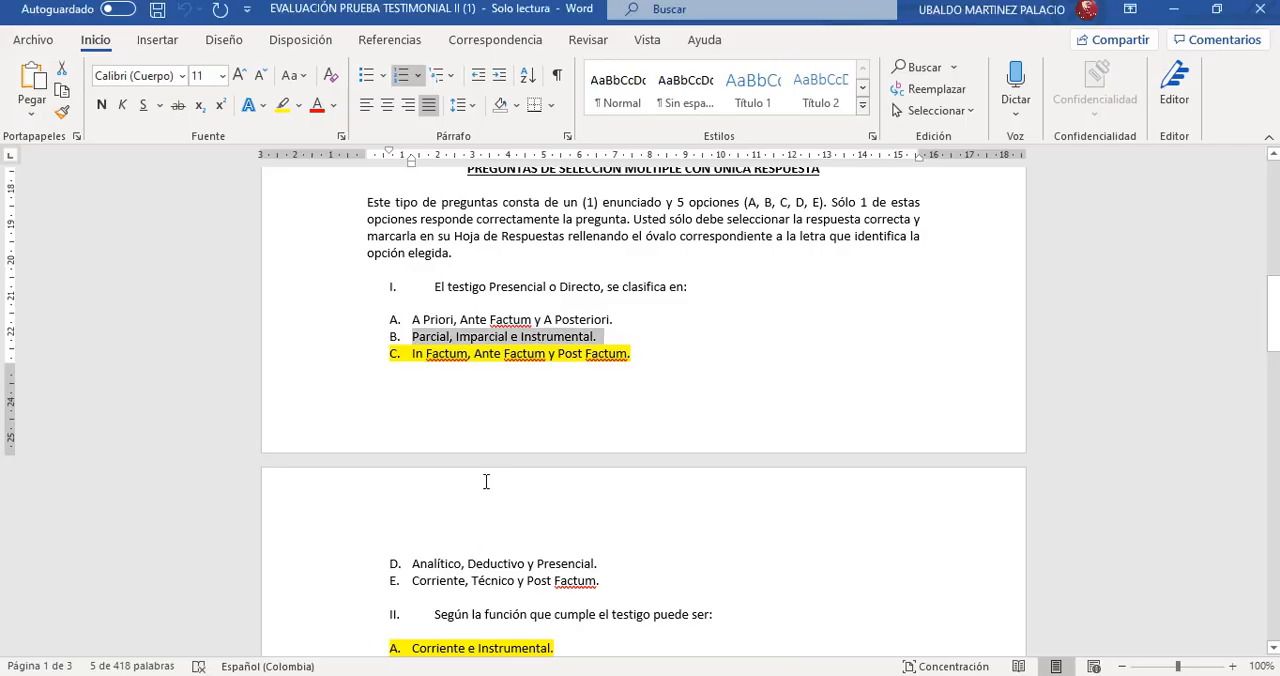
key(alt+Tab)
scroll(386, 391, down, 1)
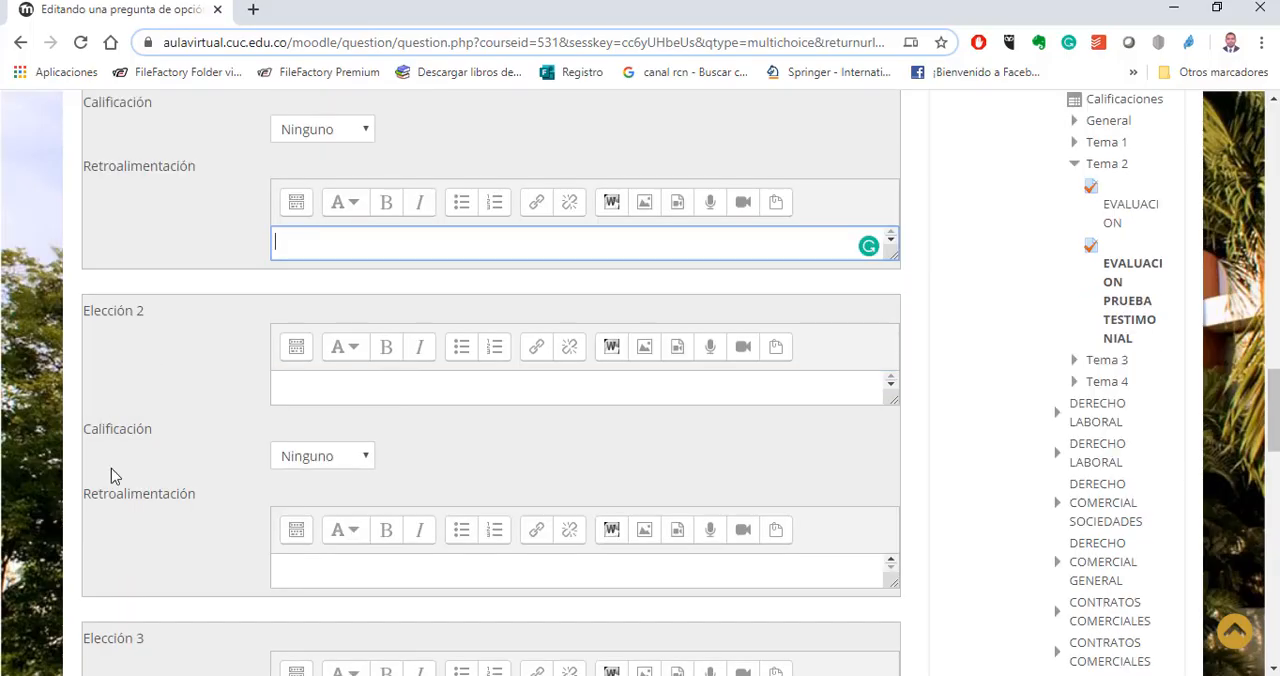
click(328, 401)
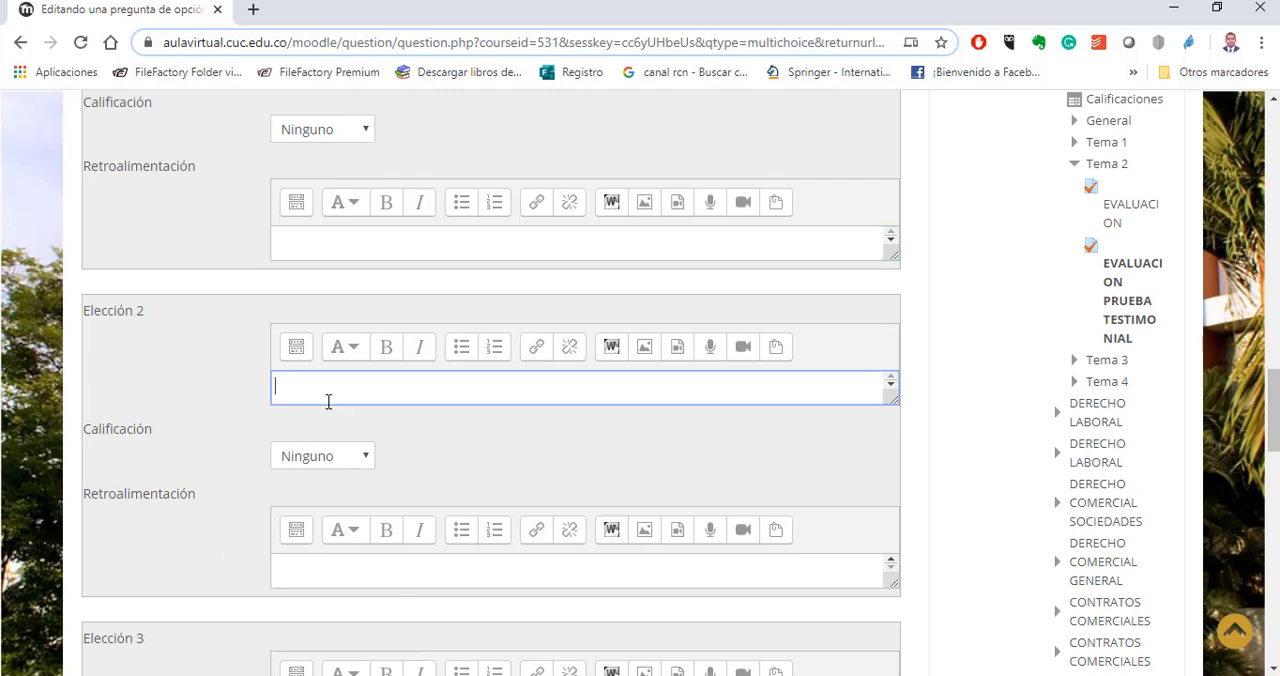
text(A.	Parcial, Imparcial e Instrumental.)
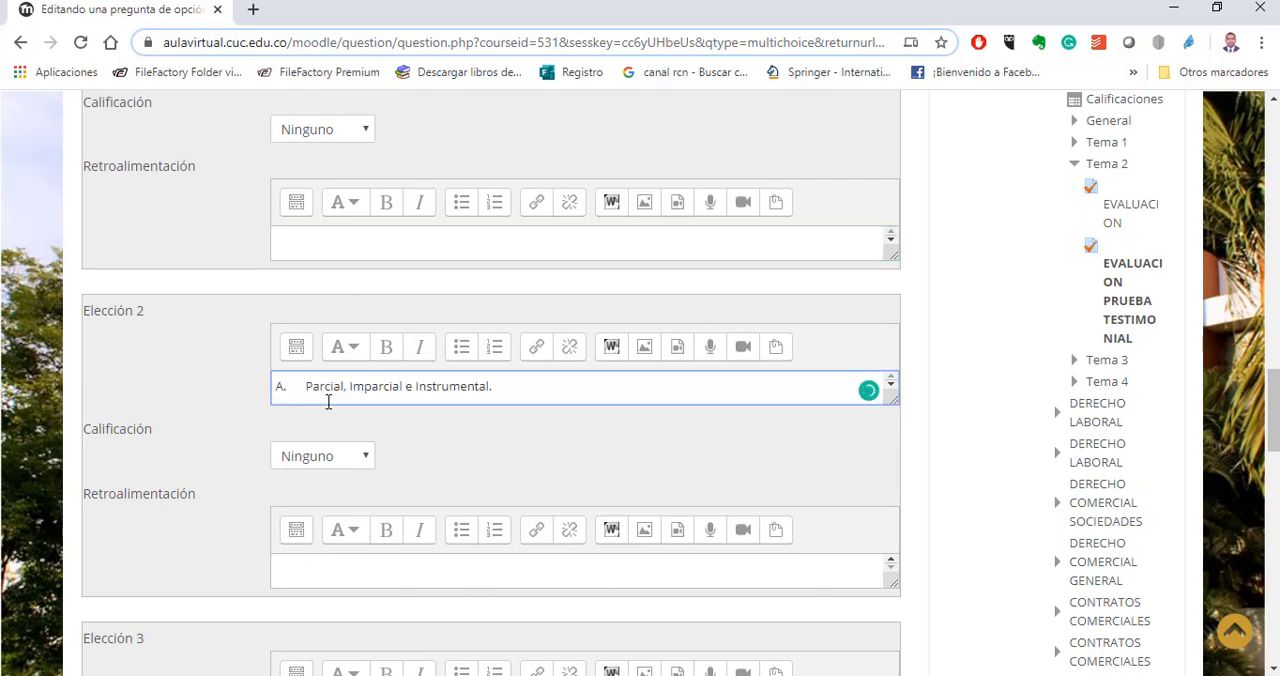
drag(298, 386, 263, 388)
key(BackSpace)
key(ctrl+z)
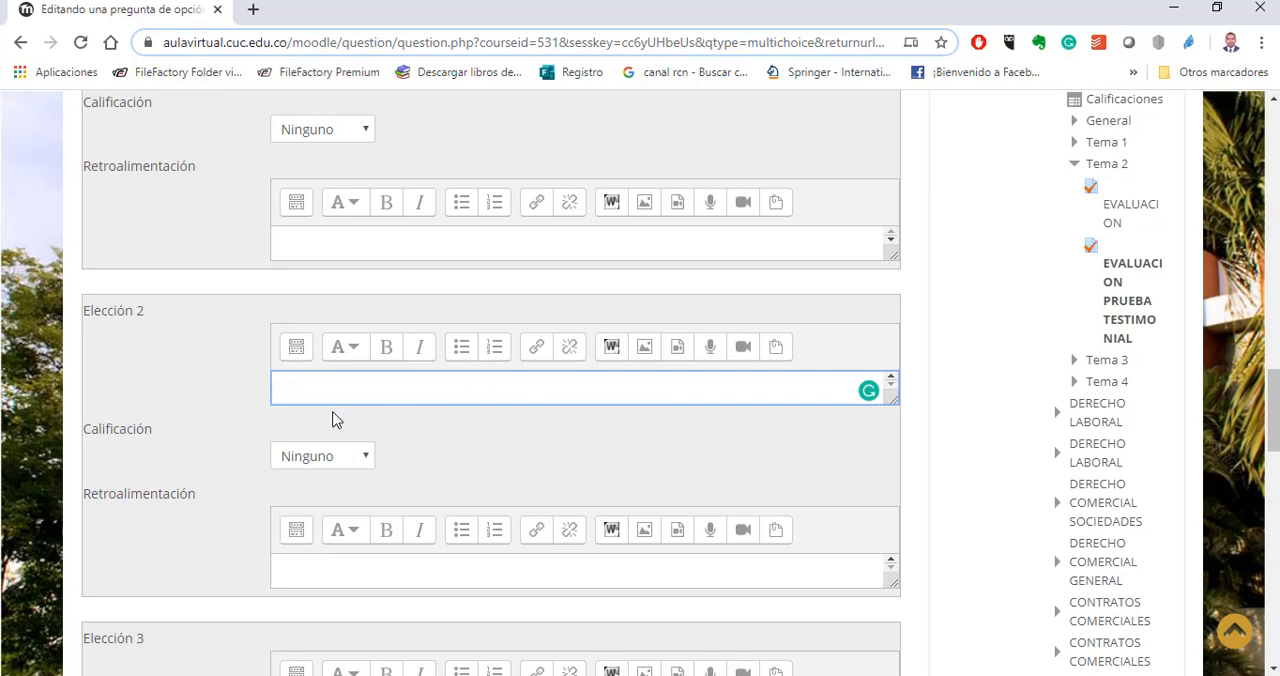
scroll(335, 421, up, 1)
key(ctrl+v)
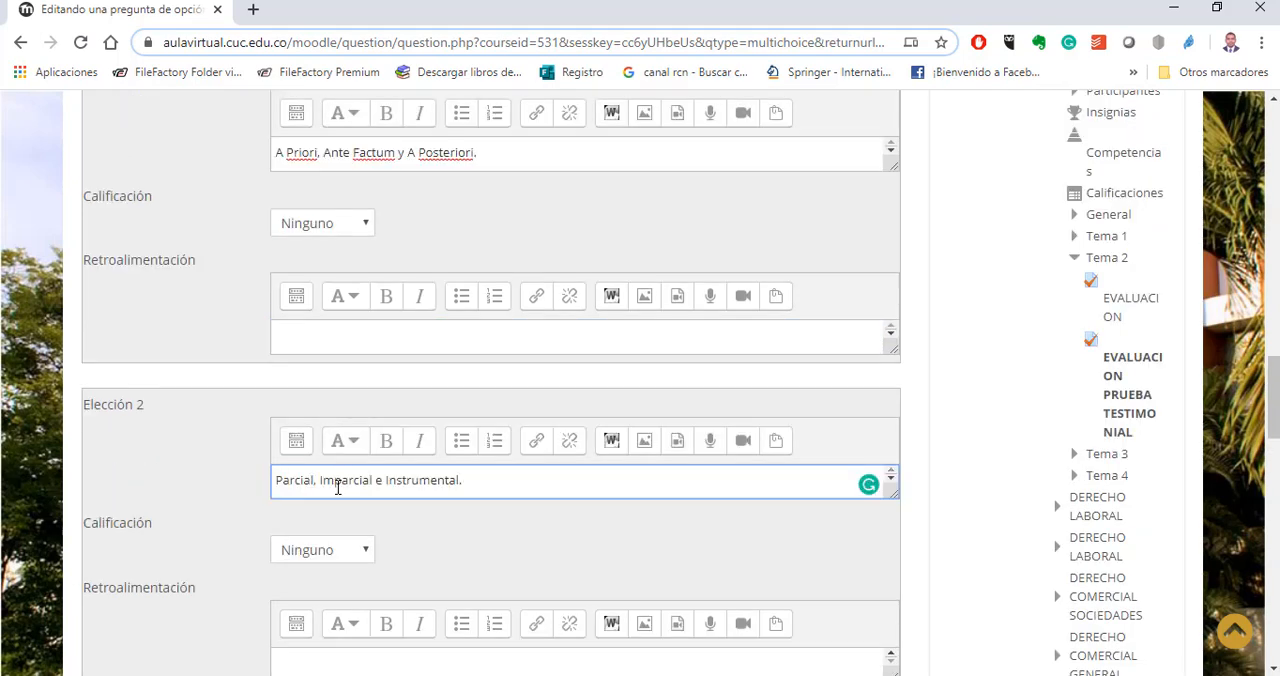
click(229, 515)
scroll(224, 530, down, 1)
scroll(224, 530, down, 2)
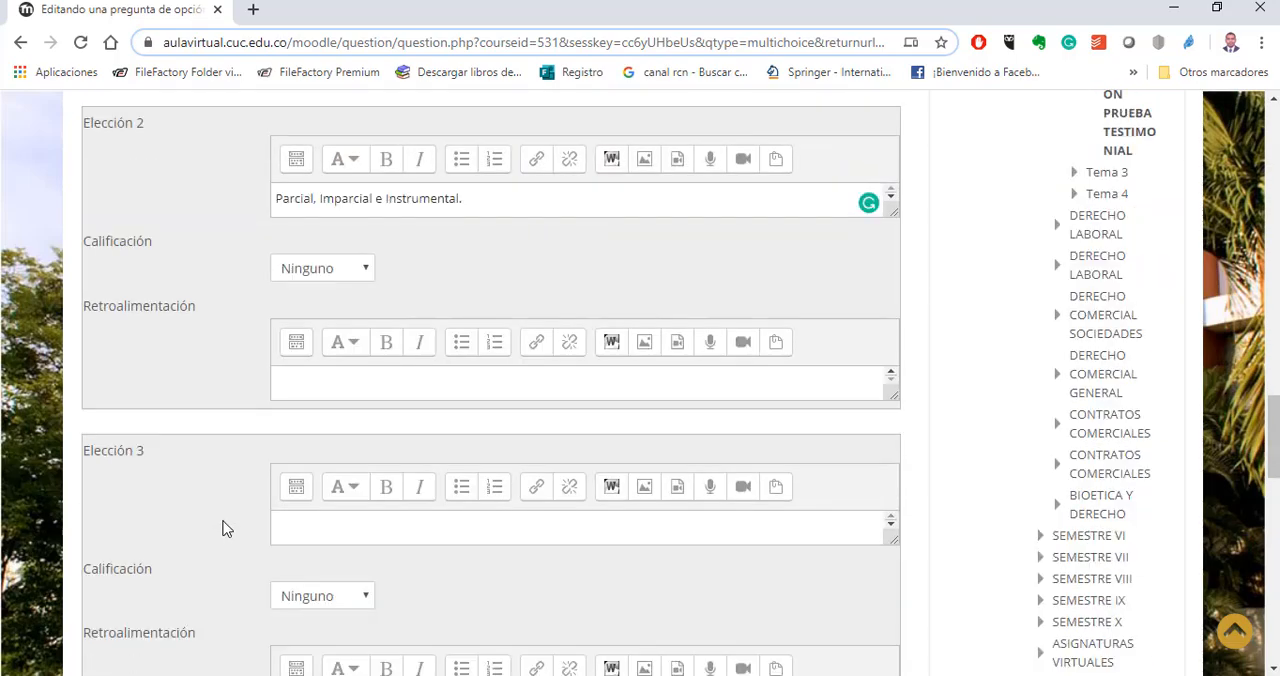
Copy option C, "In Factum, Ante Factum y Post Factum.", from the Word document and paste it into Elección 3 of the Moodle form.
scroll(229, 476, down, 1)
key(alt+Tab)
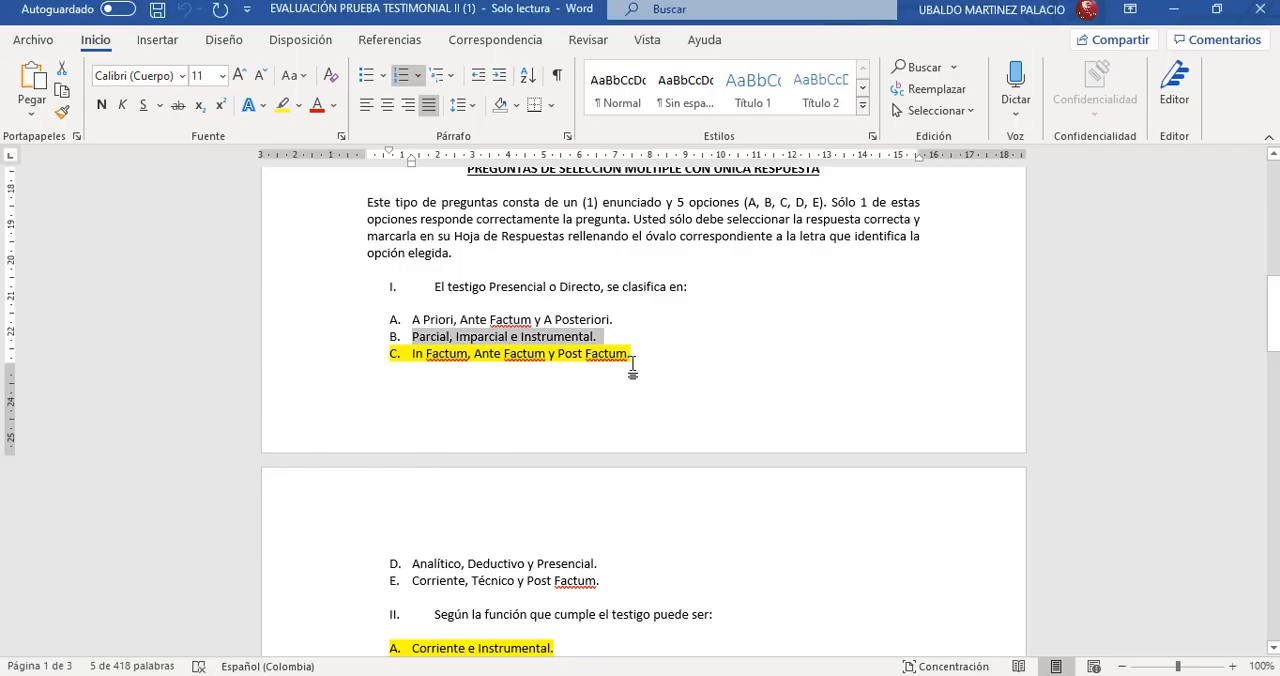
drag(640, 353, 427, 353)
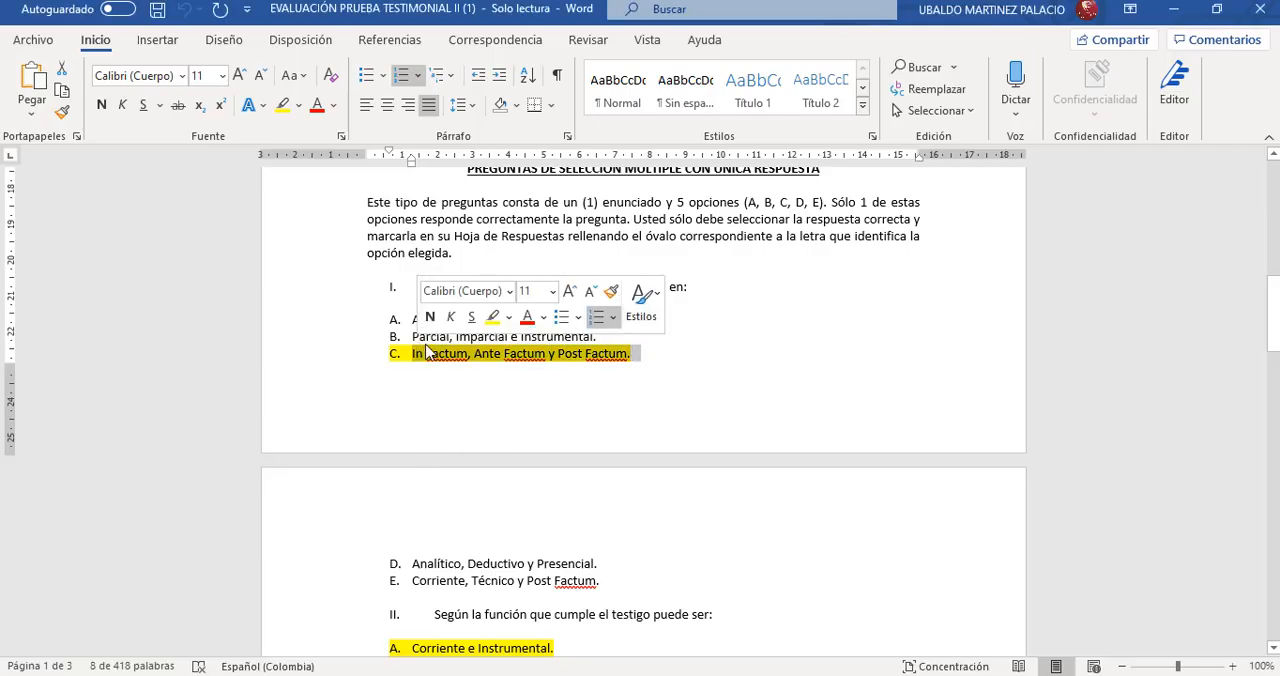
key(alt+Tab)
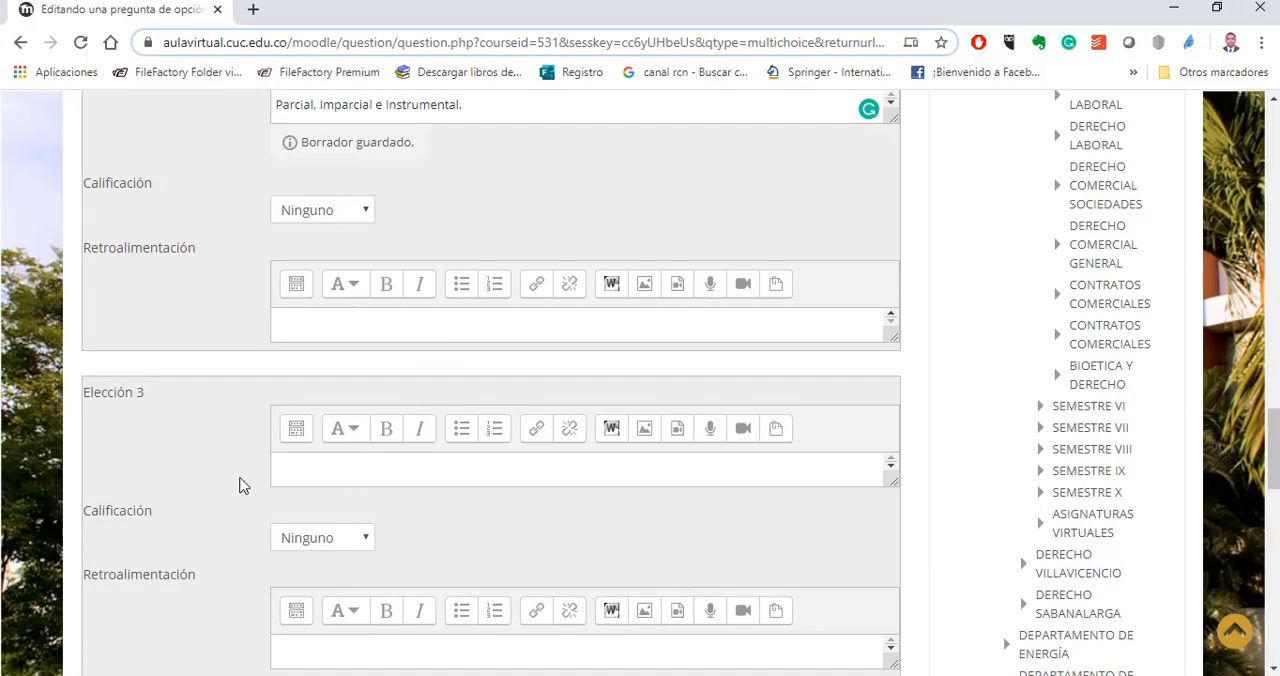
scroll(280, 420, down, 1)
click(337, 377)
text(A.\tIn Factum, Ante Factum y Post Factum.)
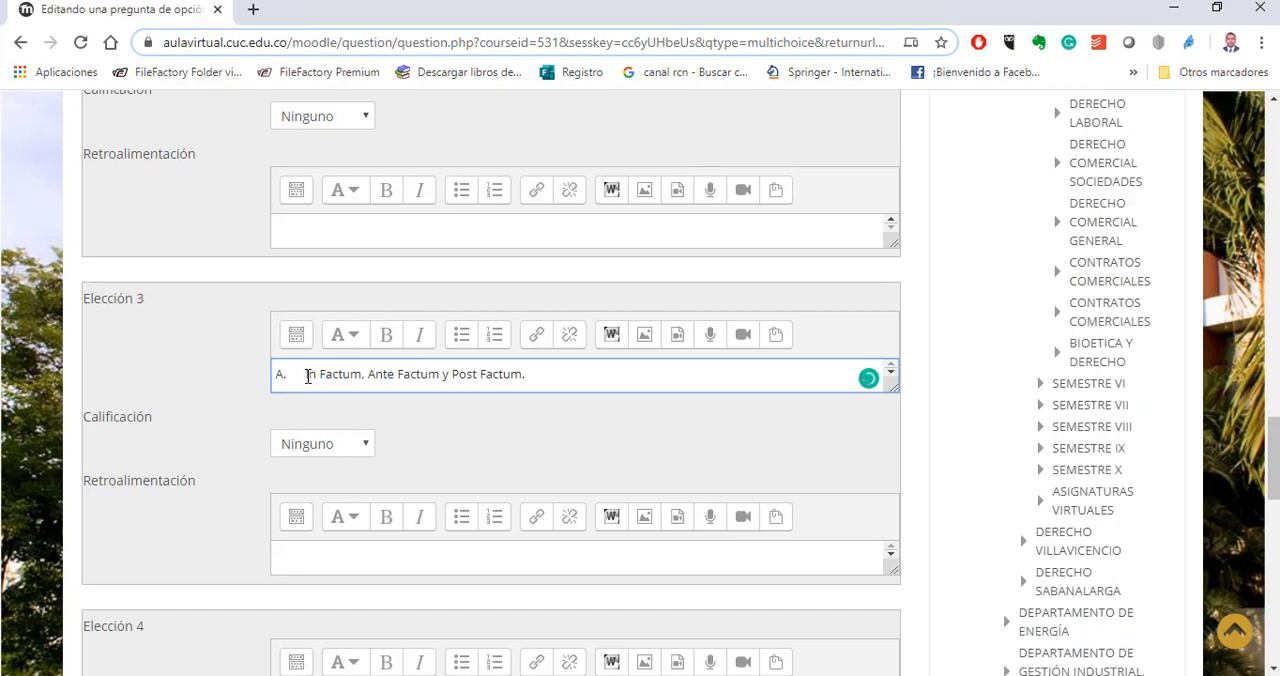
Delete the leading letter "A." from Elección 3 and set its Calificación to 100%.
drag(309, 374, 258, 376)
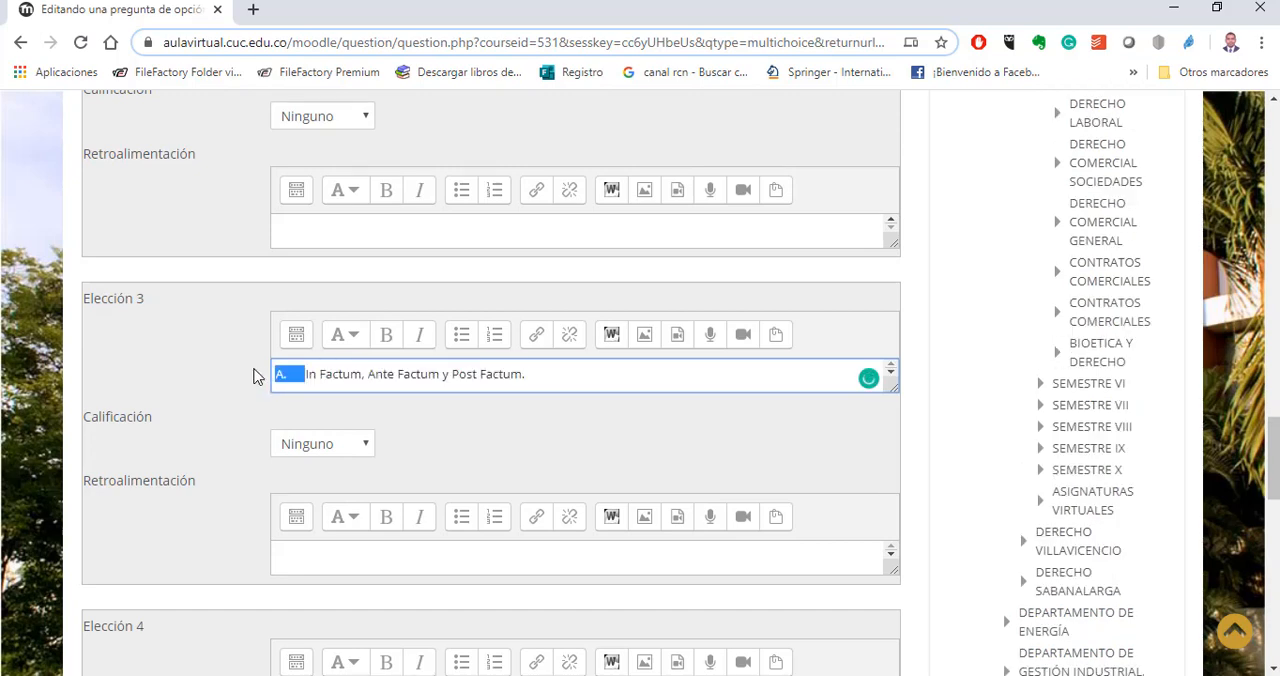
key(BackSpace)
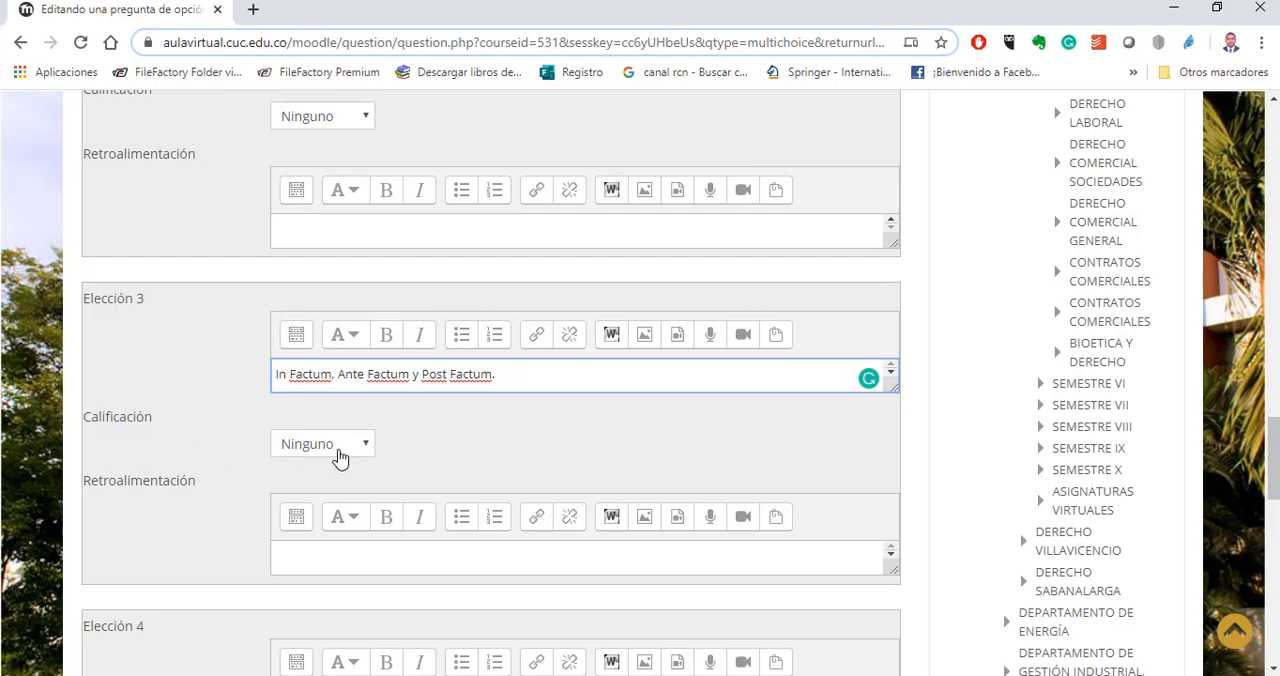
click(338, 455)
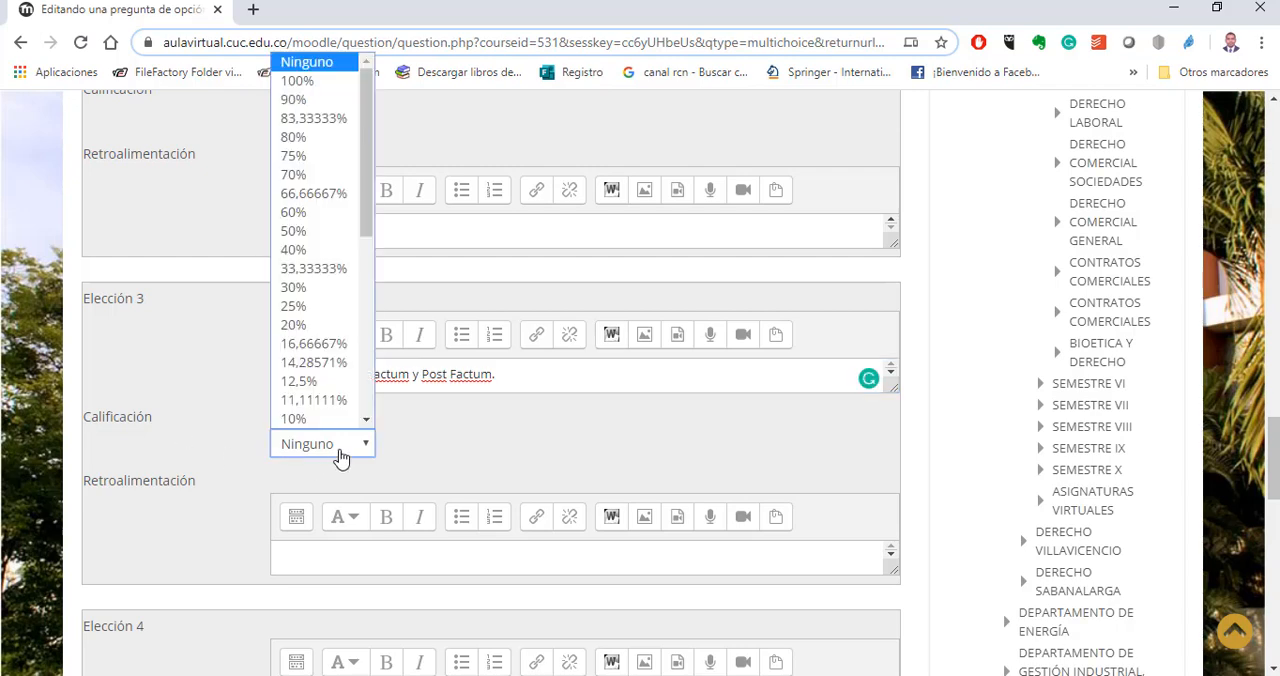
click(316, 82)
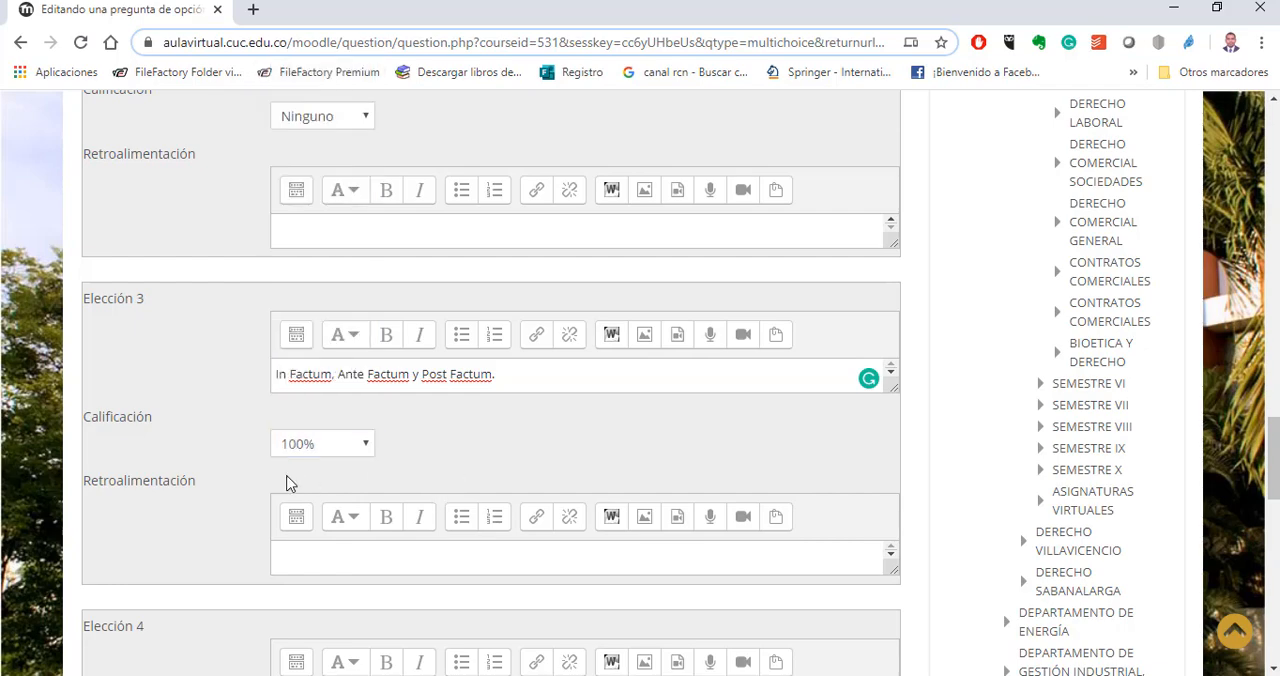
Copy option D, "Analítico, Deductivo y Presencial.", from Word into Elección 4 of the Moodle form and remove its leading letter "A.".
scroll(252, 444, down, 2)
scroll(252, 436, down, 2)
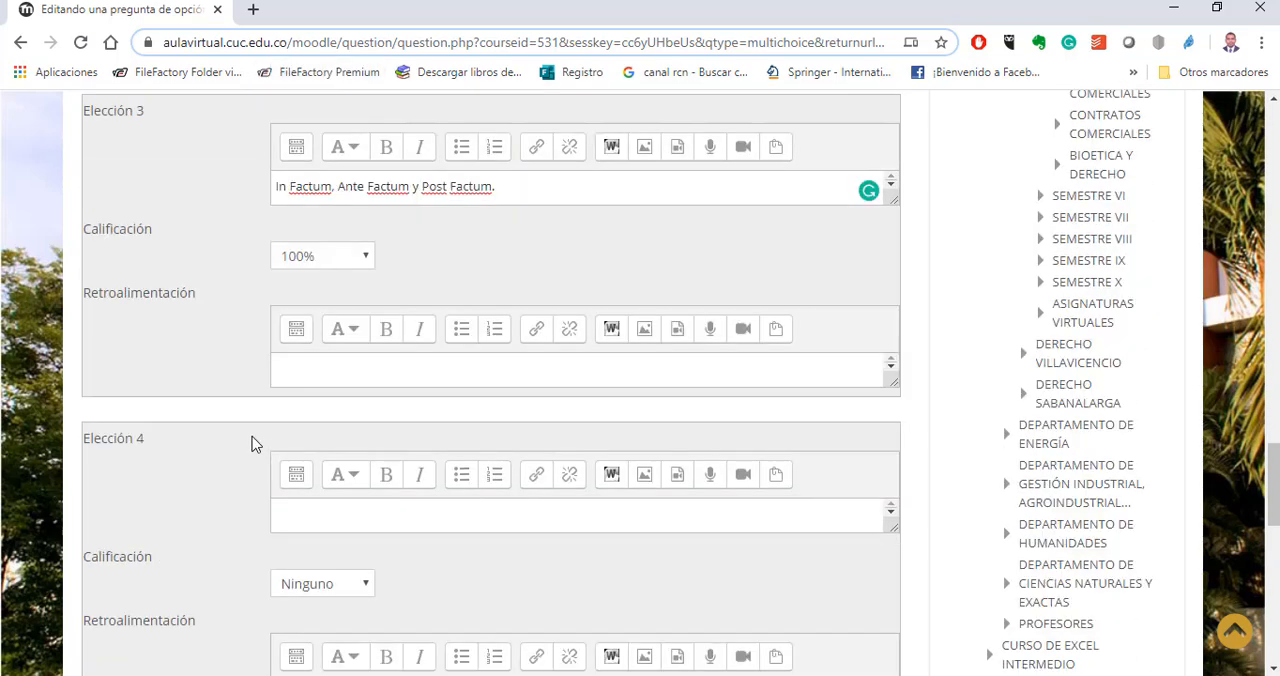
key(alt+Tab)
scroll(450, 482, down, 1)
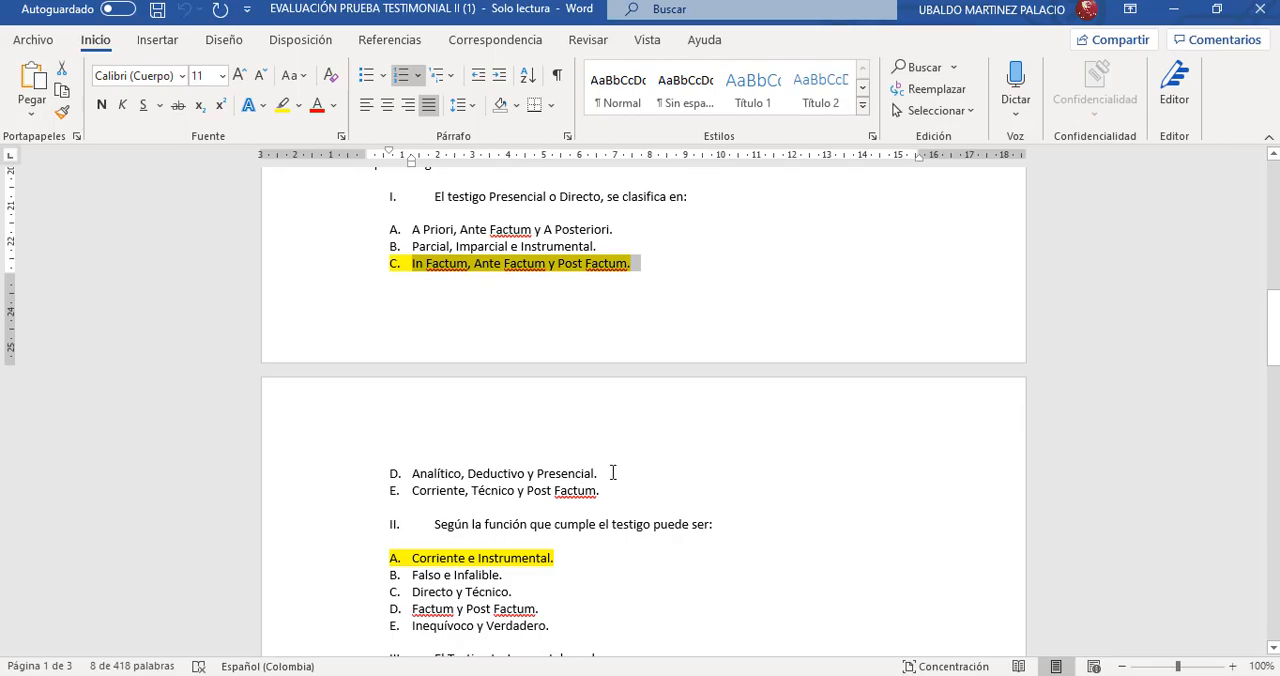
drag(613, 472, 430, 465)
key(alt+Tab)
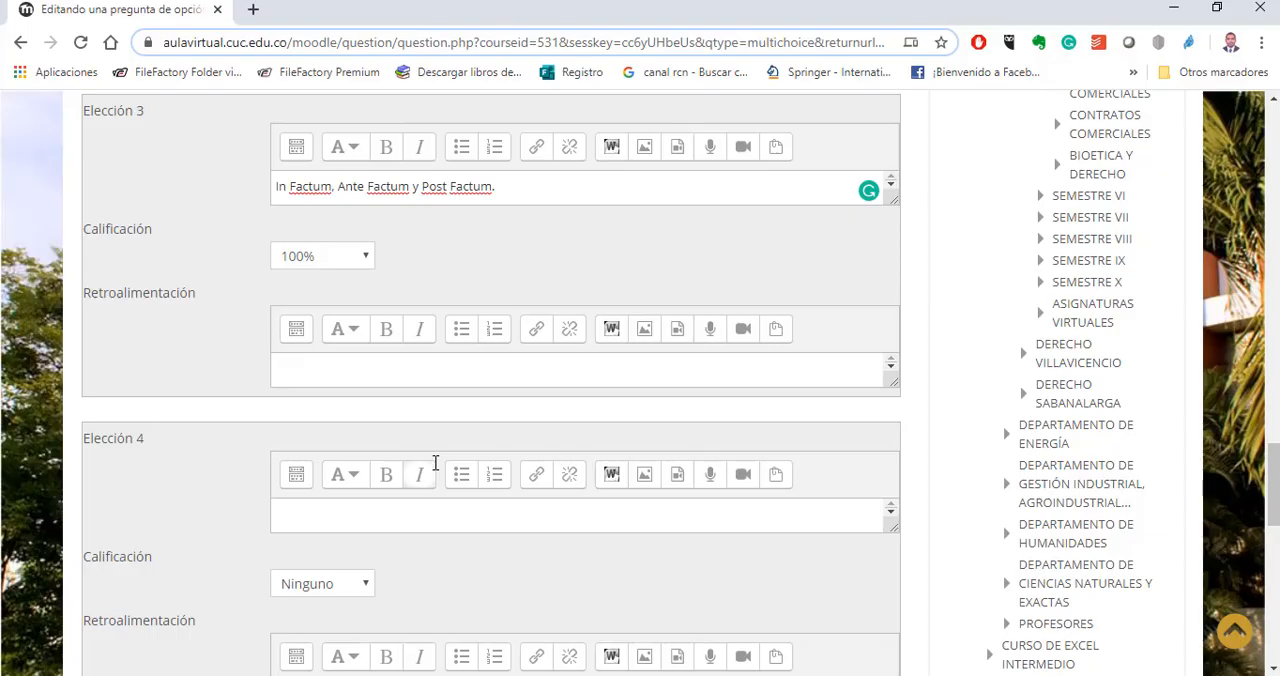
scroll(226, 356, down, 2)
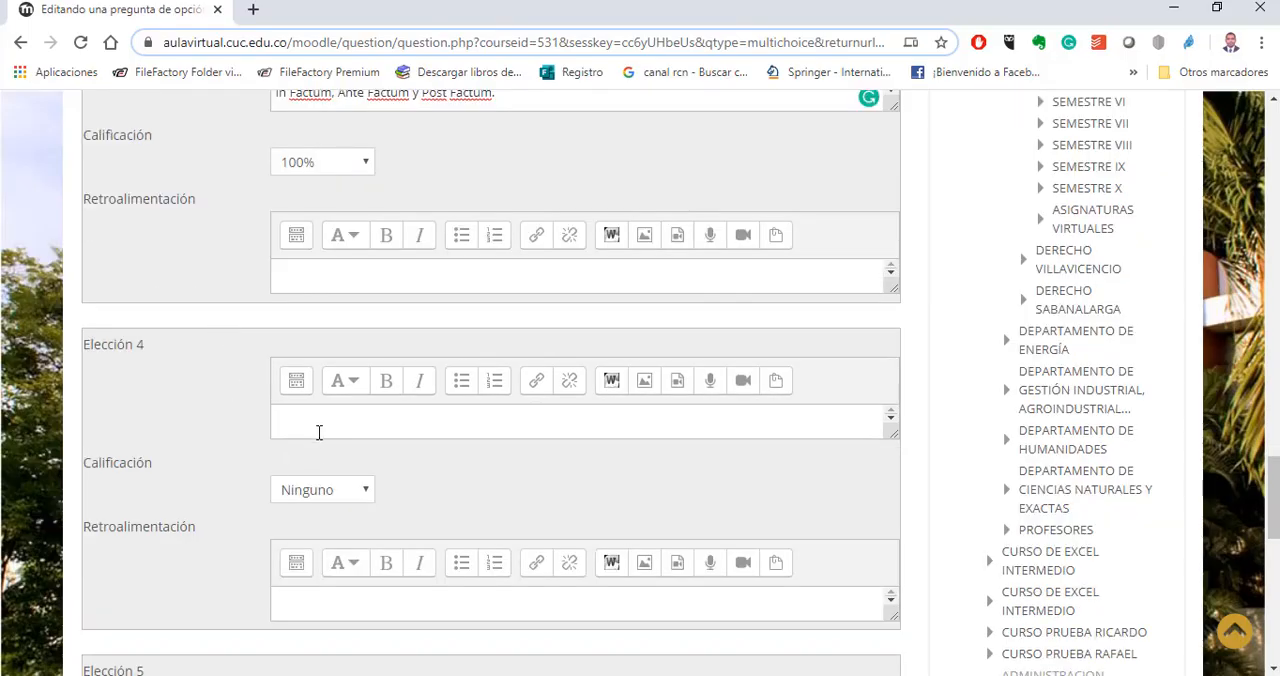
click(319, 427)
text(A.	Analítico, Deductivo y Presencial.)
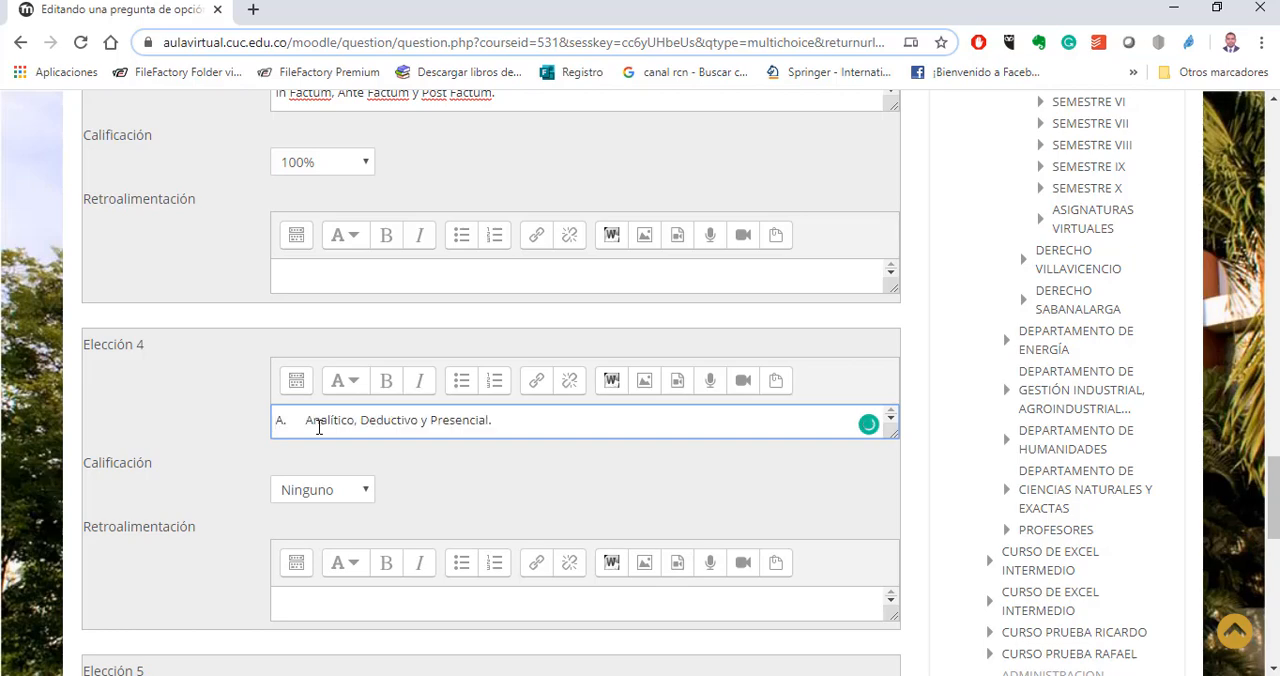
drag(306, 423, 256, 428)
key(BackSpace)
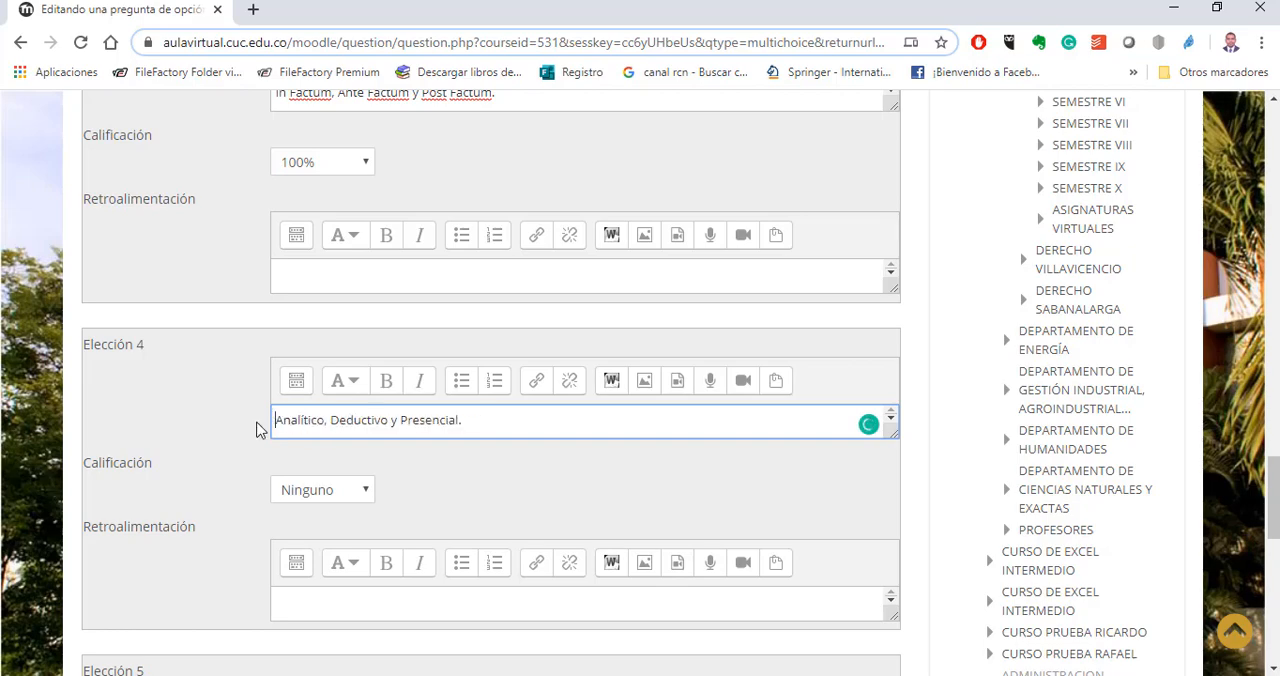
Copy option E, "Corriente, Técnico y Post Factum.", from Word into Elección 5 of the Moodle form without its leading letter "A.".
scroll(256, 428, down, 3)
key(alt+Tab)
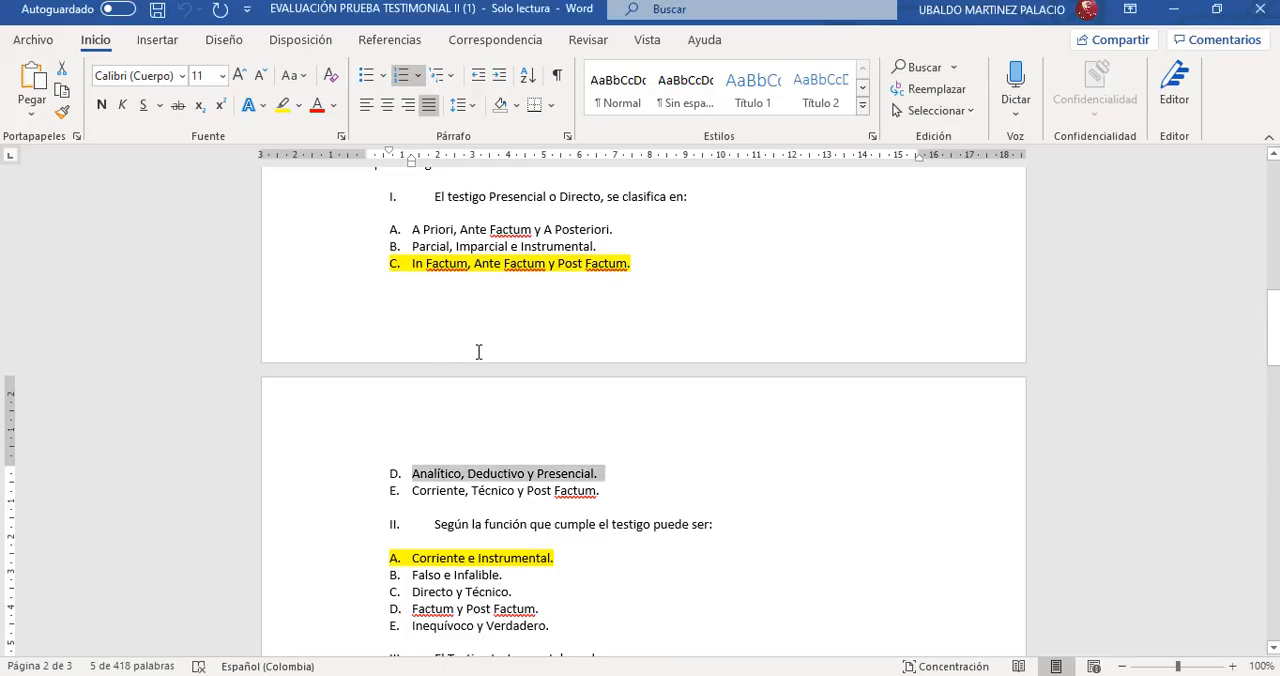
triple_click(506, 489)
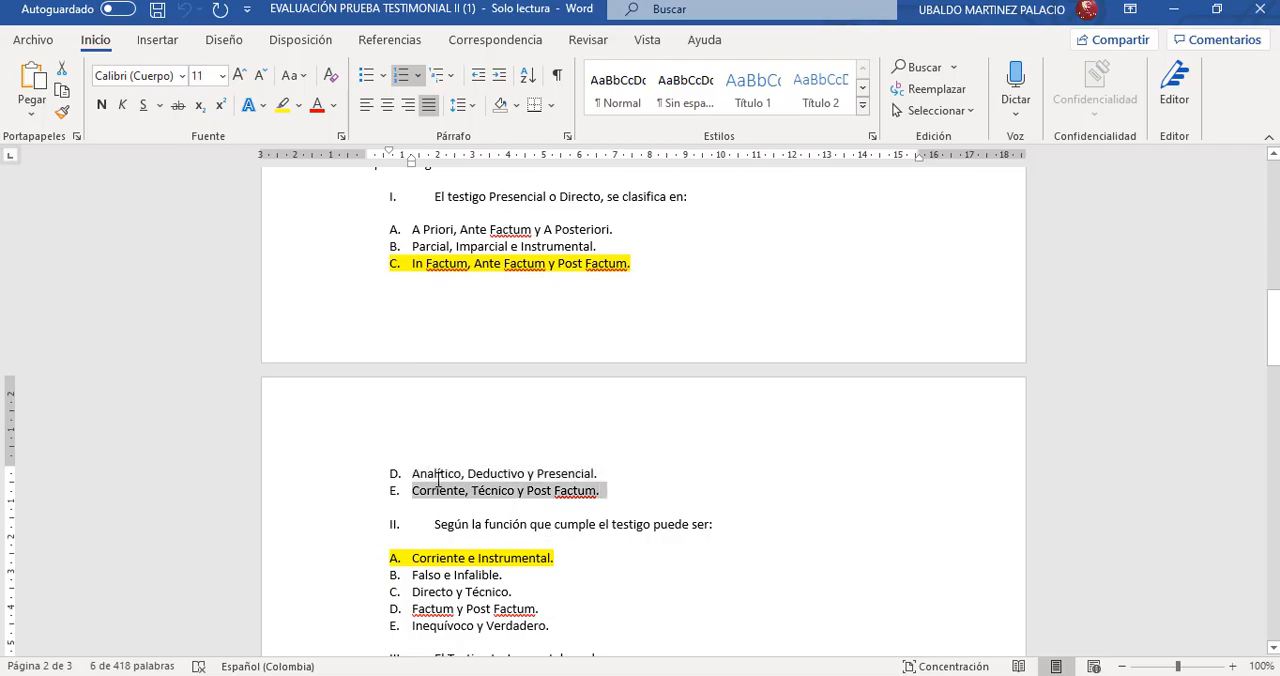
key(alt+Tab)
scroll(275, 510, down, 1)
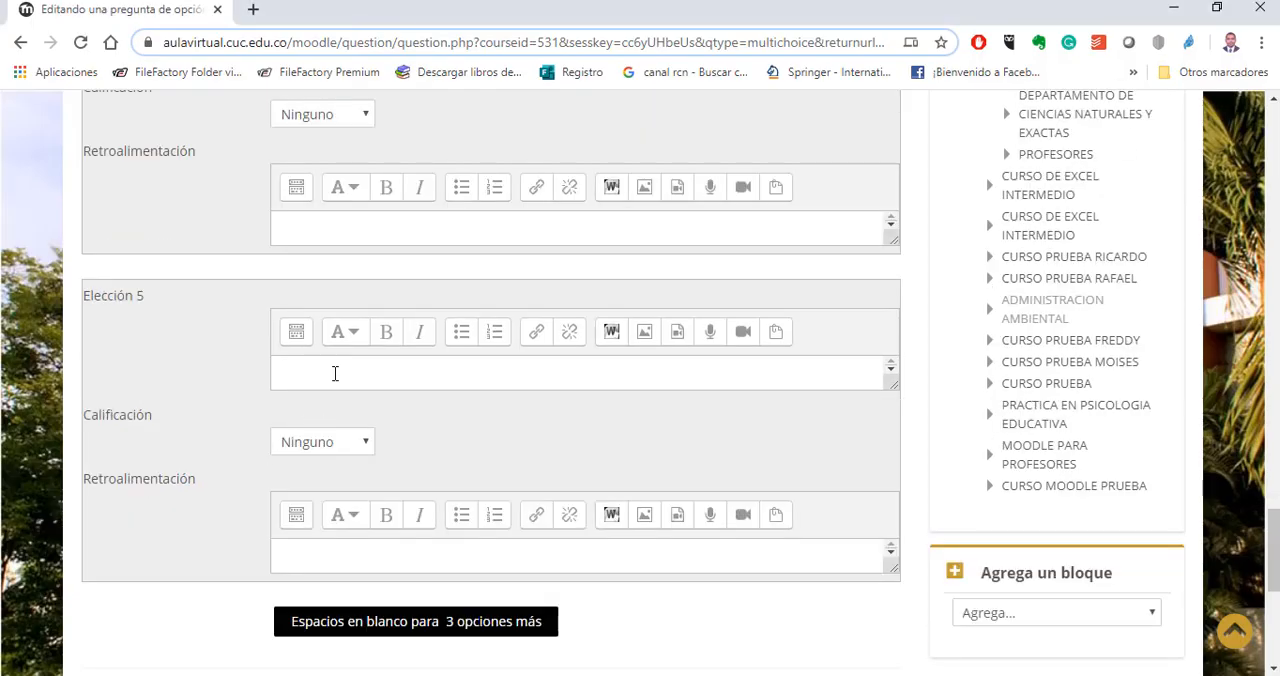
click(336, 368)
text(A.	Corriente, Técnico y Post Factum.)
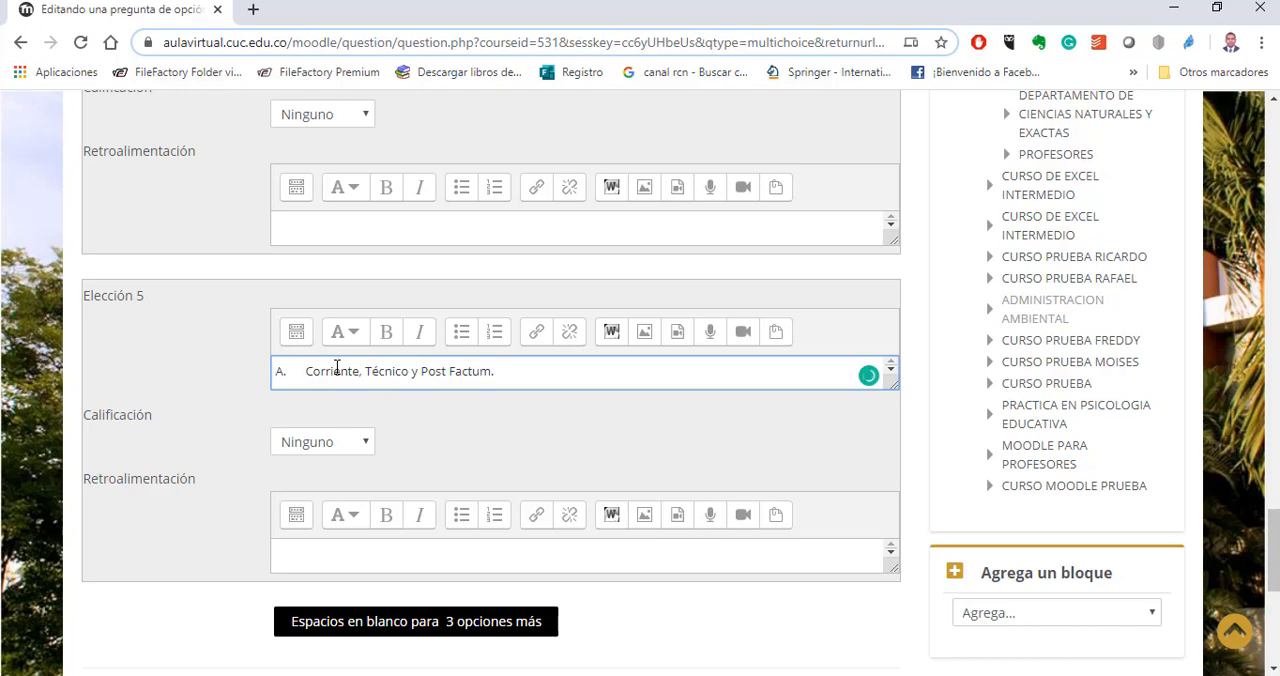
key(ctrl+z)
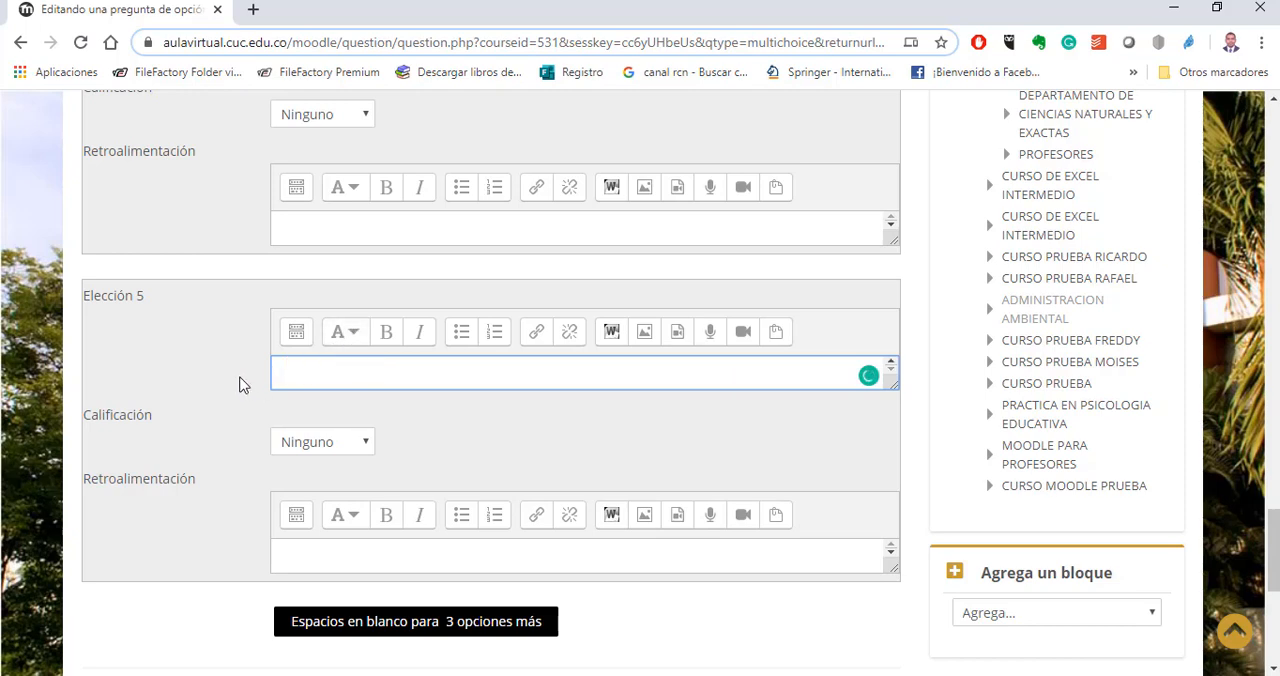
text(A. Corriente, Técnico y Post Factum.)
key(BackSpace)
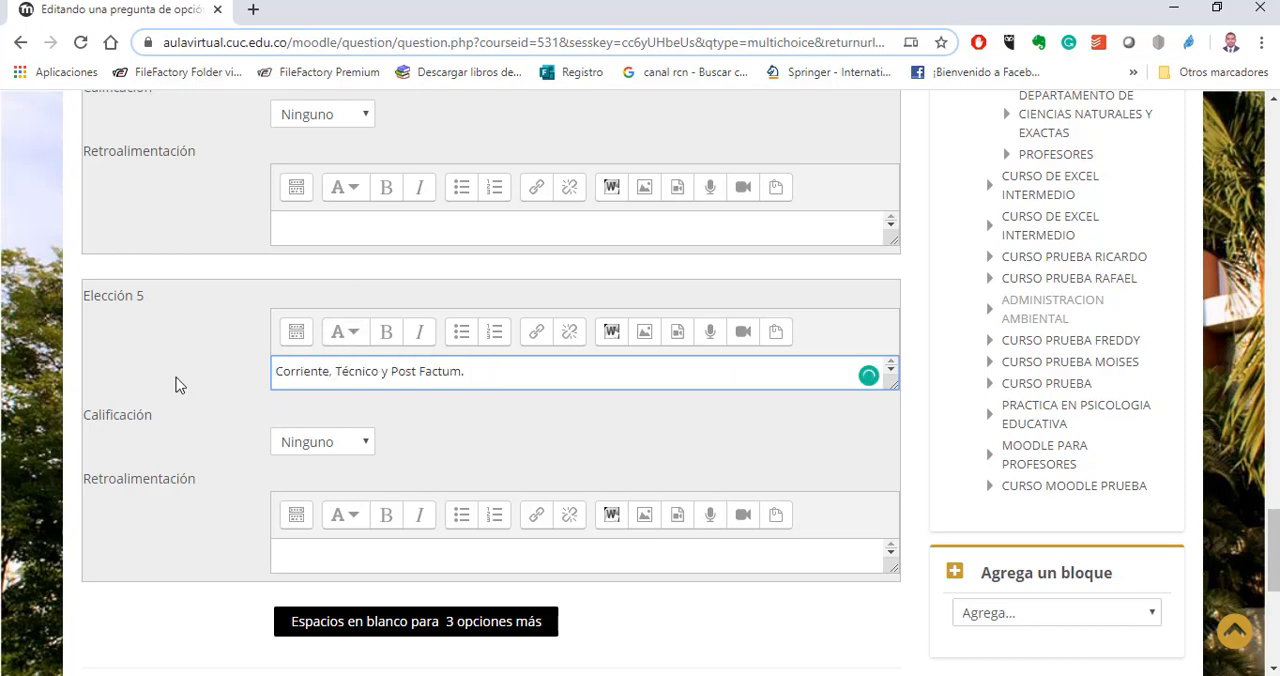
Save the completed multiple-choice question and return to the quiz's question list.
scroll(193, 413, down, 1)
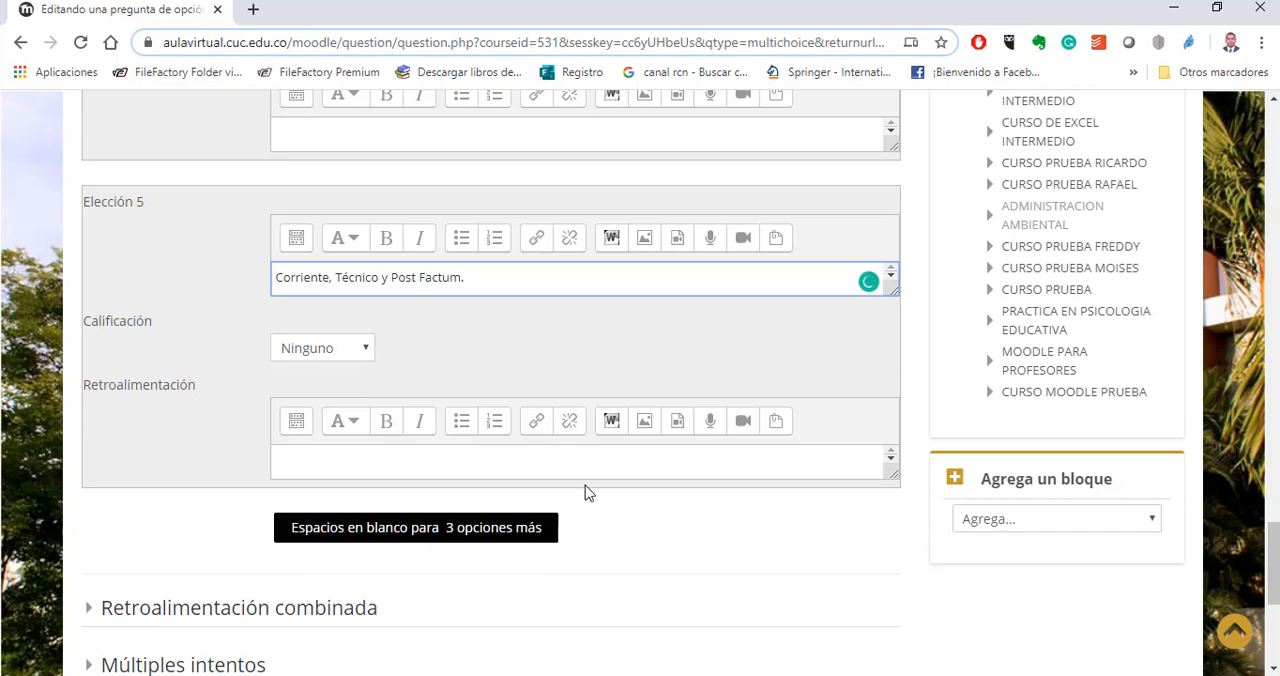
scroll(383, 406, down, 1)
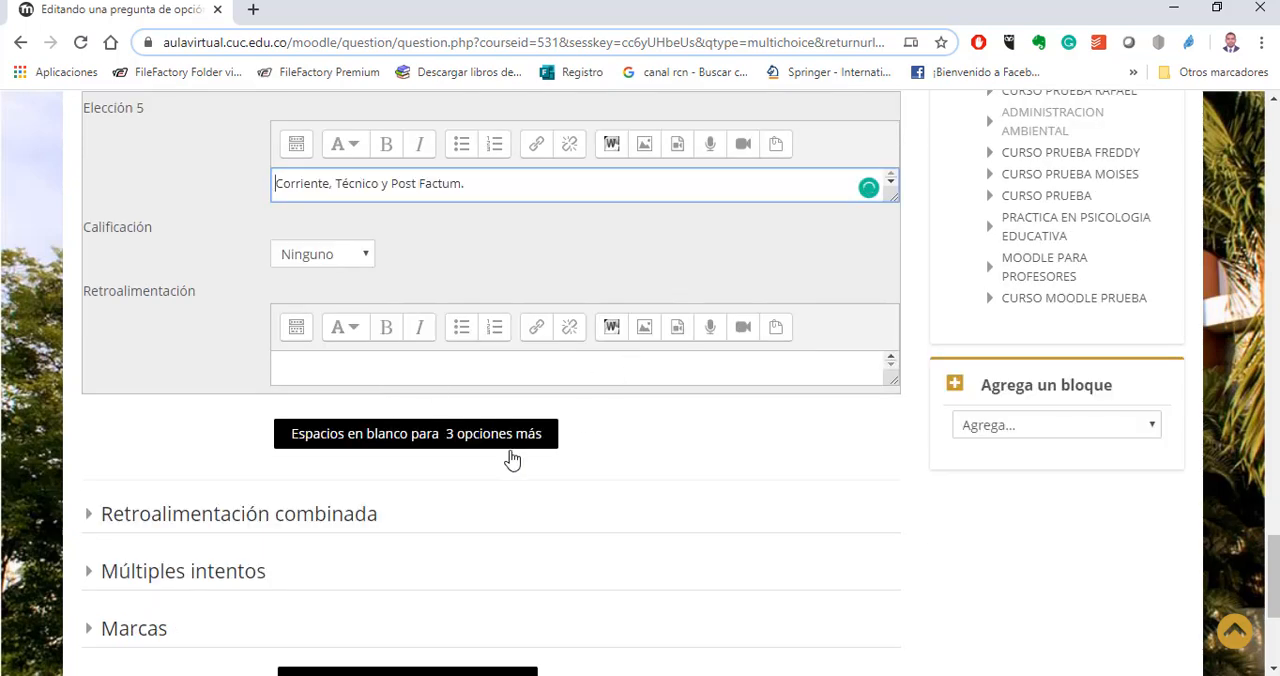
scroll(590, 496, down, 3)
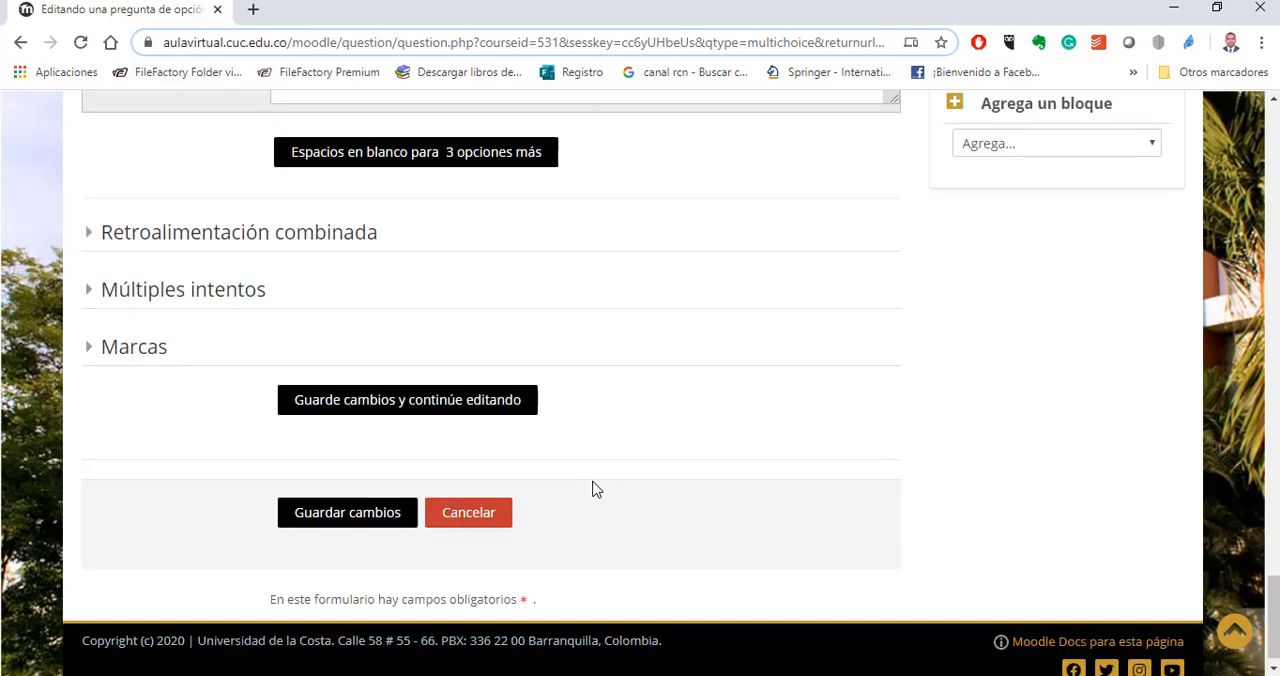
click(322, 518)
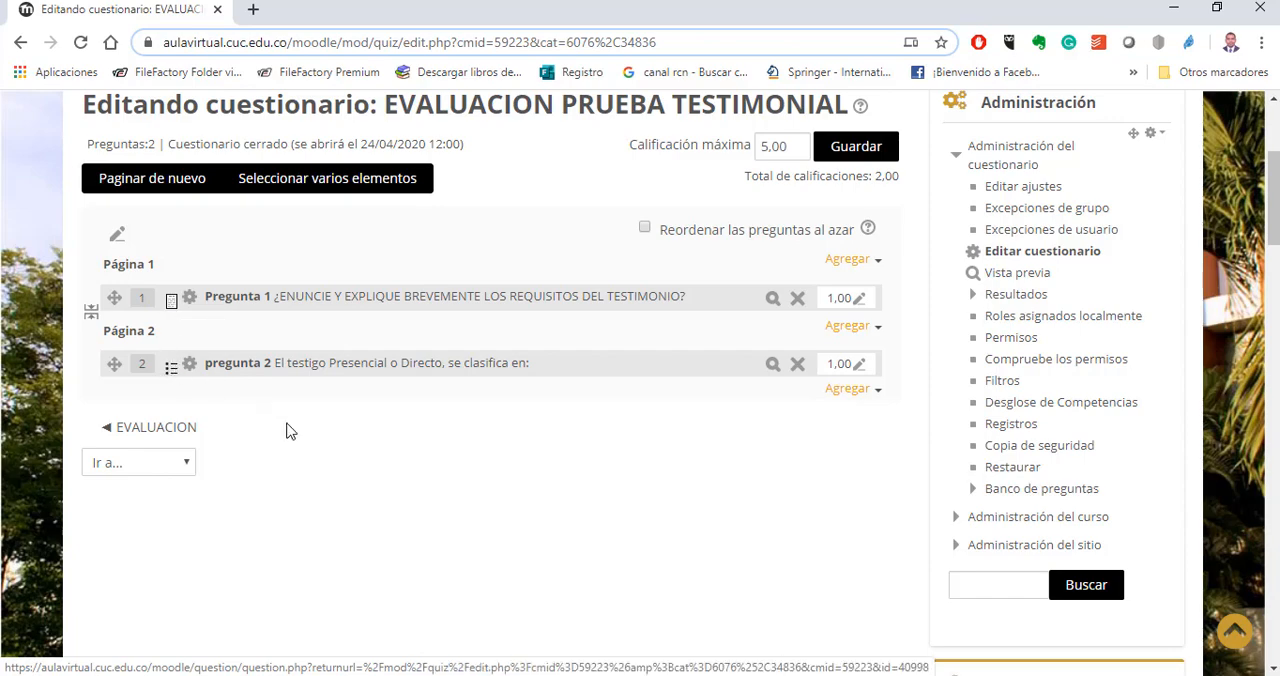
Check the preview of question 2 and close it, and open the whole quiz's preview, cancelling before starting an attempt.
click(772, 364)
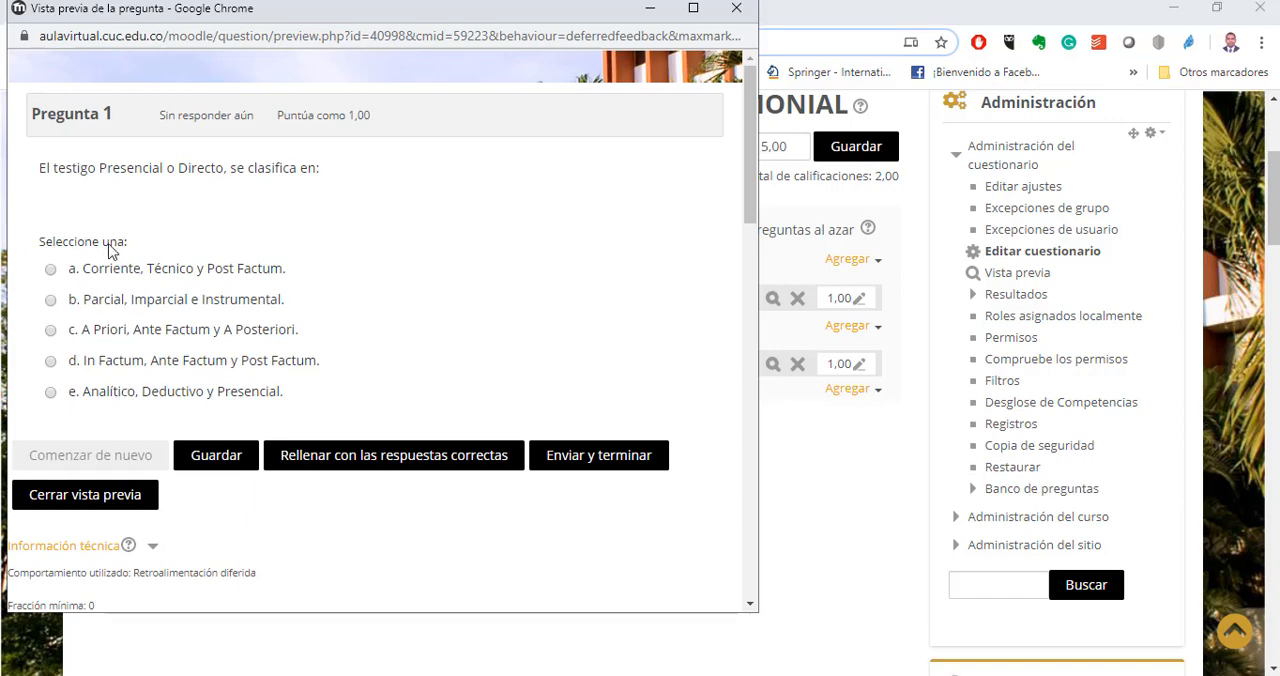
click(736, 8)
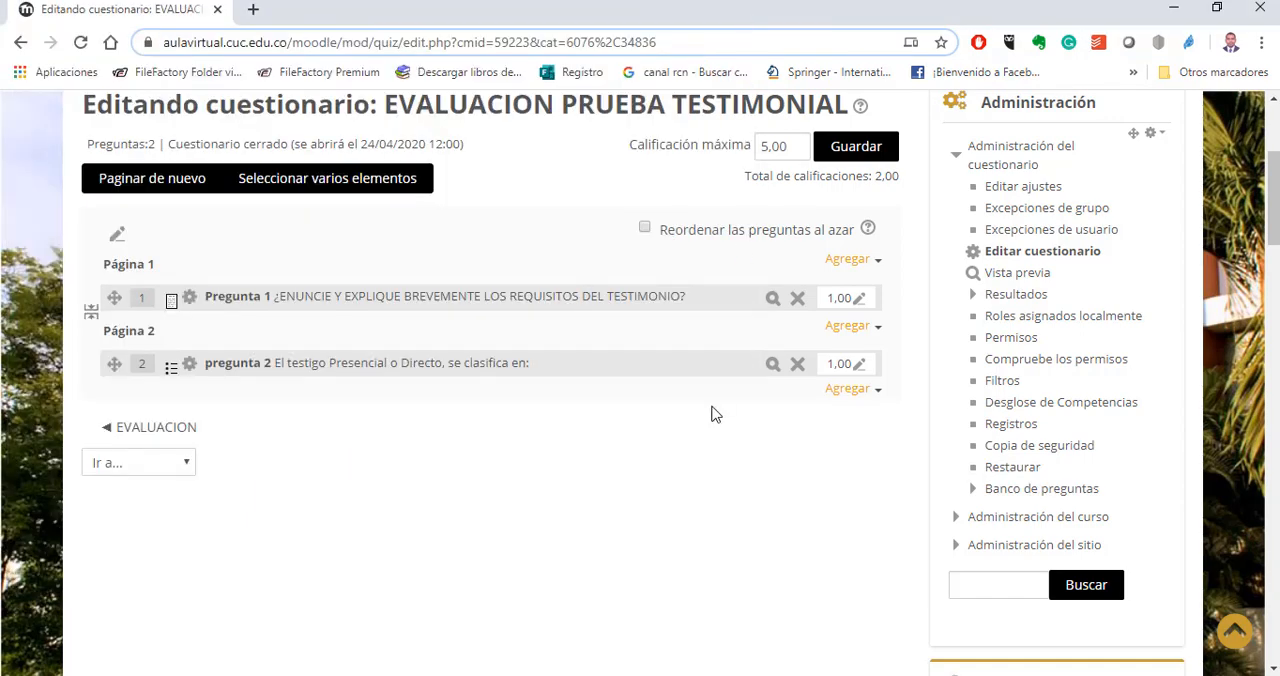
click(996, 272)
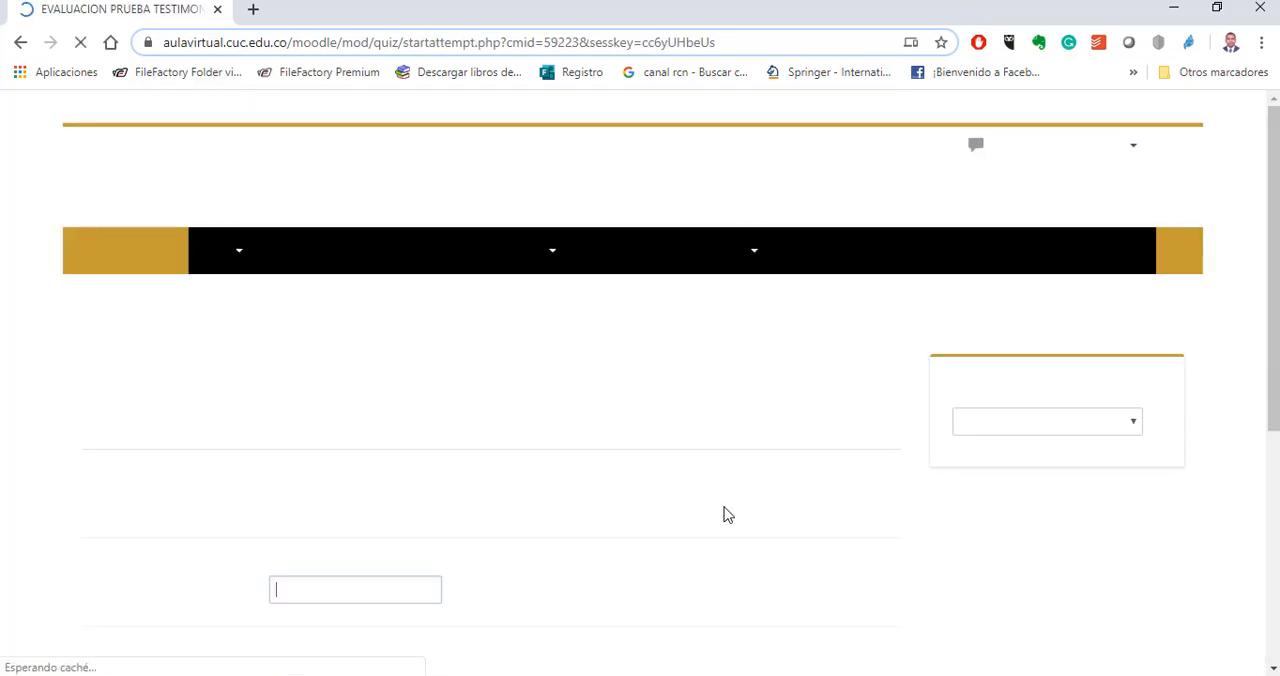
scroll(409, 528, down, 2)
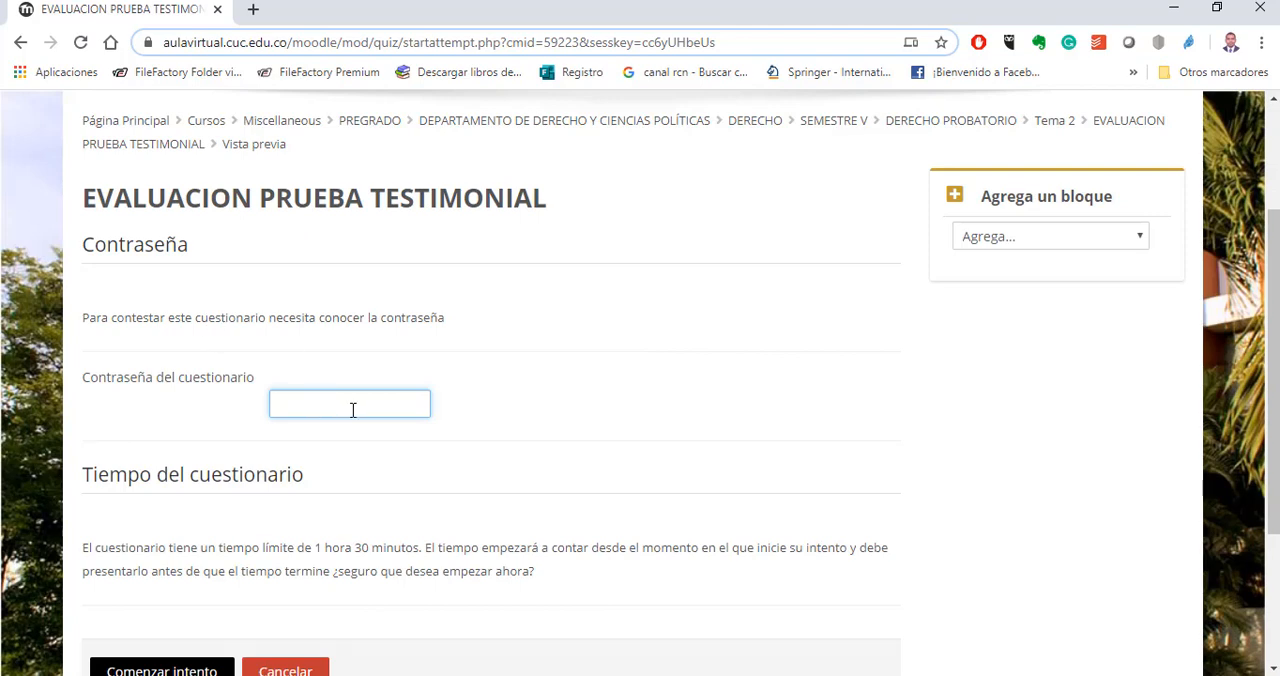
scroll(418, 410, down, 1)
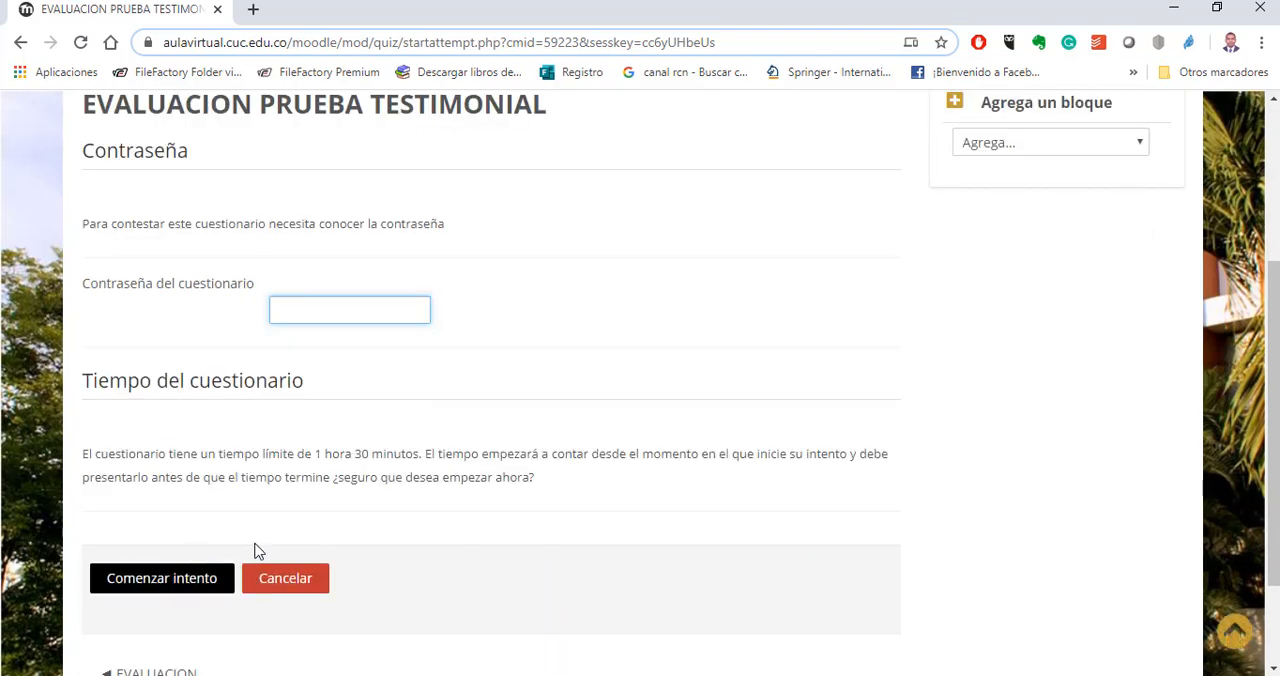
click(299, 584)
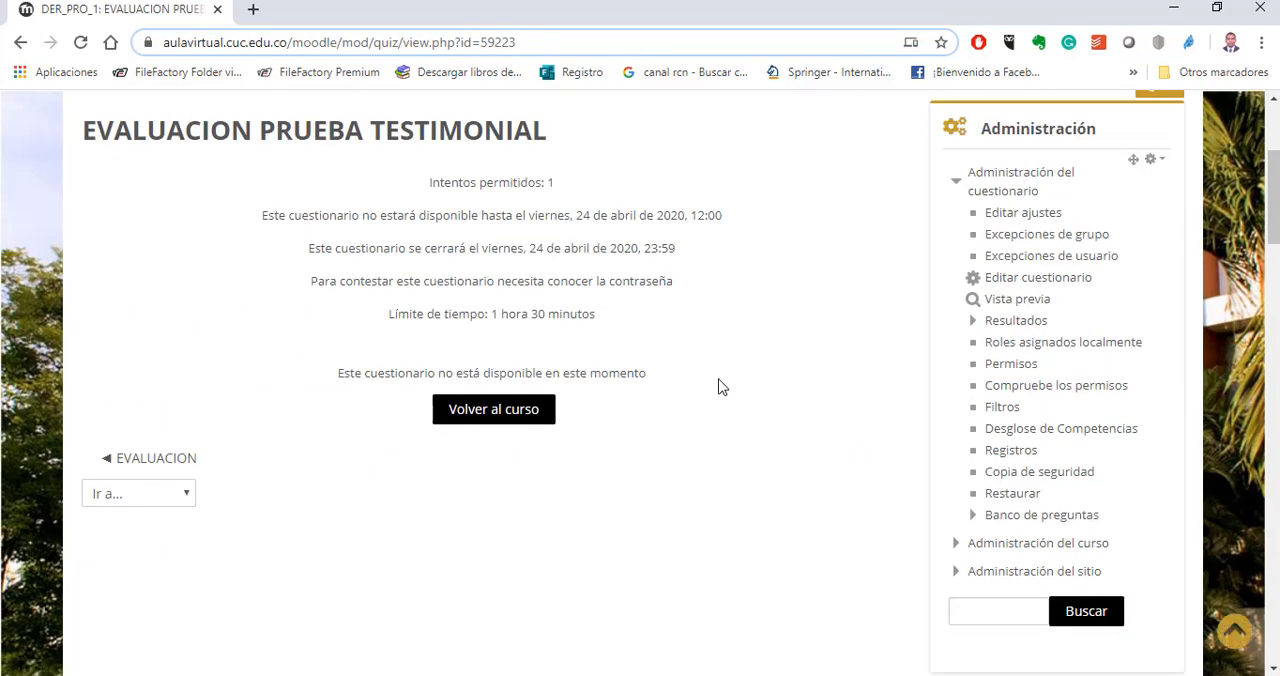
Open the question editing page of the EVALUACION PRUEBA TESTIMONIAL quiz.
click(1012, 216)
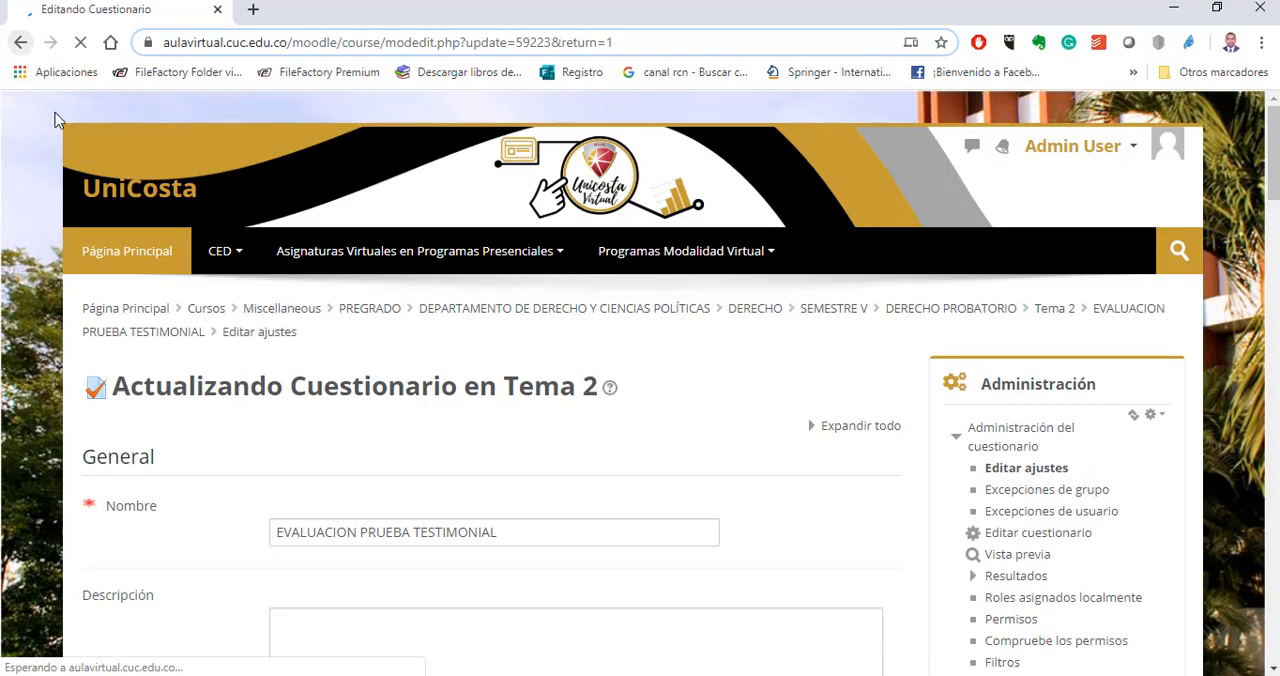
click(20, 42)
click(1036, 280)
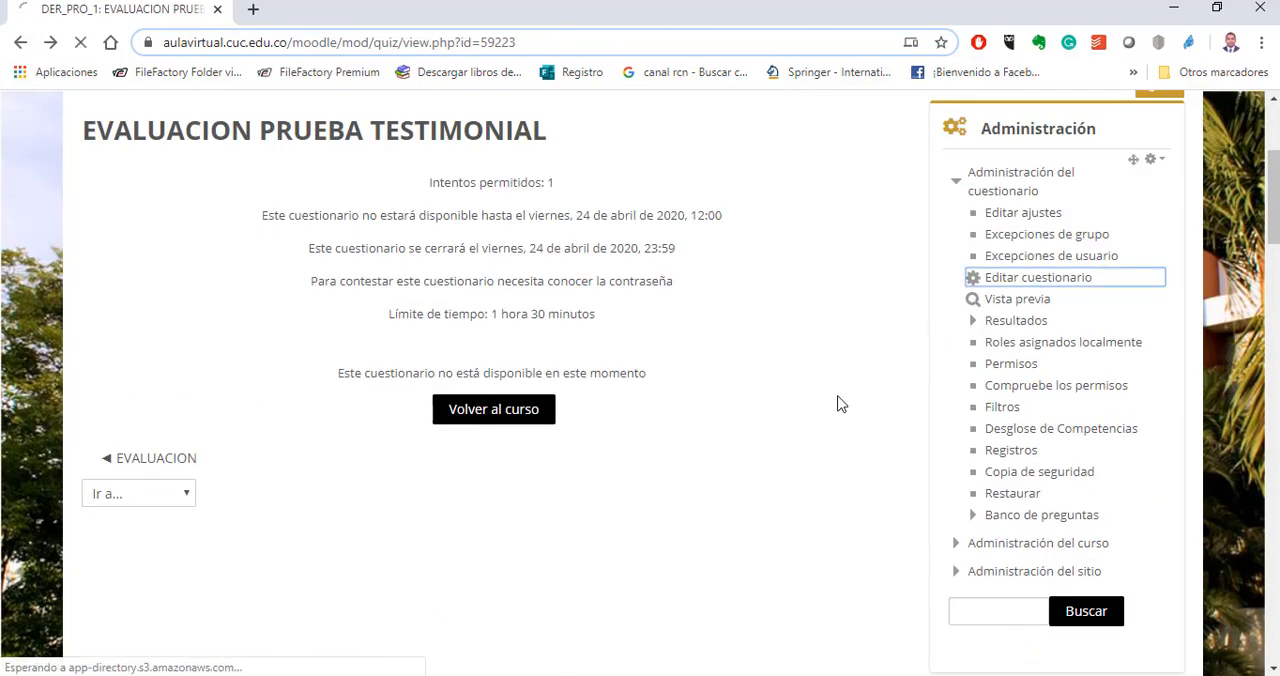
scroll(620, 400, down, 3)
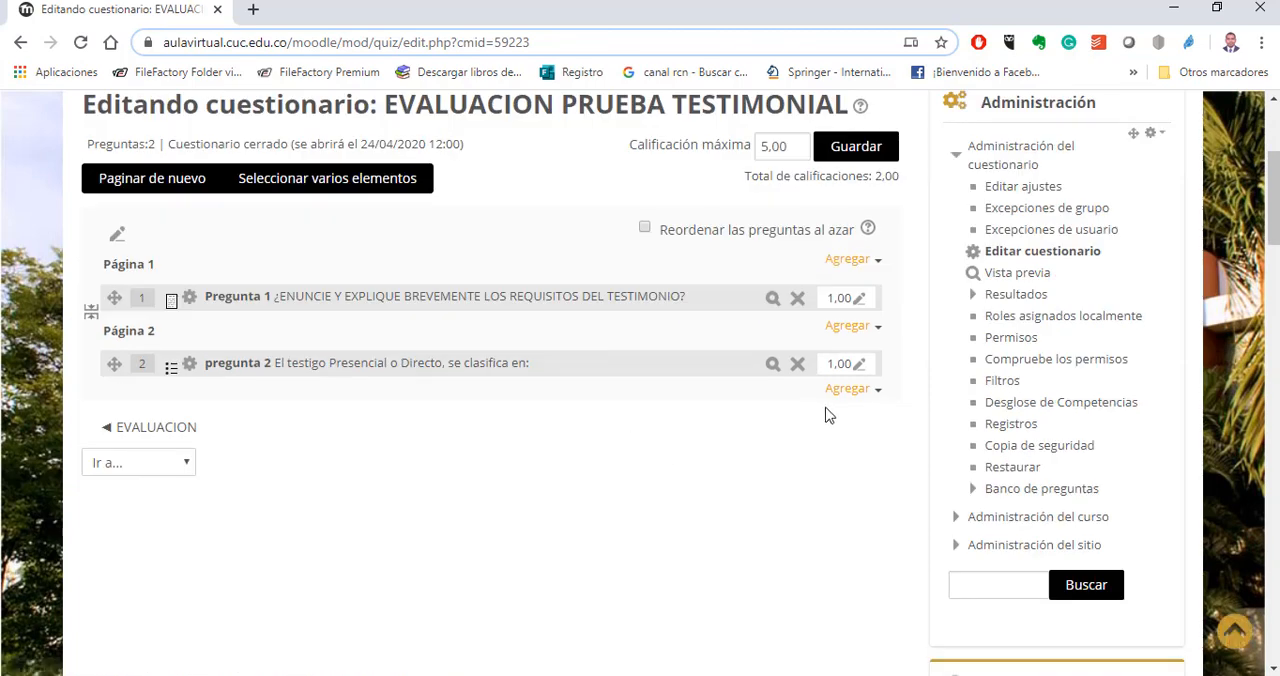
Add a new Verdadero/Falso question at the end of the quiz and name it "pregunta 3".
click(852, 392)
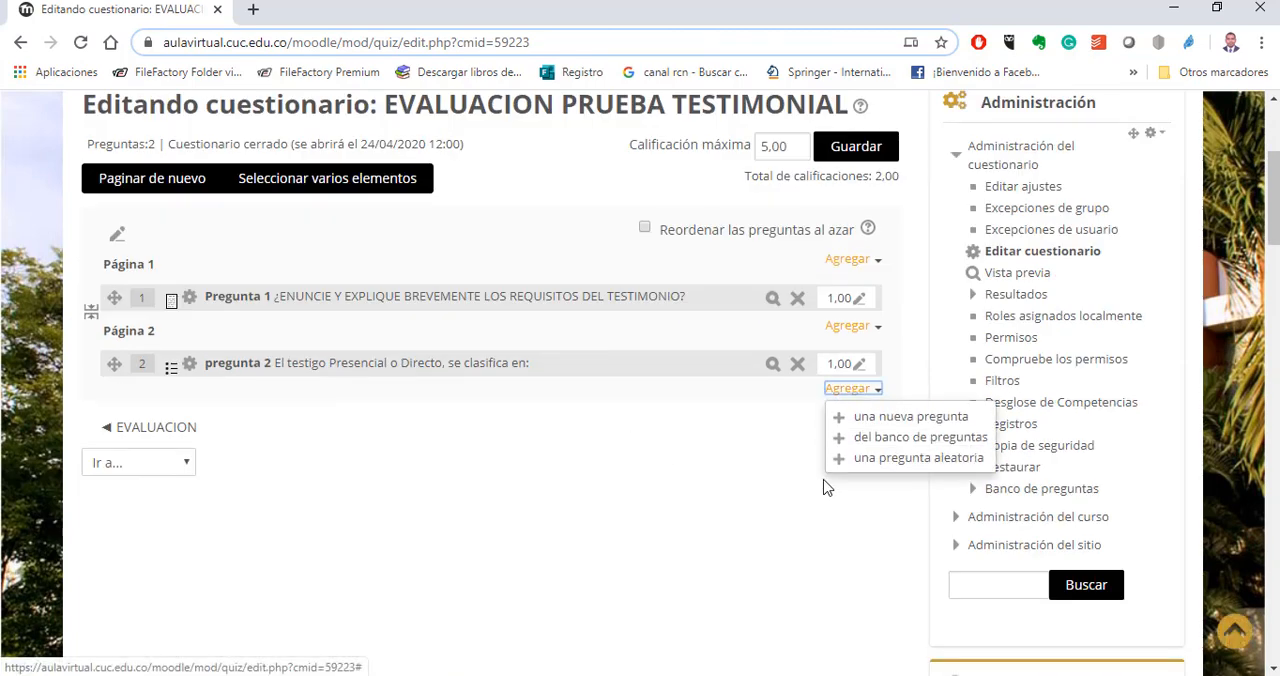
click(838, 422)
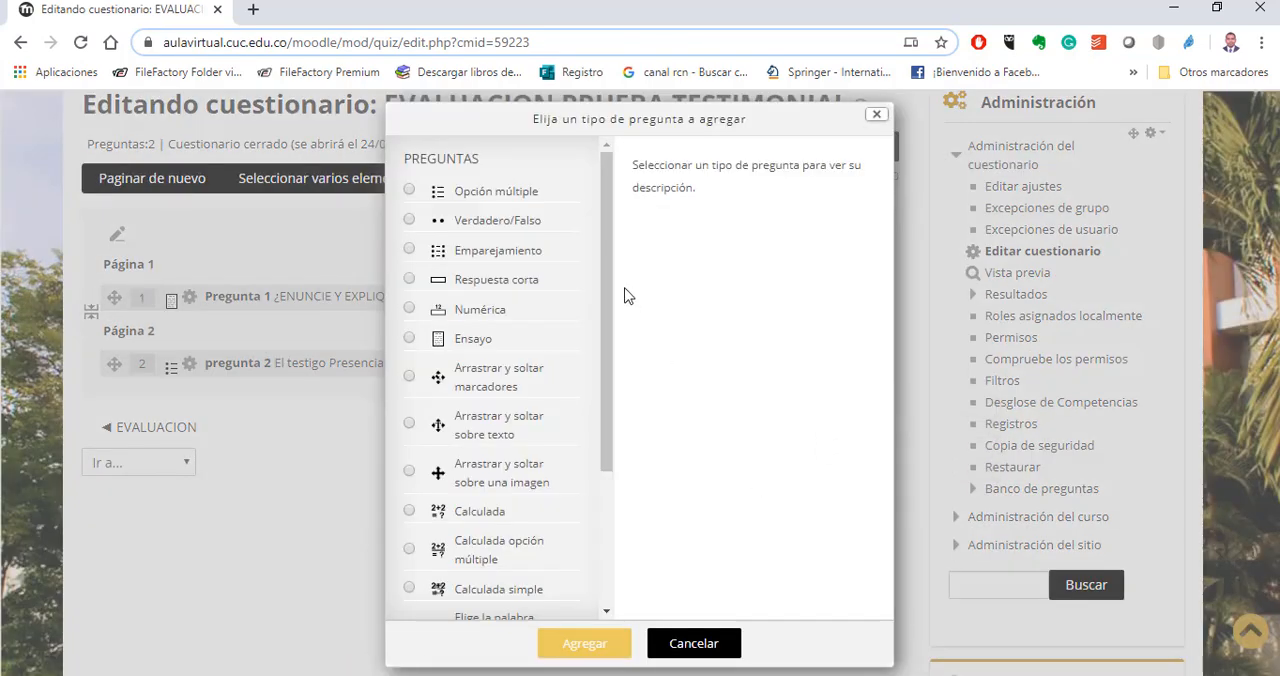
click(477, 224)
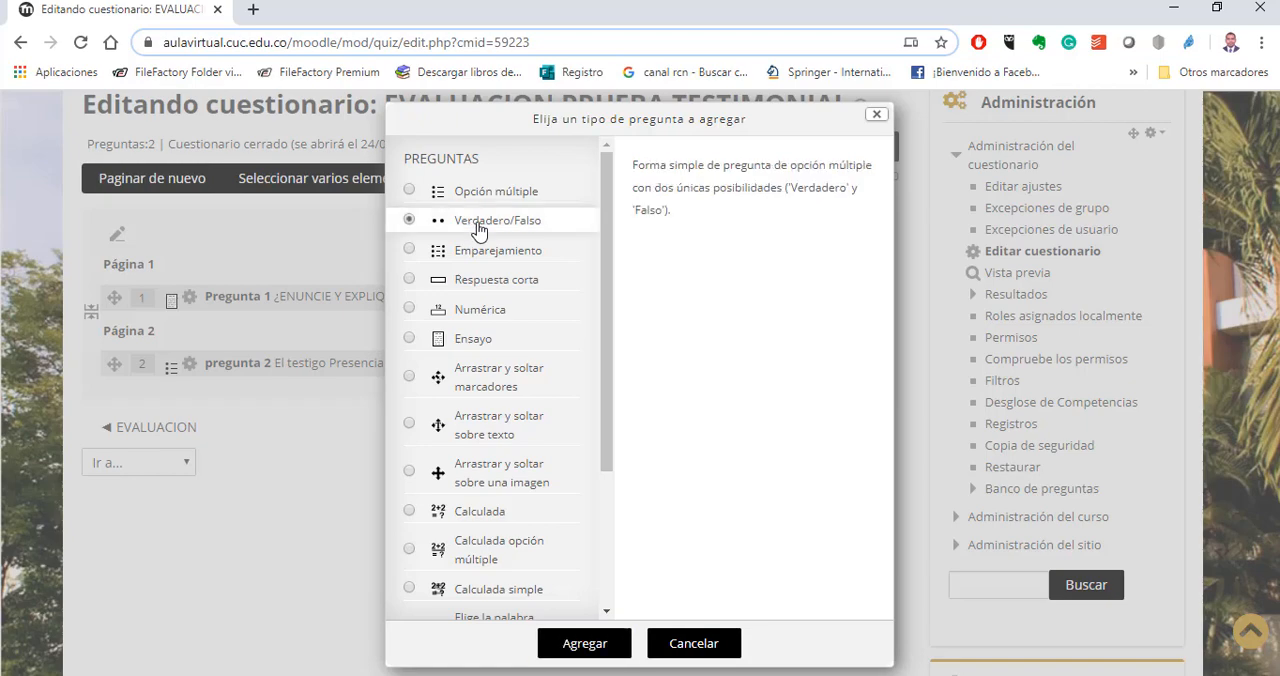
click(558, 652)
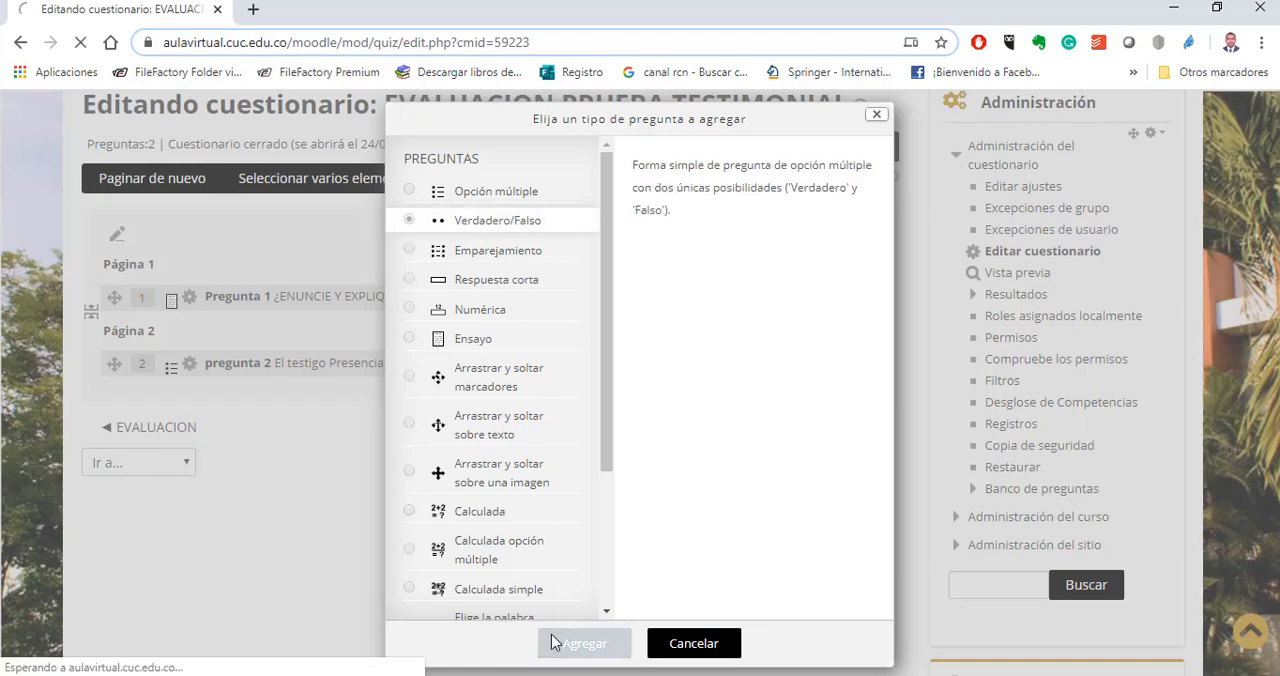
scroll(386, 363, down, 3)
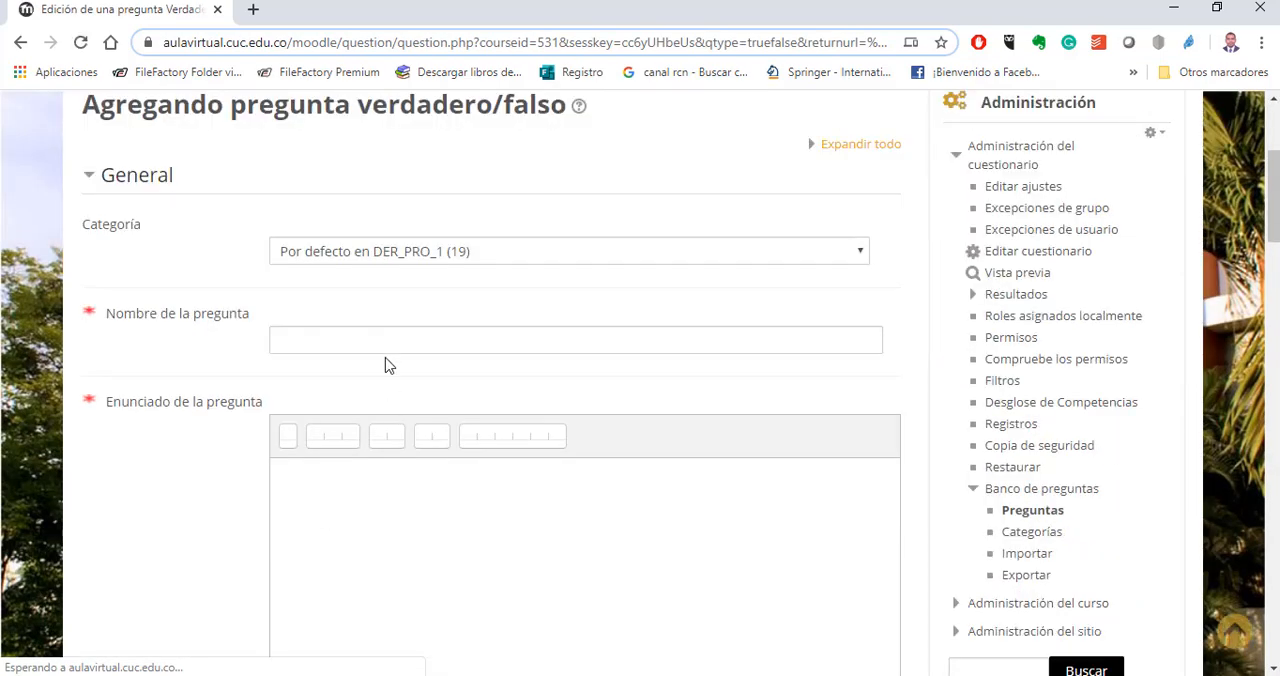
click(388, 345)
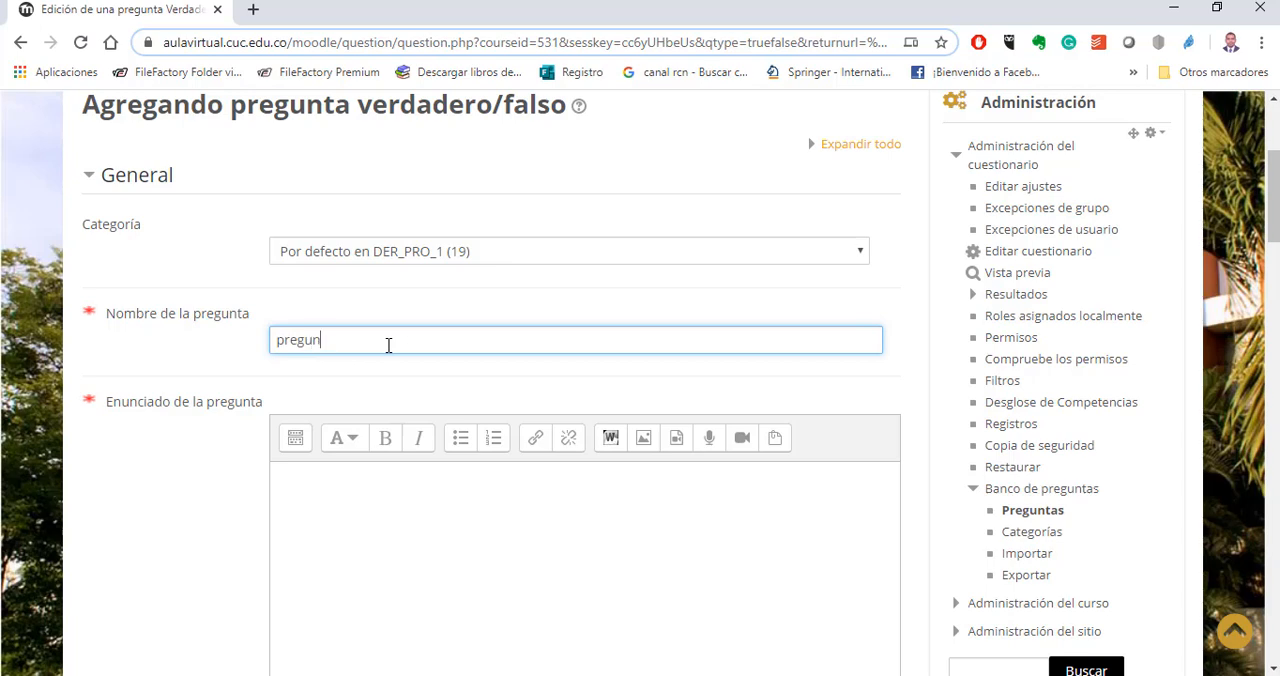
scroll(388, 345, down, 2)
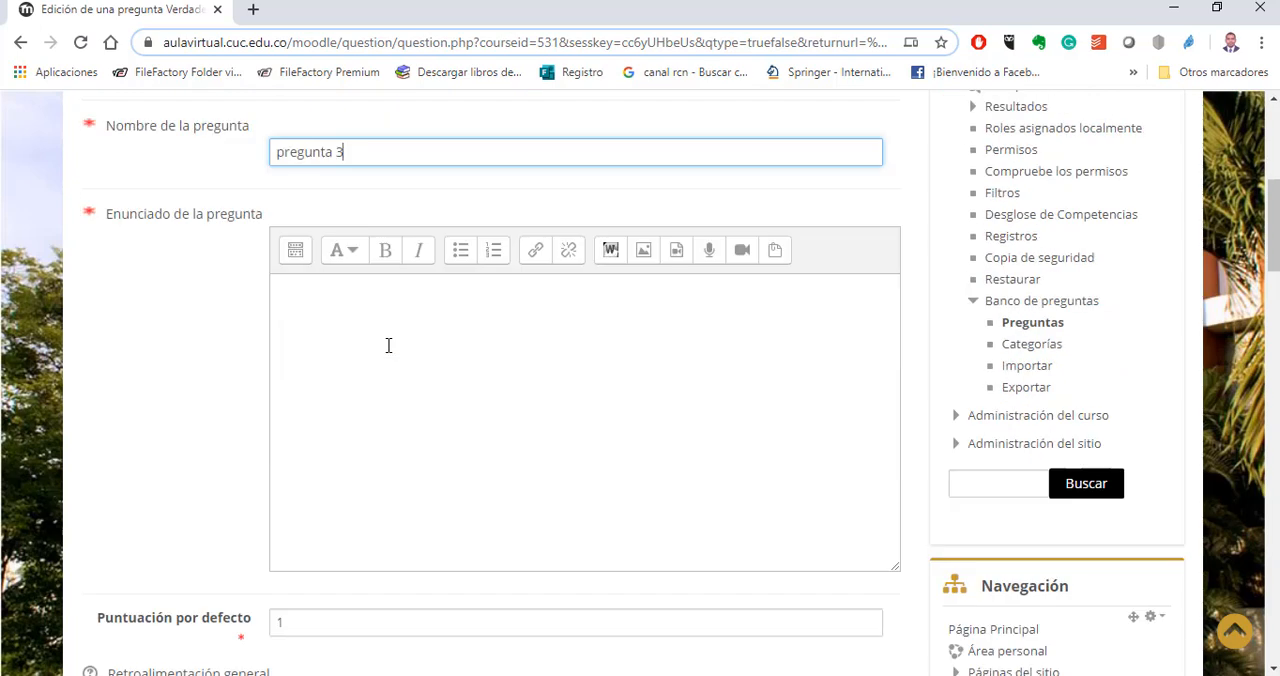
Copy "El testimonio de Parte, es la declaración de personas ajenas al proceso" from the Word document into the Moodle question's Enunciado de la pregunta.
key(alt+Tab)
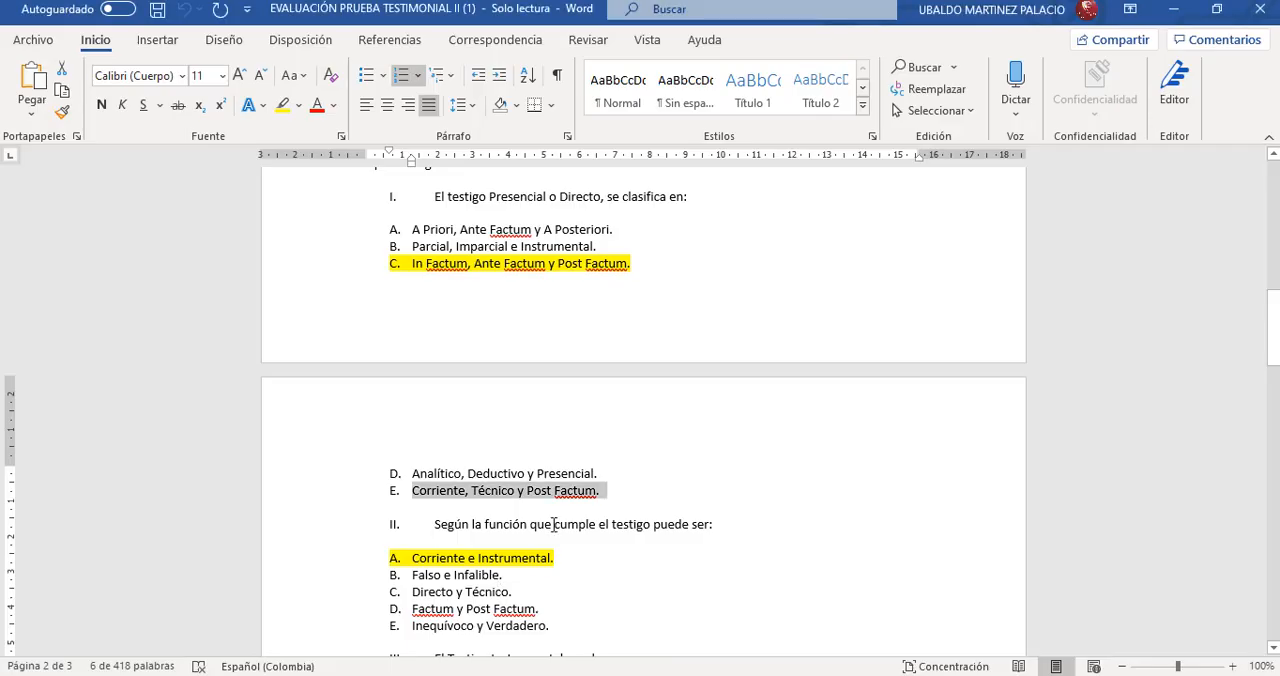
scroll(775, 515, down, 10)
scroll(770, 511, down, 15)
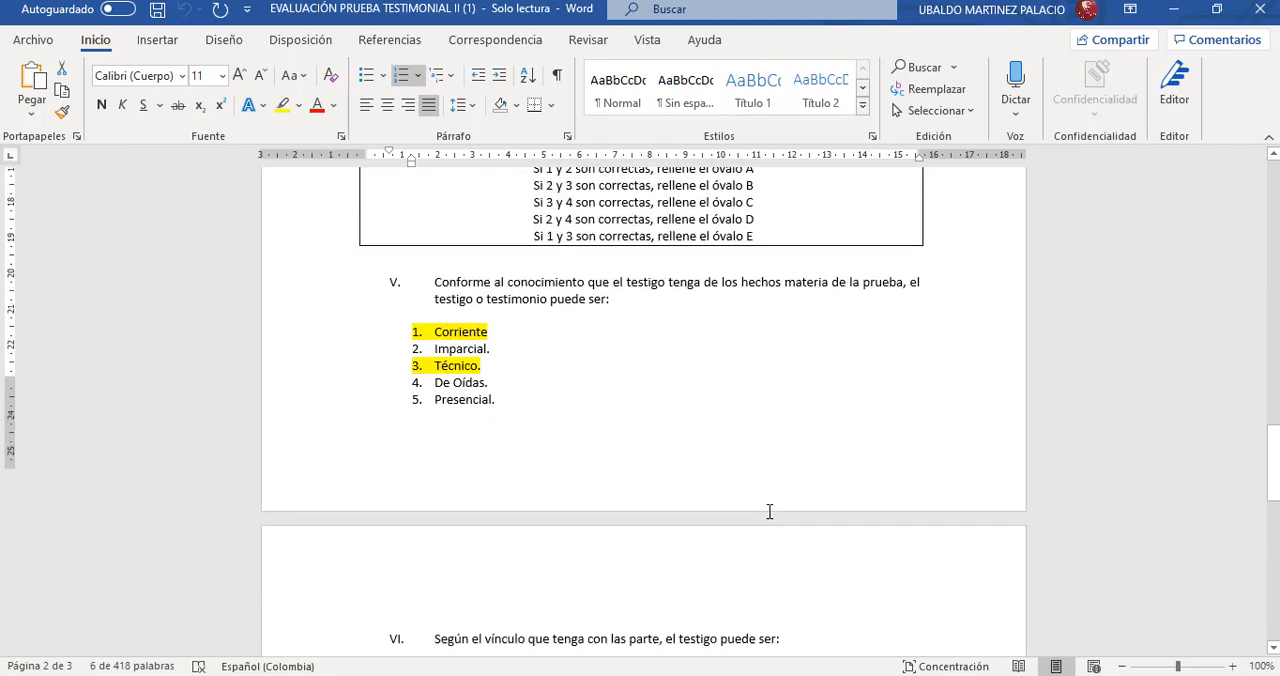
scroll(770, 511, up, 5)
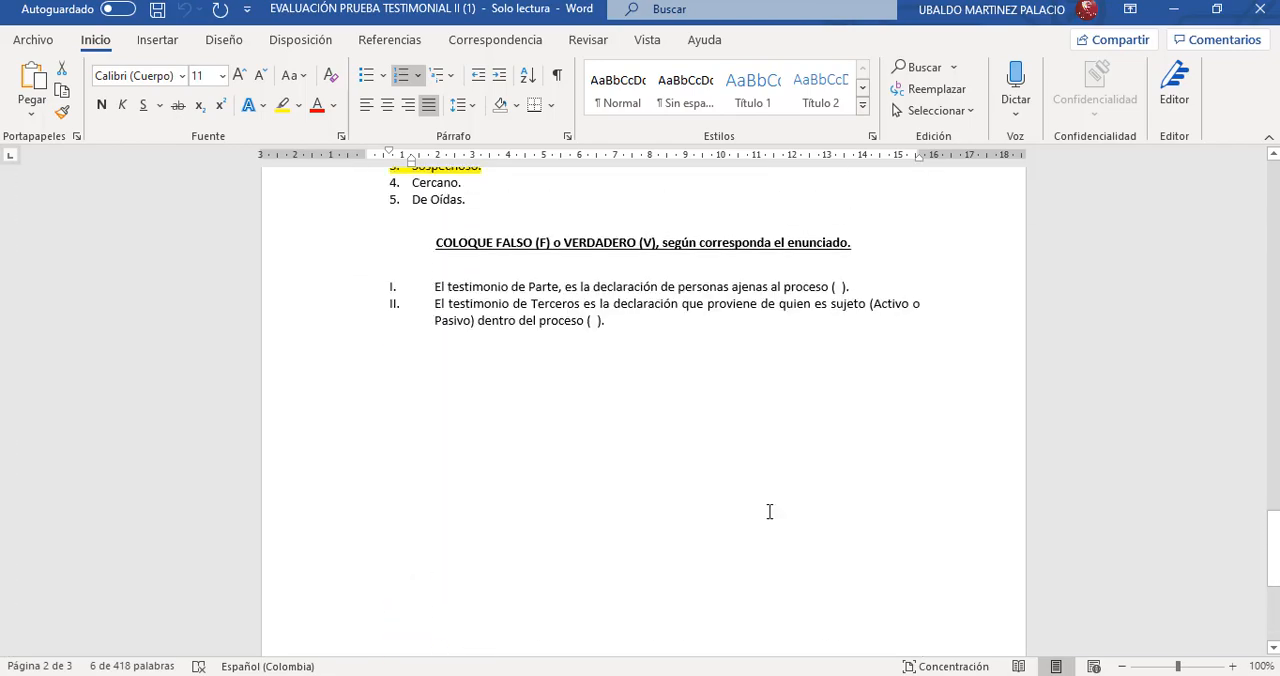
drag(431, 371, 803, 371)
key(ctrl+c)
key(alt+Tab)
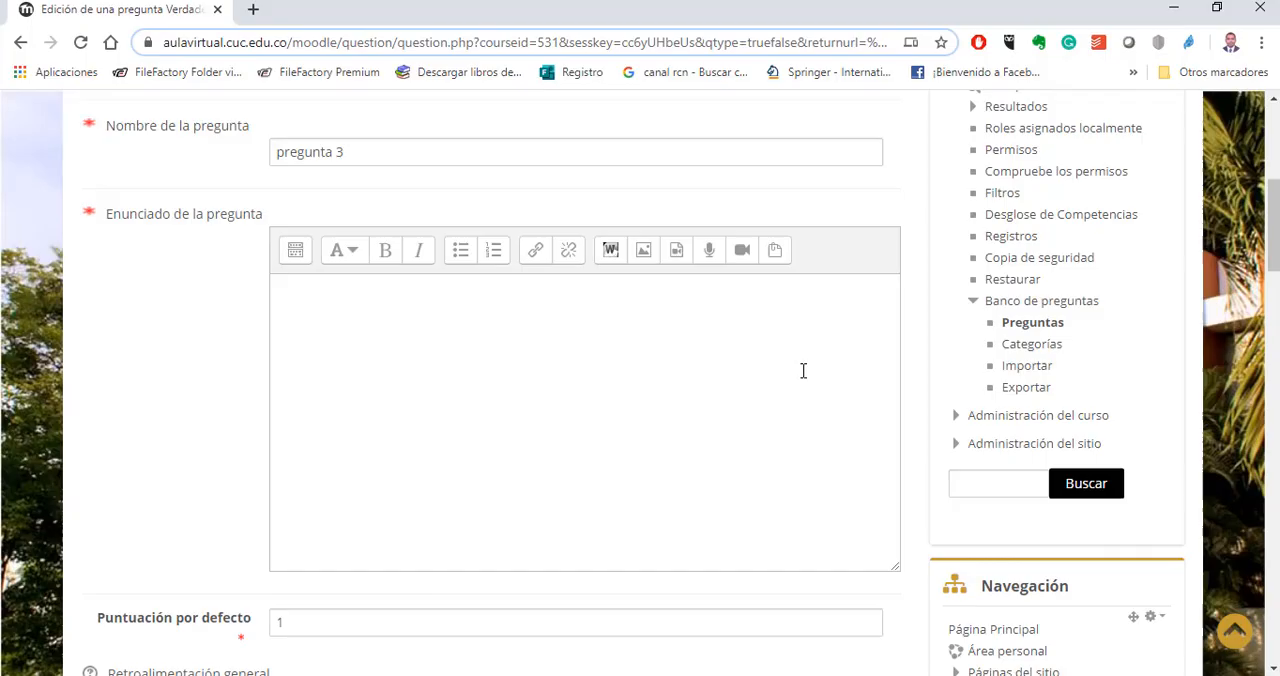
click(482, 347)
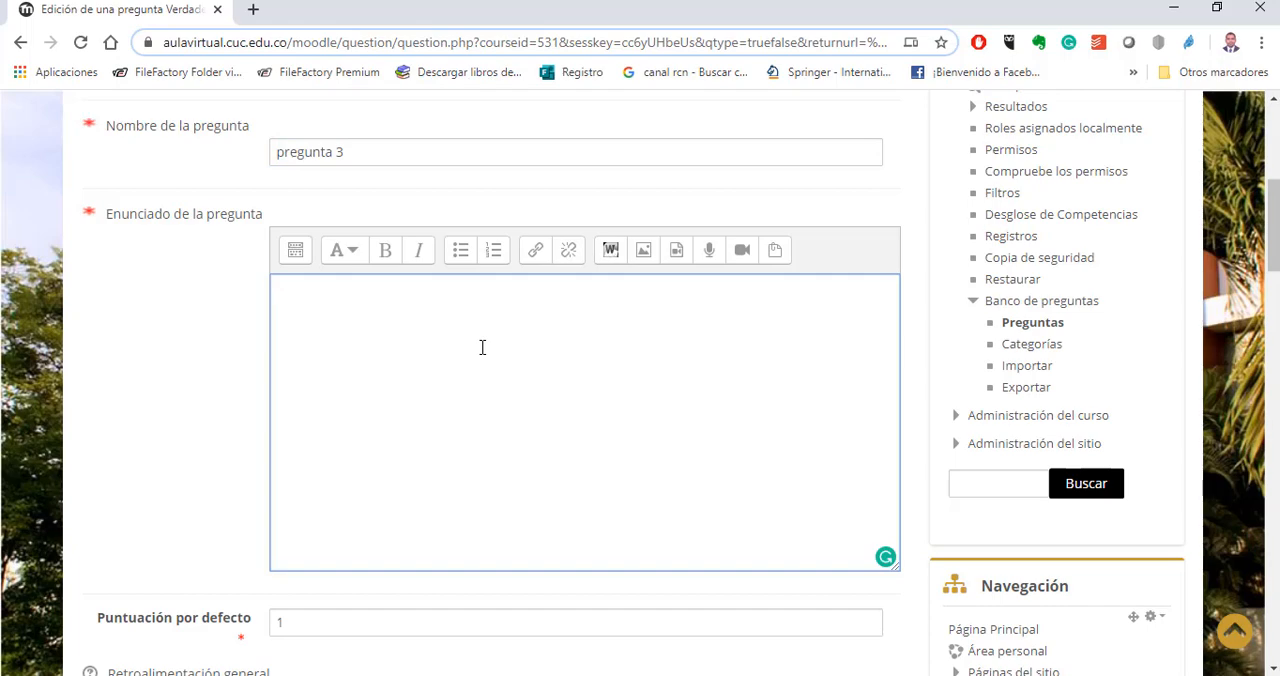
key(ctrl+v)
Set the Respuesta correcta to Verdadero and save the question, returning to the quiz's question list.
scroll(482, 347, down, 6)
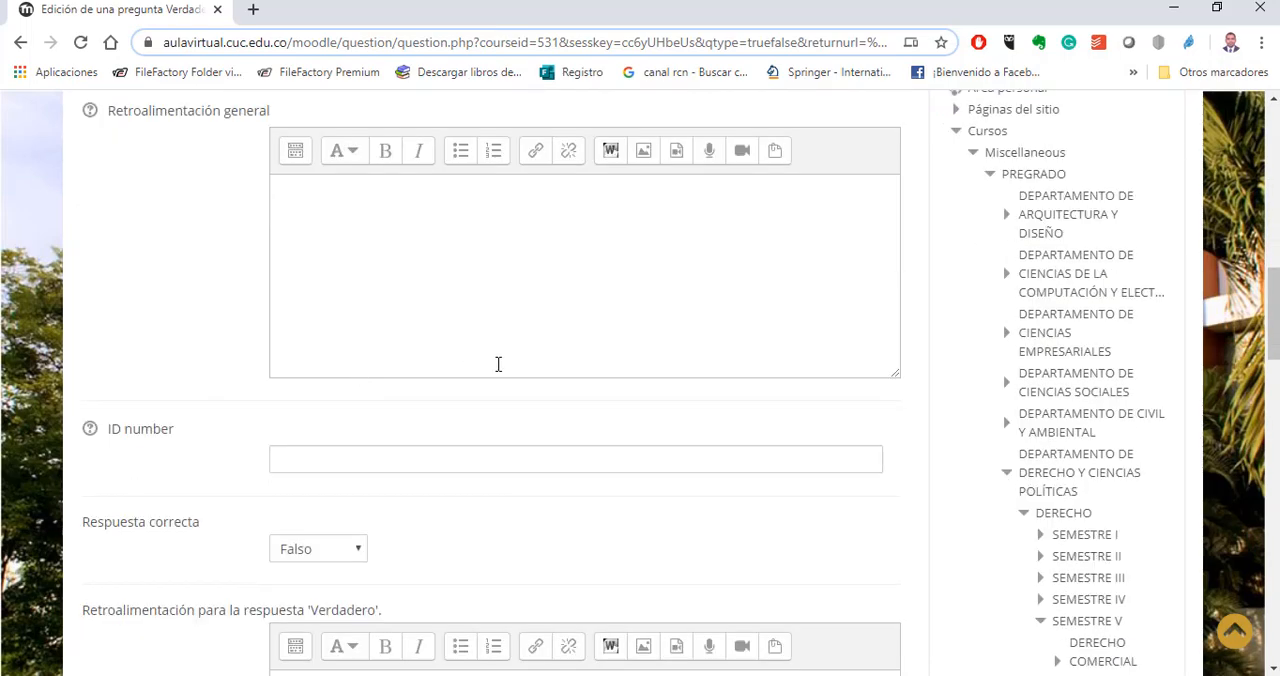
scroll(498, 364, down, 2)
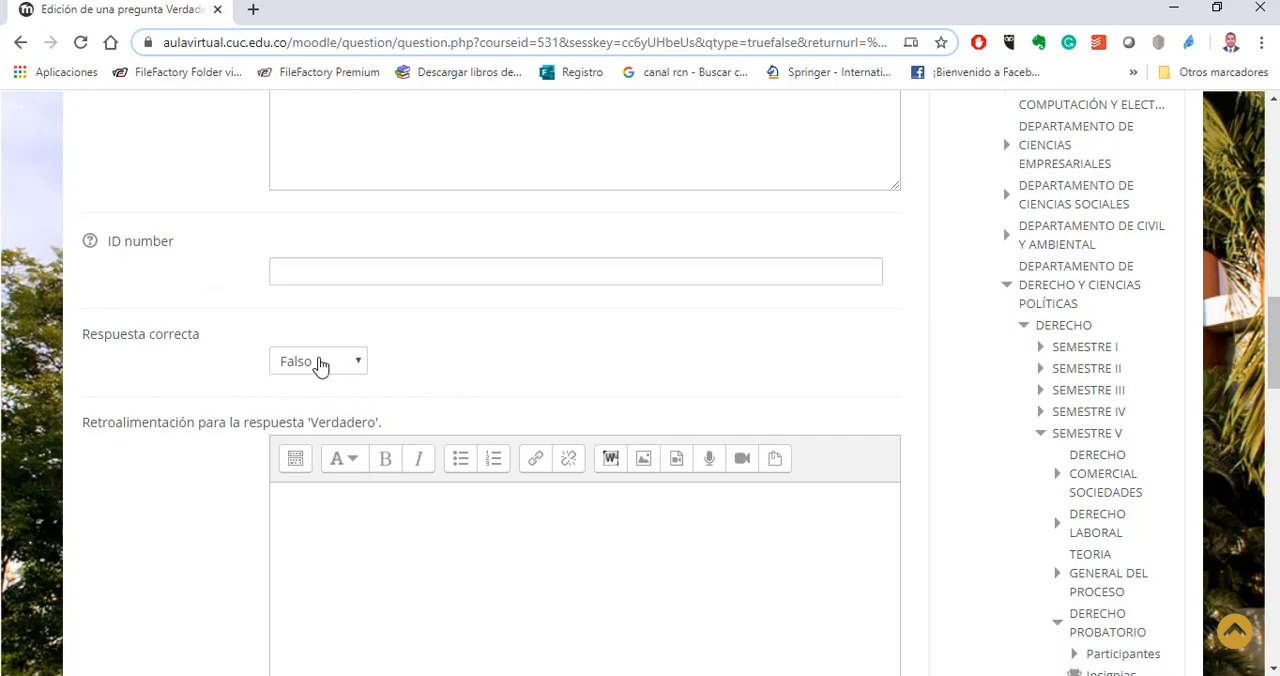
click(322, 364)
click(335, 403)
scroll(548, 389, down, 8)
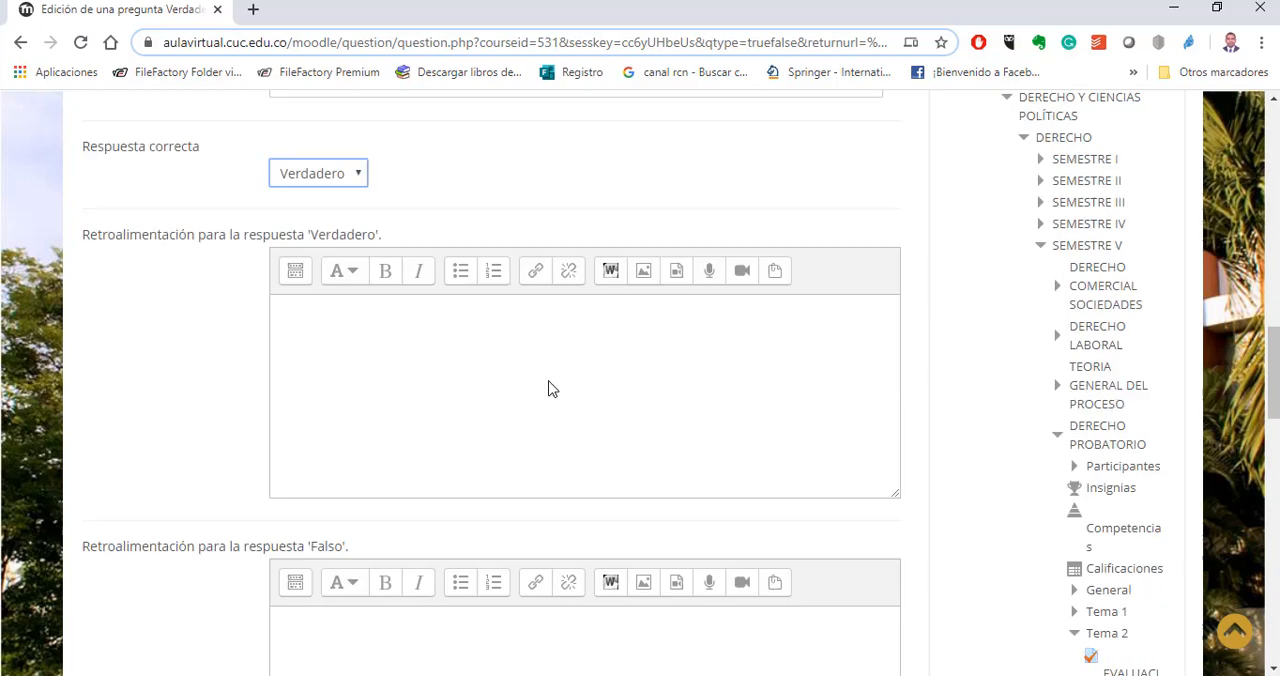
click(352, 440)
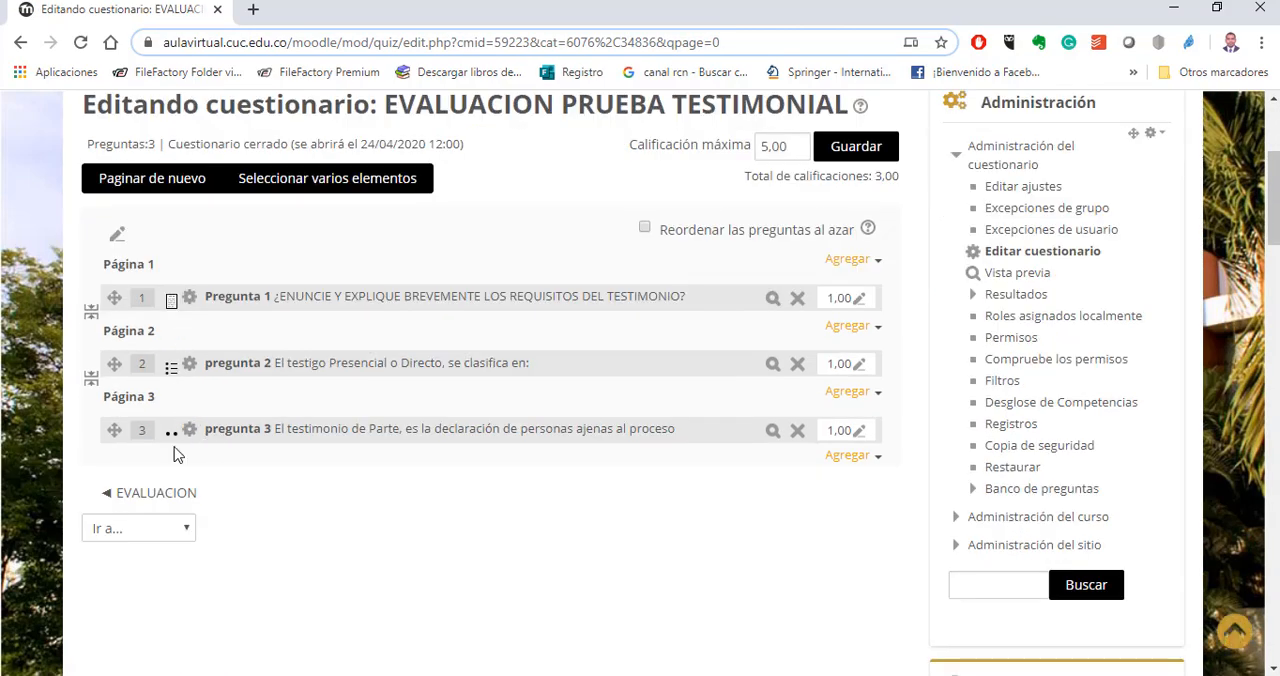
Add a new Opción múltiple question after question 3 and name it "pregunta 4".
click(837, 464)
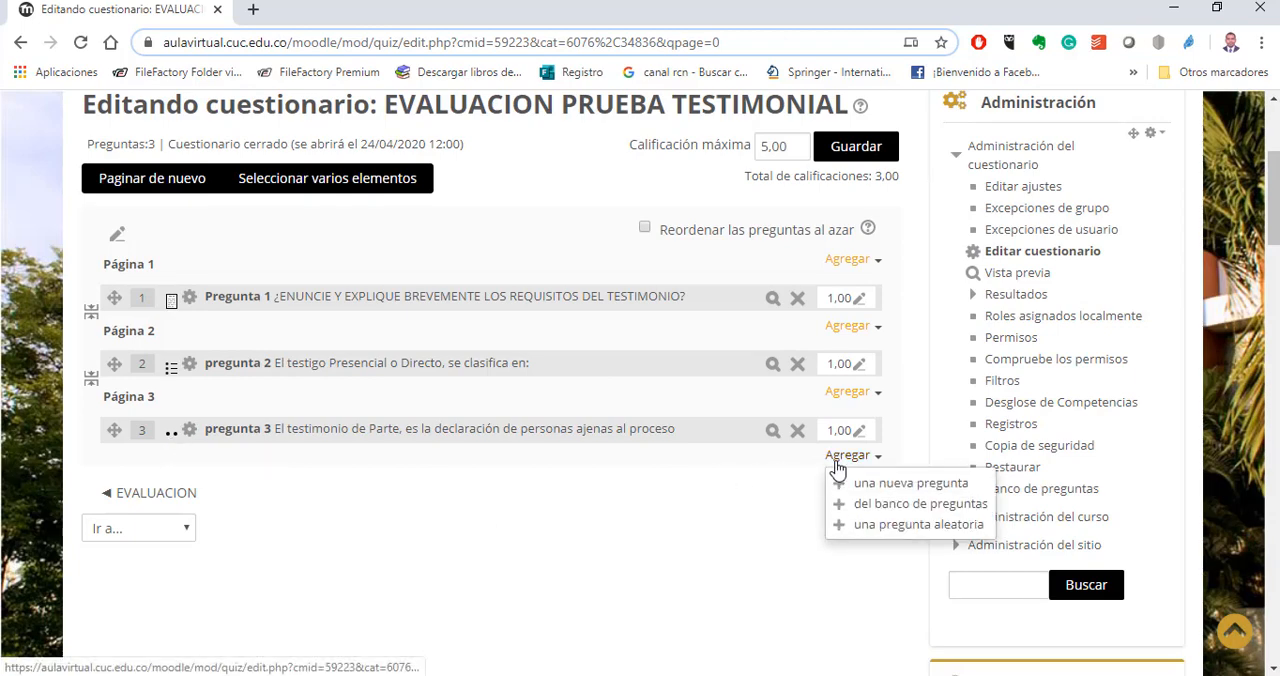
click(884, 487)
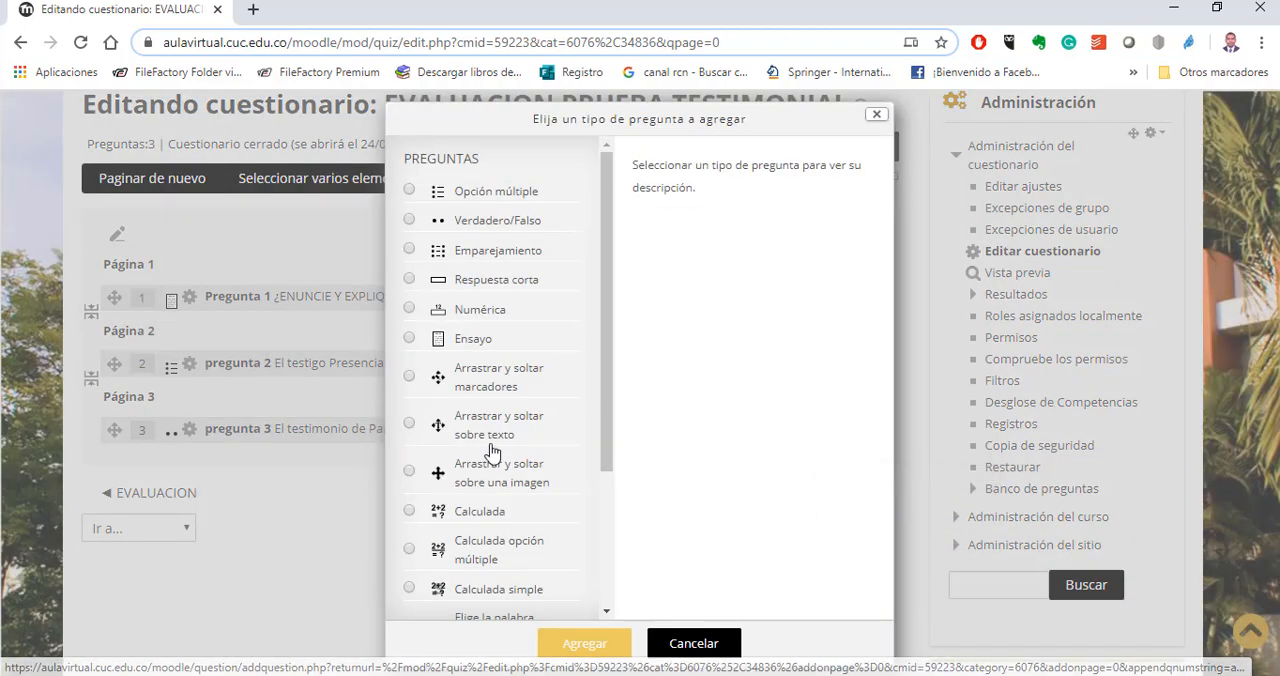
click(498, 192)
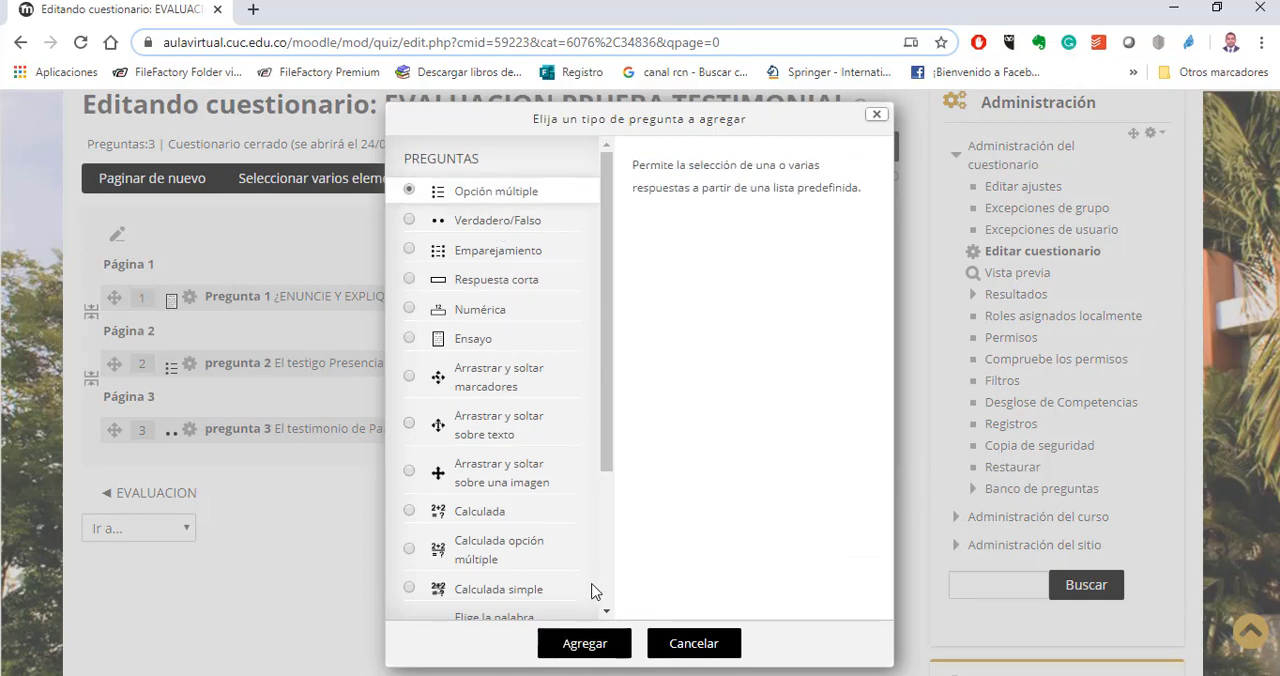
click(588, 643)
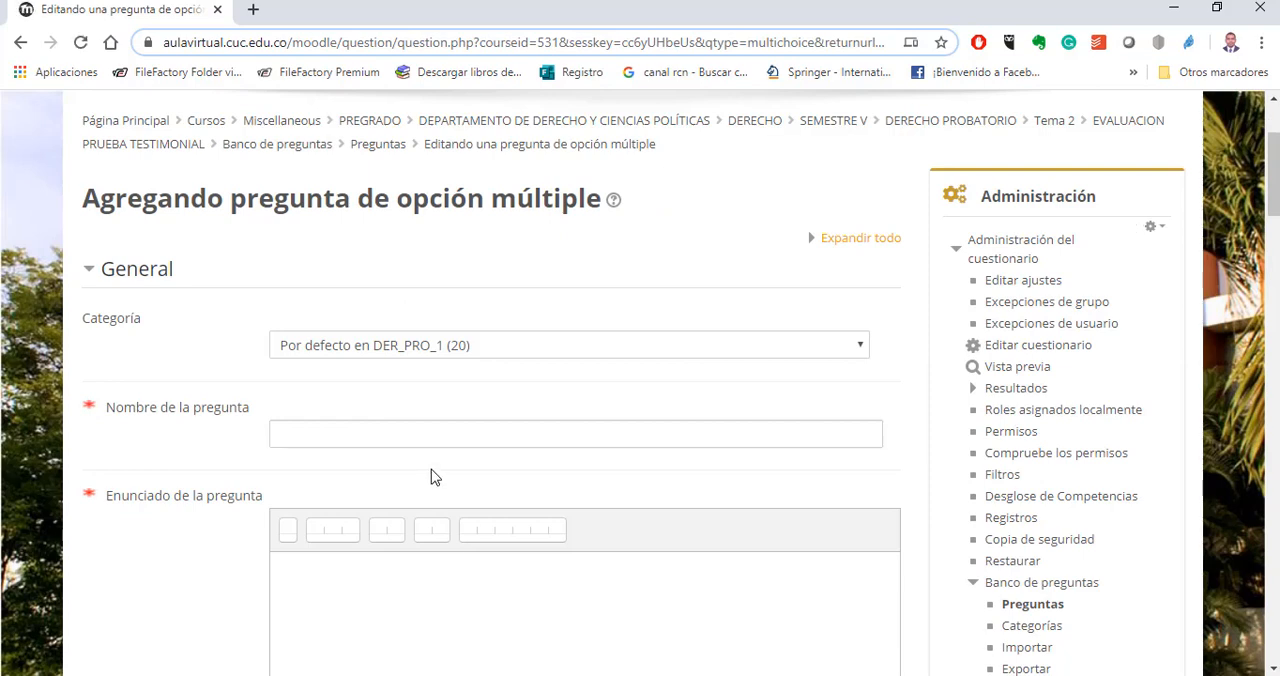
click(427, 440)
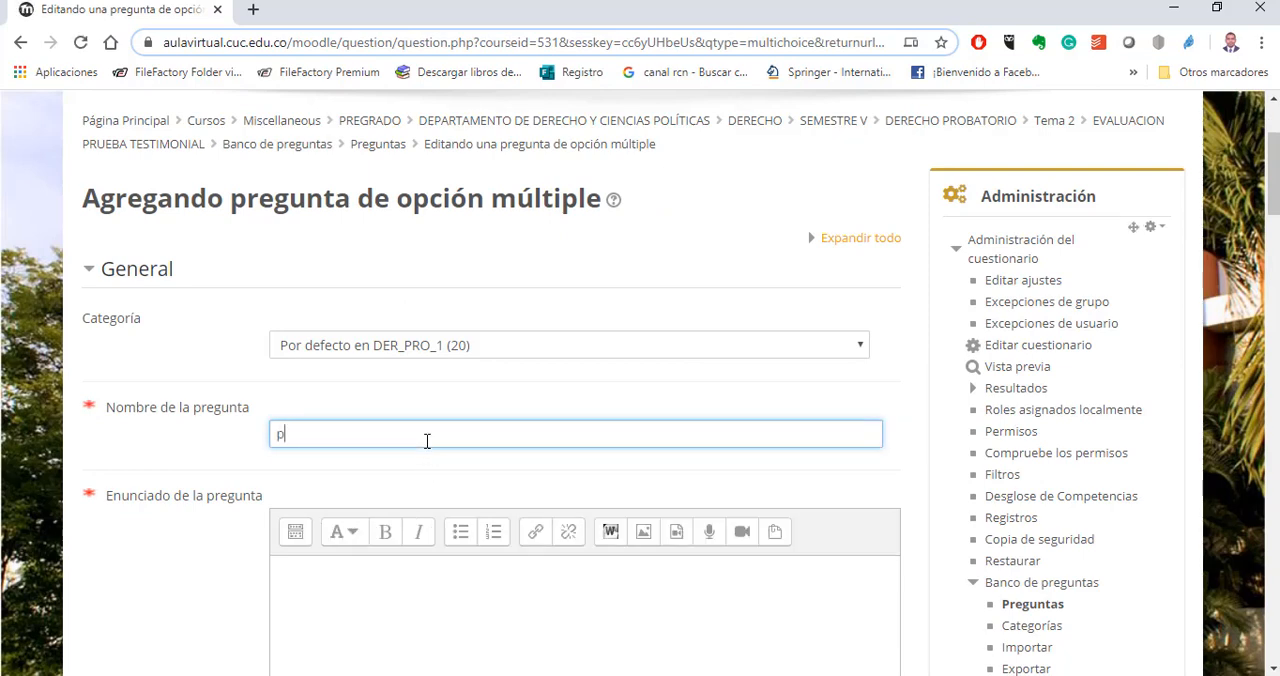
text(pregunta 4)
In the Word document, copy the statement of multiple-answer question V, "Conforme al conocimiento que el testigo tenga de los hechos materia de la prueba…".
key(alt+Tab)
scroll(626, 508, up, 10)
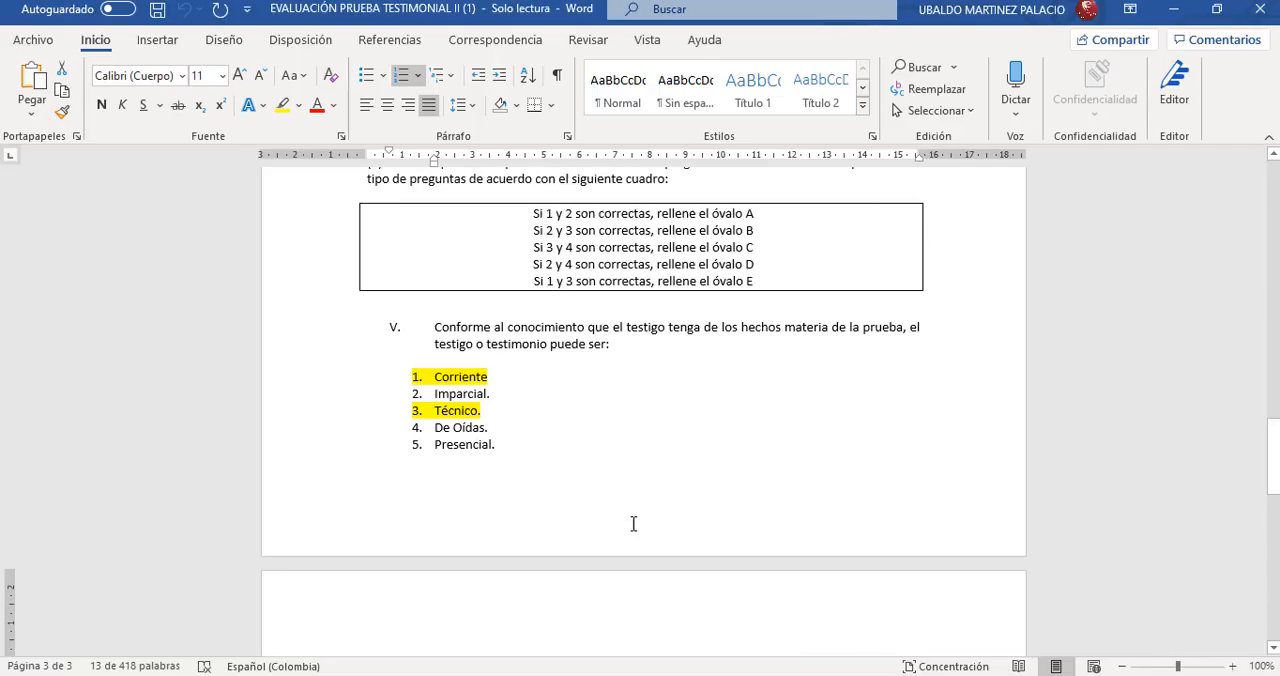
scroll(634, 538, up, 13)
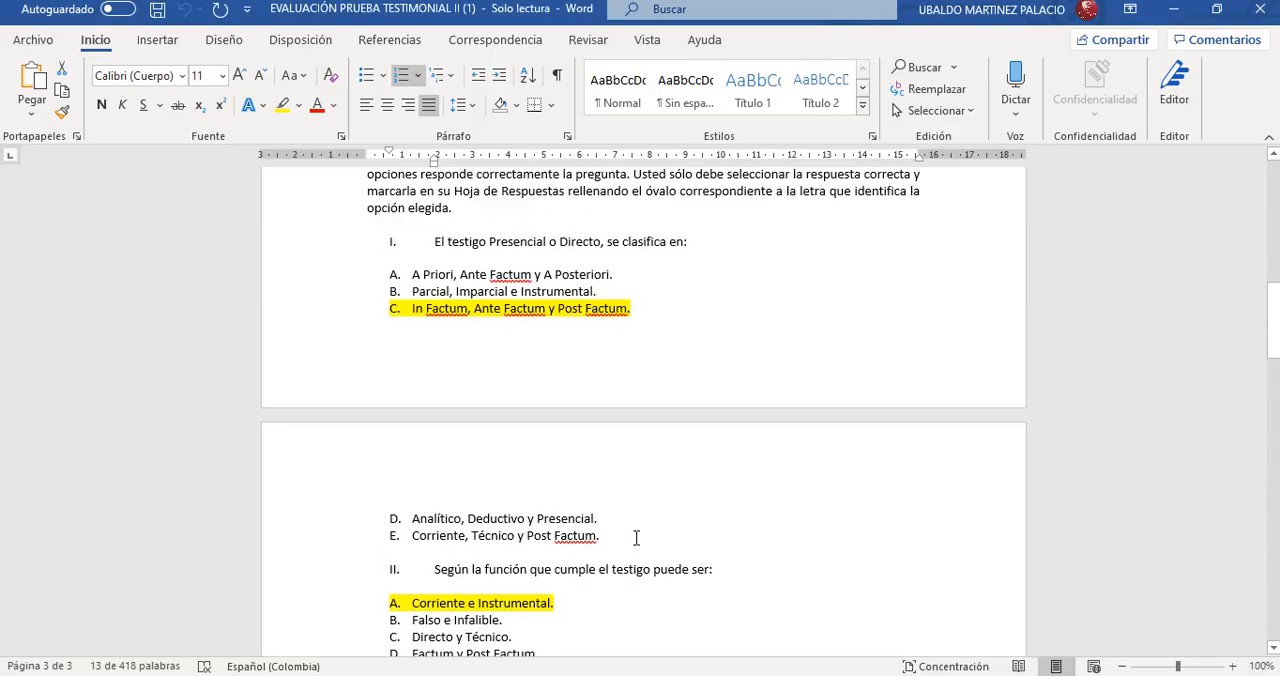
scroll(654, 516, down, 15)
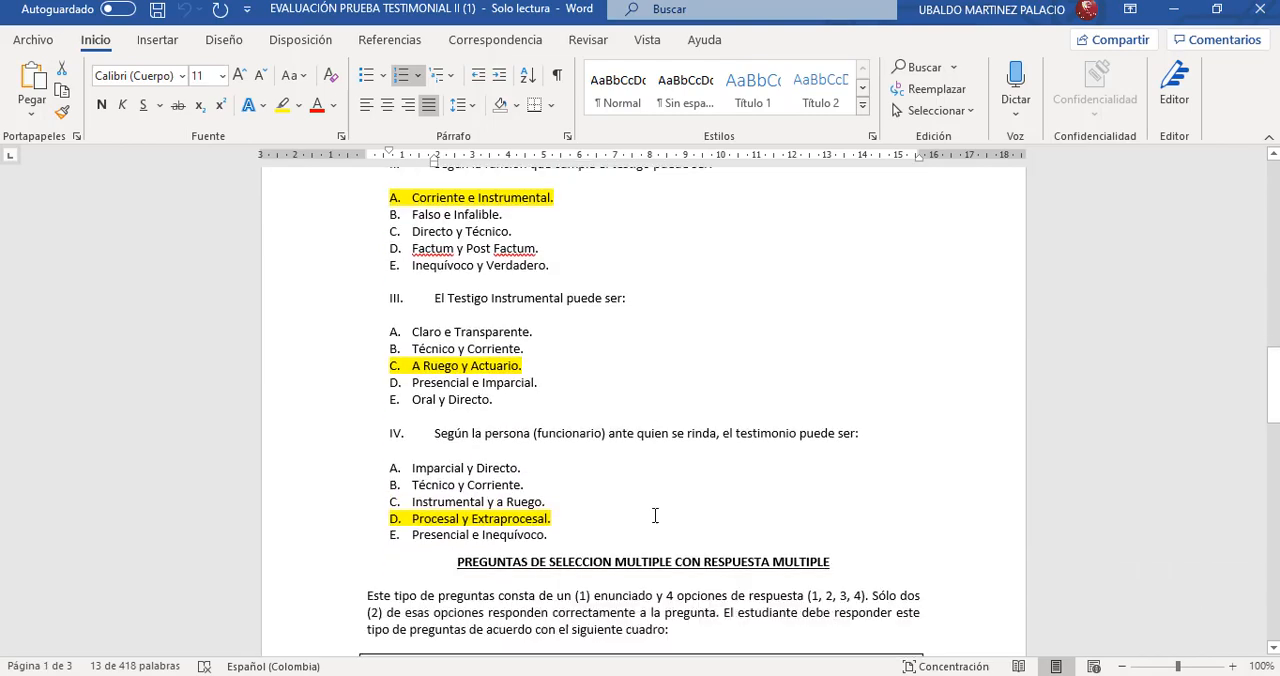
scroll(655, 515, down, 2)
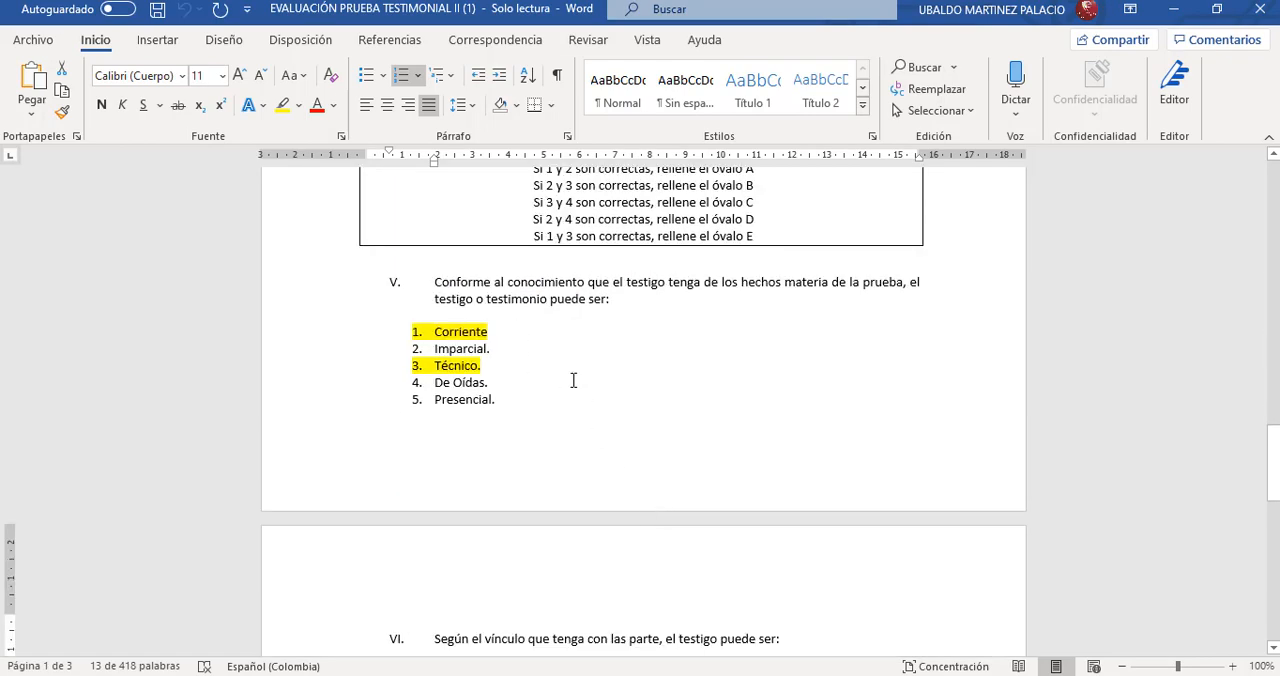
drag(437, 281, 641, 297)
key(ctrl+c)
Paste the copied statement into the Enunciado de la pregunta of the Moodle form and delete its leading numeral "i.".
key(alt+Tab)
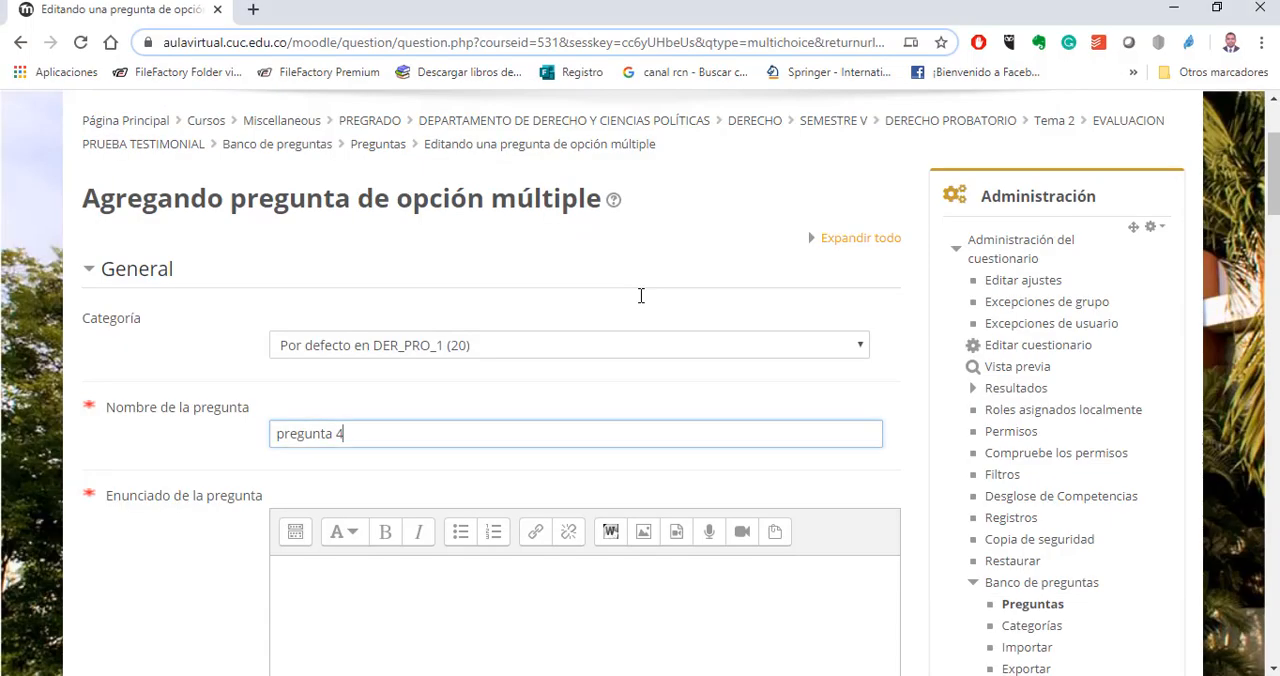
scroll(402, 477, down, 2)
click(402, 477)
key(ctrl+v)
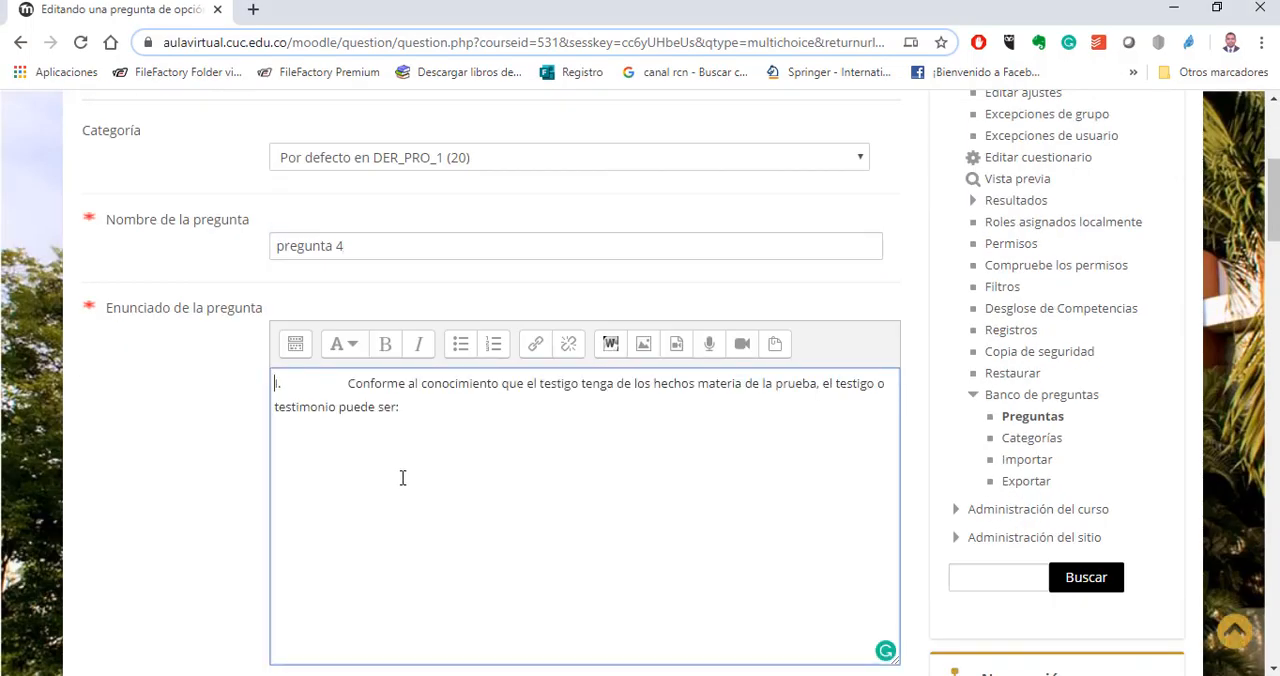
drag(349, 382, 272, 388)
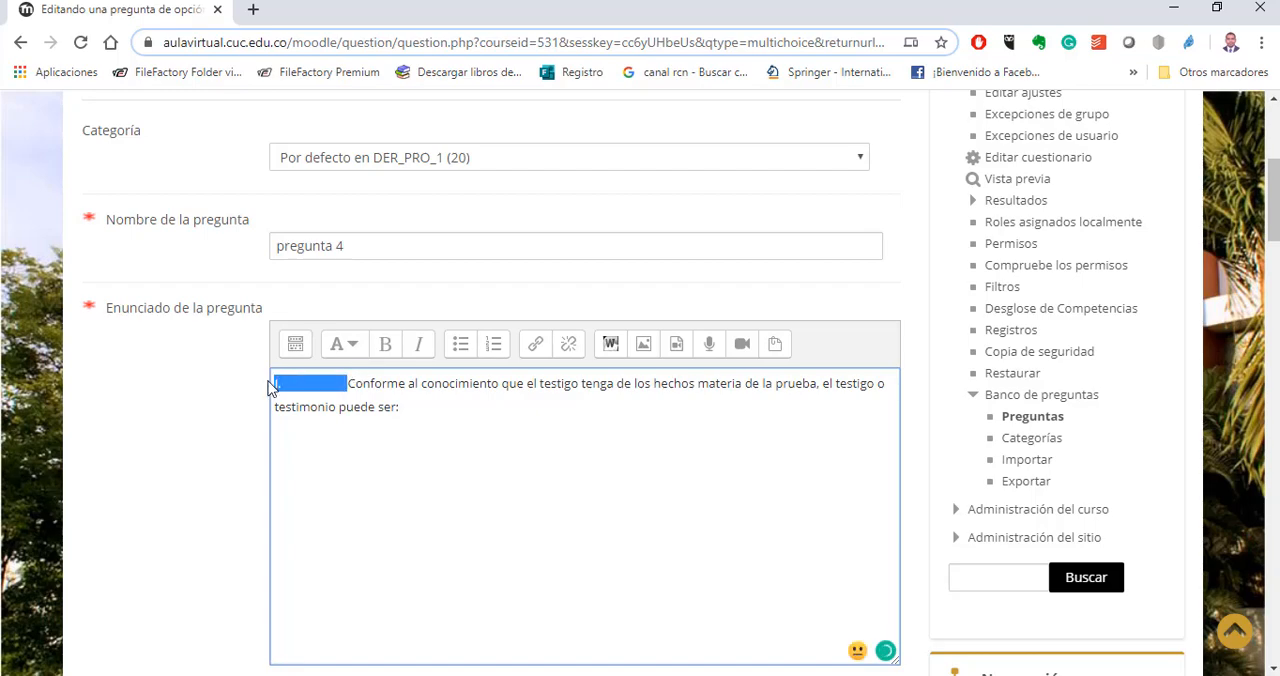
key(BackSpace)
Set ¿Una o varias respuestas? to "Se permiten varias respuestas" for the question.
scroll(263, 424, down, 8)
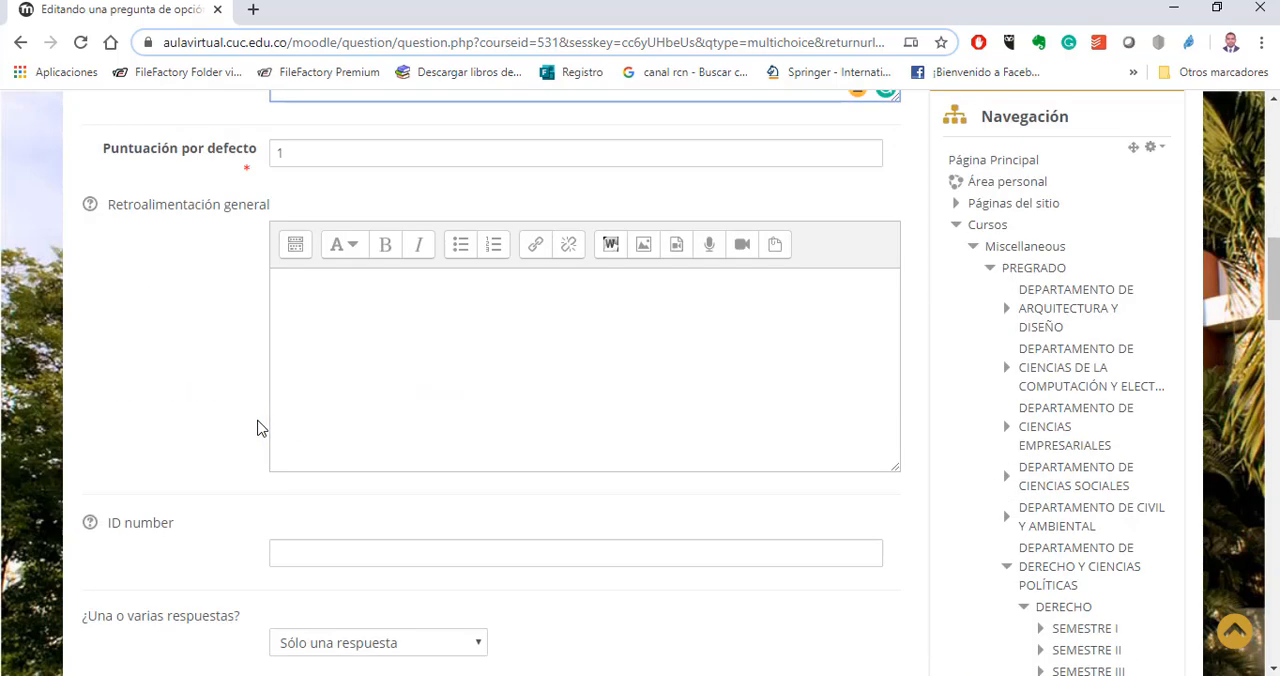
scroll(257, 428, down, 2)
click(440, 268)
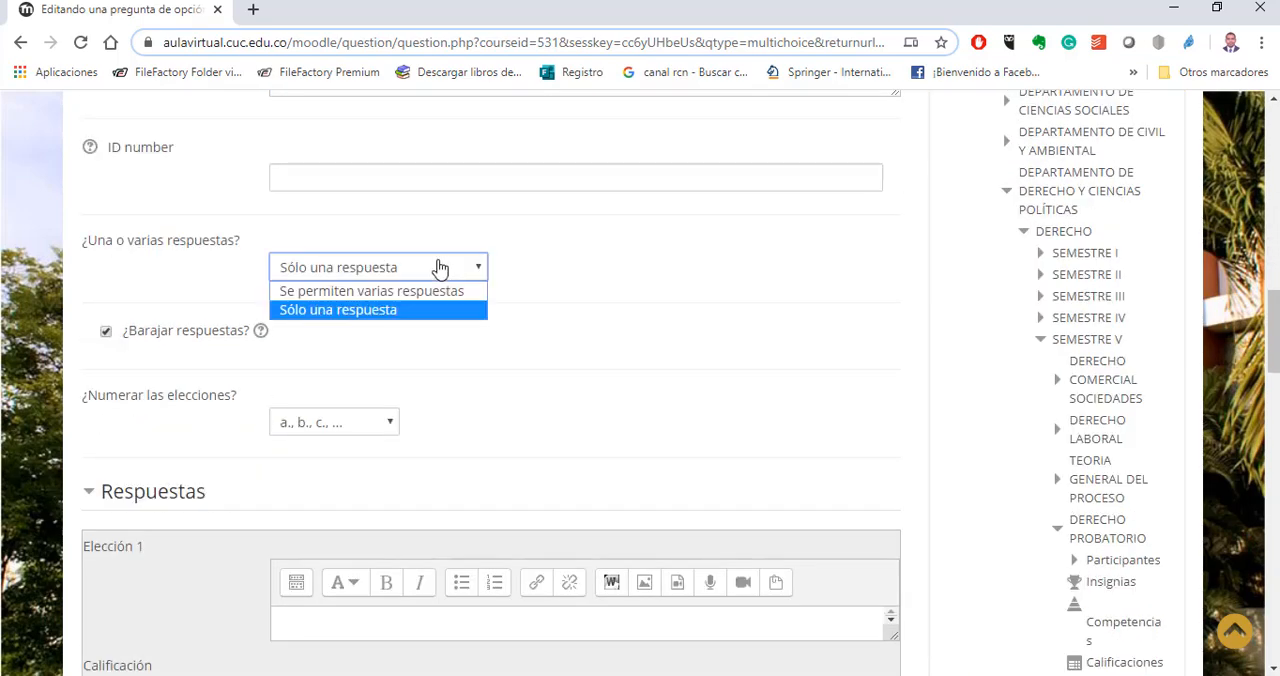
click(462, 292)
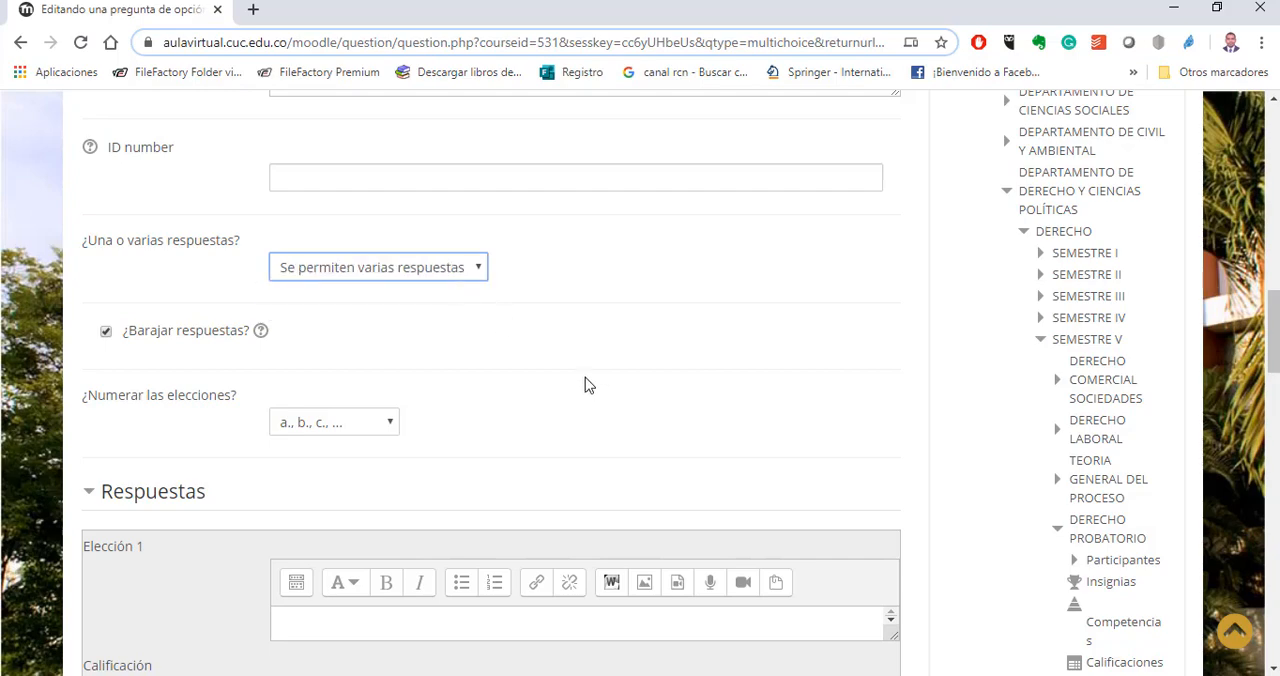
scroll(233, 393, down, 3)
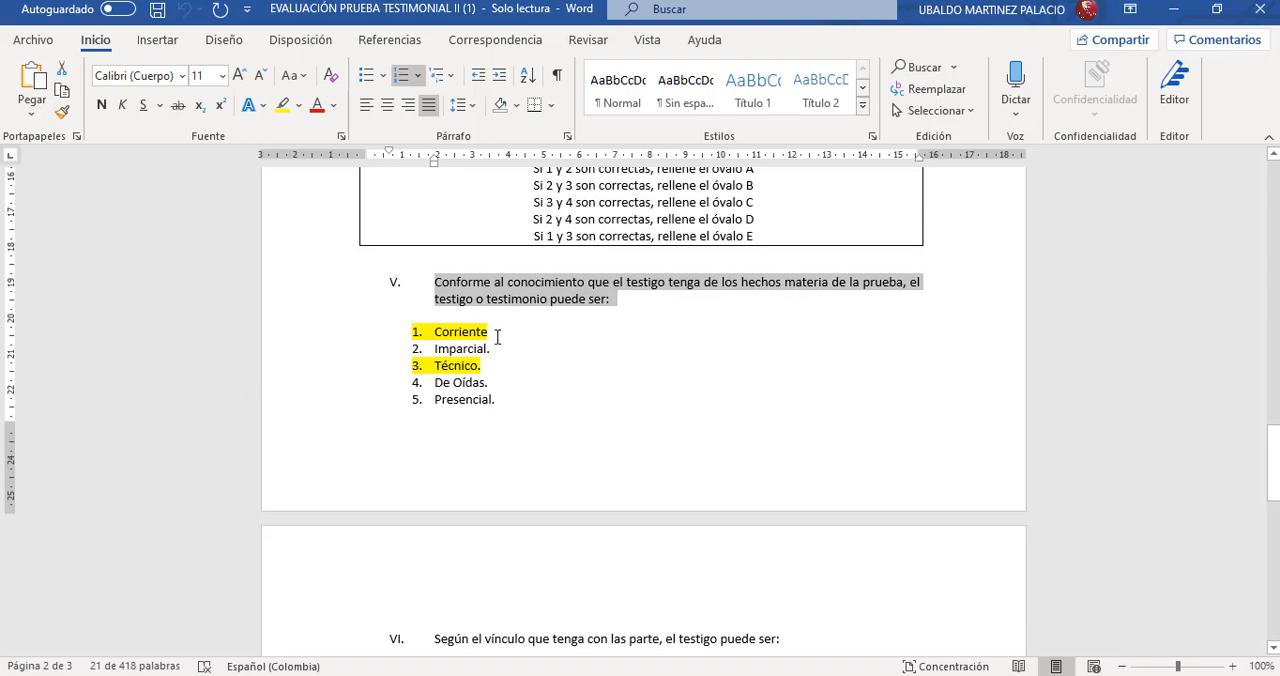
Copy the option "Corriente" of question V from the Word document into Elección 1 and delete its leading number.
drag(497, 331, 434, 331)
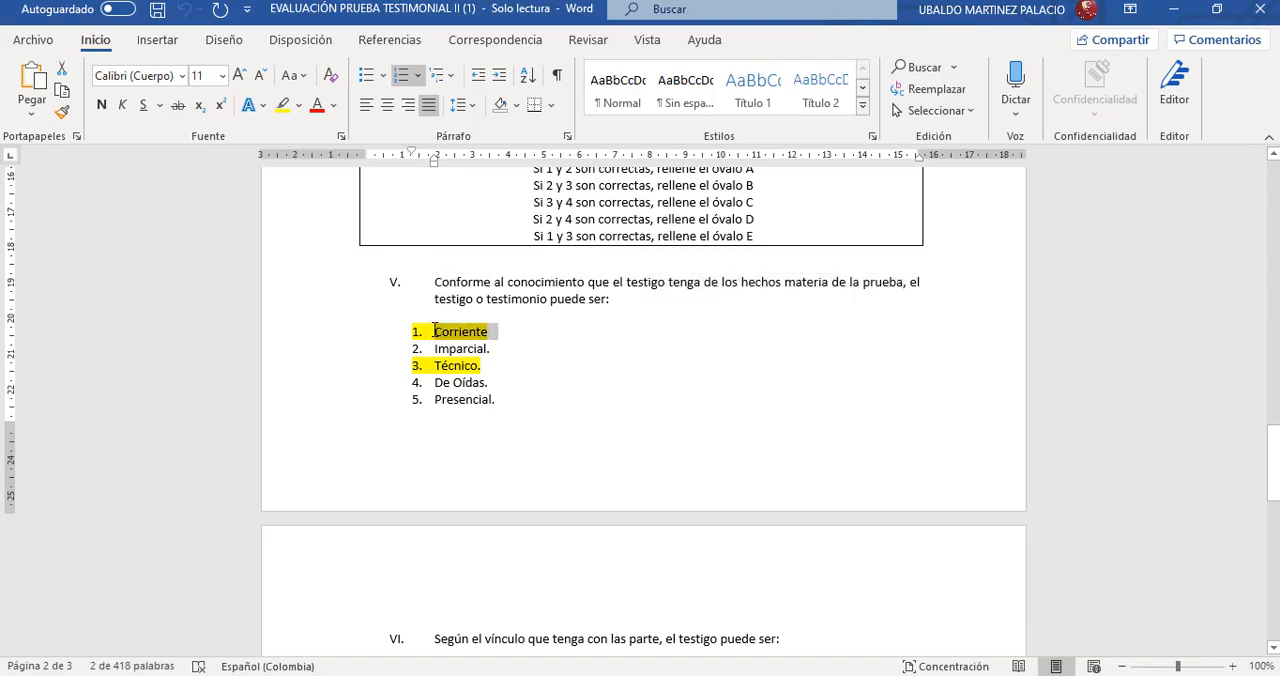
key(alt+Tab)
click(432, 345)
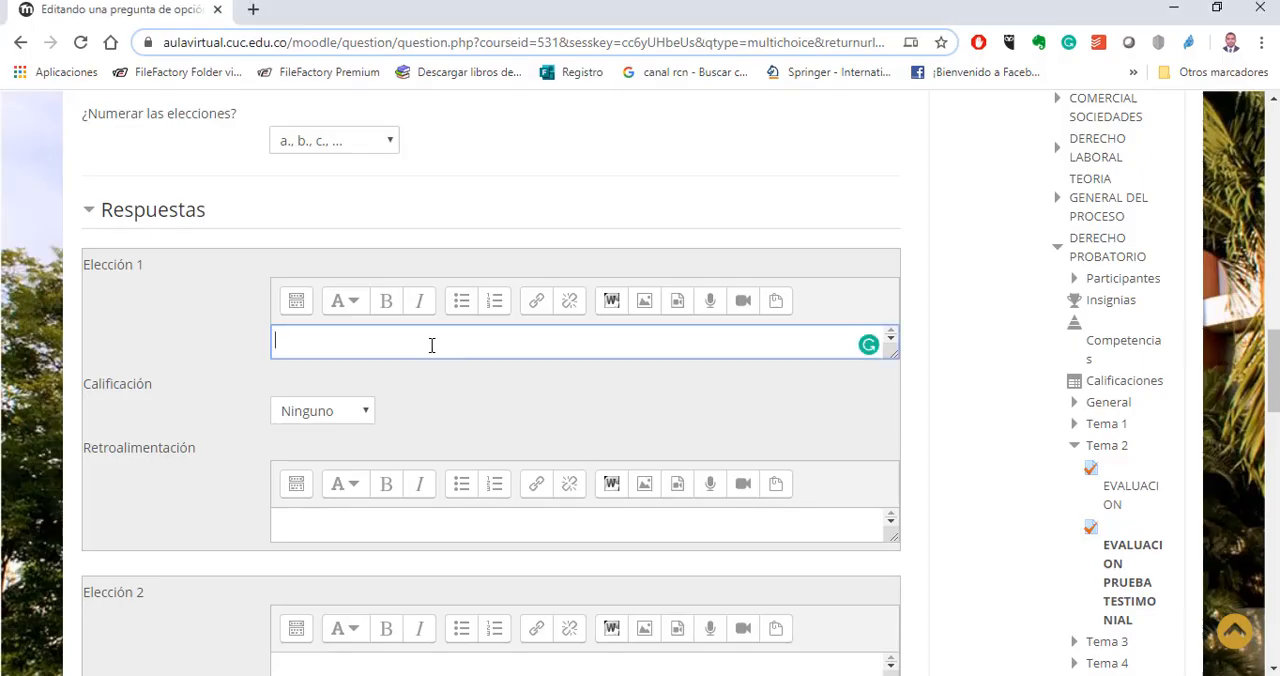
key(ctrl+v)
click(305, 348)
drag(305, 345, 247, 343)
key(BackSpace)
Check the highlighted correct options in the Word document and set the Calificación of Elección 1 to 50%.
key(alt+Tab)
key(alt+Tab)
click(349, 420)
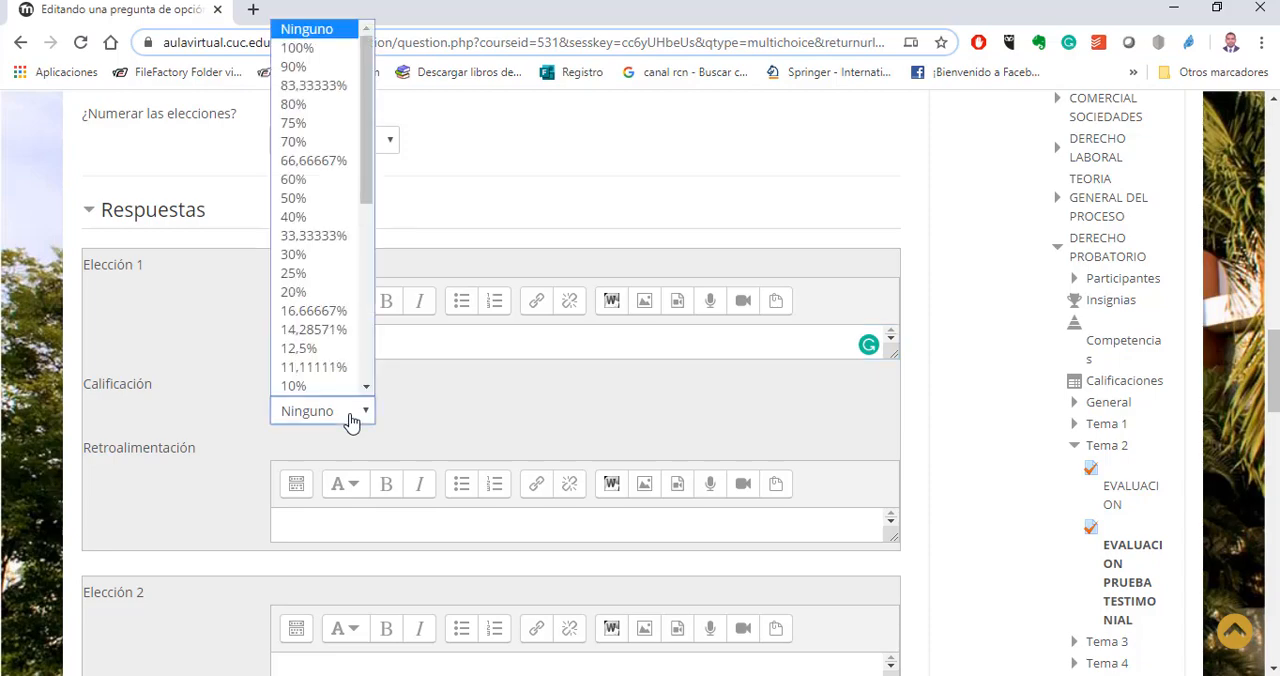
click(475, 414)
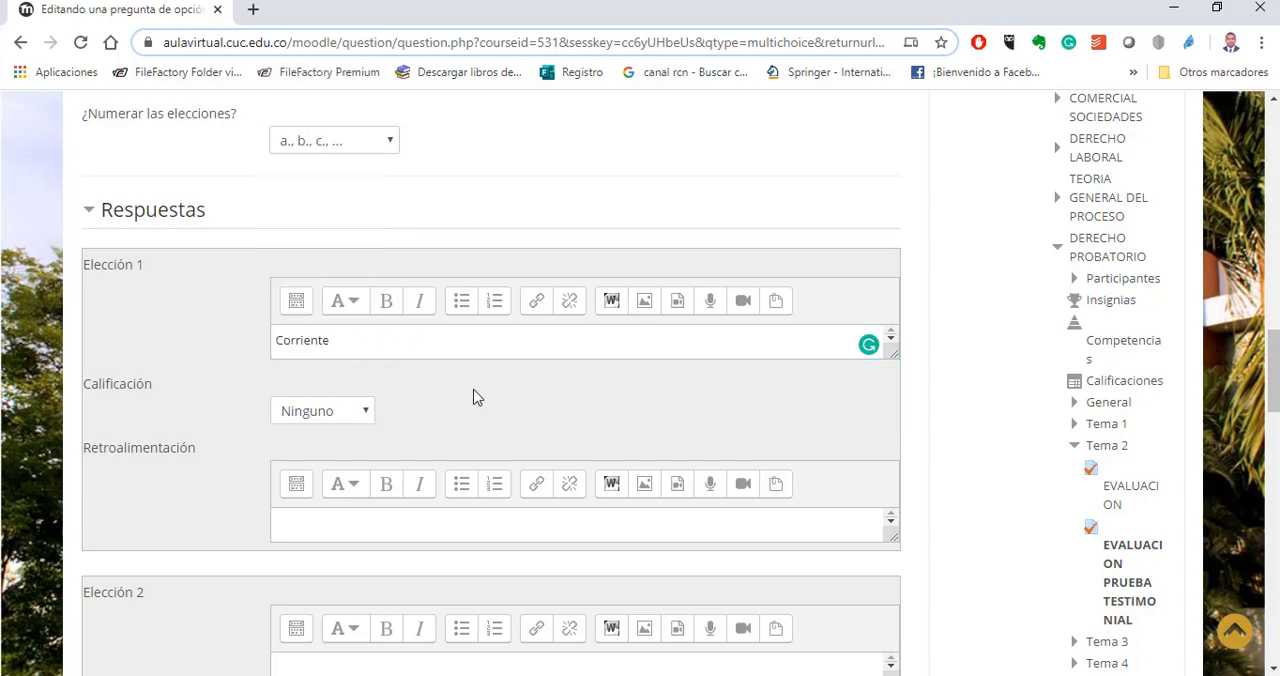
key(alt+Tab)
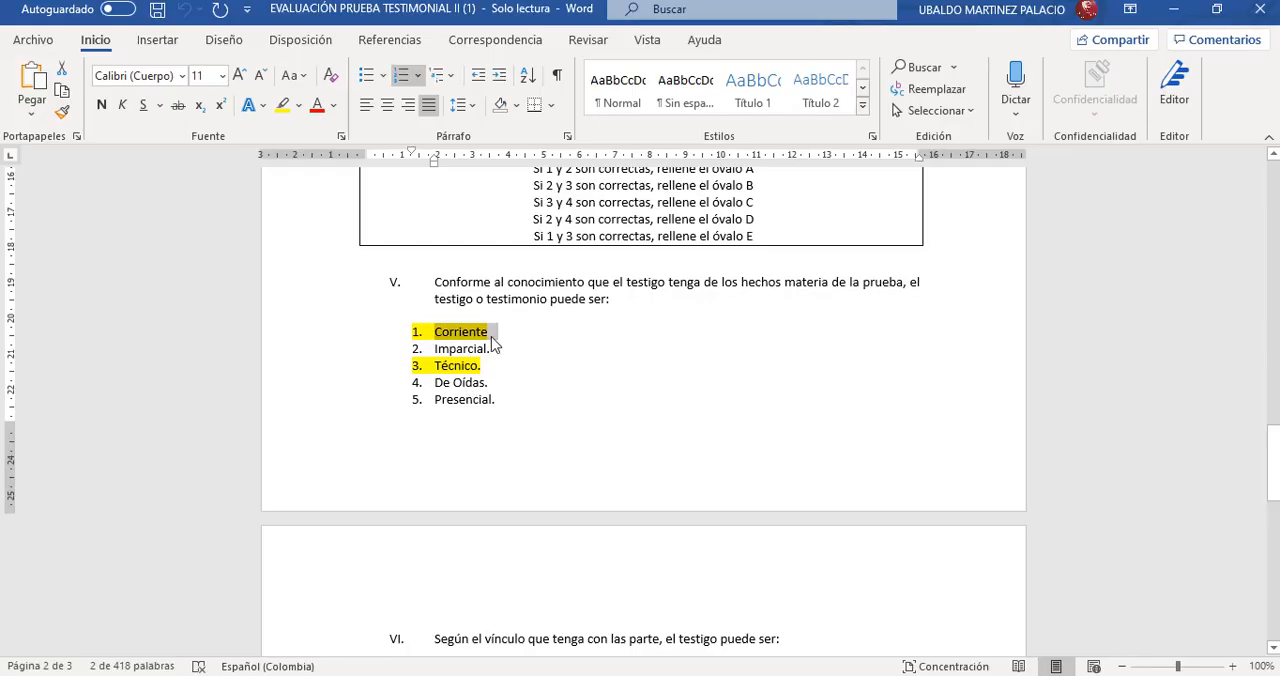
key(alt+Tab)
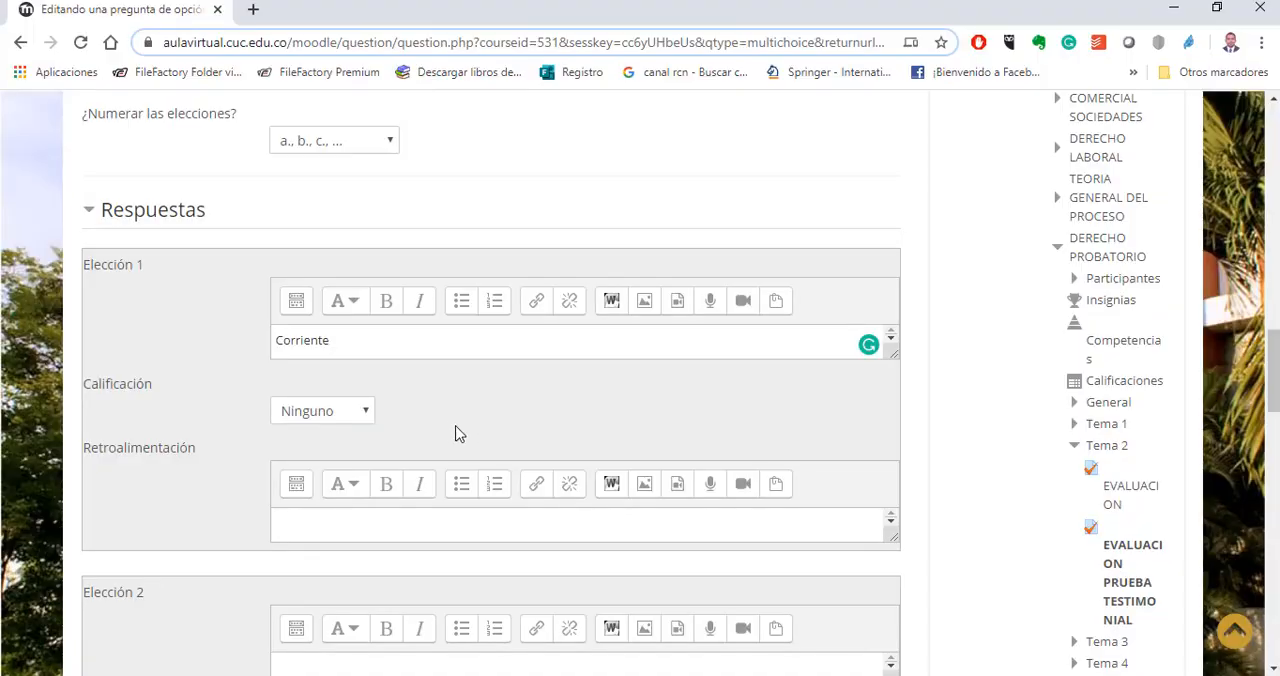
click(363, 425)
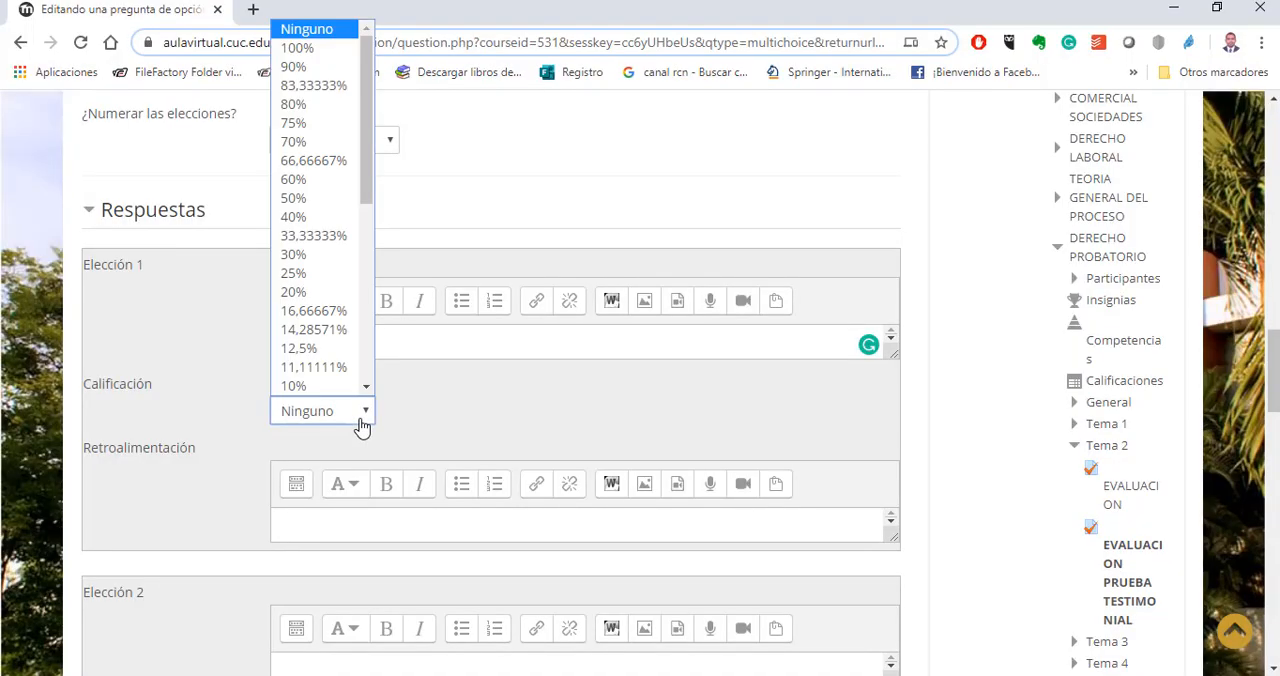
click(329, 198)
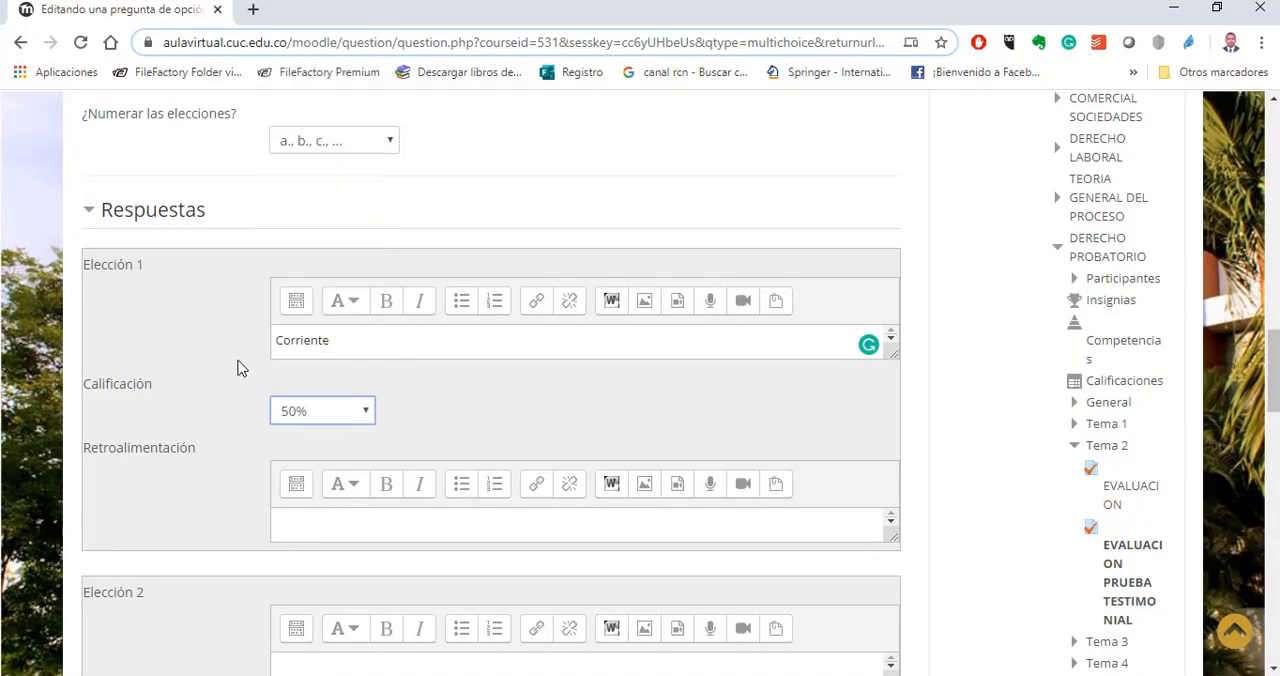
Copy the option "Imparcial." from the Word document into Elección 2 and delete its leading number and space.
scroll(240, 371, down, 3)
key(alt+Tab)
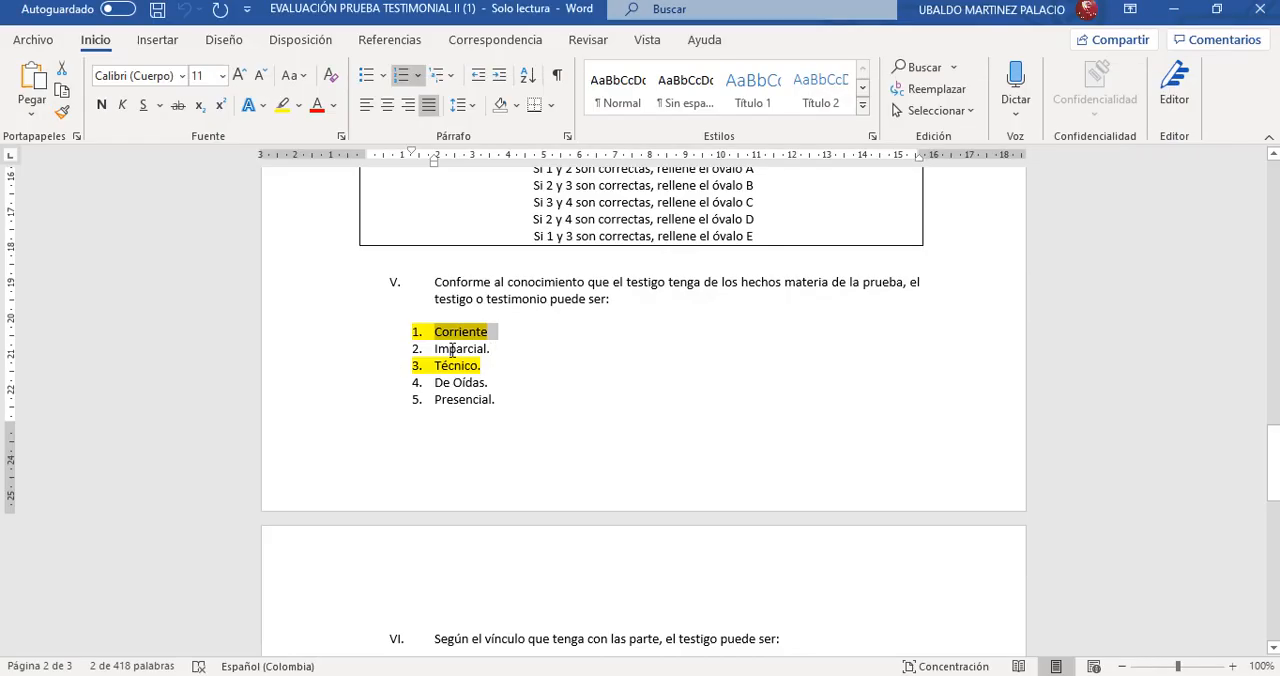
triple_click(452, 349)
key(ctrl+c)
key(alt+Tab)
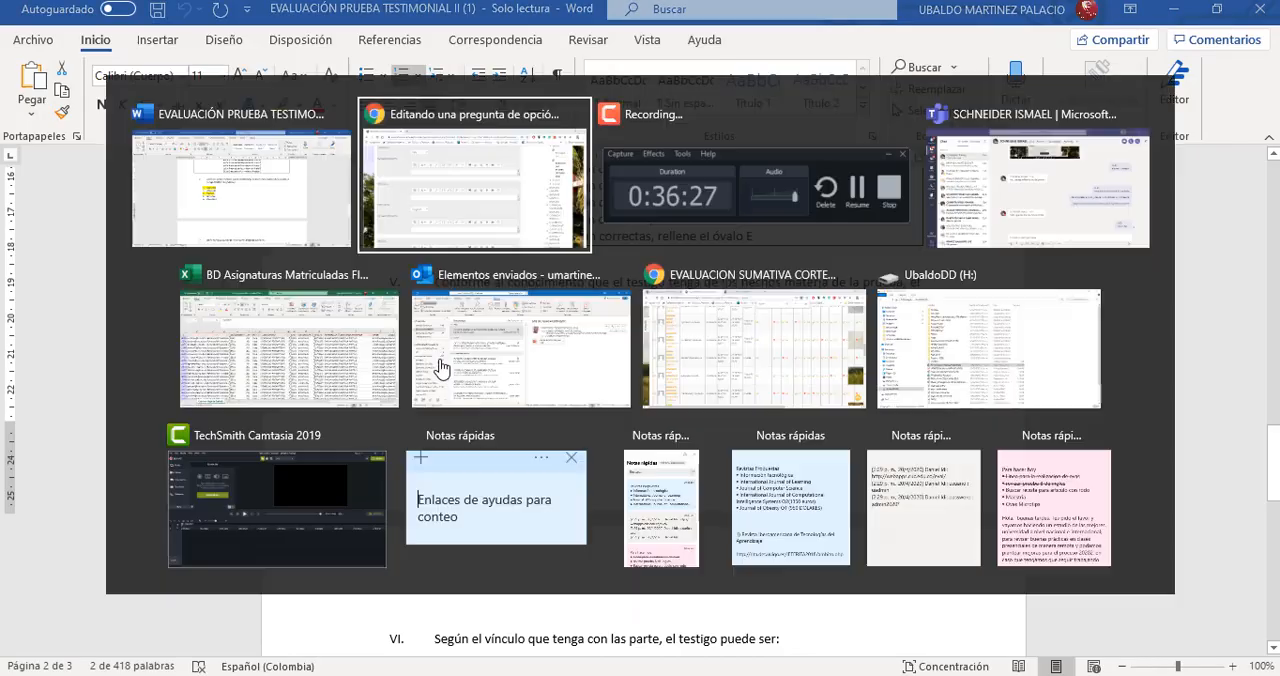
click(379, 398)
key(ctrl+v)
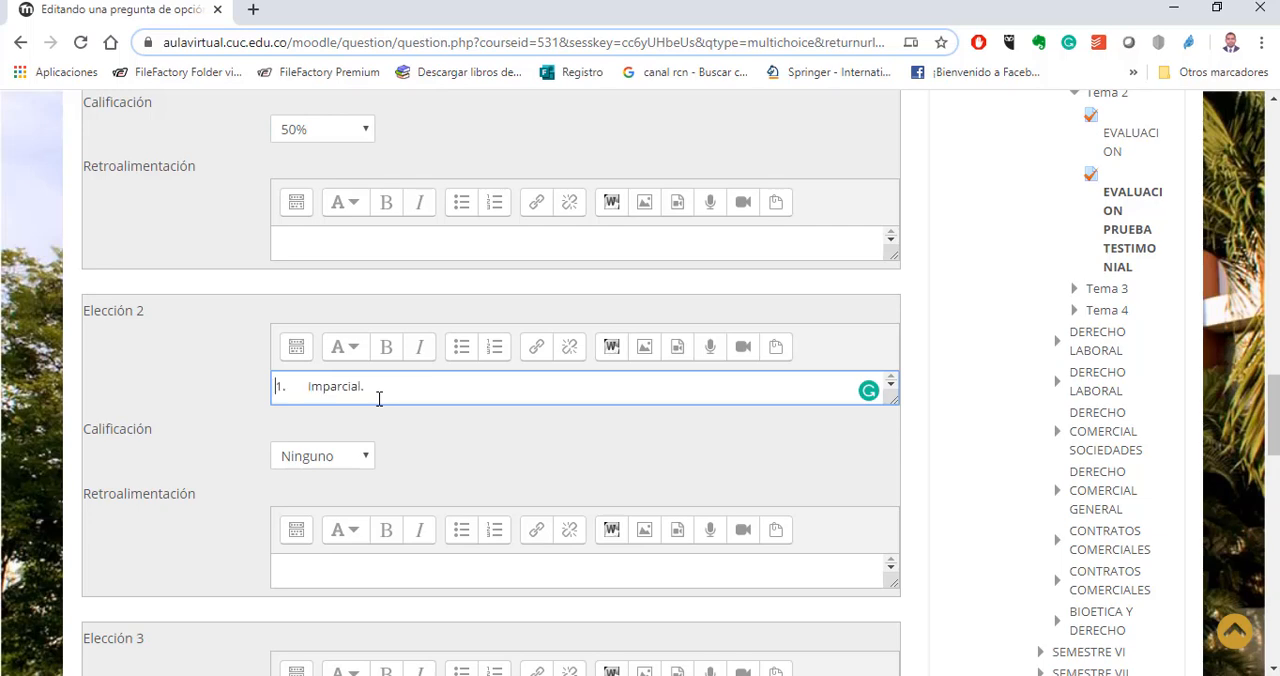
drag(305, 389, 254, 389)
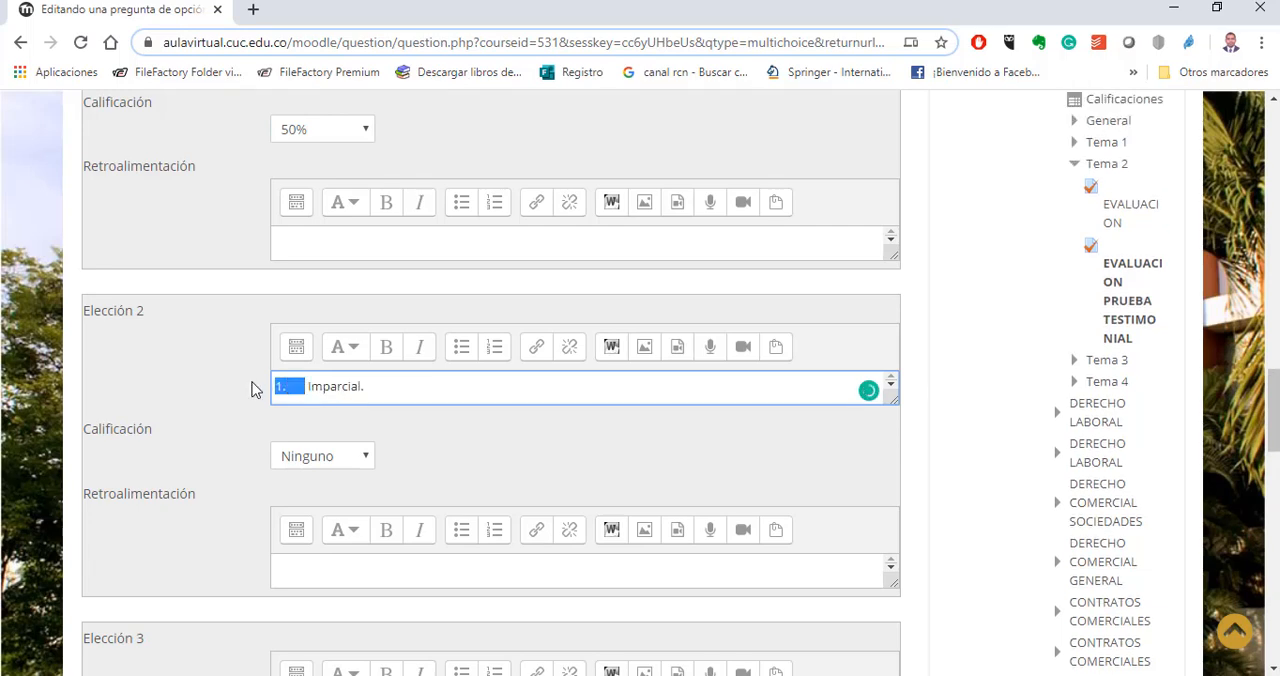
key(BackSpace)
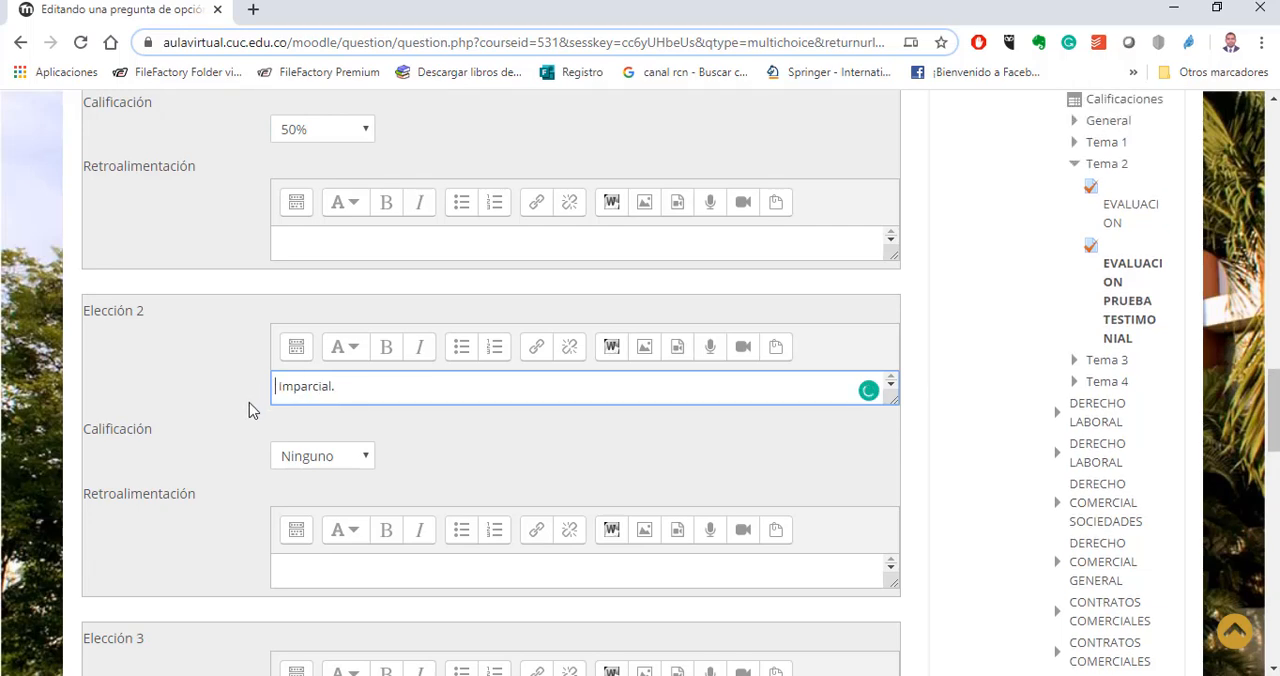
key(Delete)
Copy the option "Técnico." from the Word document into Elección 3 and delete its leading number.
key(alt+Tab)
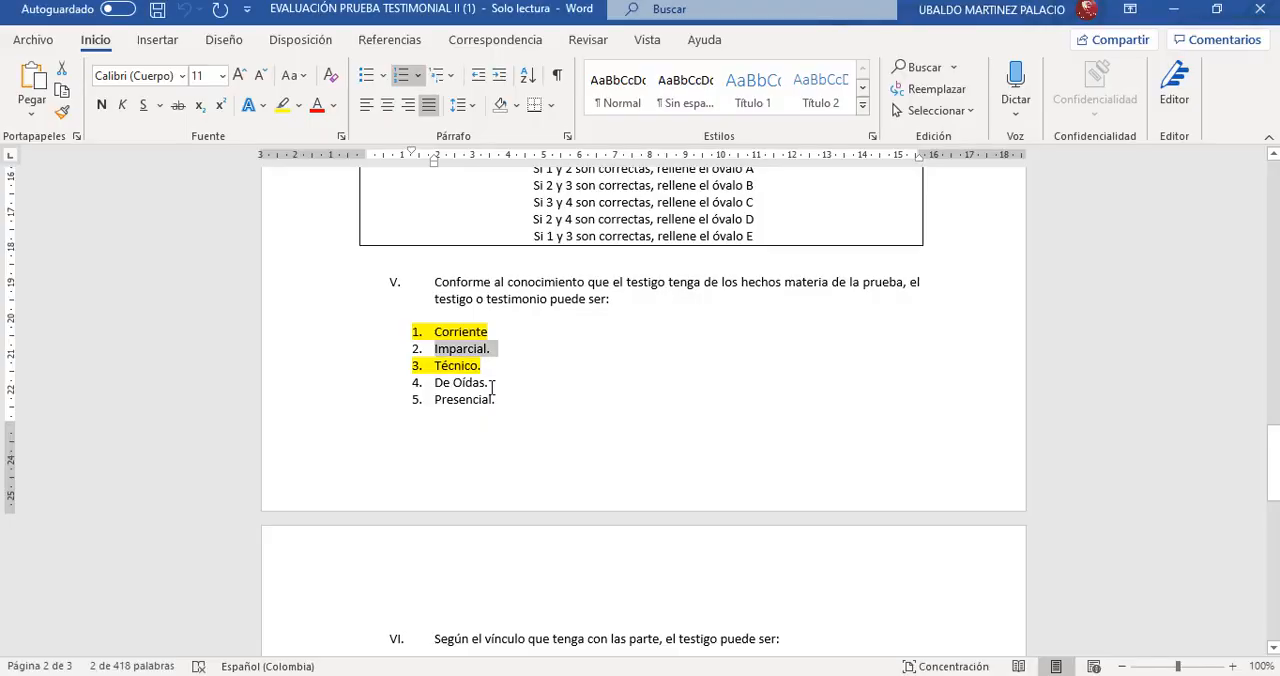
drag(481, 366, 435, 367)
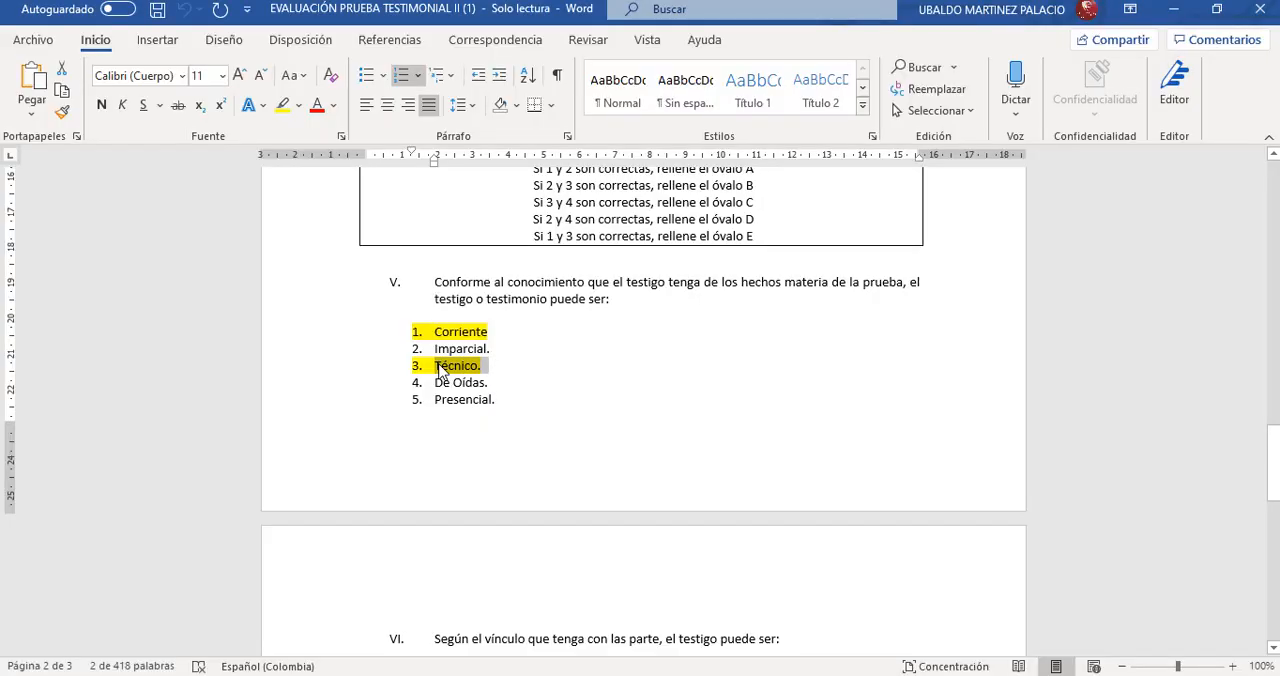
key(alt+Tab)
scroll(400, 403, down, 2)
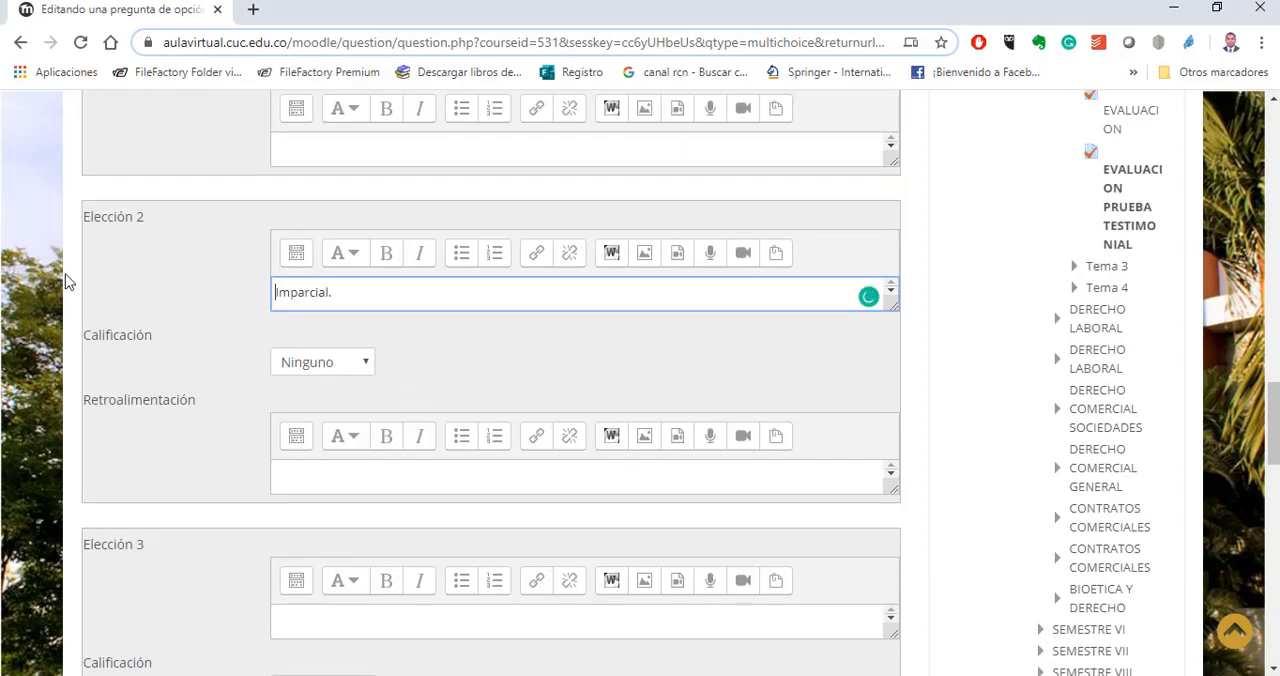
scroll(300, 320, down, 2)
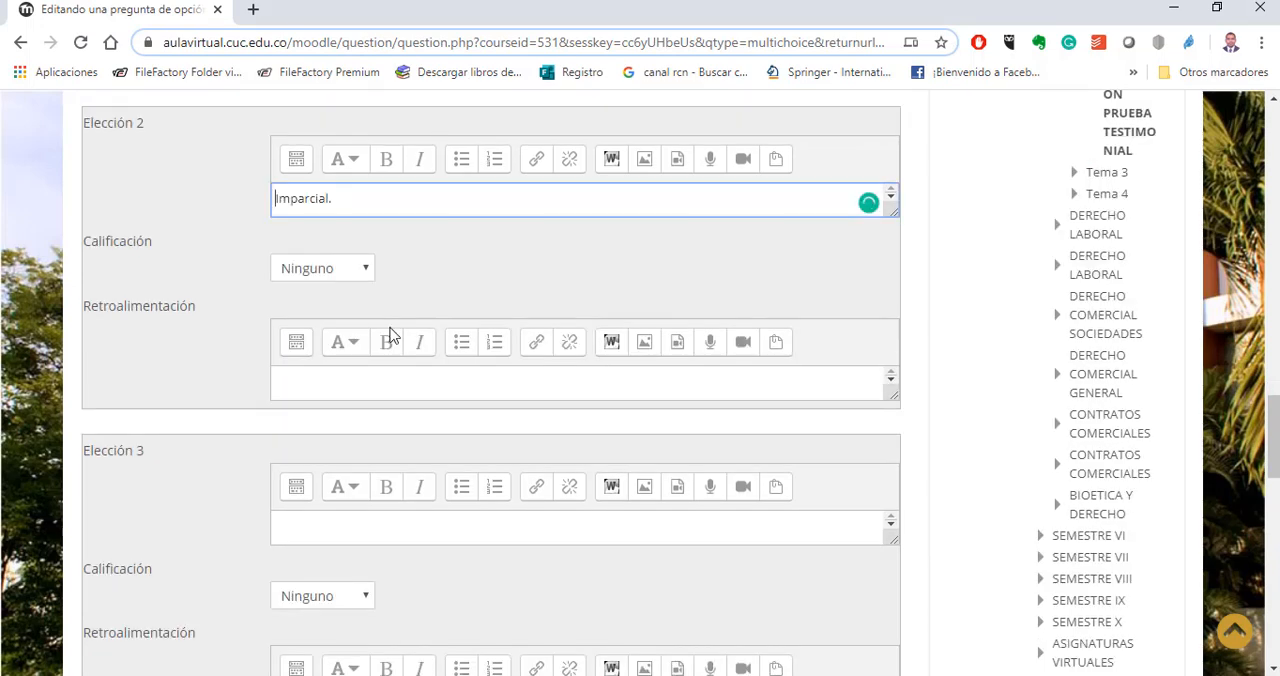
click(326, 428)
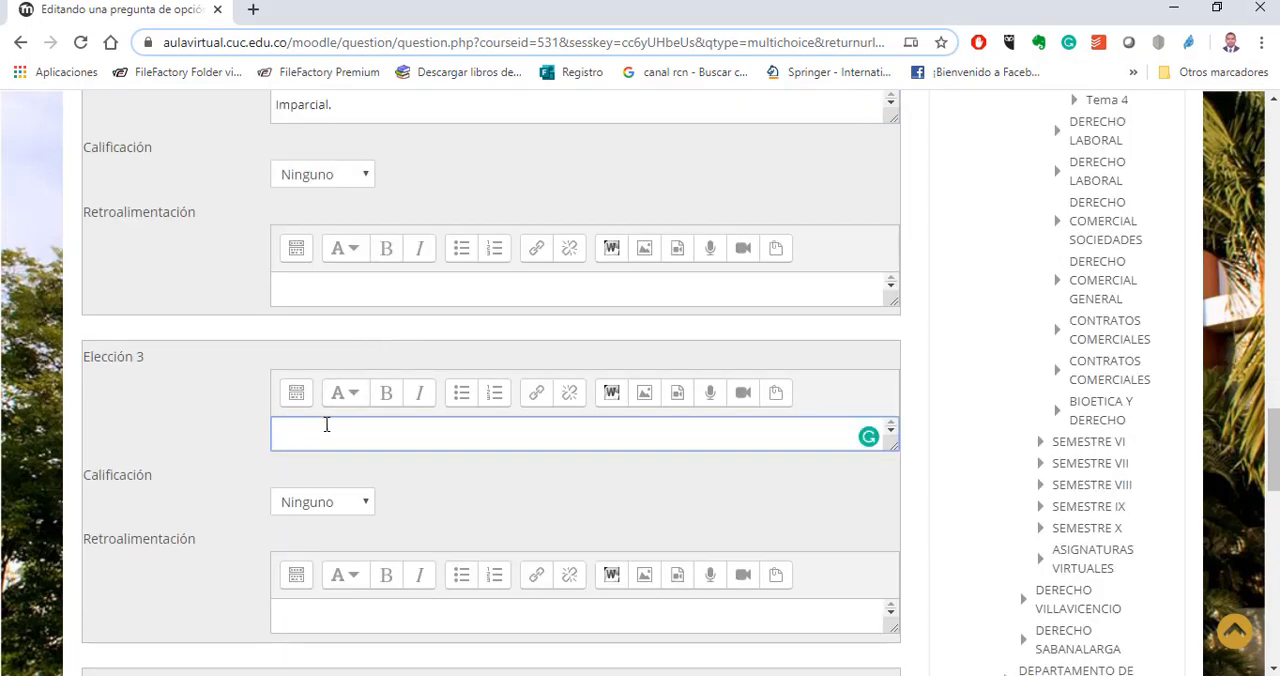
text(1. Técnico.)
drag(309, 434, 271, 437)
key(BackSpace)
Set the Calificación of Elección 3 to 50%.
scroll(430, 473, down, 1)
click(337, 409)
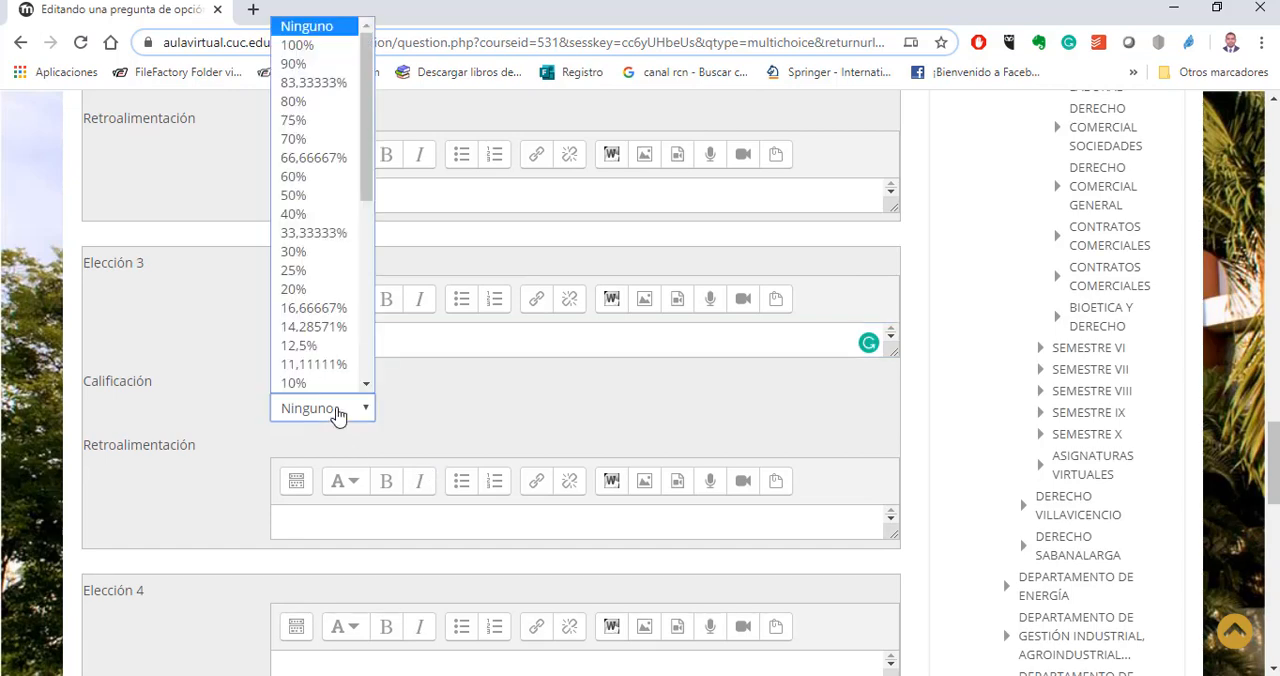
click(331, 196)
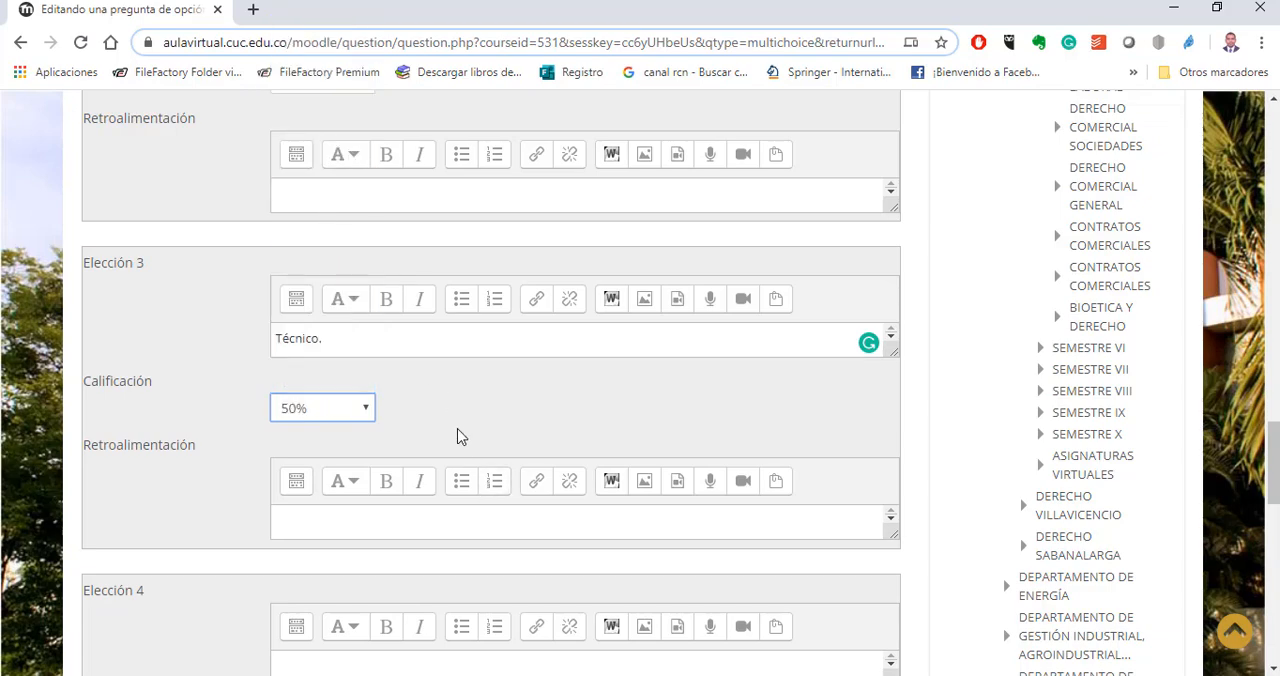
Copy the option "De Oídas." from the Word document into Elección 4 and delete its leading number.
key(alt+Tab)
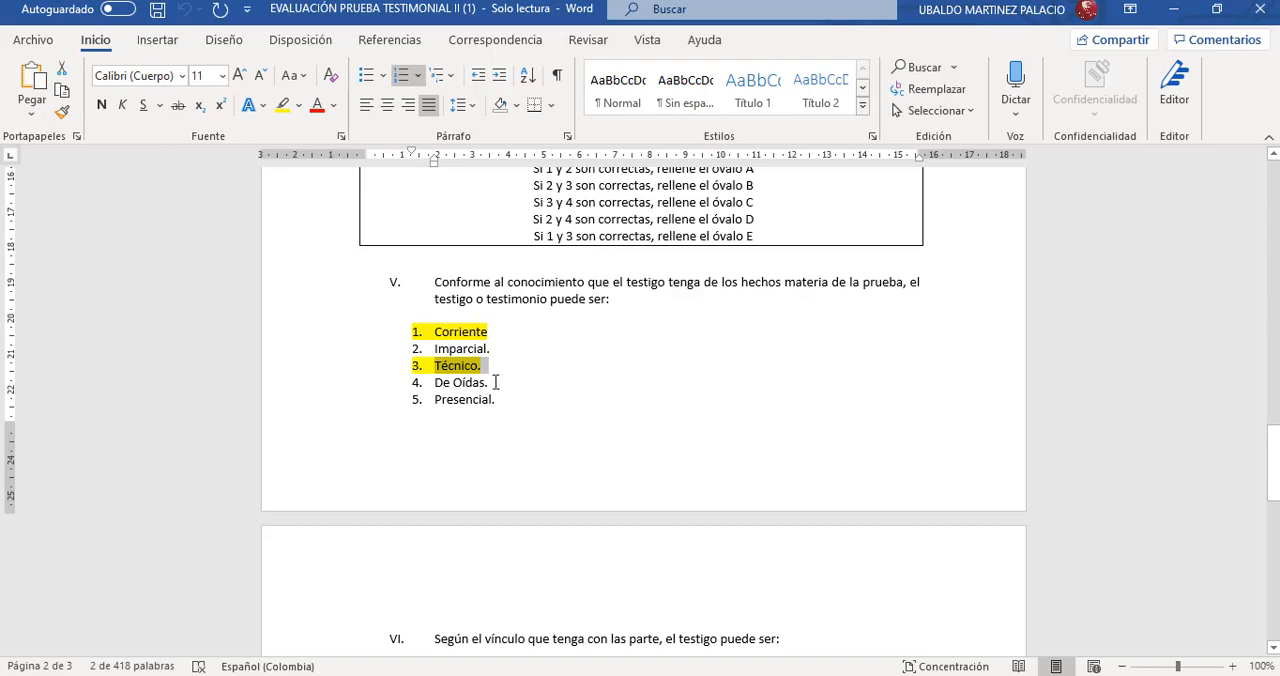
drag(498, 383, 444, 383)
key(ctrl+c)
key(alt+Tab)
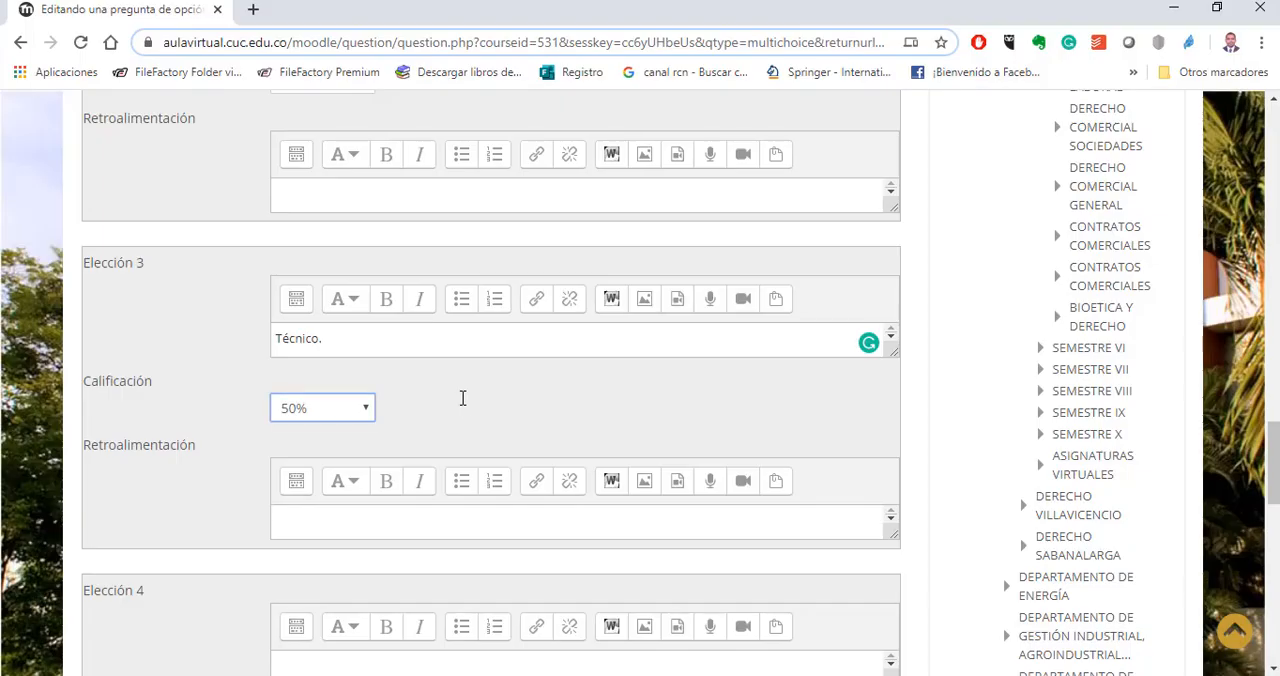
scroll(462, 397, down, 2)
click(367, 482)
key(ctrl+v)
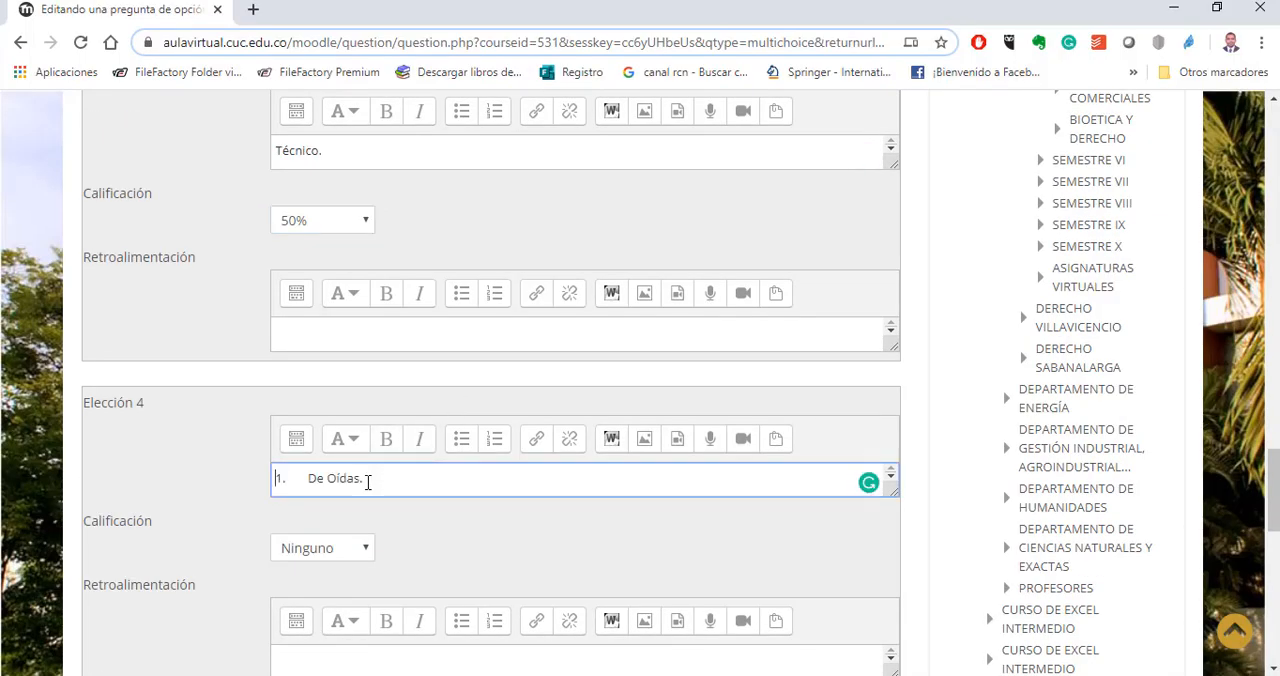
mouse_move(308, 488)
mouse_down()
mouse_move(266, 486)
mouse_move(247, 465)
mouse_up()
key(BackSpace)
Copy the option "Presencial." from the Word document into Elección 5 and delete its leading number.
key(alt+Tab)
drag(502, 400, 428, 405)
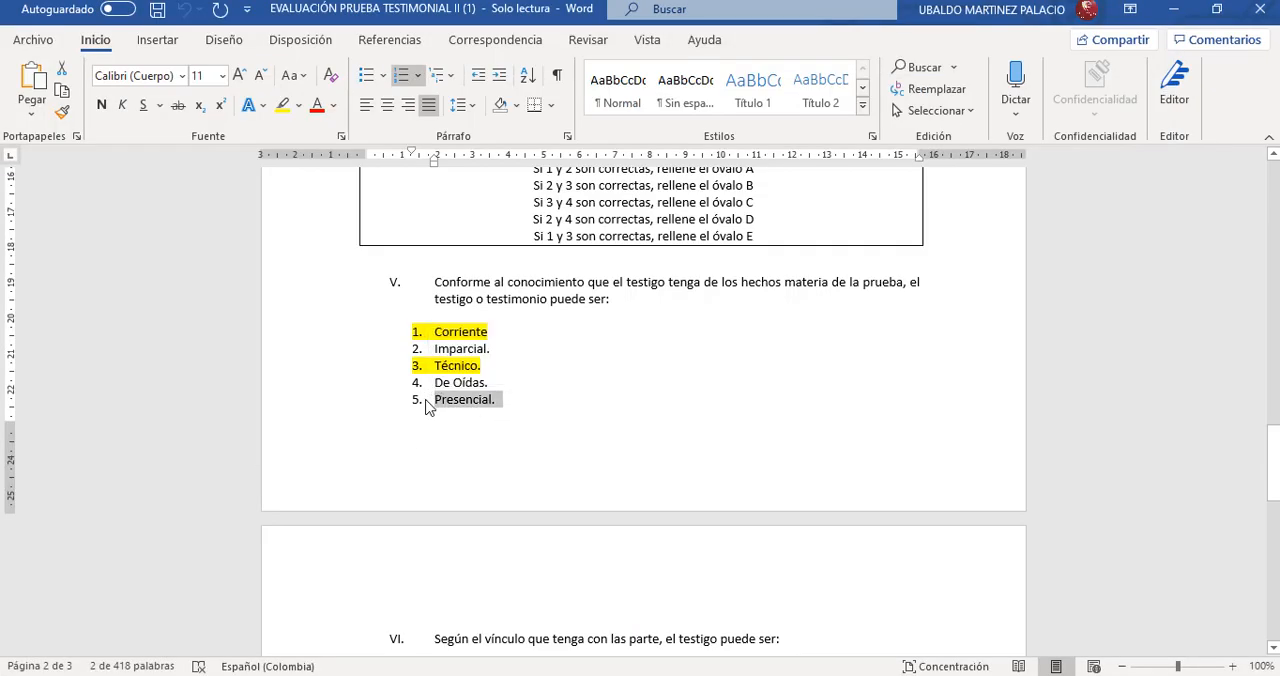
key(alt+Tab)
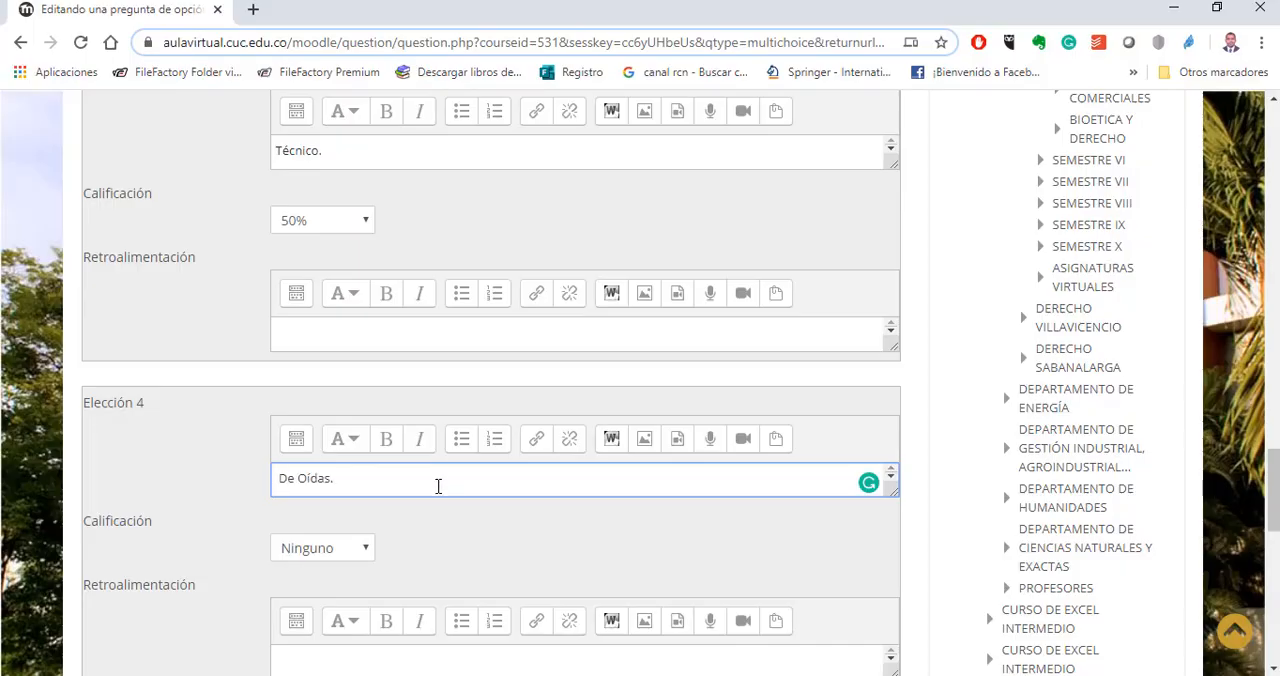
click(259, 492)
scroll(243, 491, down, 3)
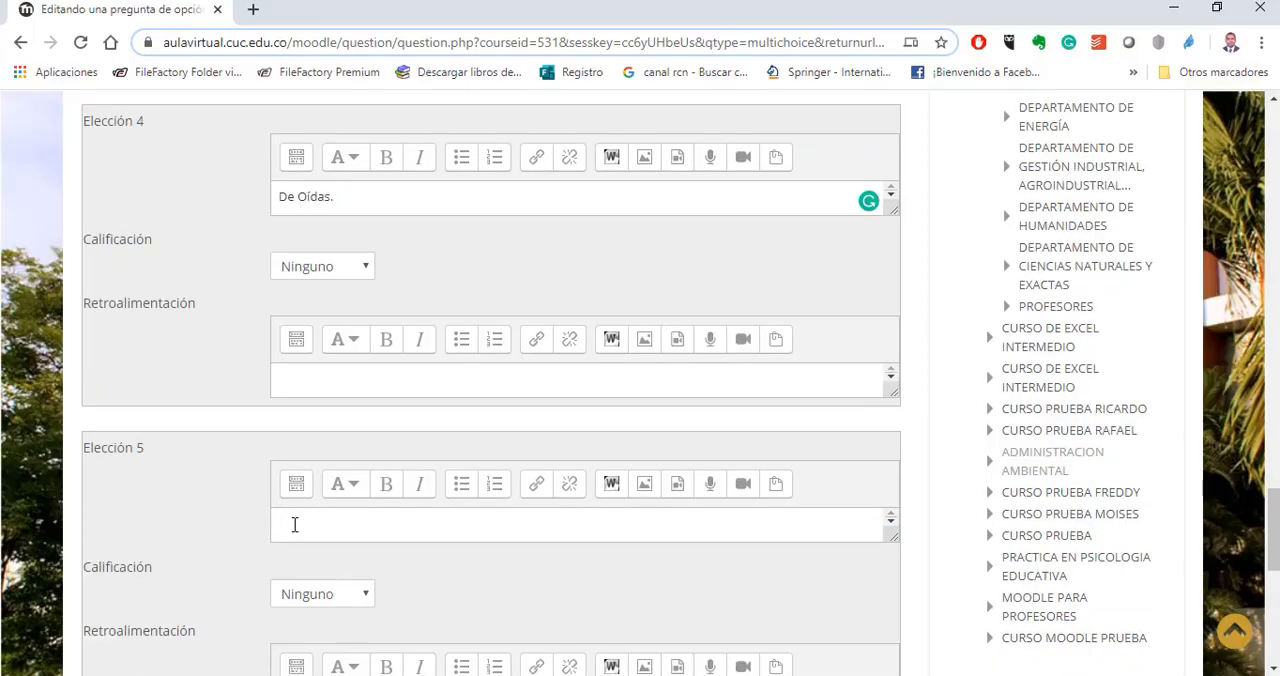
click(305, 531)
text(1.	Presencial.)
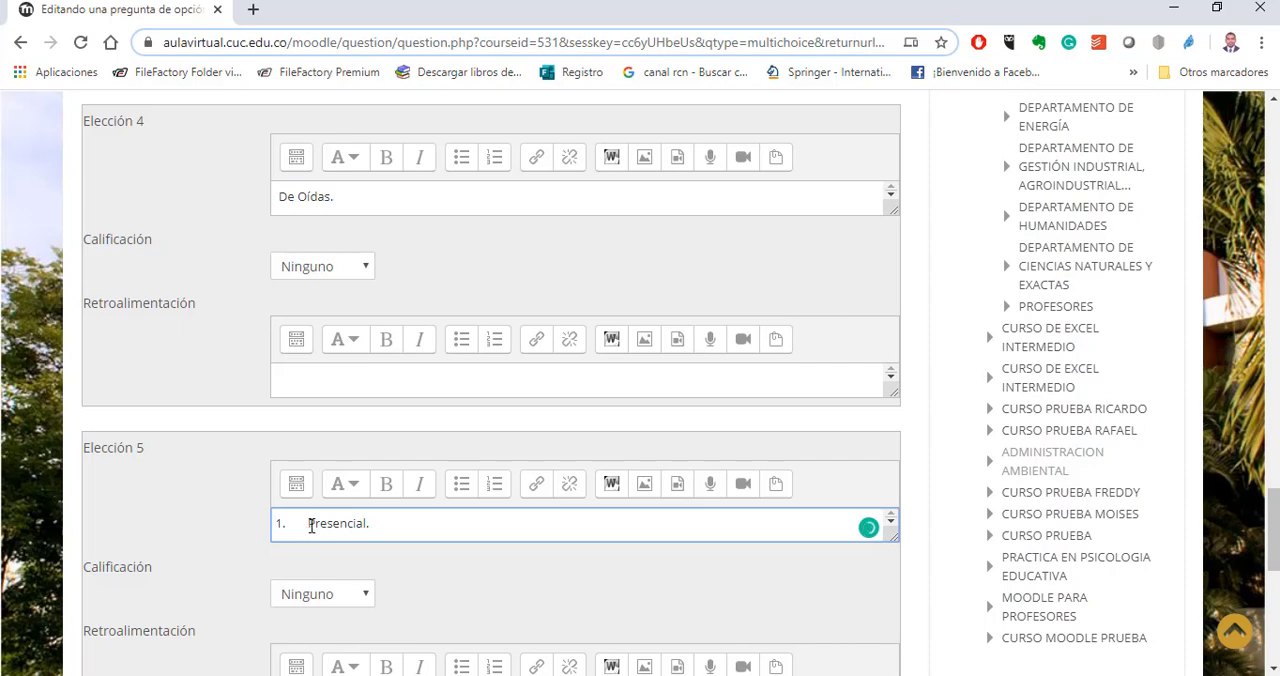
drag(308, 523, 272, 528)
key(BackSpace)
Save the completed pregunta 4 and review the question list of the quiz.
scroll(215, 545, down, 5)
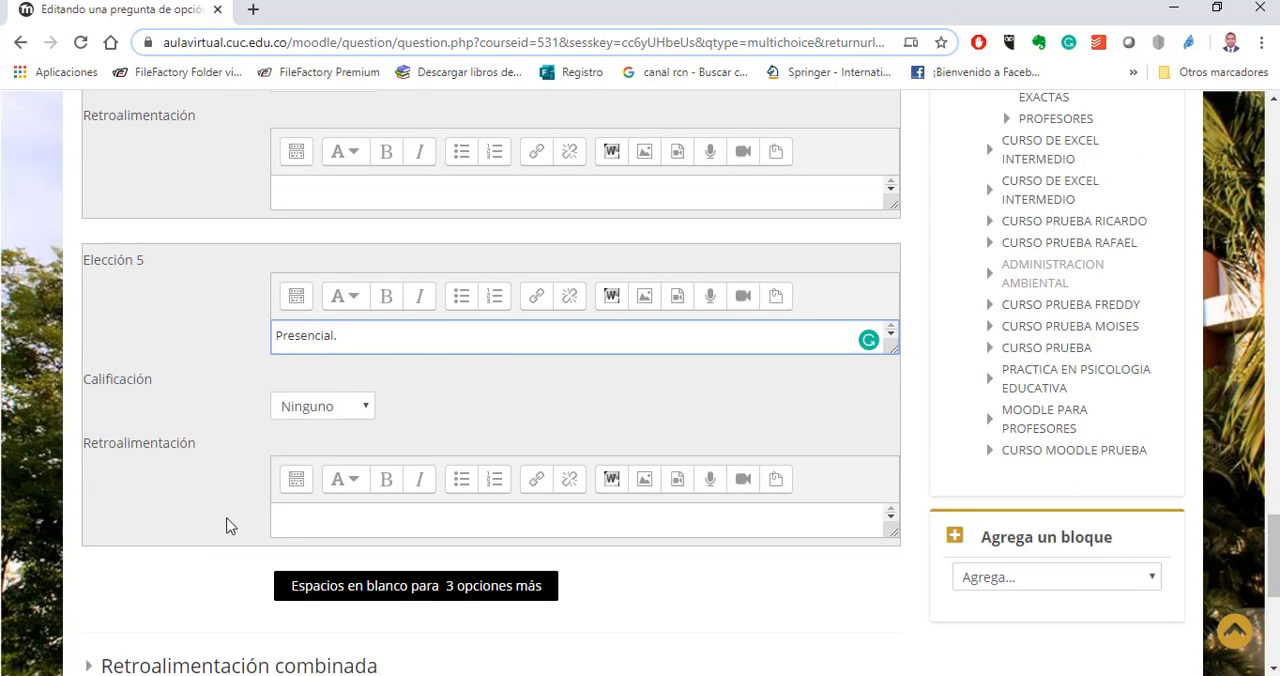
click(292, 574)
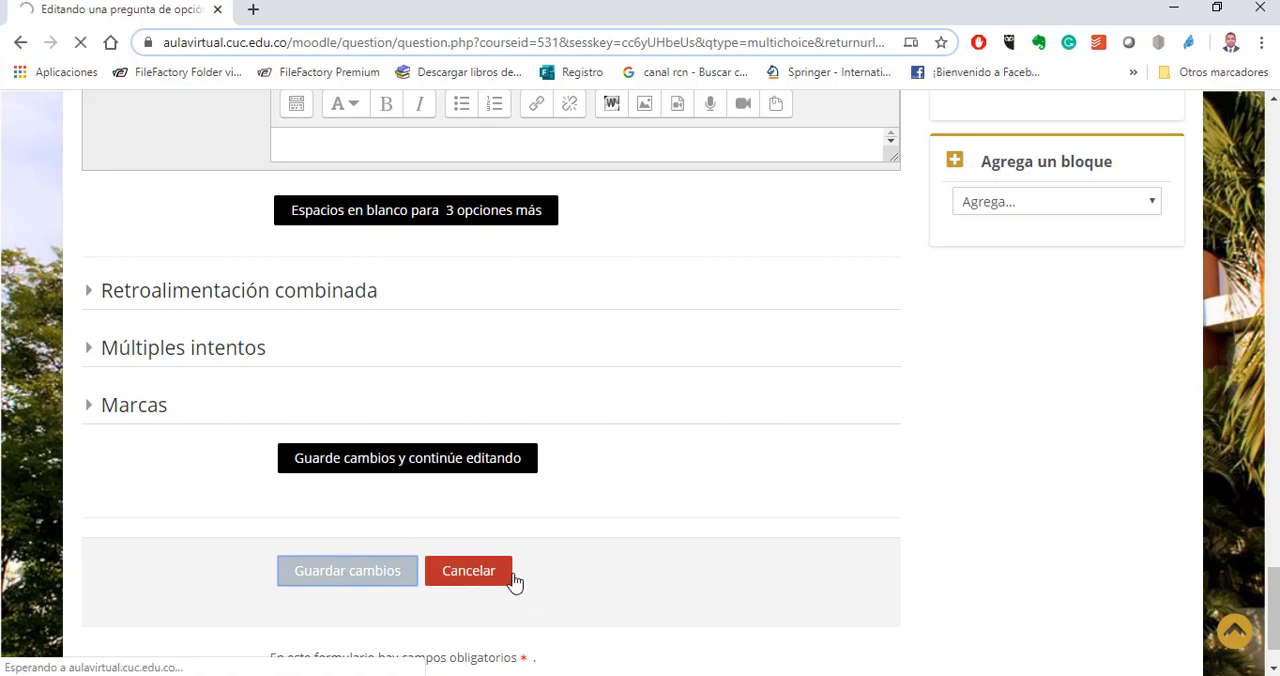
scroll(523, 543, down, 3)
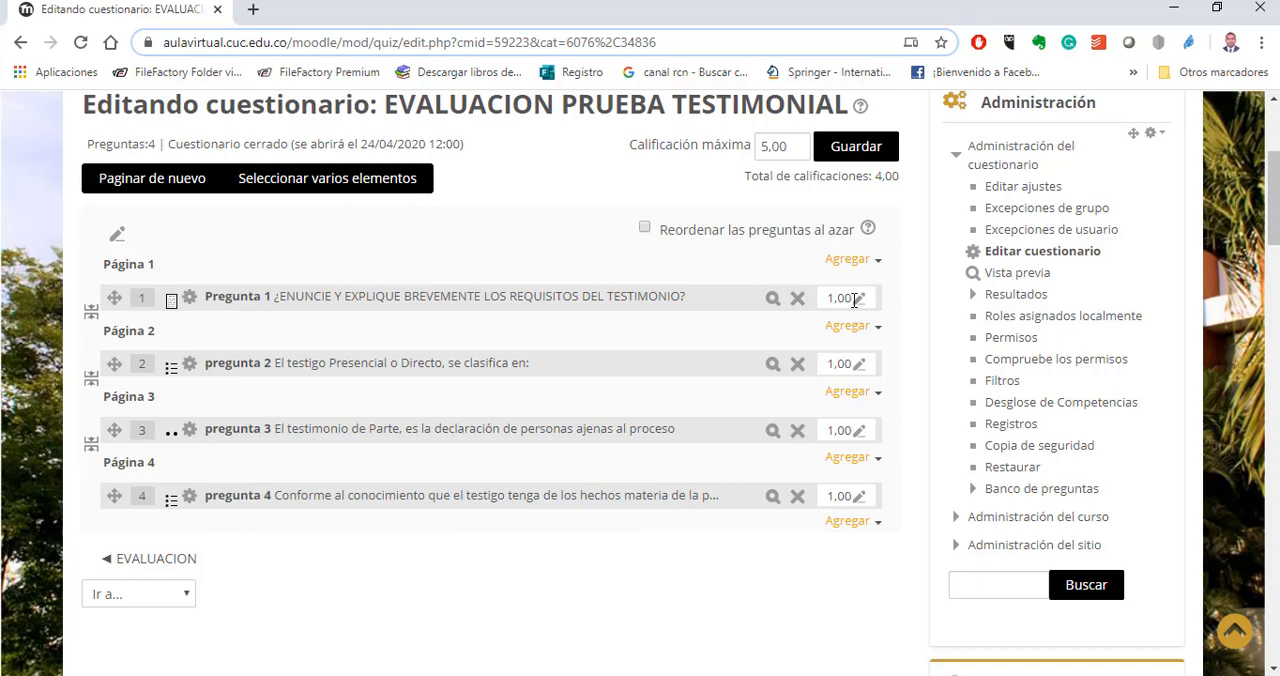
Return to Tema 2 of the DERECHO PROBATORIO course and open the EVALUACION PRUEBA TESTIMONIAL quiz.
scroll(855, 300, up, 1)
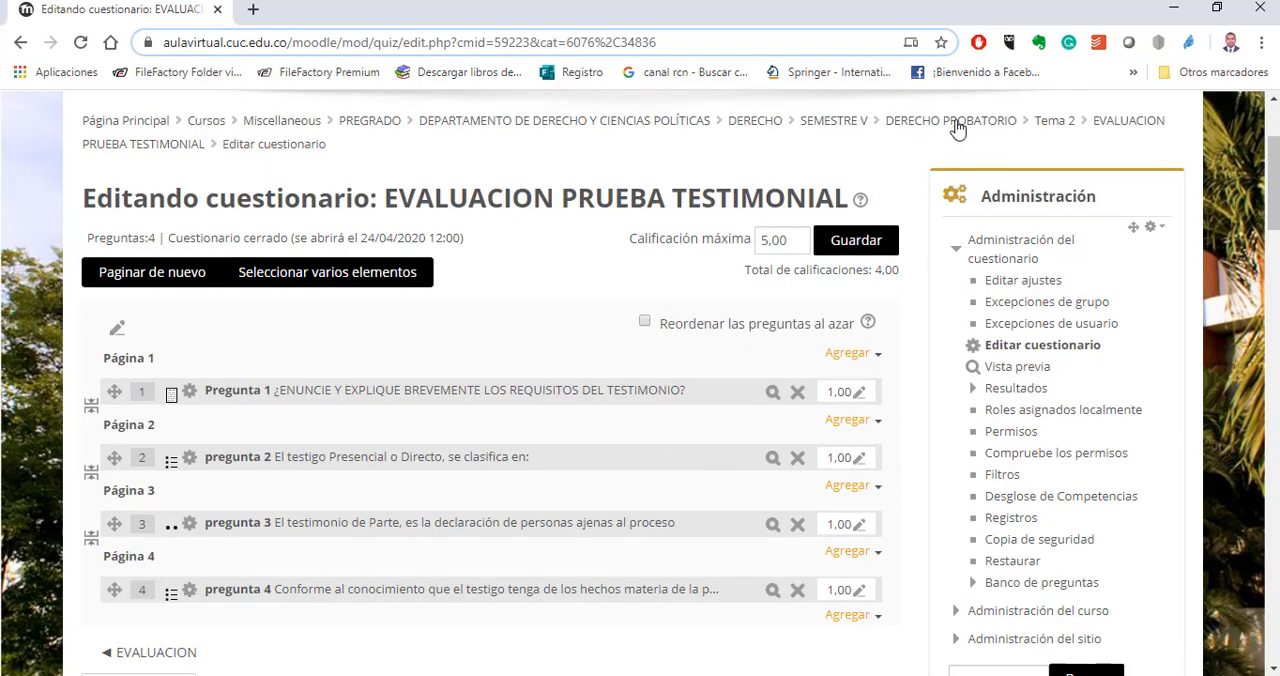
click(645, 390)
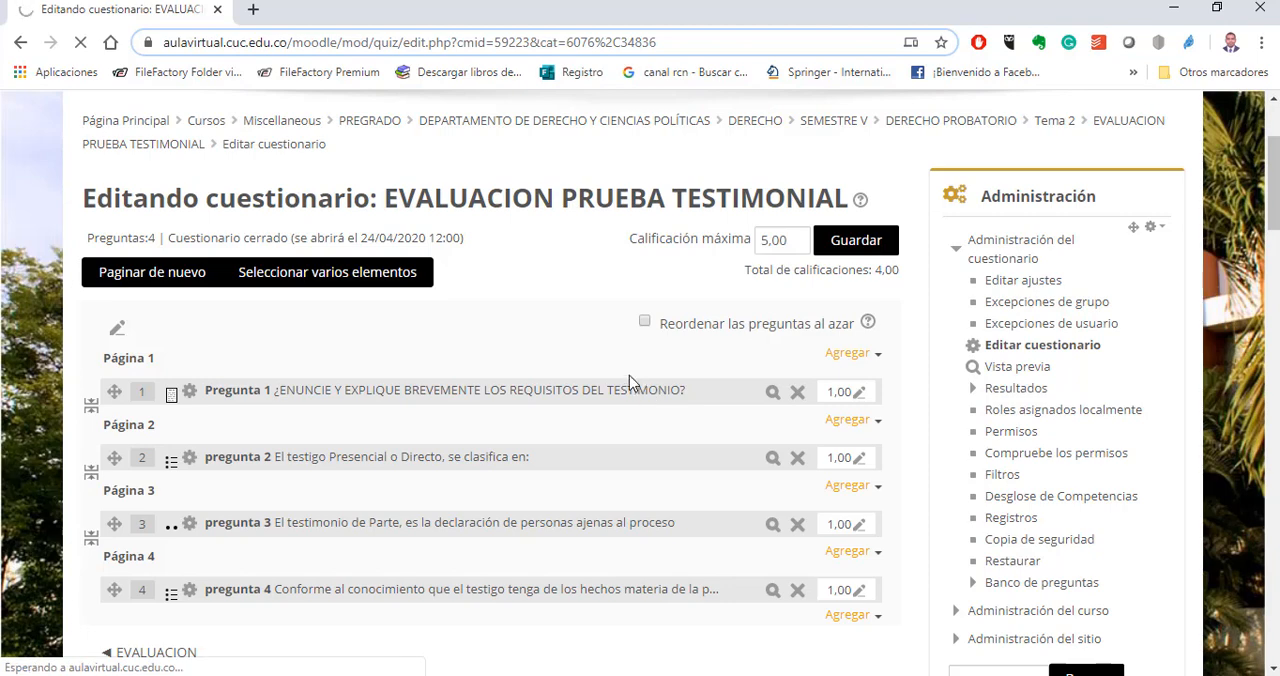
scroll(529, 426, down, 2)
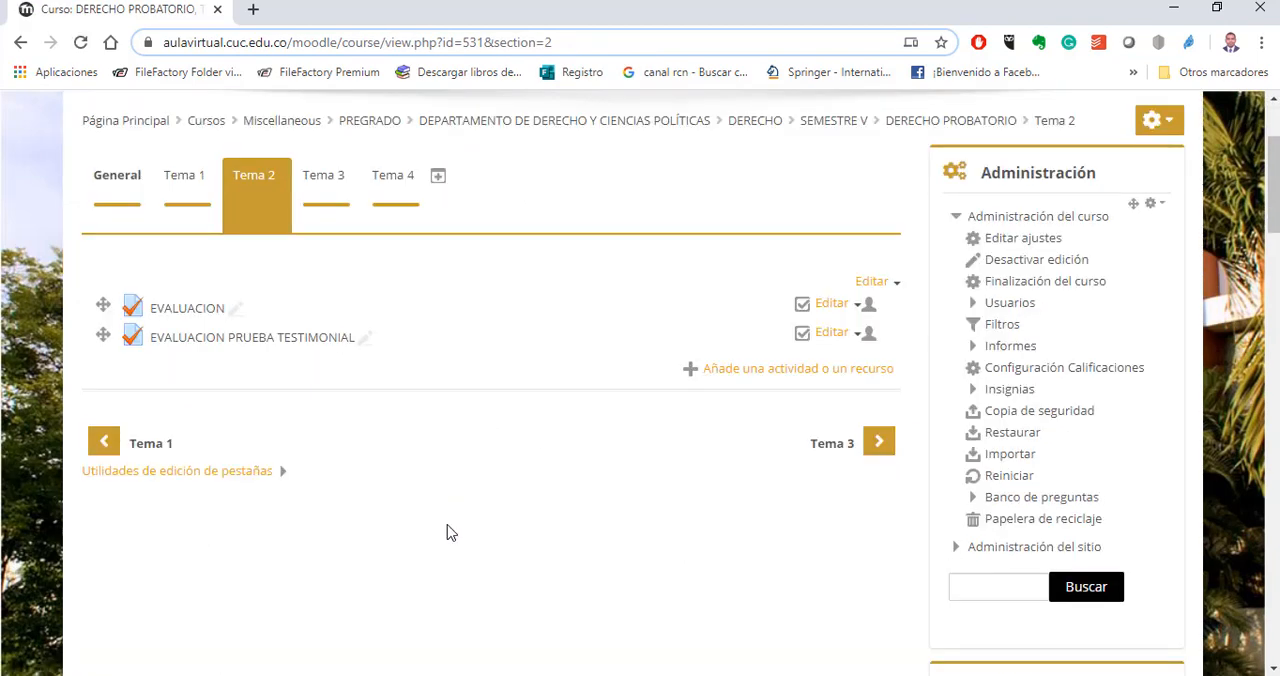
click(203, 344)
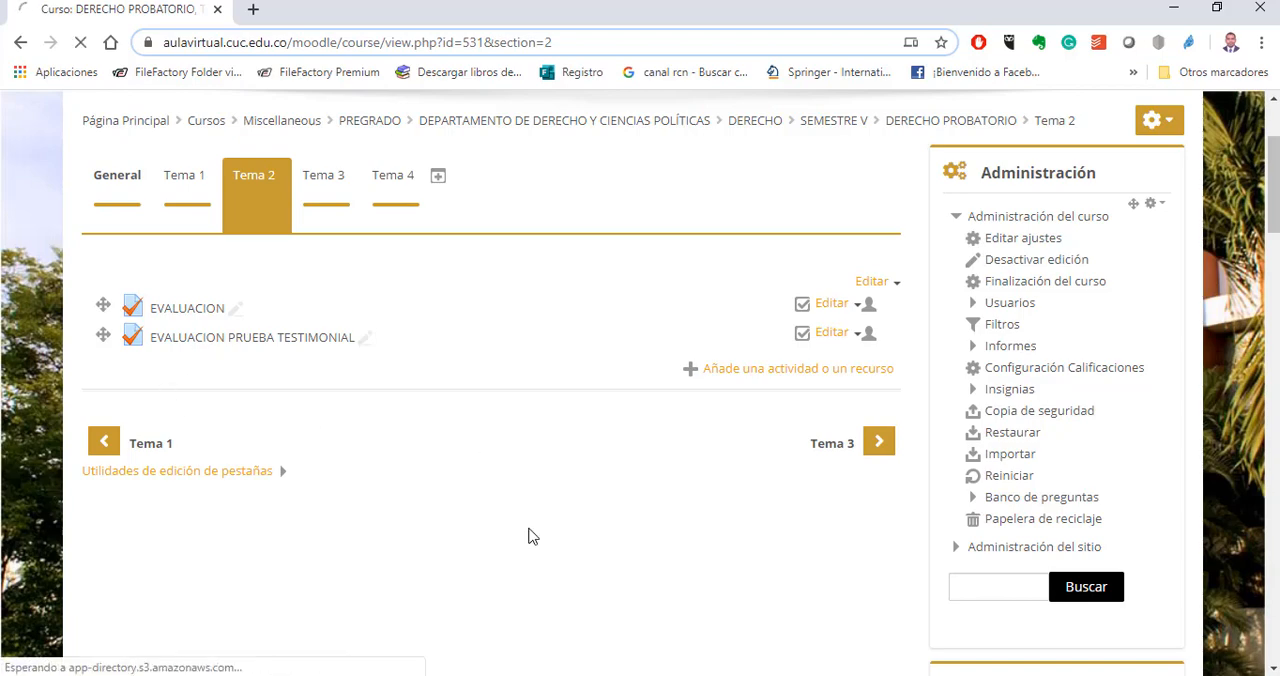
scroll(531, 457, down, 3)
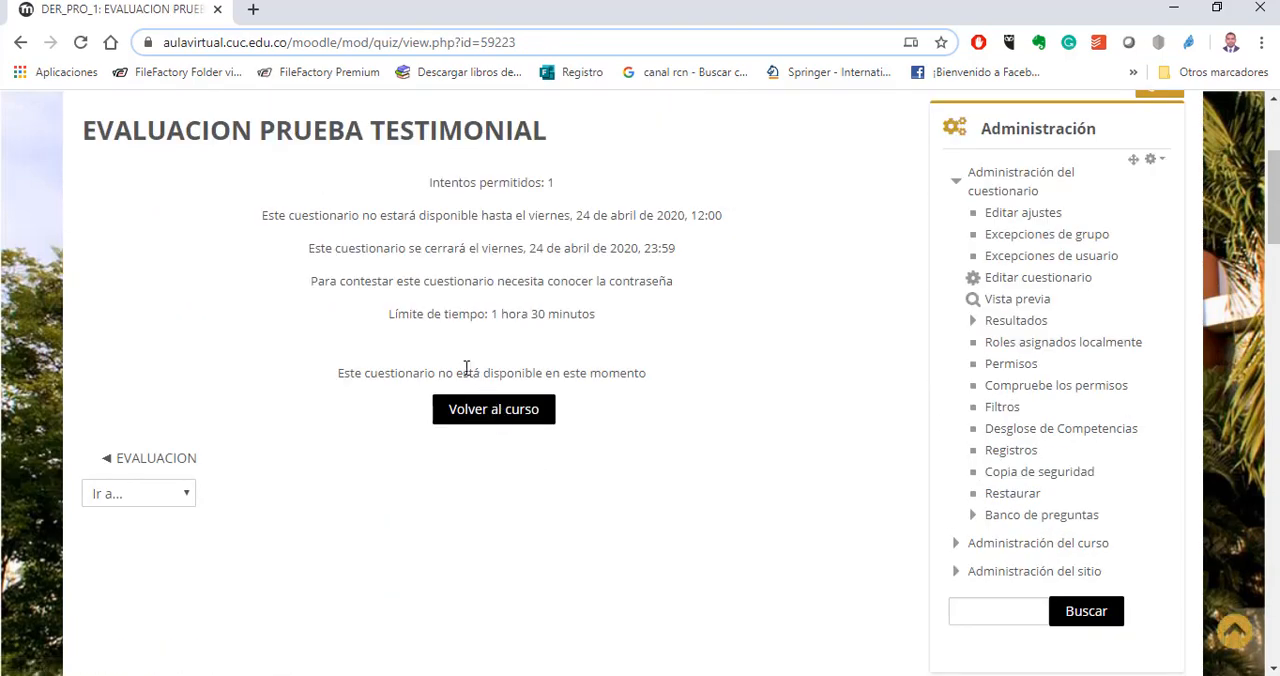